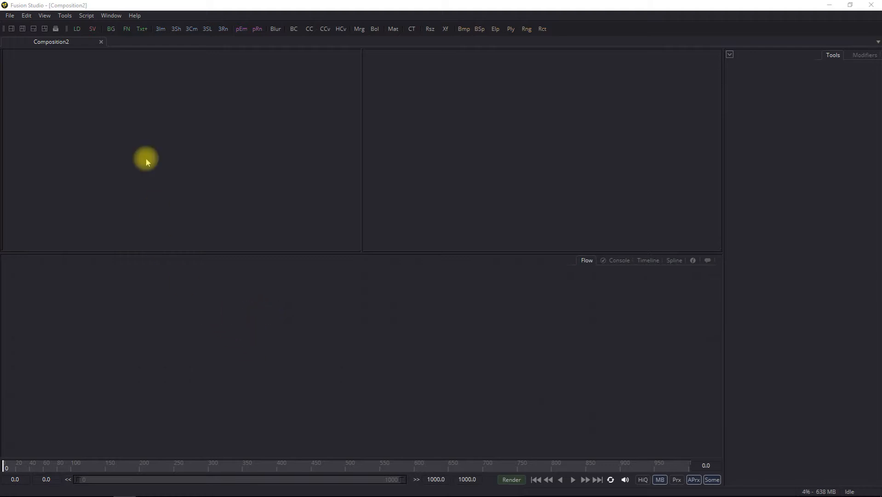
- Add a Loader node to the flow with the clip bife 4k_1aa_2017-11-23_1444_C0012.mov
left_click(77, 29)
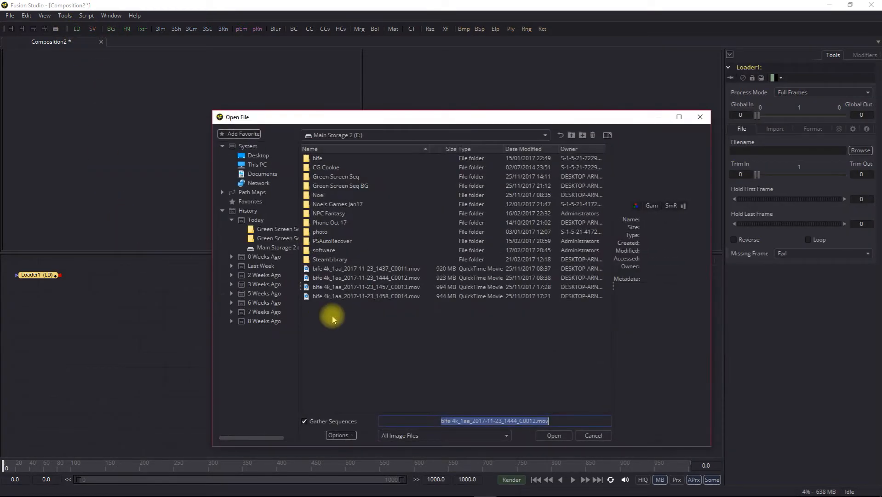
left_click(374, 279)
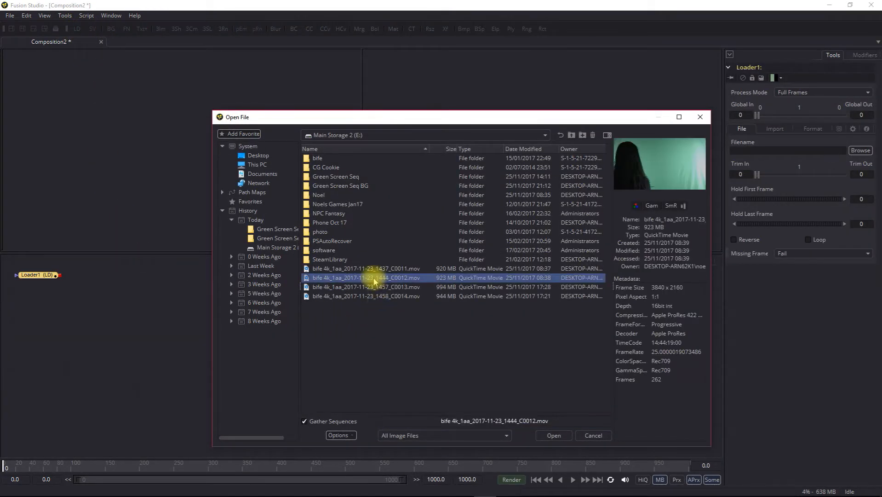
left_click(551, 435)
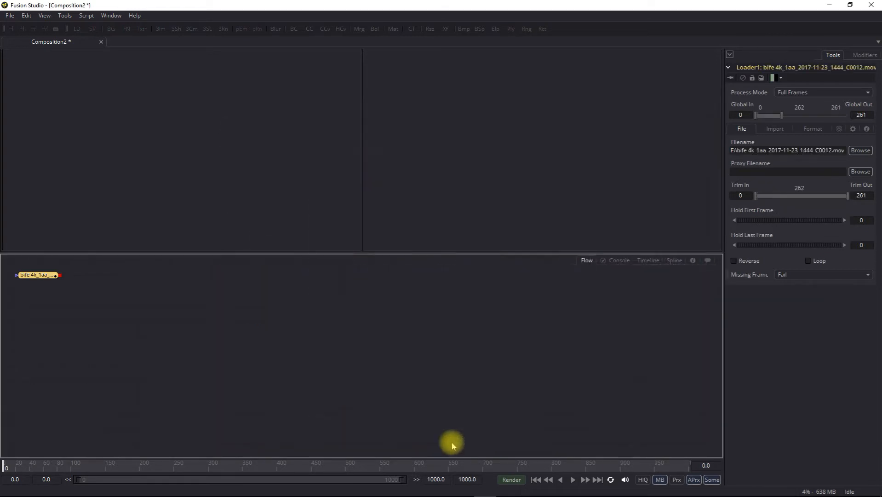
- Show the loaded clip in the first viewer scaled to fit, and reposition its node nearer the middle of the flow
left_click_drag(51, 278, 162, 181)
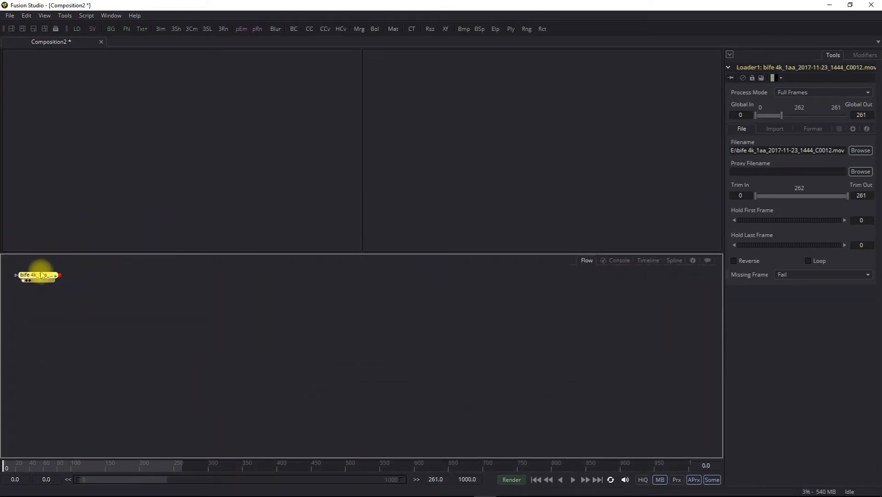
left_click_drag(41, 275, 187, 291)
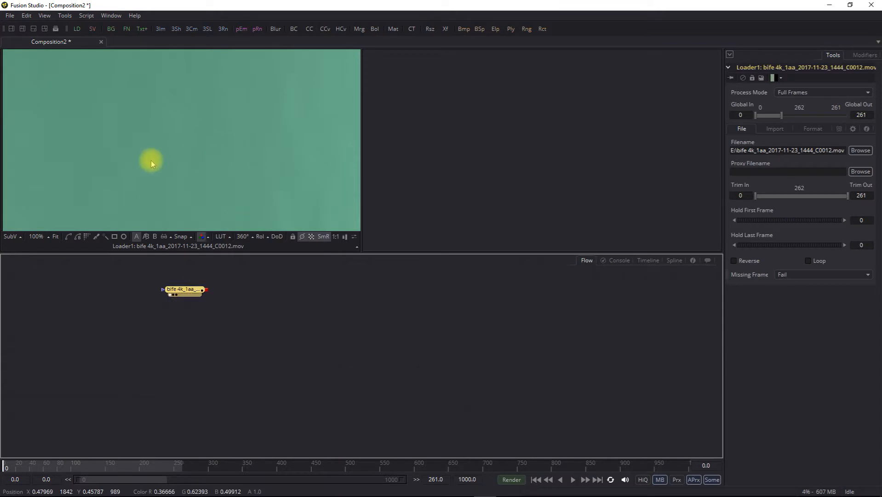
left_click(46, 237)
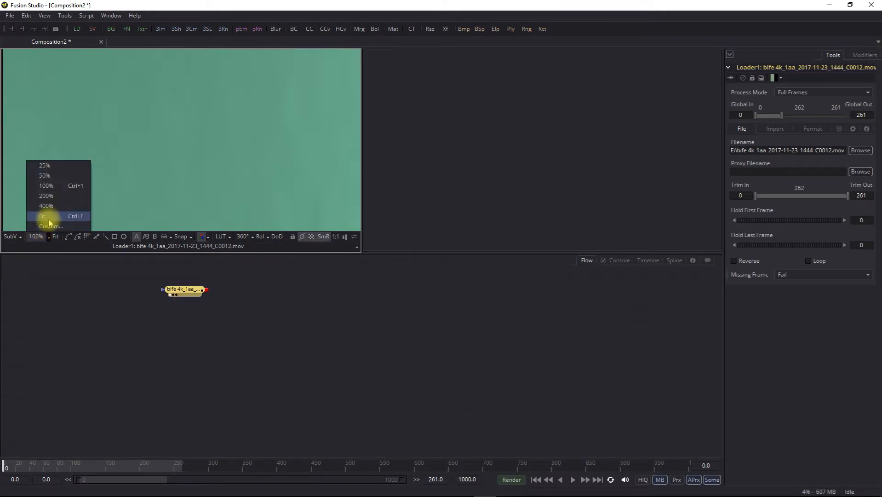
left_click(47, 218)
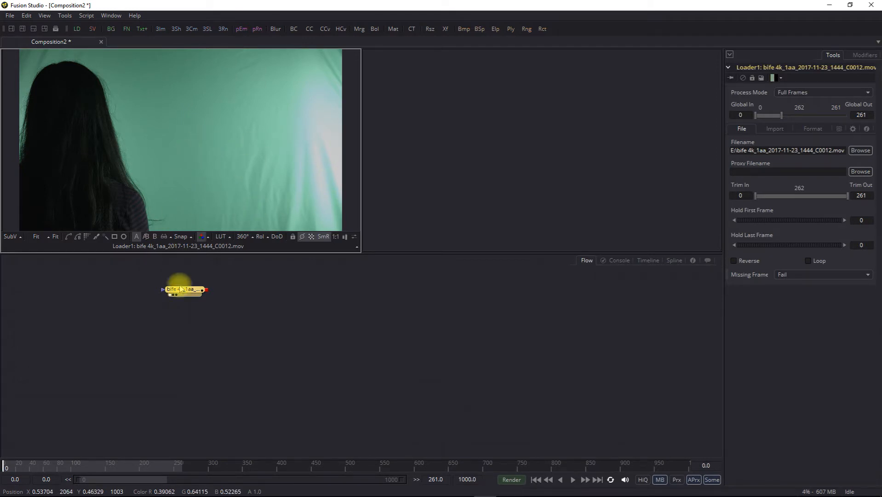
left_click_drag(182, 291, 253, 341)
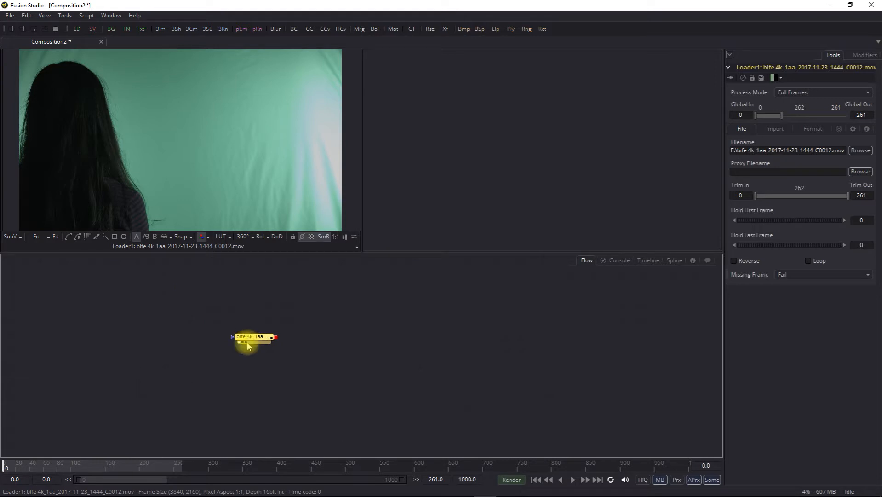
left_click(191, 288)
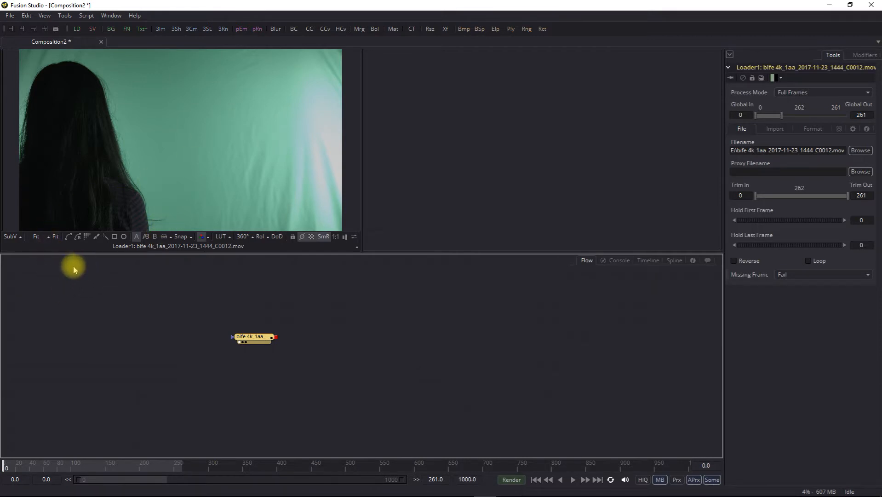
- Draw a closed polygon mask on the clip roughly around the woman's dark hair and shoulder
left_click(68, 238)
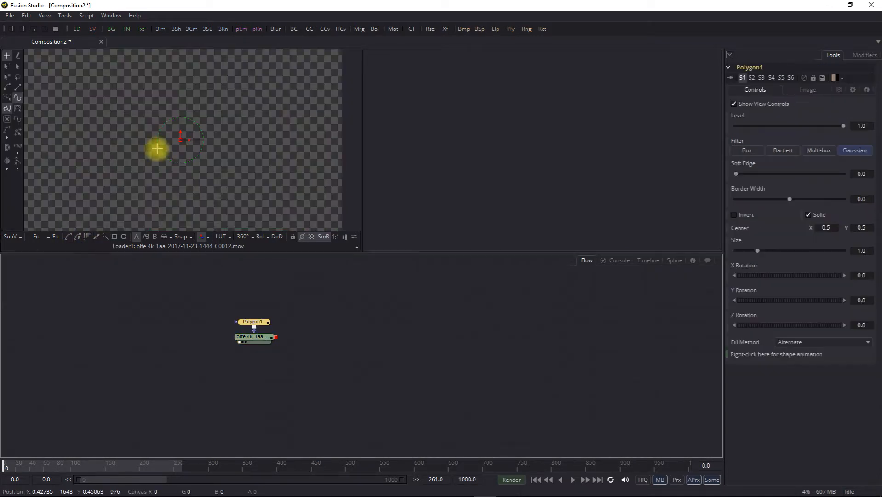
left_click(146, 101)
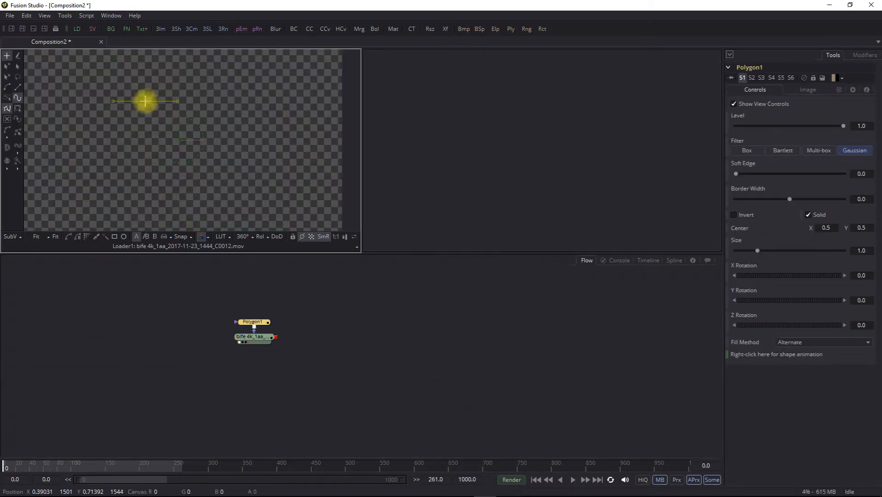
left_click(67, 58)
left_click(32, 119)
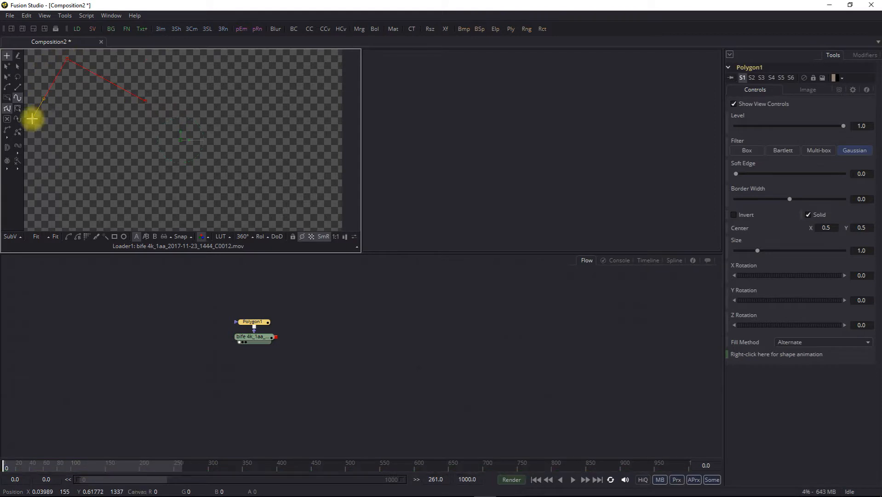
left_click(30, 187)
left_click(29, 220)
left_click(71, 226)
left_click(84, 224)
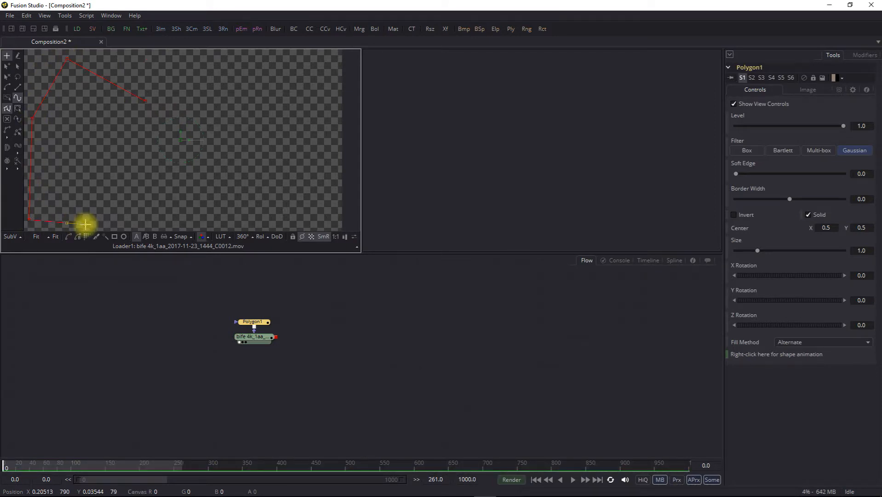
left_click(123, 206)
left_click(142, 196)
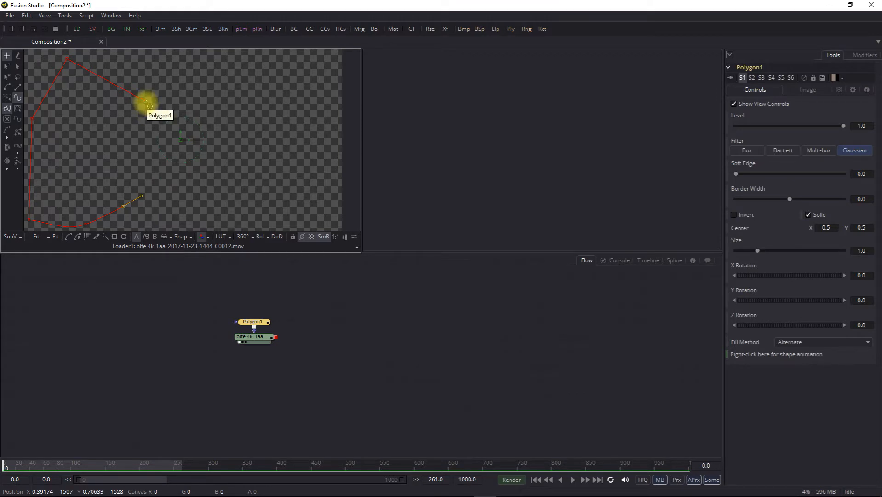
left_click(146, 102)
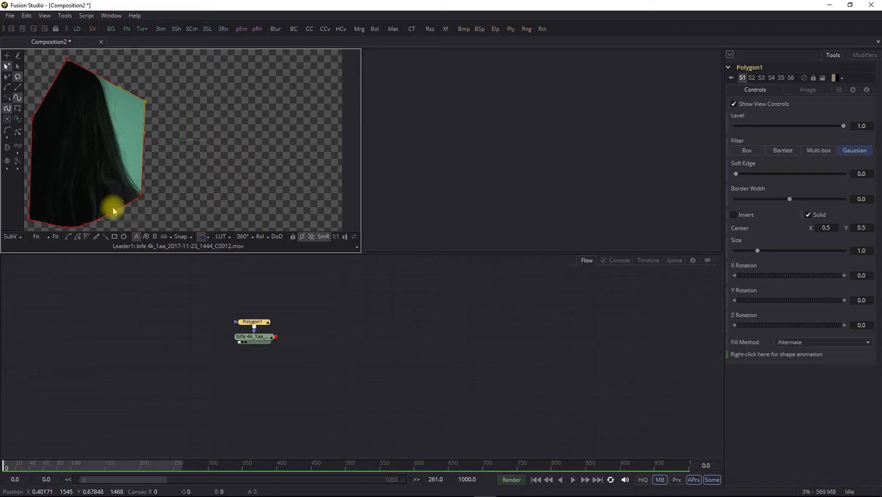
- Set the first viewer to a custom scale of 15% to leave room around the frame
left_click(41, 240)
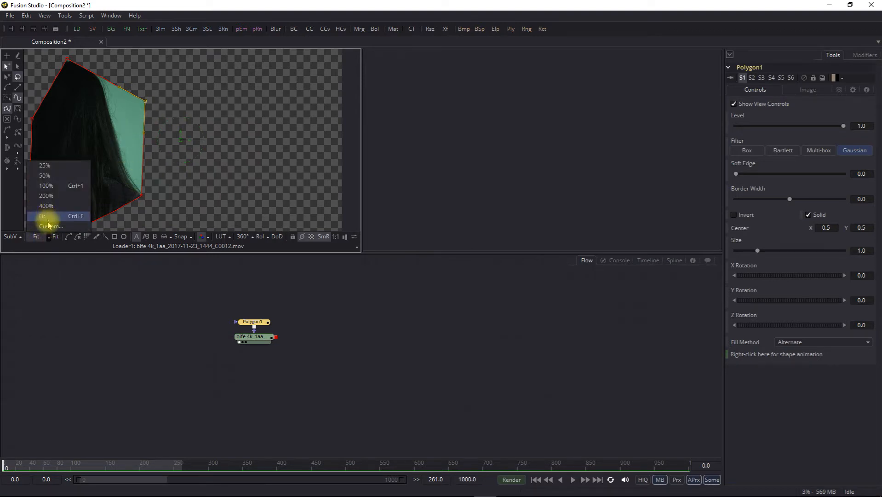
left_click(46, 214)
left_click(456, 251)
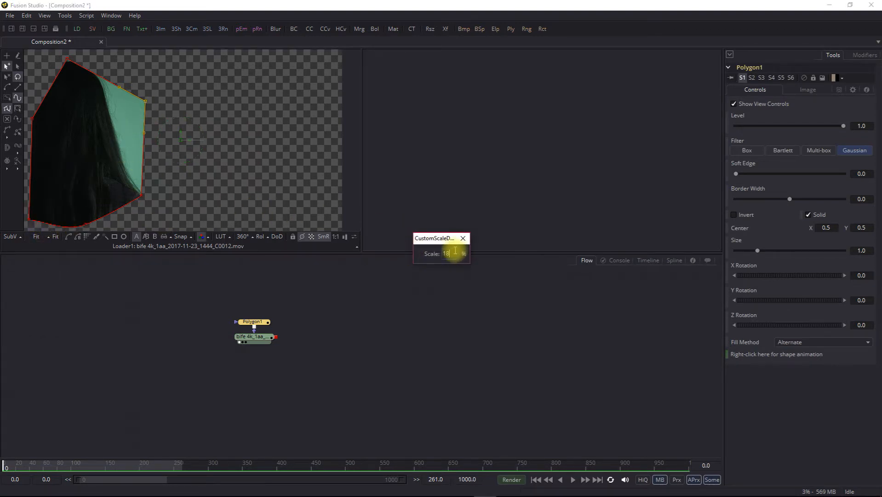
key("BackSpace")
type("5")
key("Return")
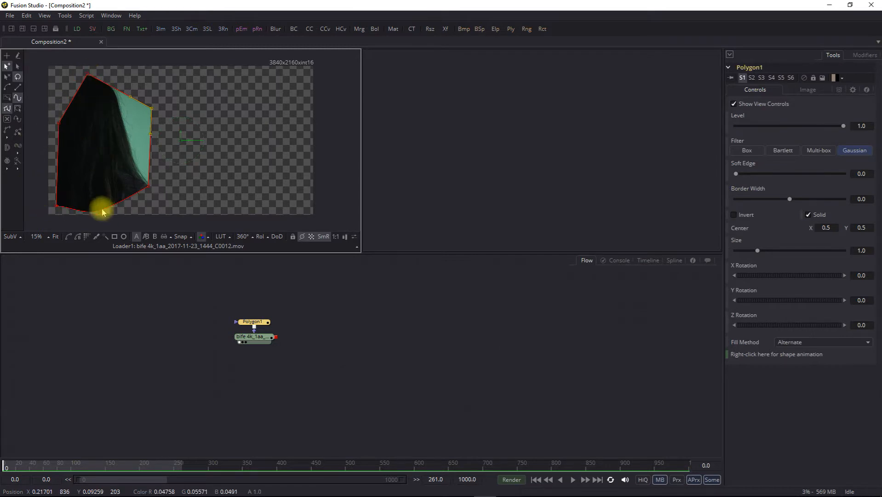
- Pull the mask's top point above the frame and its left-side point out to the frame edge, clear of the head
left_click(88, 74)
left_click_drag(87, 74, 79, 55)
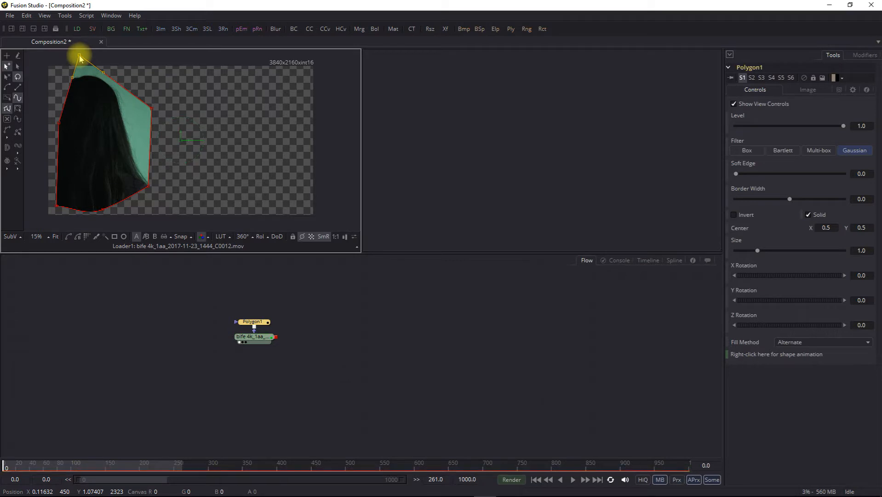
mouse_move(55, 122)
left_mouse_down()
mouse_move(39, 119)
mouse_move(79, 53)
mouse_move(65, 121)
mouse_move(40, 124)
left_mouse_up()
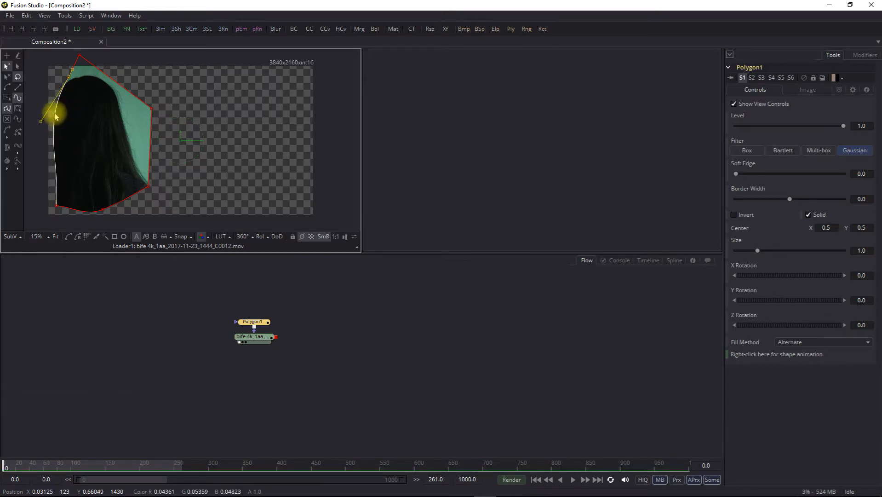
key("ctrl+z")
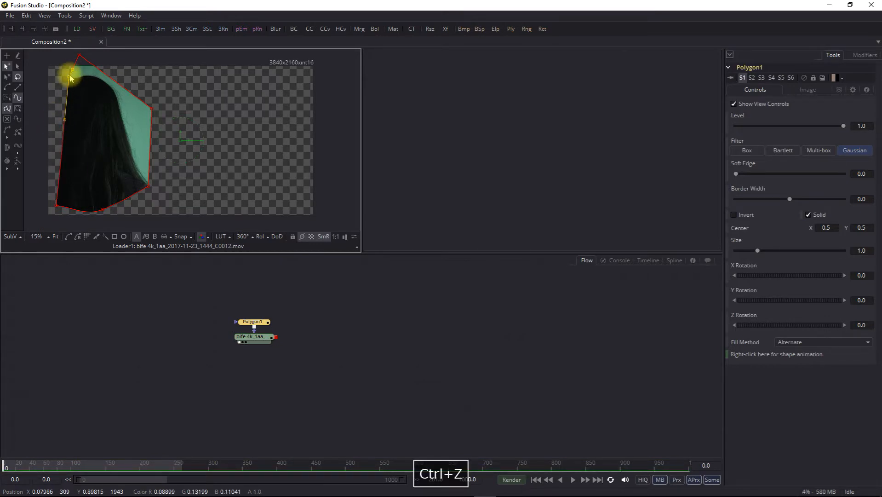
left_click(64, 122)
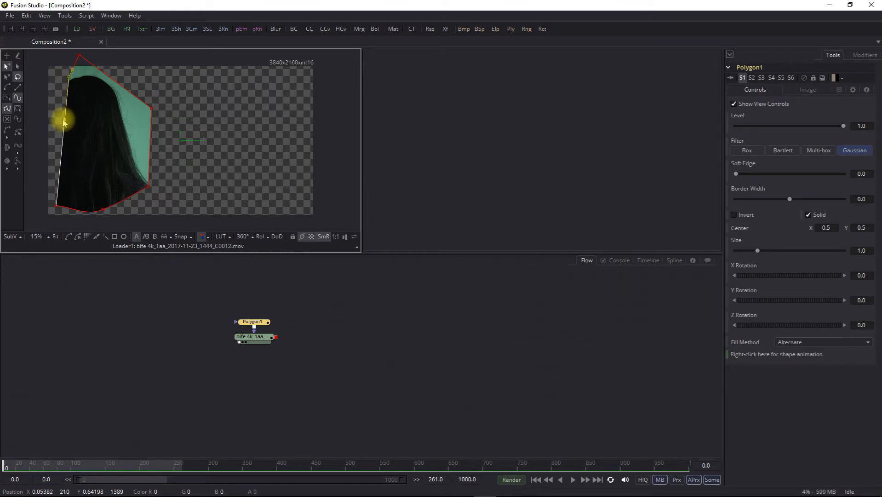
left_click_drag(64, 123, 49, 93)
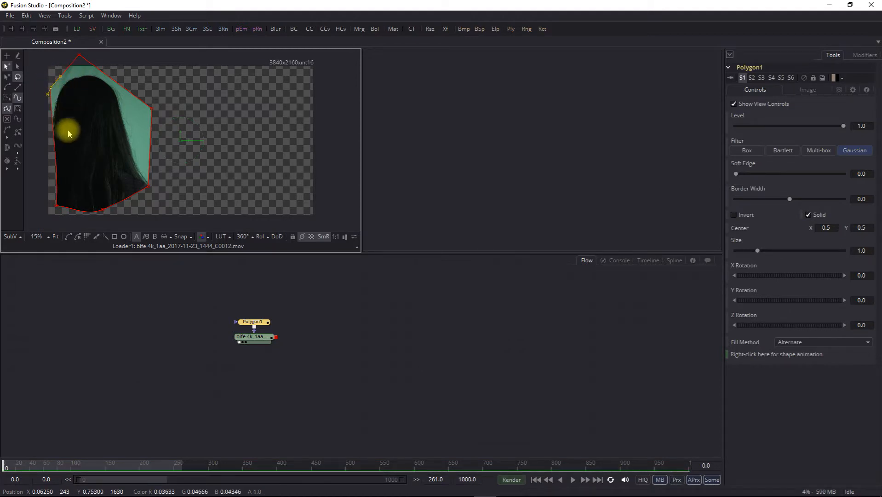
- Move the mask's lower-left, lower-right and bottom-middle points below the frame so the whole lower body is included
left_click(56, 207)
left_click_drag(56, 207, 40, 225)
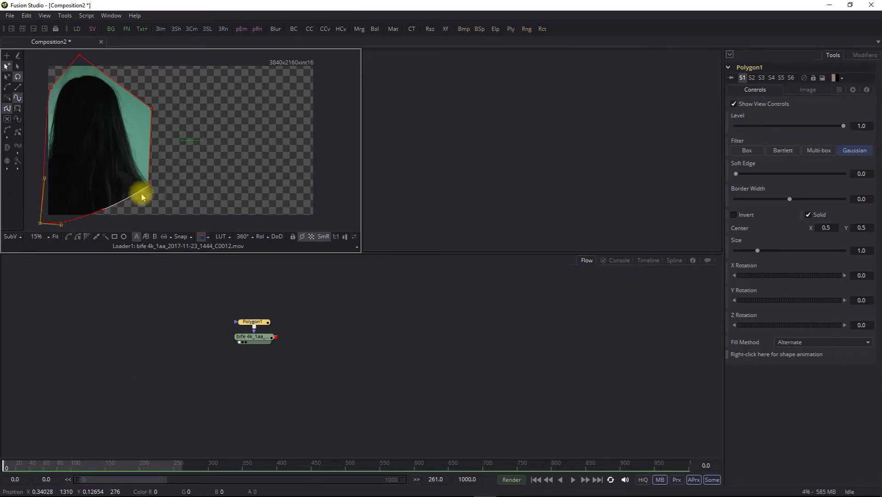
left_click_drag(148, 189, 160, 225)
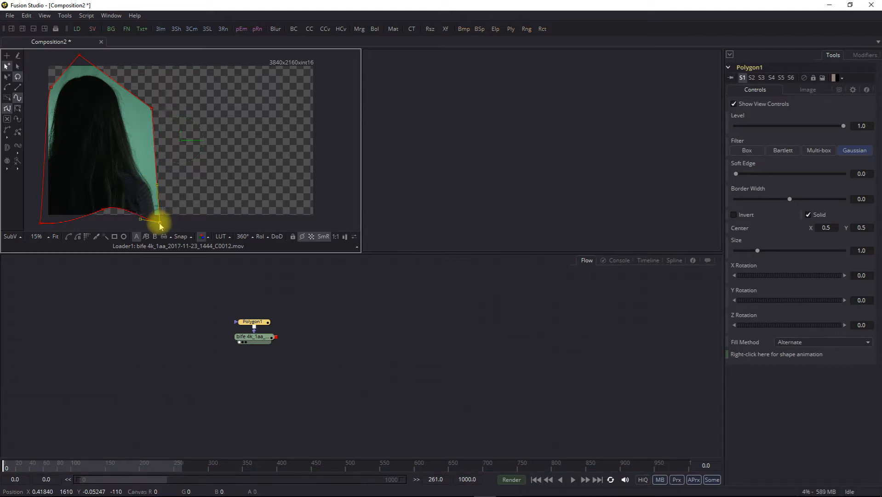
left_click(103, 211)
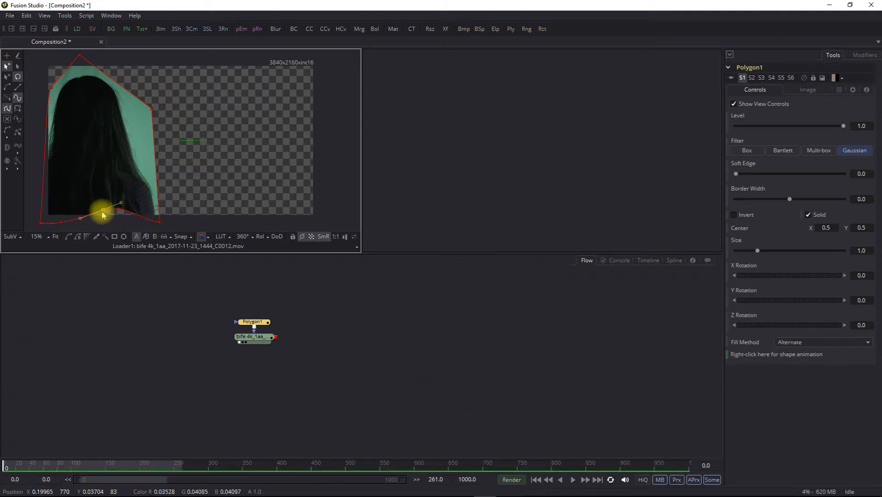
left_click_drag(102, 211, 102, 226)
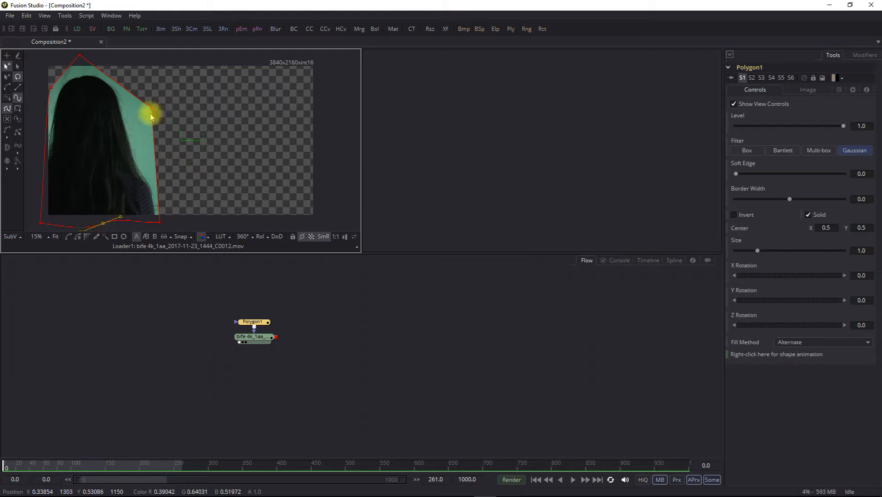
- Tighten the mask's right side along the hair and curve its handles outward around the head and shoulder
left_click_drag(151, 110, 134, 133)
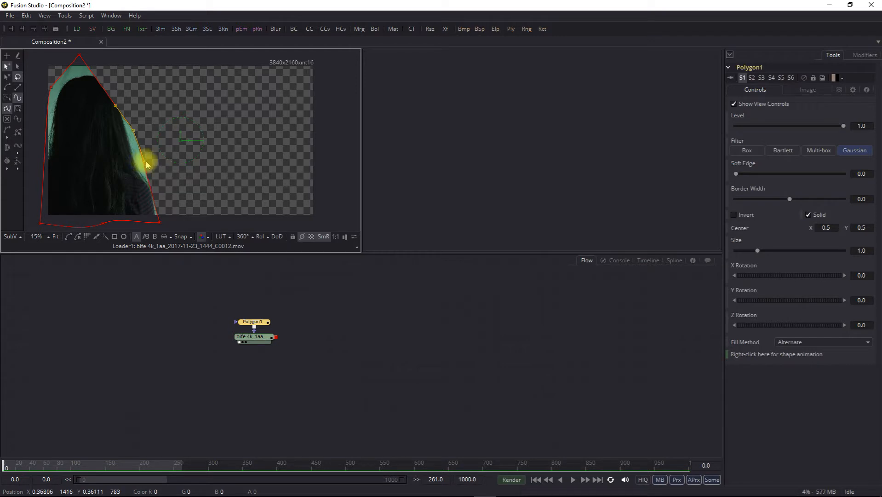
left_click_drag(151, 164, 160, 161)
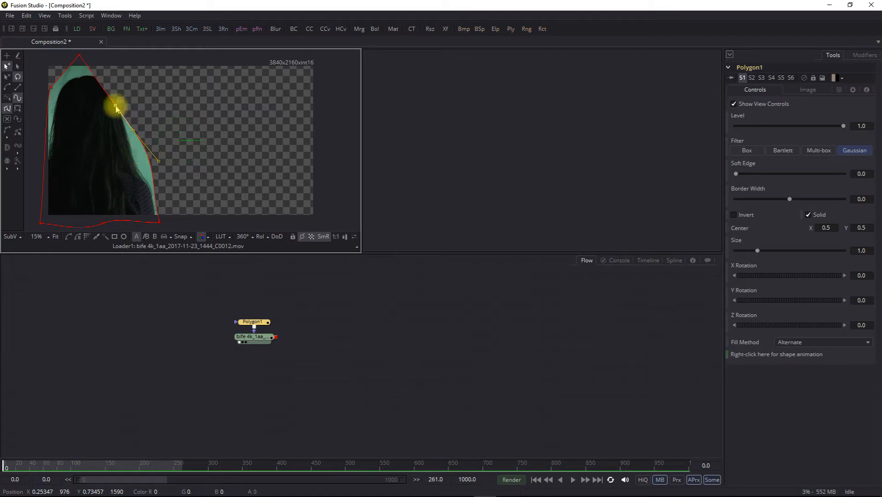
left_click_drag(117, 108, 118, 105)
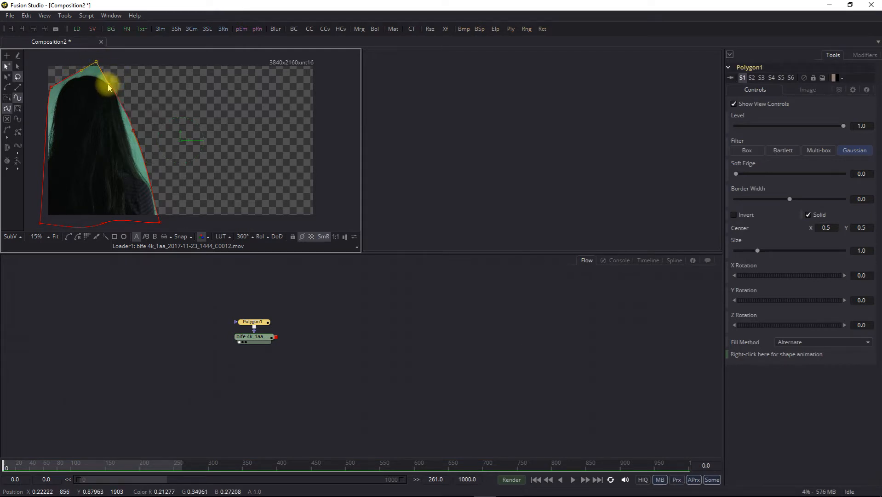
mouse_move(109, 87)
left_mouse_down()
mouse_move(119, 86)
mouse_move(95, 65)
mouse_move(116, 79)
left_mouse_up()
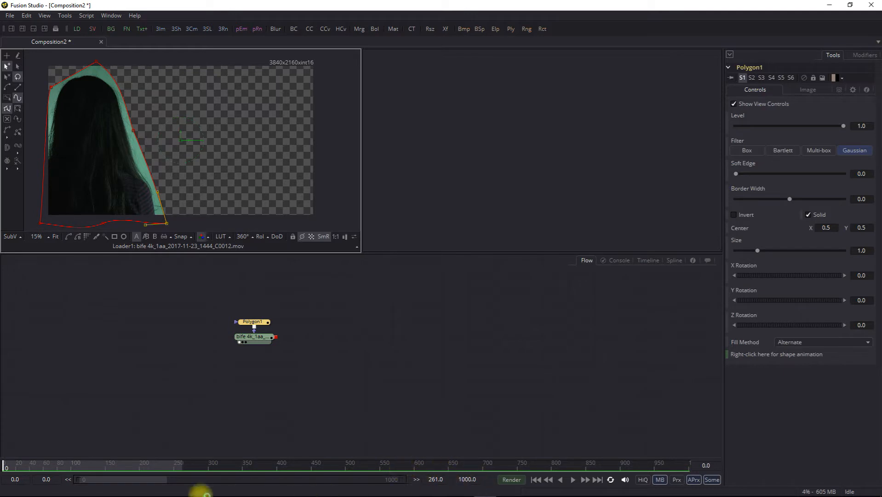
- Set the composition's global end frame to 150
double_click(474, 479)
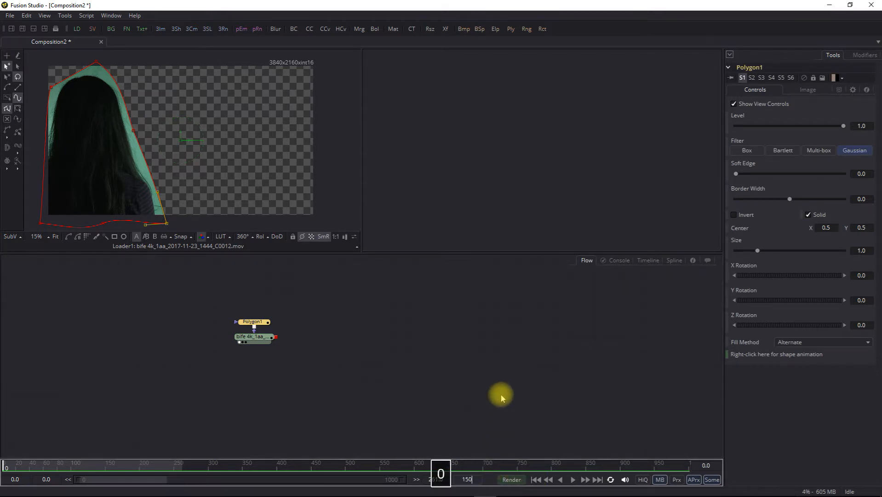
type("150")
key("Return")
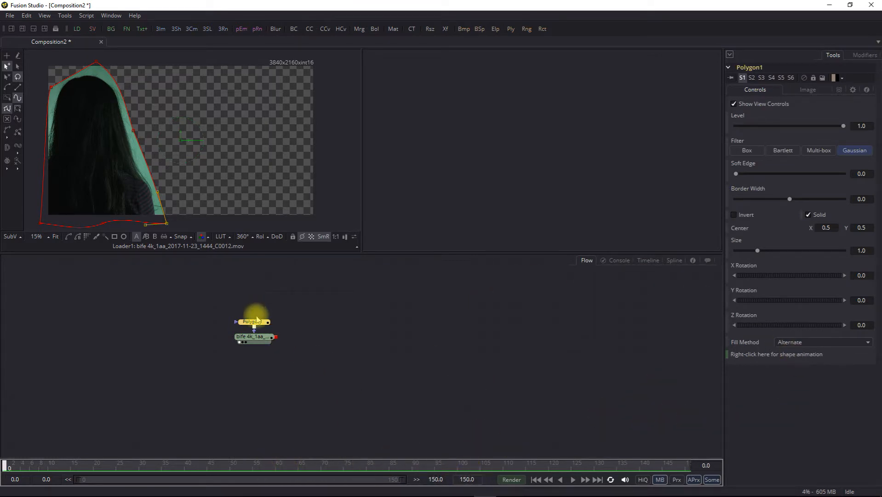
- Move the Polygon1 node farther above the loader node and try the mask's Soft Edge control
left_click_drag(257, 320, 260, 302)
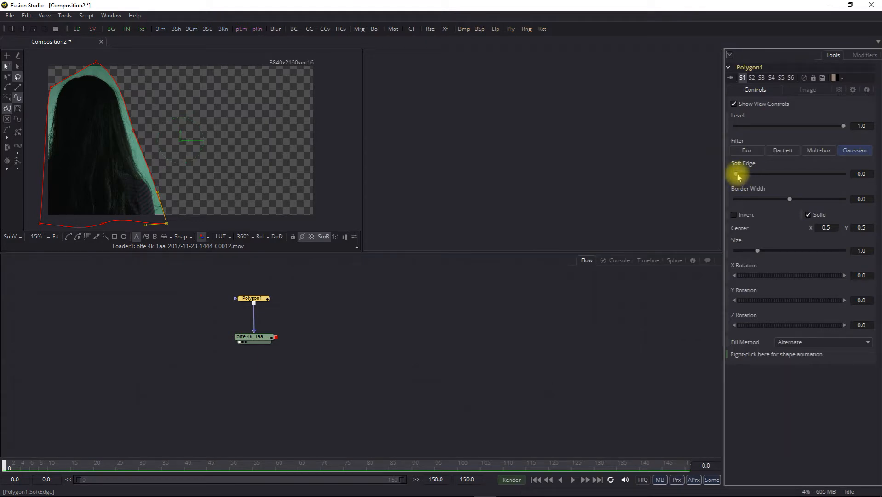
mouse_move(738, 176)
left_mouse_down()
mouse_move(764, 175)
mouse_move(744, 173)
left_mouse_up()
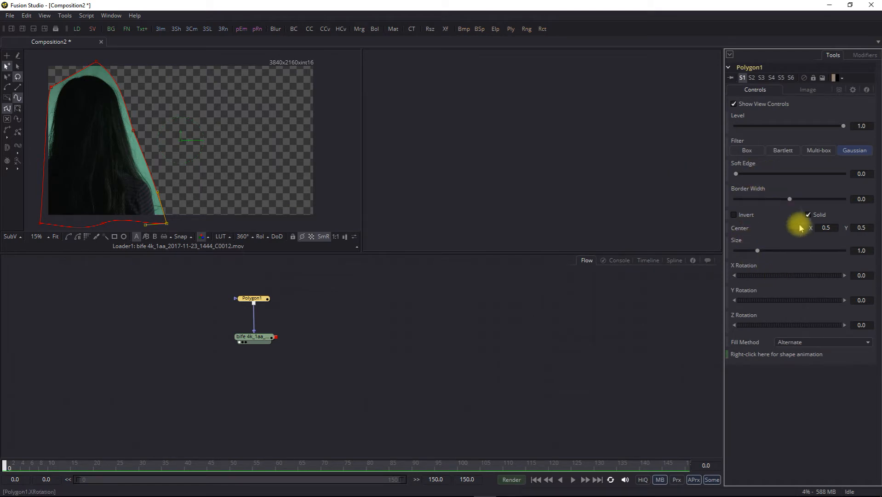
- Try inverting the polygon mask and rotating and moving it in the viewer, undoing each change
left_click(735, 215)
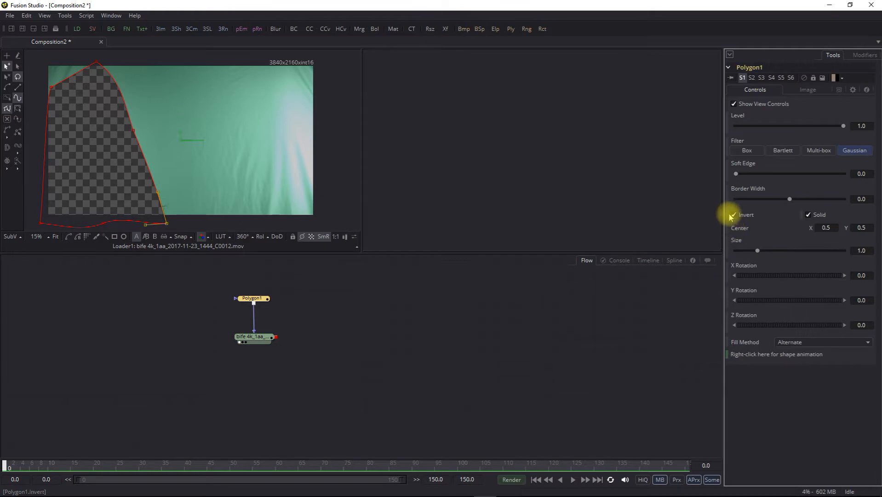
left_click(735, 216)
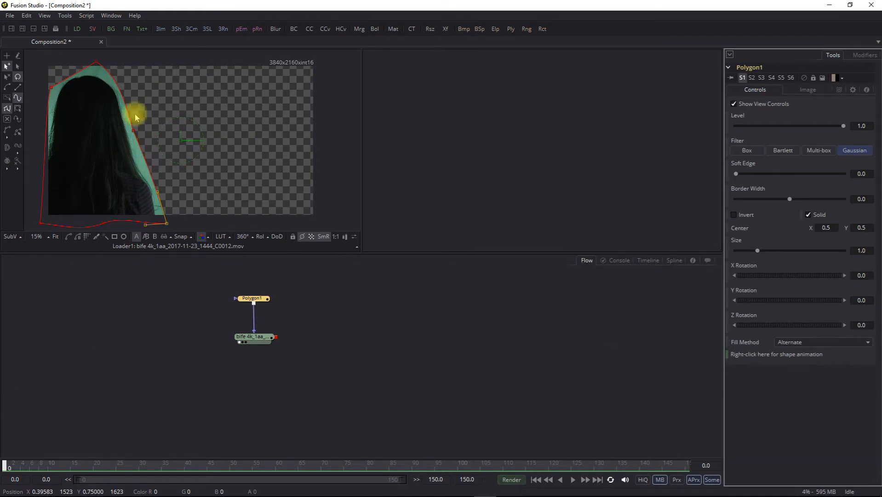
left_click_drag(203, 143, 199, 113)
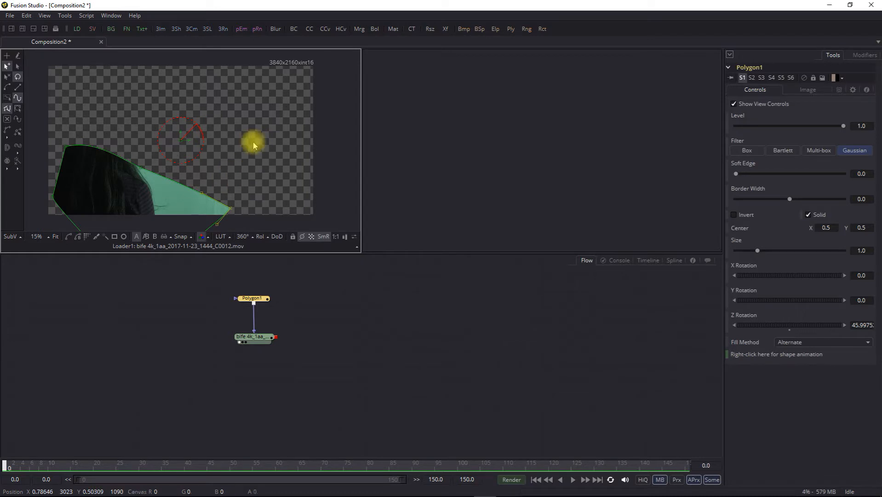
key("ctrl+z")
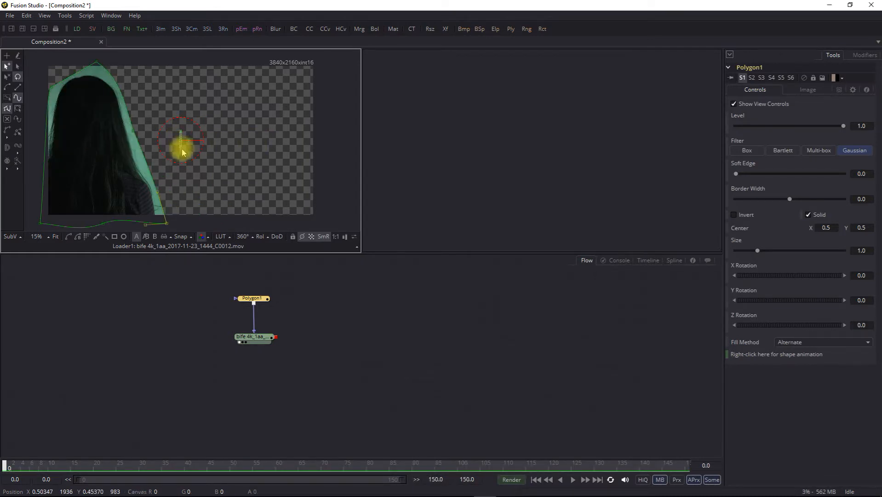
left_click_drag(180, 133, 181, 99)
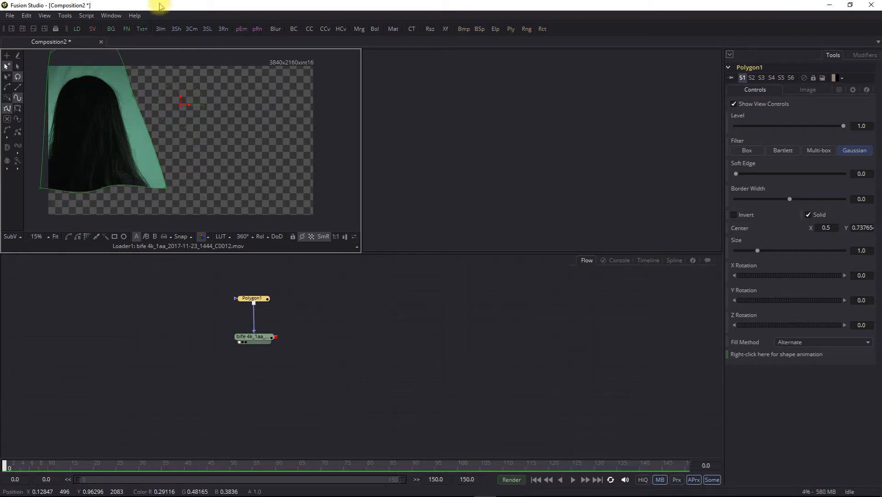
key("ctrl+z")
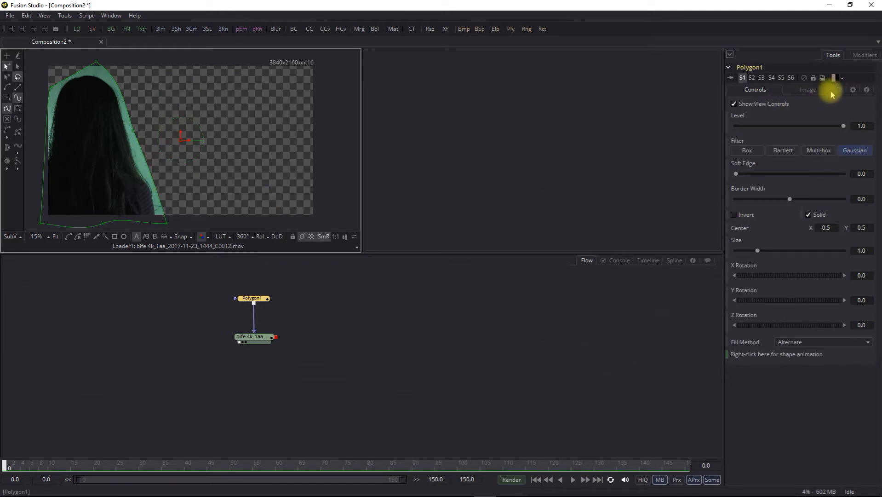
left_click(810, 90)
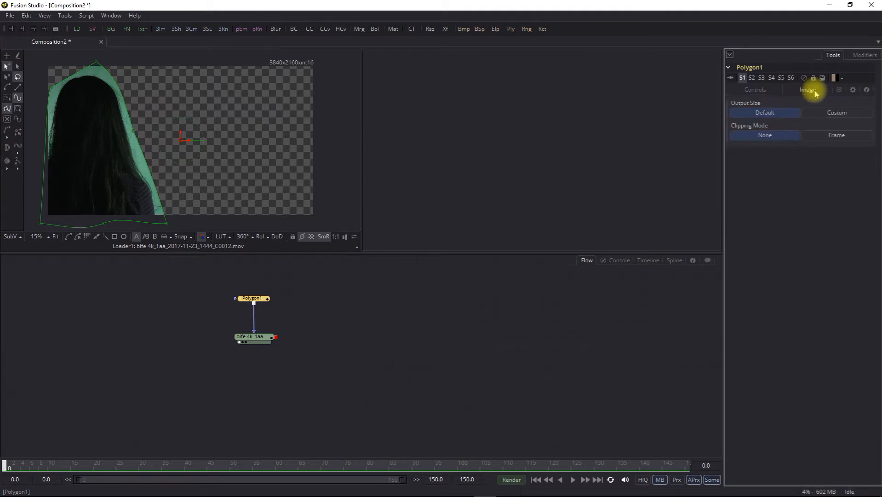
left_click(747, 92)
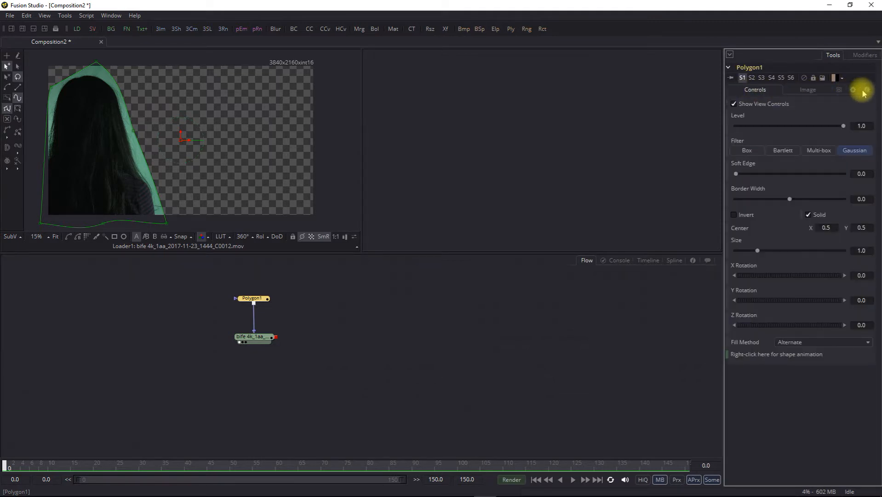
left_click(853, 91)
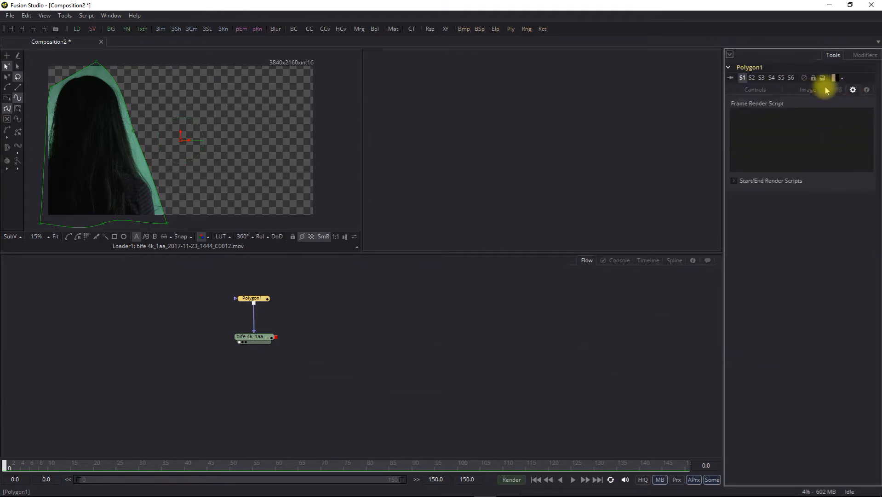
left_click(767, 90)
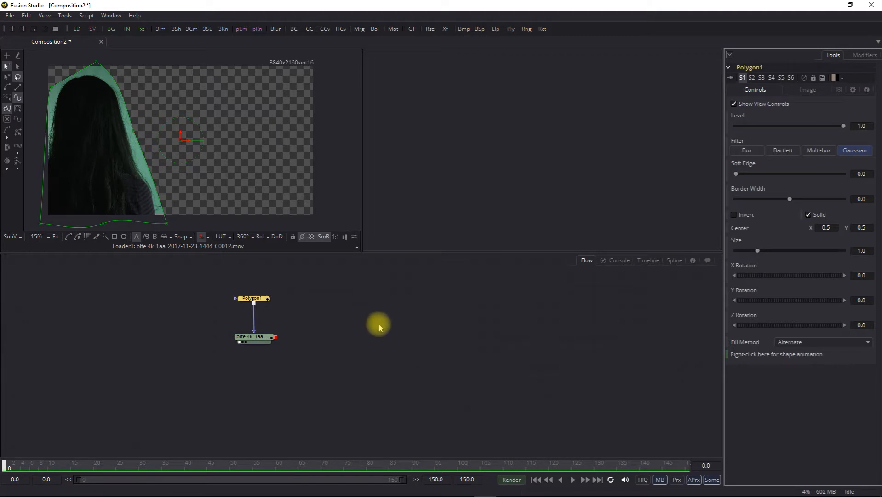
right_click(302, 302)
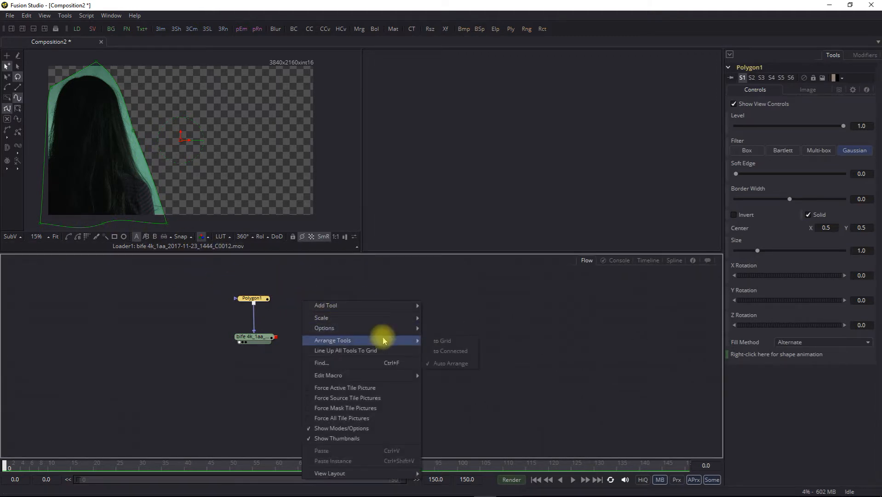
mouse_move(382, 306)
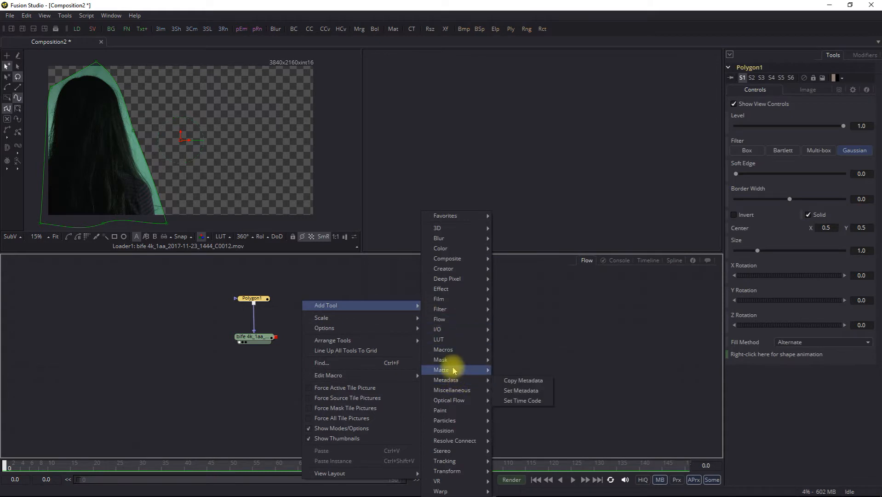
mouse_move(448, 372)
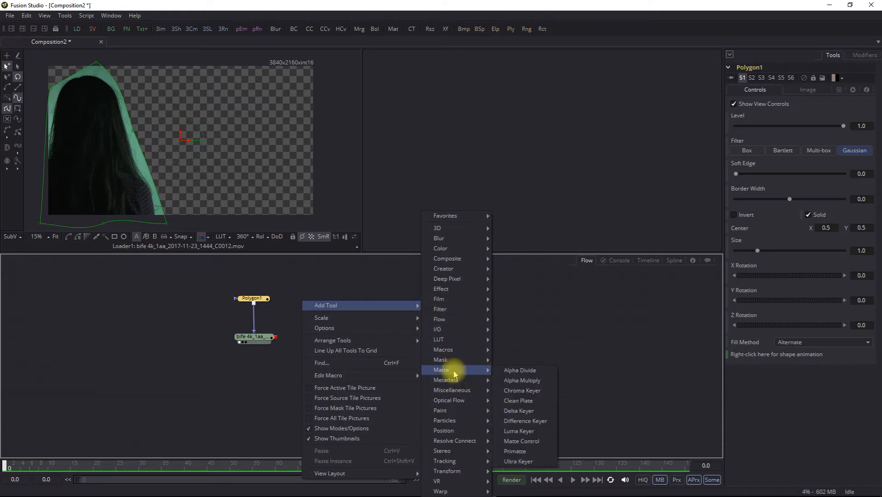
left_click(520, 461)
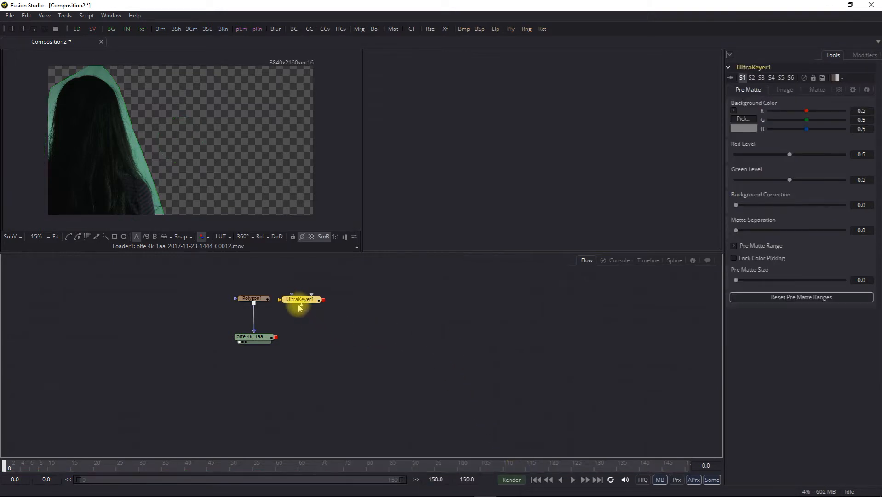
left_click_drag(299, 301, 367, 327)
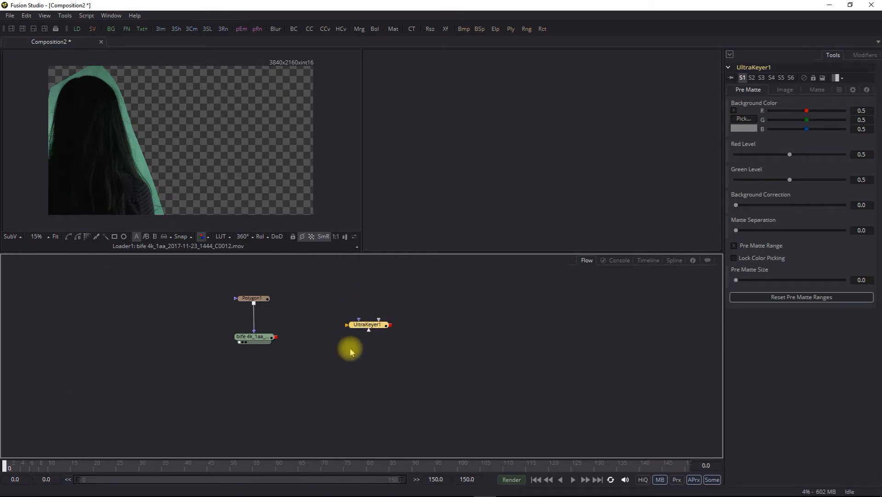
key("Delete")
- Add a Primatte keyer node to the flow beside the footage loader and its polygon mask
right_click(327, 317)
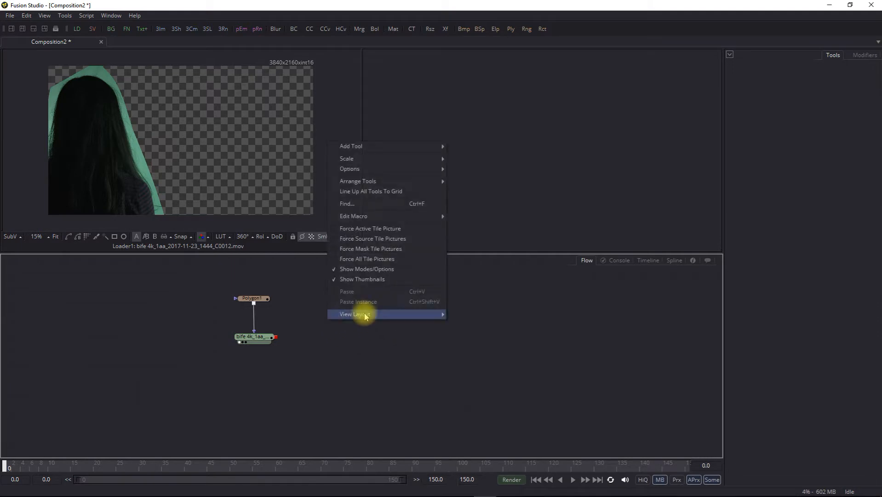
mouse_move(414, 152)
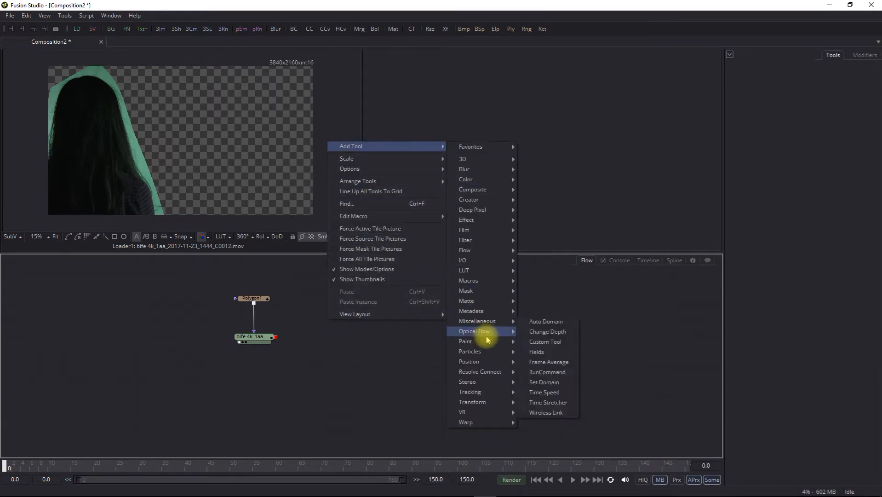
mouse_move(486, 305)
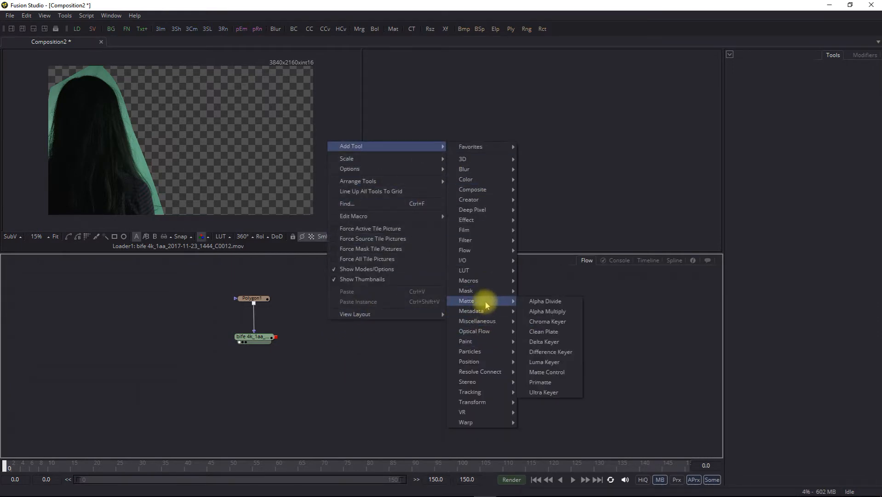
left_click(556, 387)
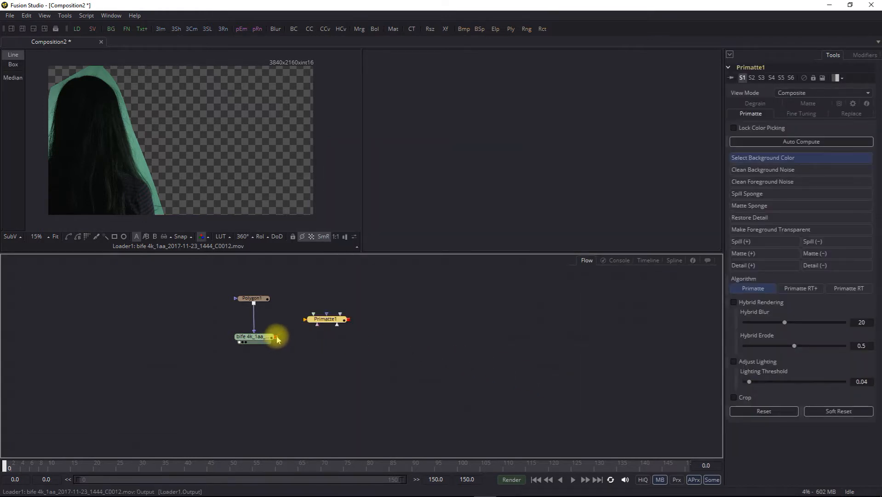
- Connect the loader's output to the Primatte node and show the Primatte result in the empty viewer, scaled to fit
left_click_drag(277, 339, 496, 156)
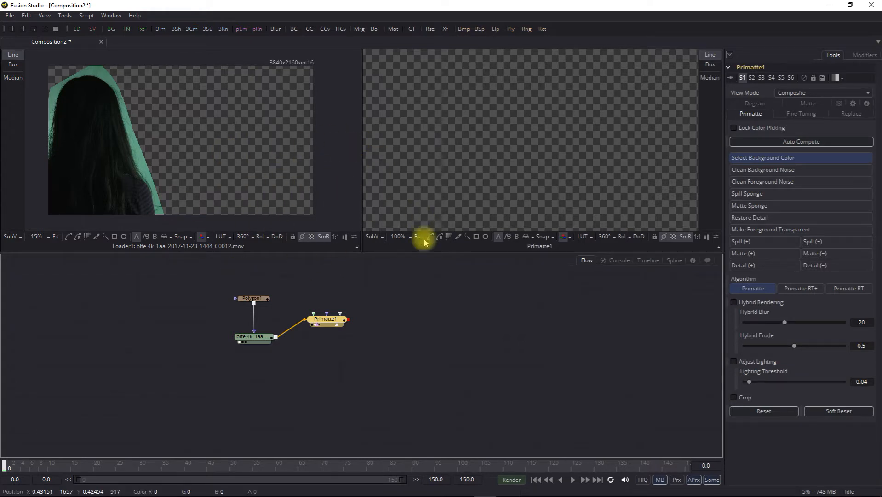
left_click(409, 237)
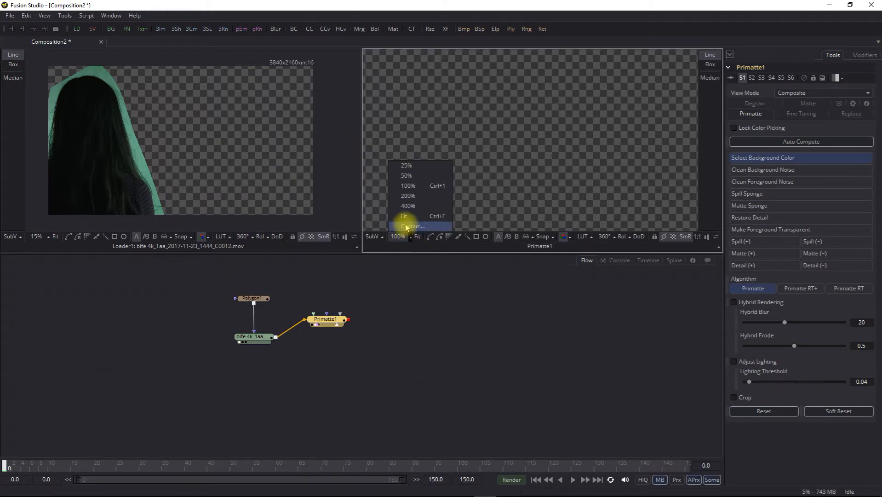
left_click(408, 213)
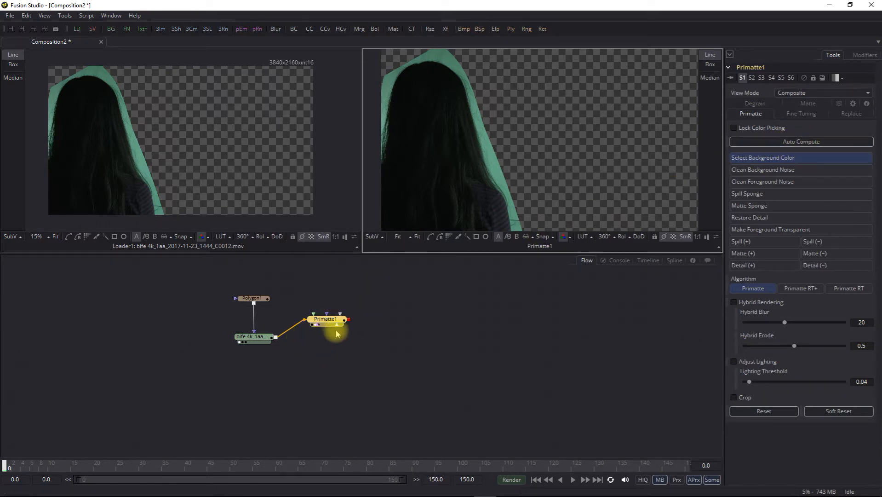
- Key out the green background with Primatte's Auto Compute and inspect the hair and shoulder edges at 50% zoom
left_click(828, 142)
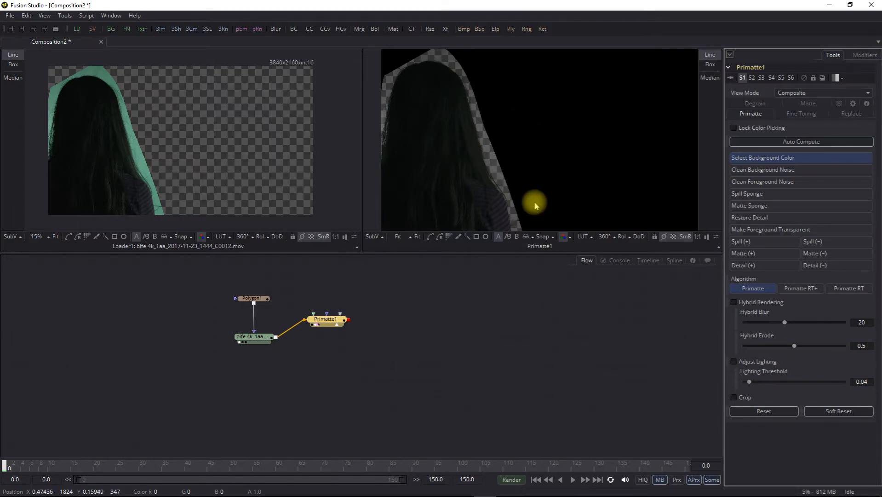
left_click(402, 240)
left_click(405, 169)
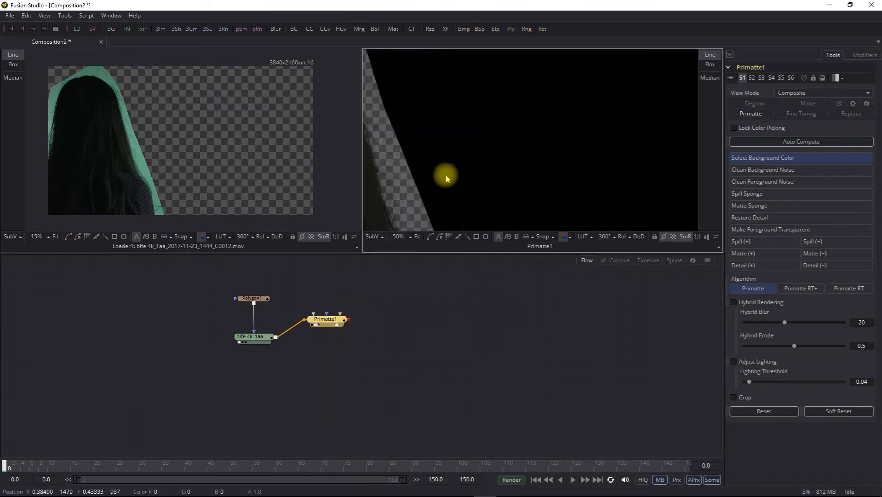
left_click_drag(418, 173, 636, 148)
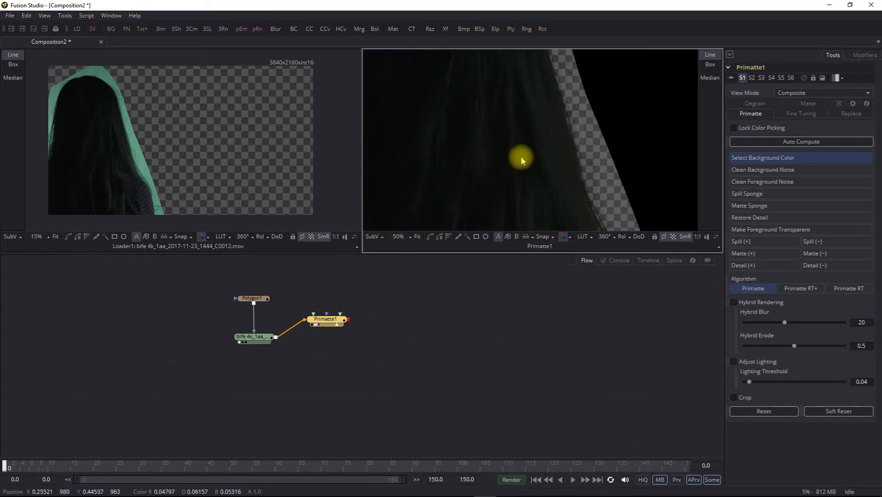
left_click_drag(541, 153, 543, 223)
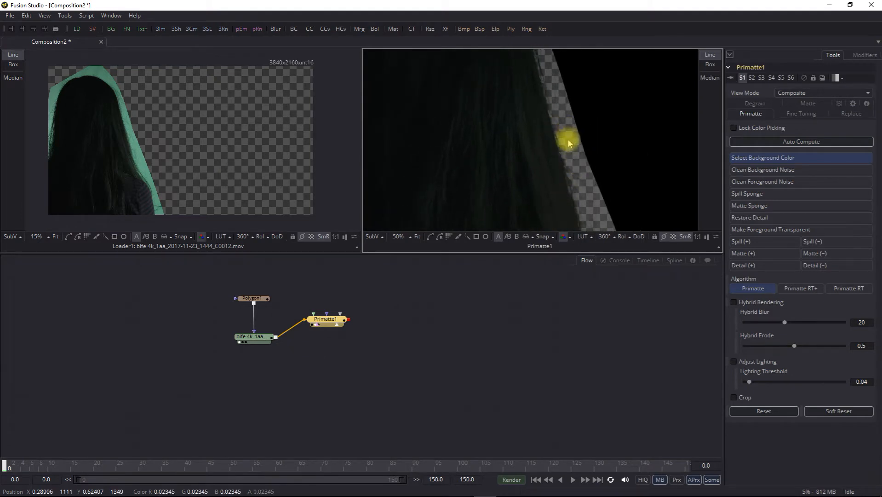
left_click_drag(504, 165, 649, 168)
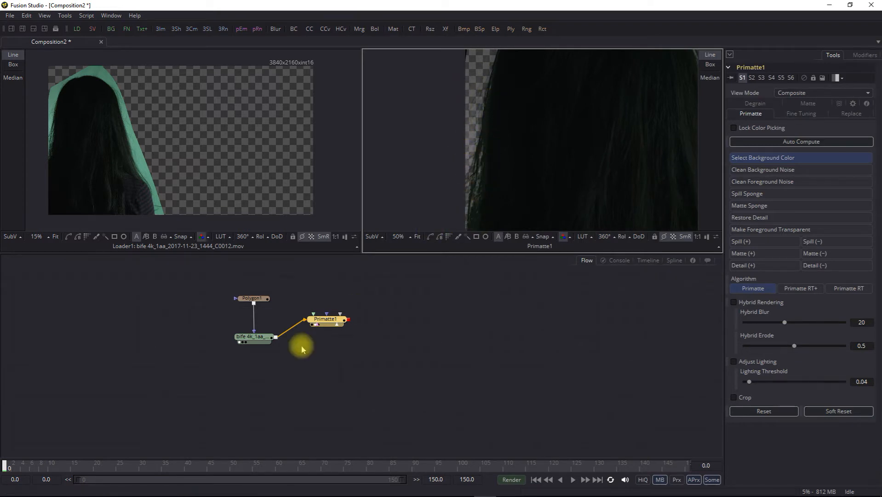
left_click_drag(537, 135, 490, 28)
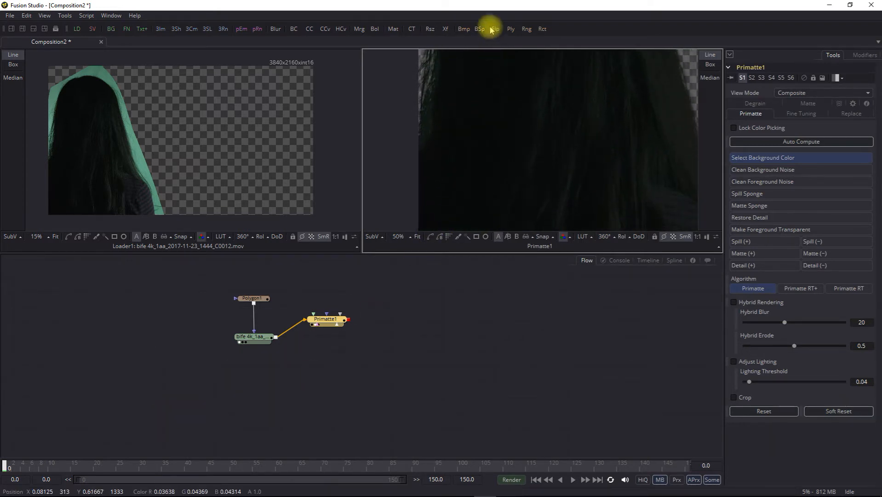
left_click_drag(539, 117, 463, 97)
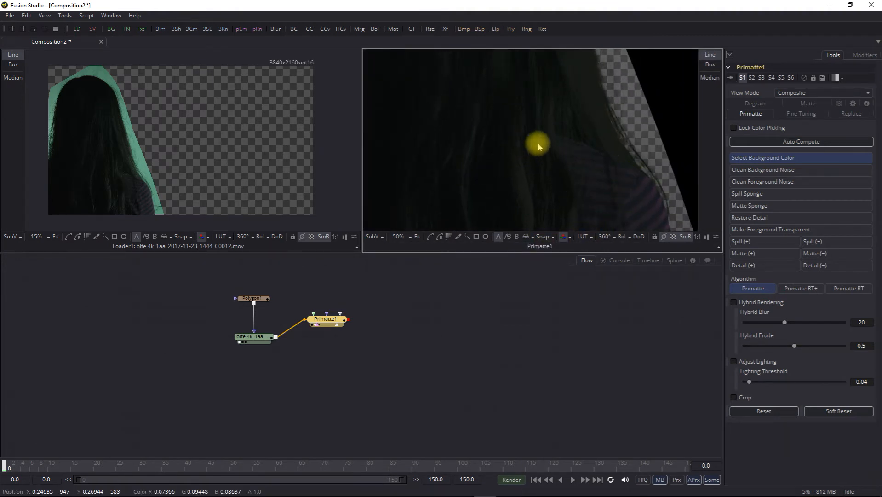
left_click_drag(539, 146, 533, 175)
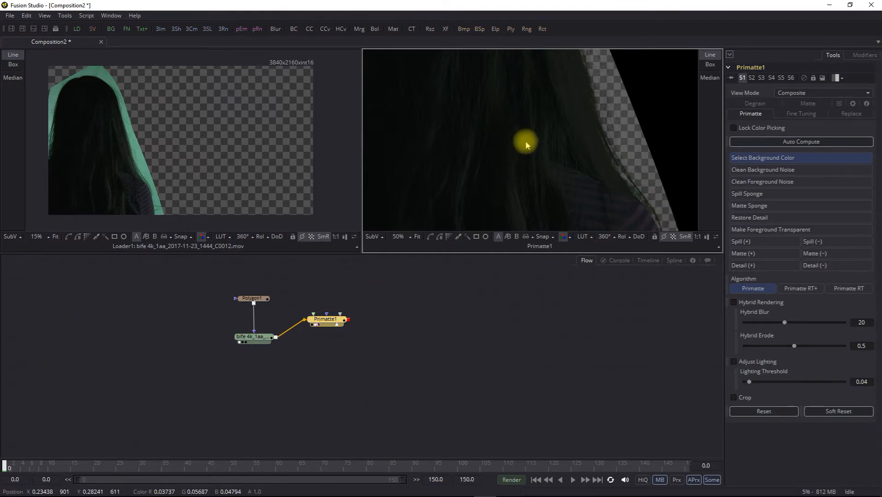
- Check the keyed hair edges at frames 65, 109 and 59, and fit the whole keyed image in its viewer
left_click(65, 467)
left_click_drag(65, 468, 303, 477)
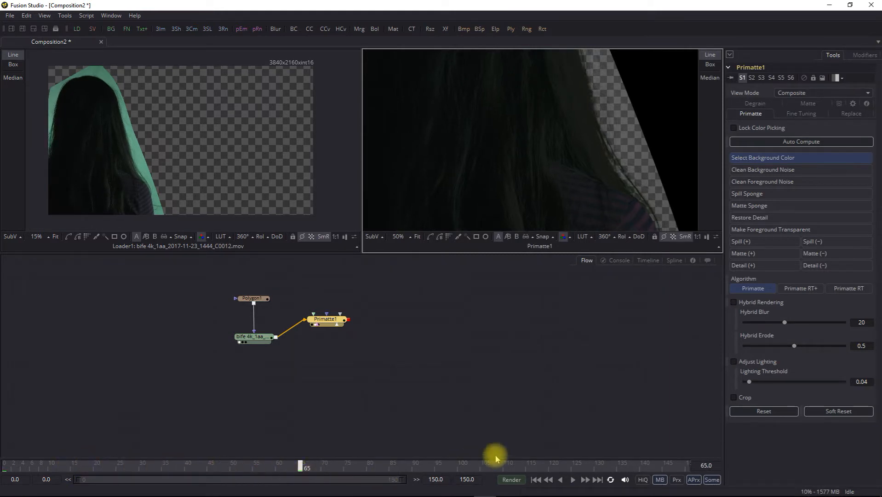
left_click(500, 471)
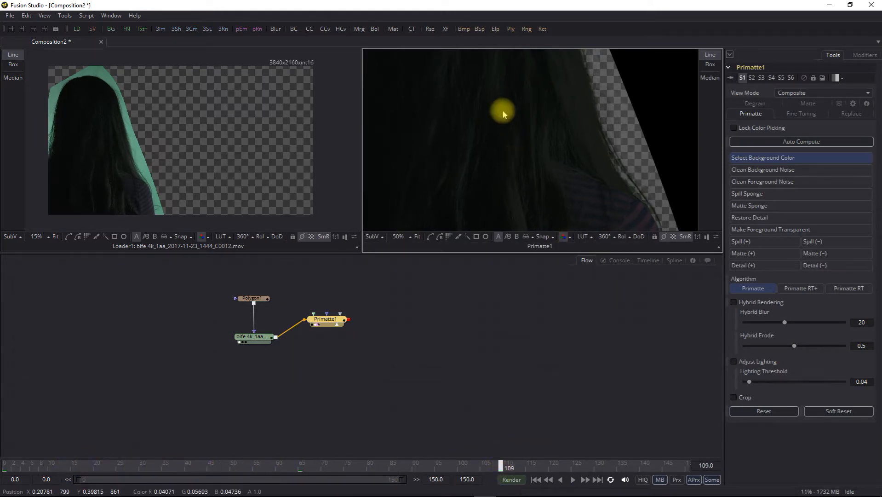
left_click_drag(502, 109, 613, 217)
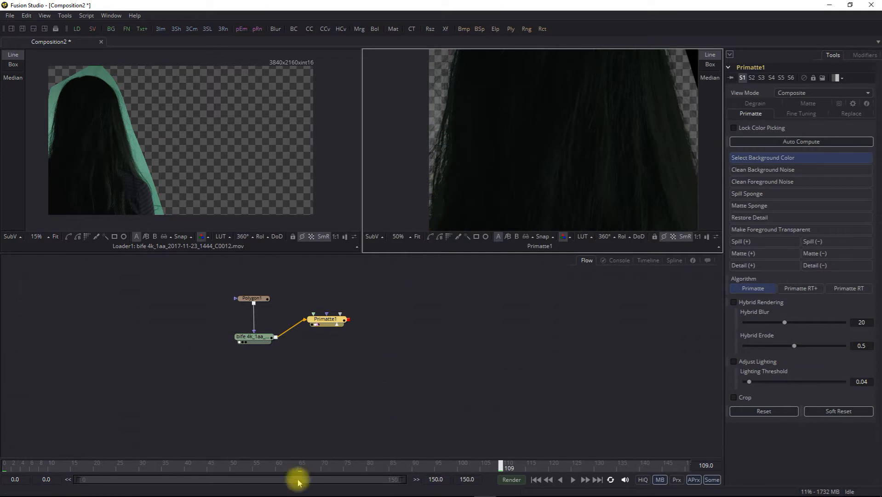
left_click(274, 466)
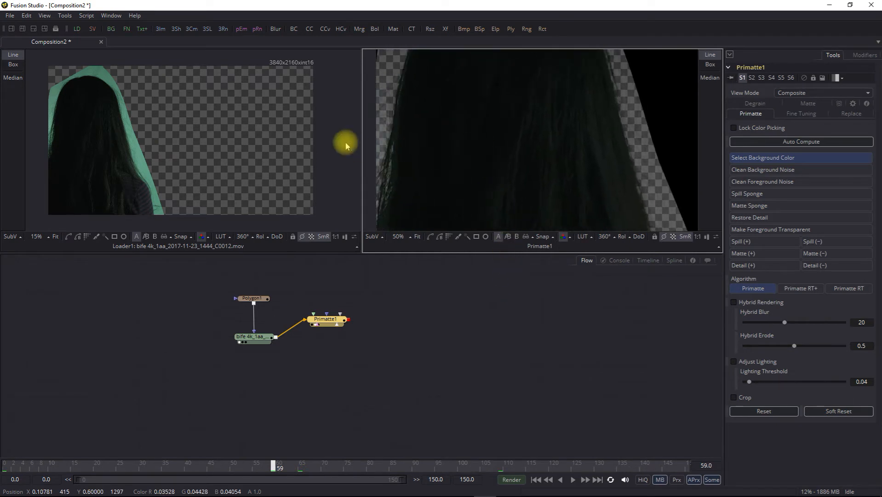
left_click(398, 236)
left_click(411, 221)
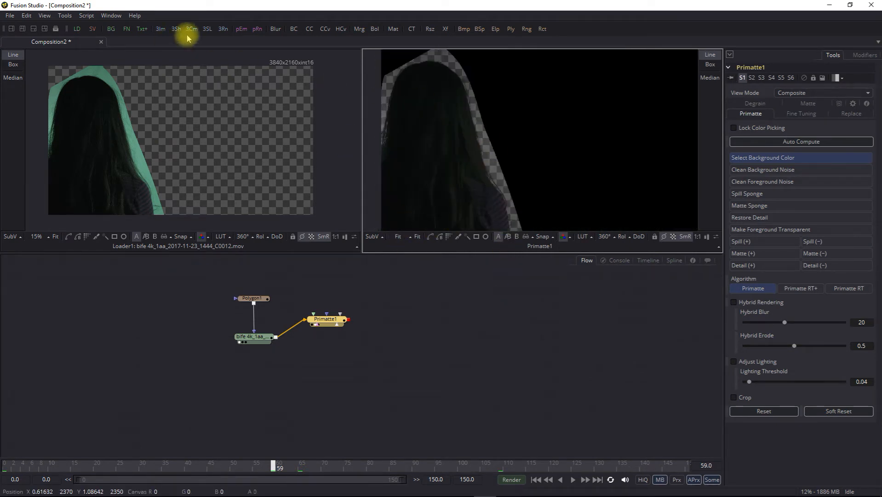
- Add a Saver after Primatte that writes to Foreground GS0001.png in the Green Screen Seq folder, replacing the existing file
left_click(91, 37)
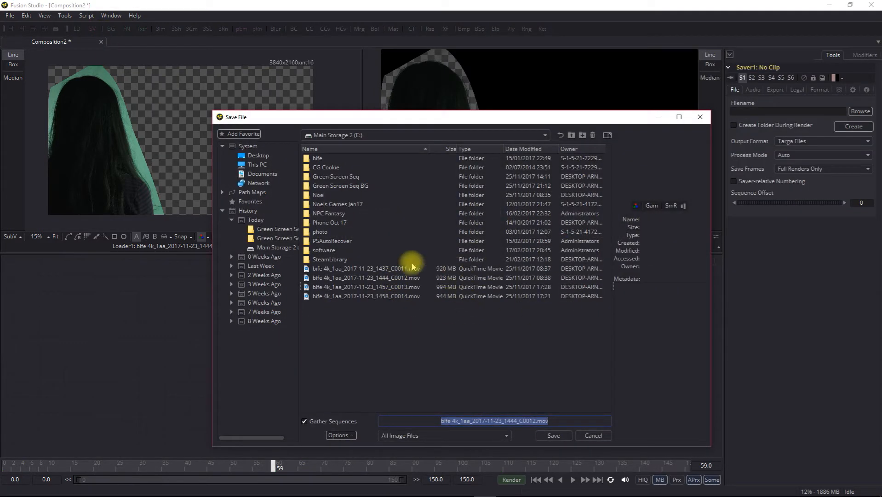
double_click(330, 178)
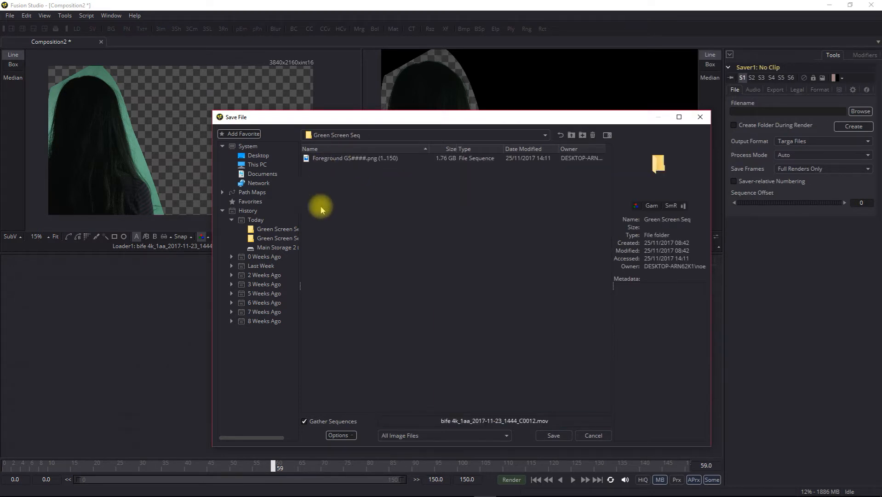
left_click(346, 159)
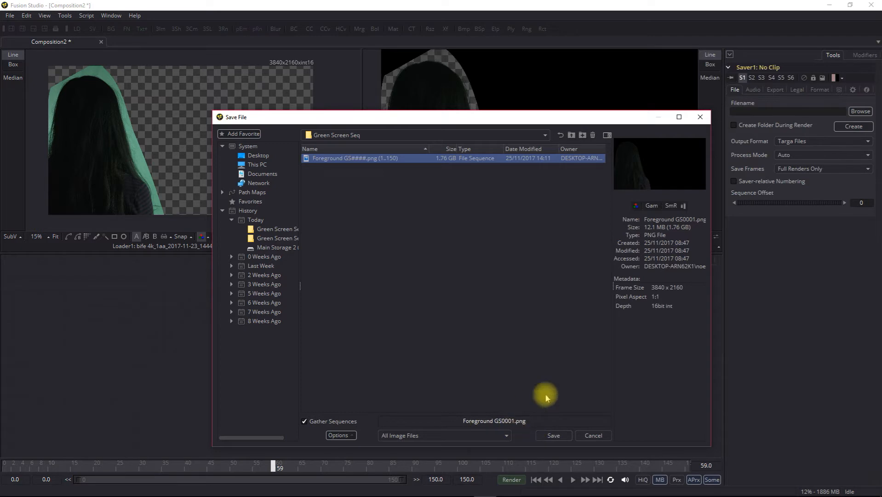
left_click(544, 435)
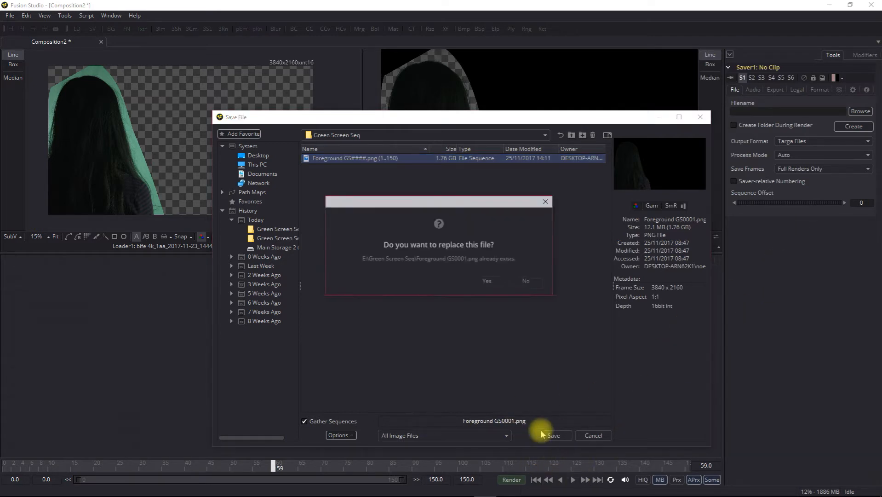
left_click(486, 281)
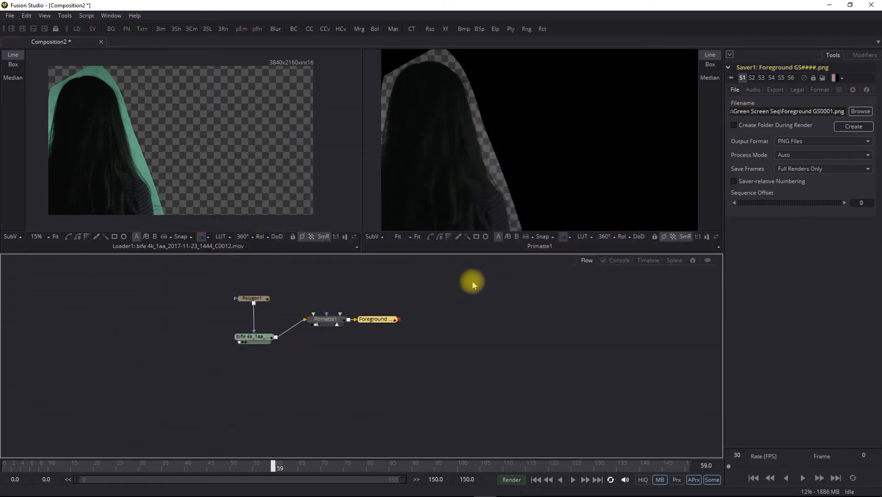
- Space out the Saver and Primatte nodes in the flow and show the Primatte node's tile picture
left_click_drag(391, 317, 482, 314)
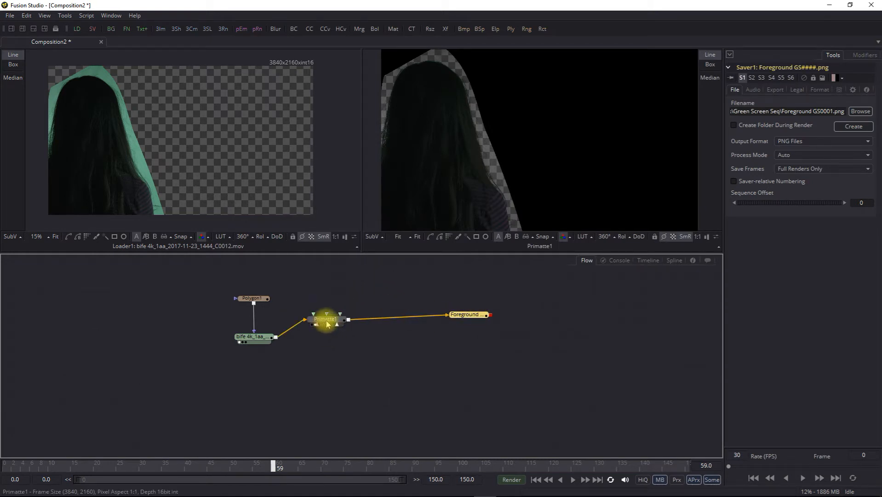
left_click_drag(328, 325, 365, 353)
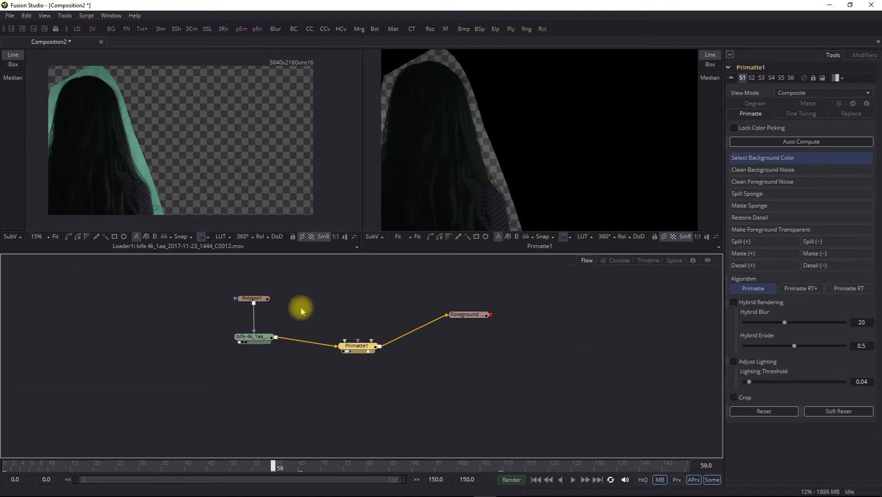
right_click(359, 348)
mouse_move(404, 195)
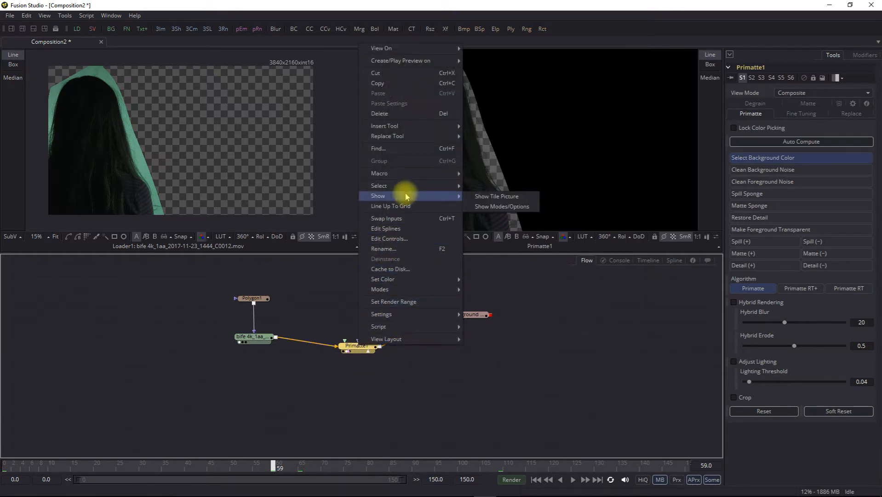
left_click(502, 197)
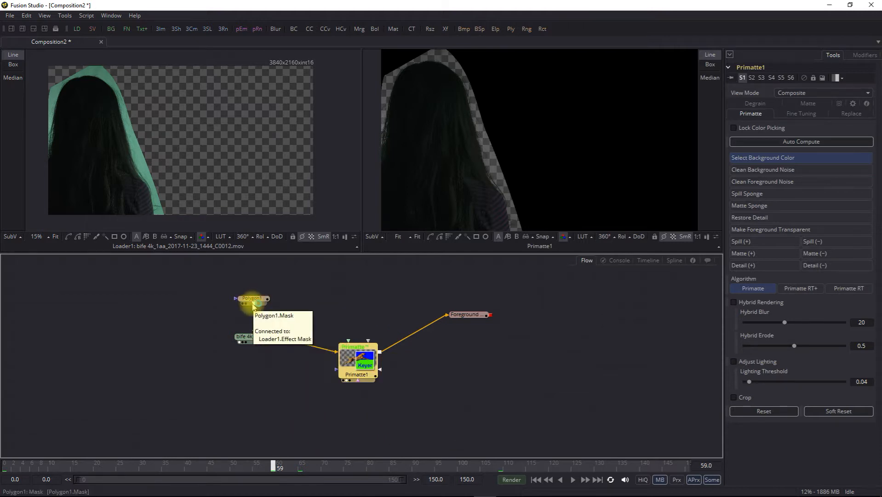
- Connect the Polygon mask's output to the Primatte node's Effect Mask input
left_click_drag(254, 307, 360, 361)
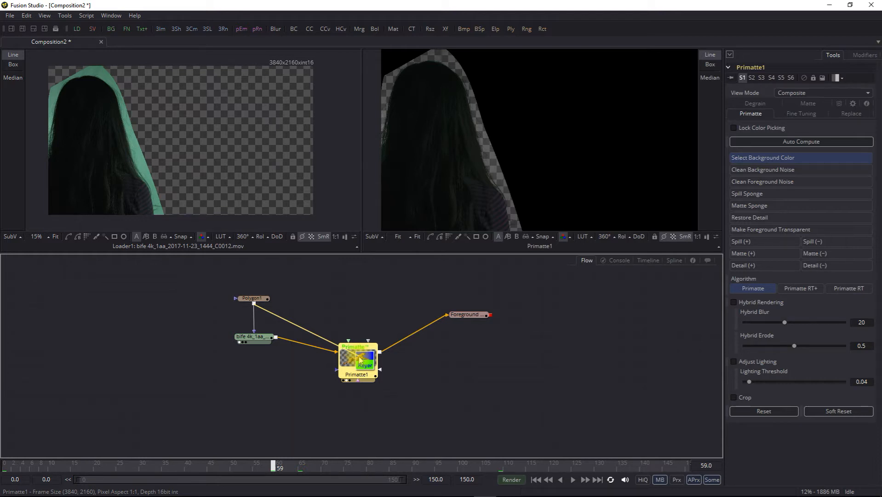
left_click_drag(360, 361, 360, 360)
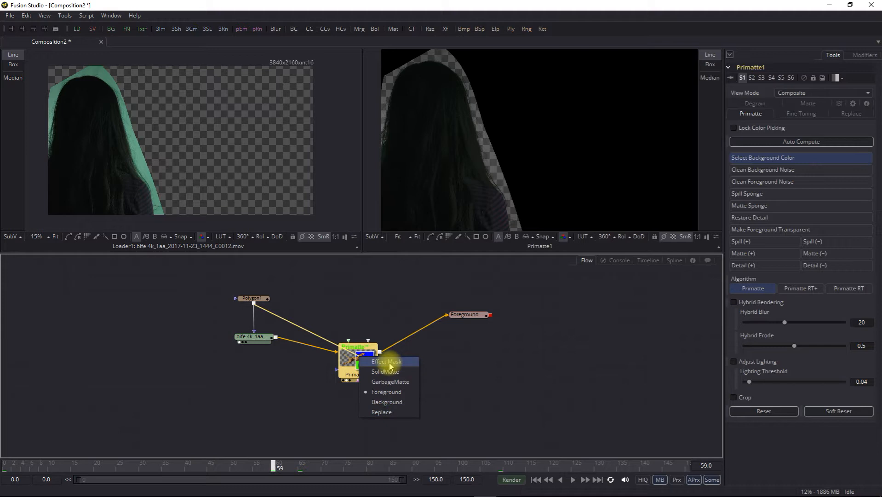
left_click(389, 363)
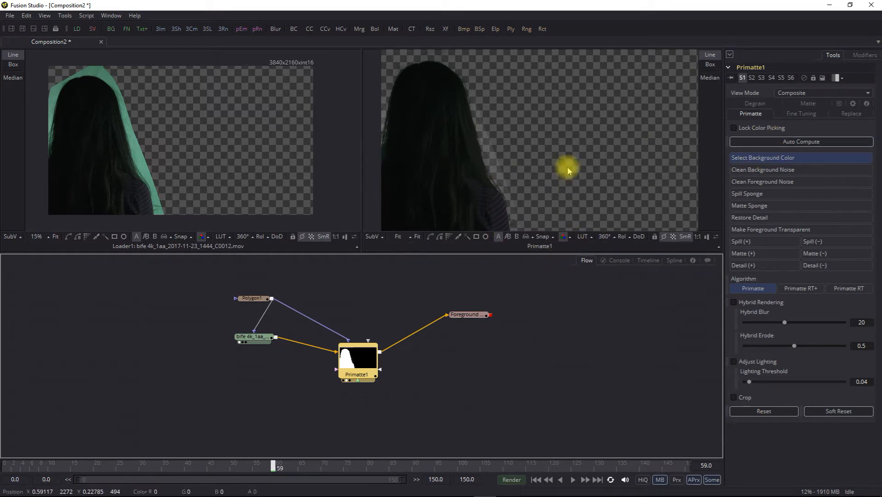
- Display the alpha channel of the Primatte result in its viewer
left_click(570, 237)
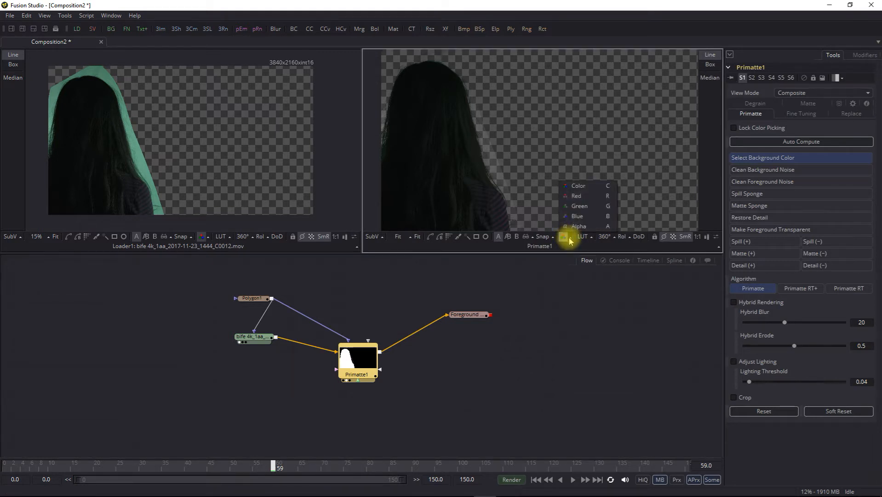
left_click(577, 185)
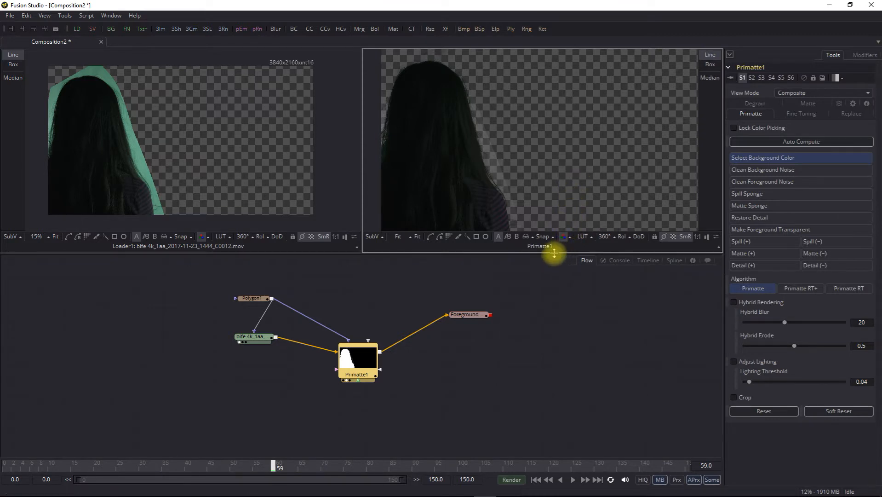
left_click(570, 238)
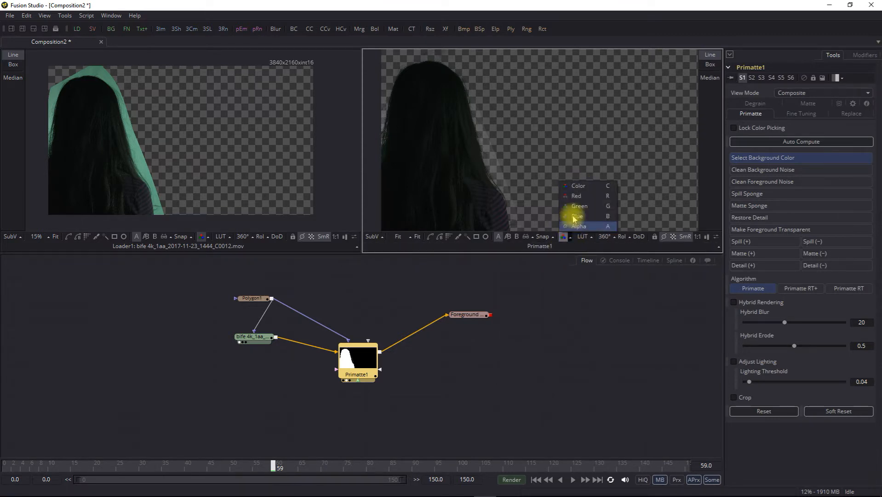
left_click(598, 231)
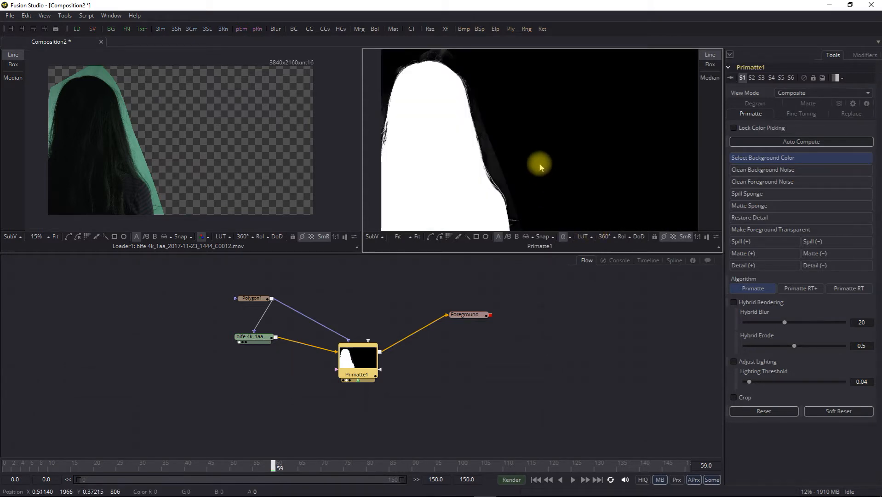
- Clean the background noise in the grey strip beside the woman's long hair, working at 50% zoom
left_click(398, 236)
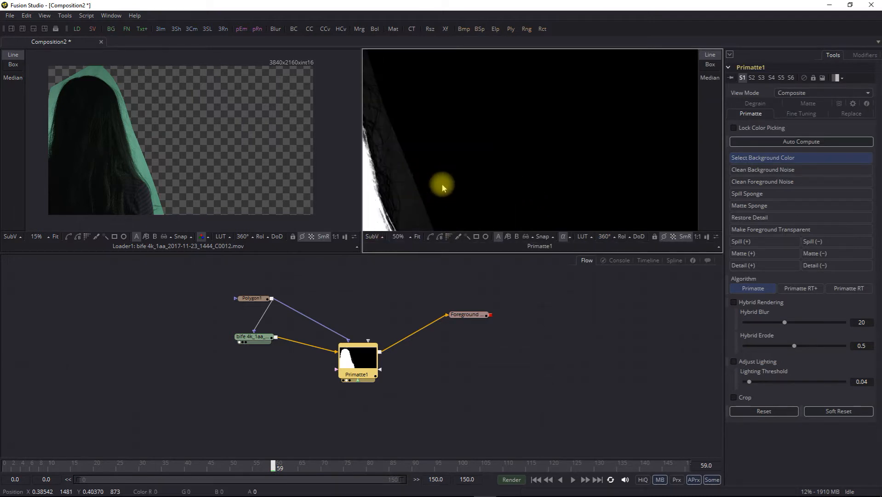
left_click_drag(441, 183, 543, 166)
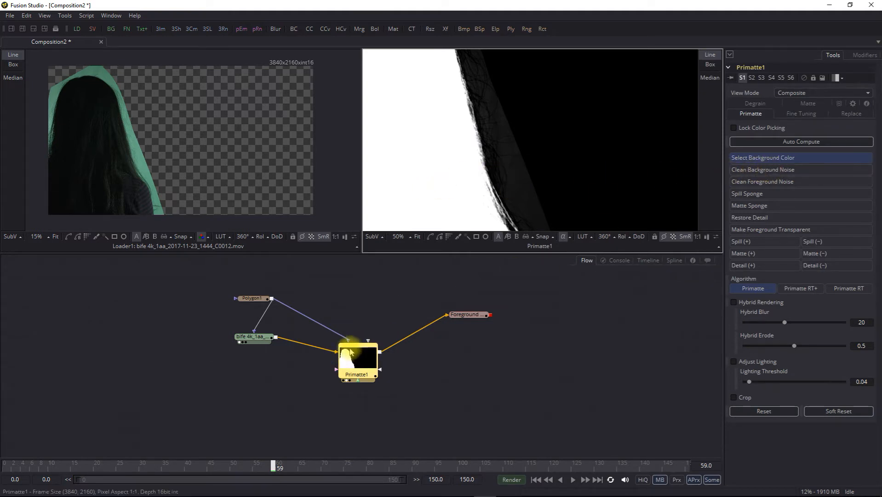
left_click(795, 170)
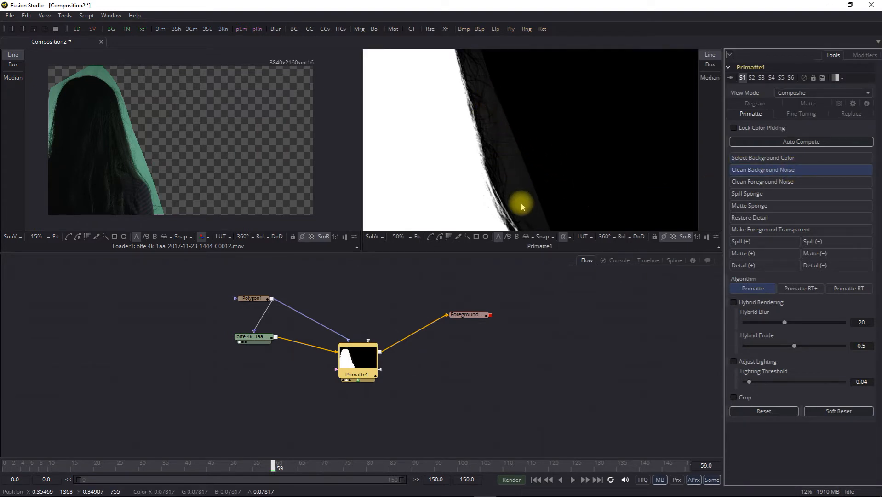
left_click_drag(509, 134, 517, 192)
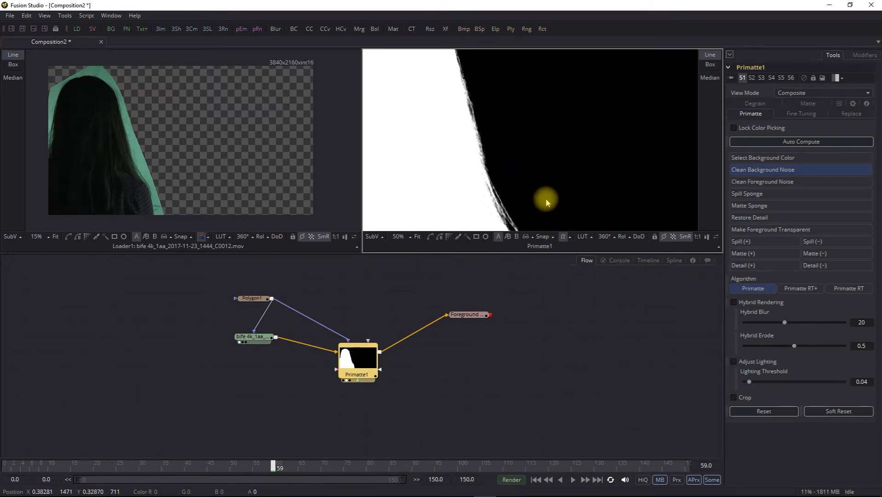
- Clean the background noise in the hazy area above the woman's head, working on an enlarged view of the matte
left_click(397, 236)
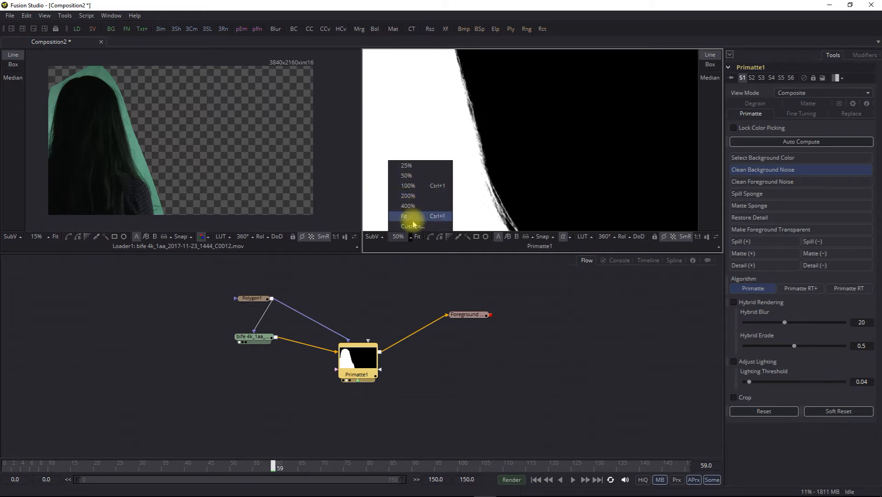
left_click(413, 216)
scroll(453, 159, "down", 2)
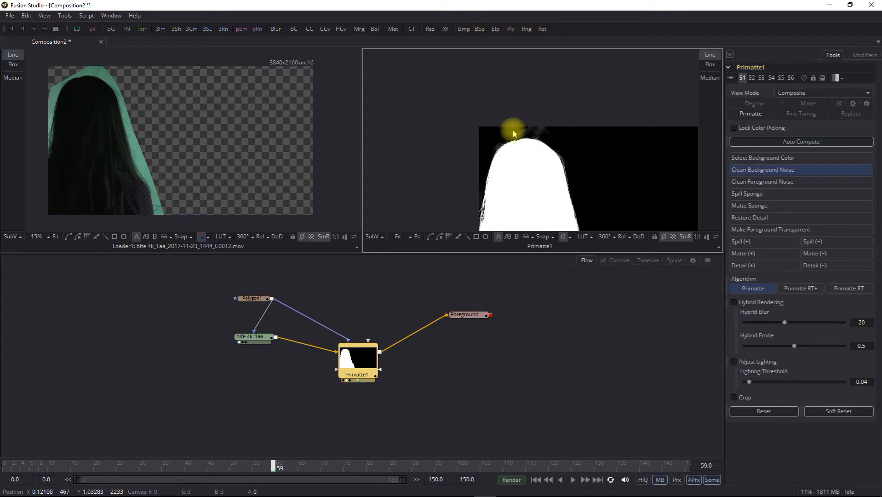
left_click(399, 237)
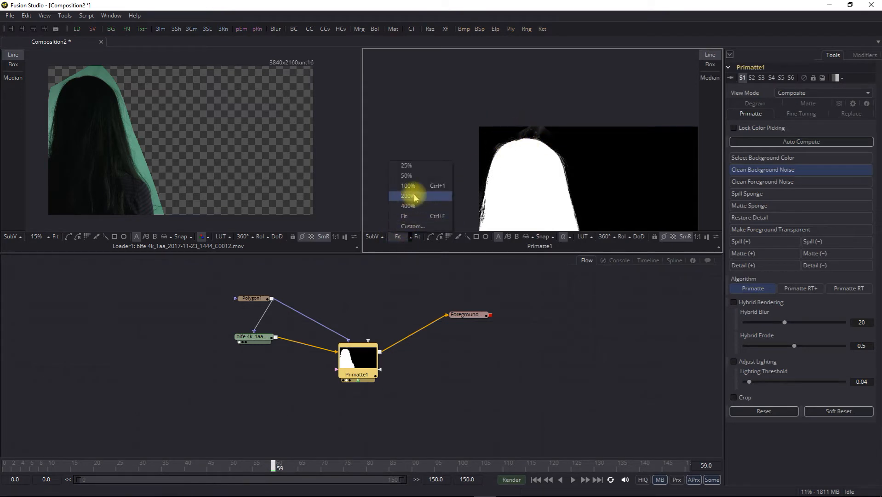
left_click(416, 173)
left_click_drag(508, 126, 551, 152)
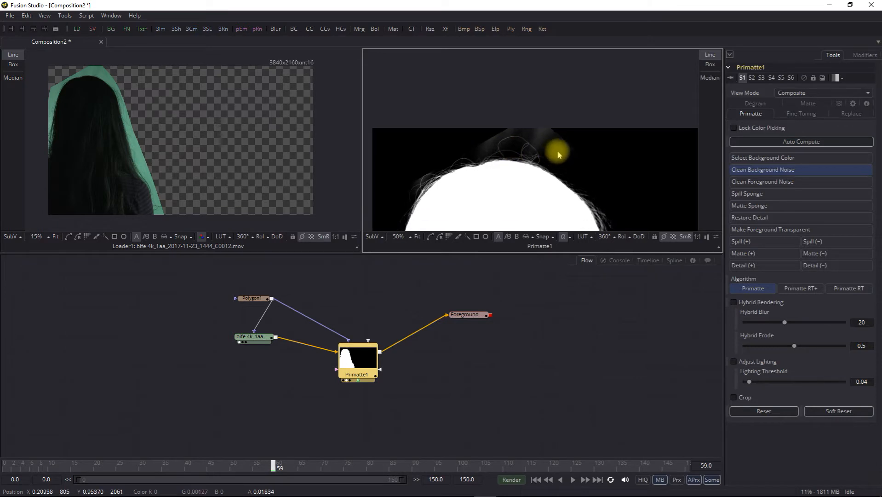
scroll(560, 156, "up", 3)
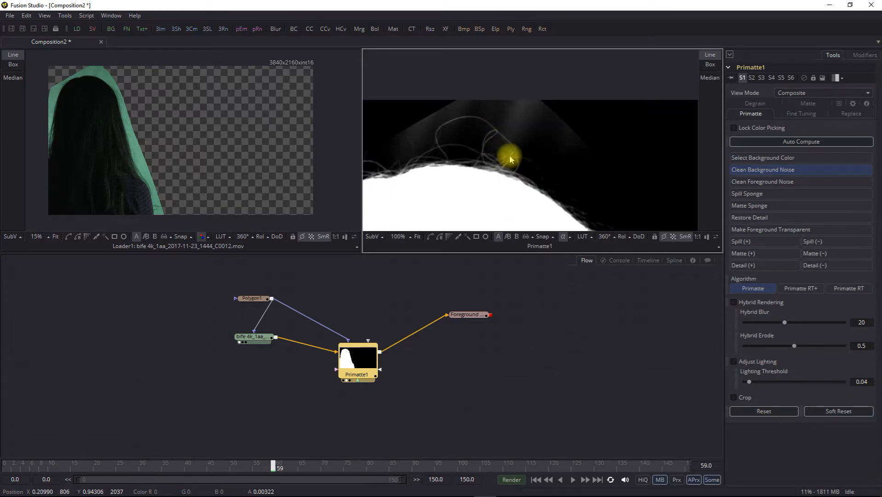
left_click_drag(450, 178, 483, 171)
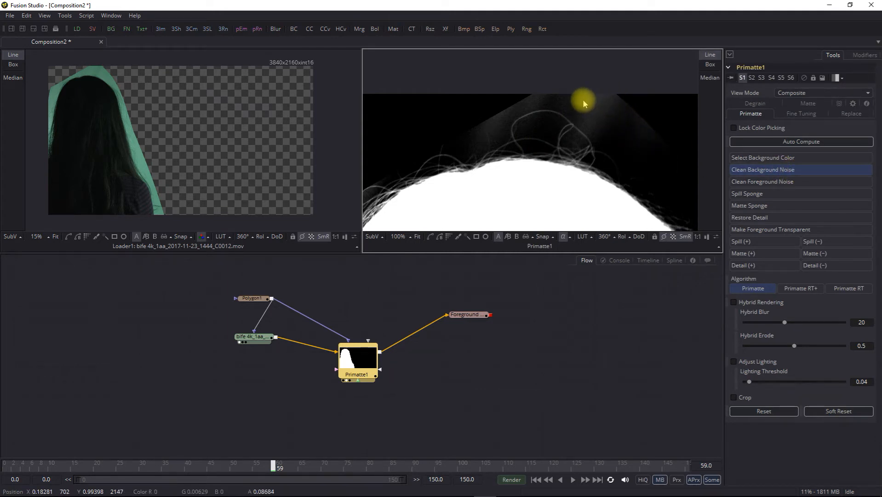
left_click_drag(583, 99, 624, 113)
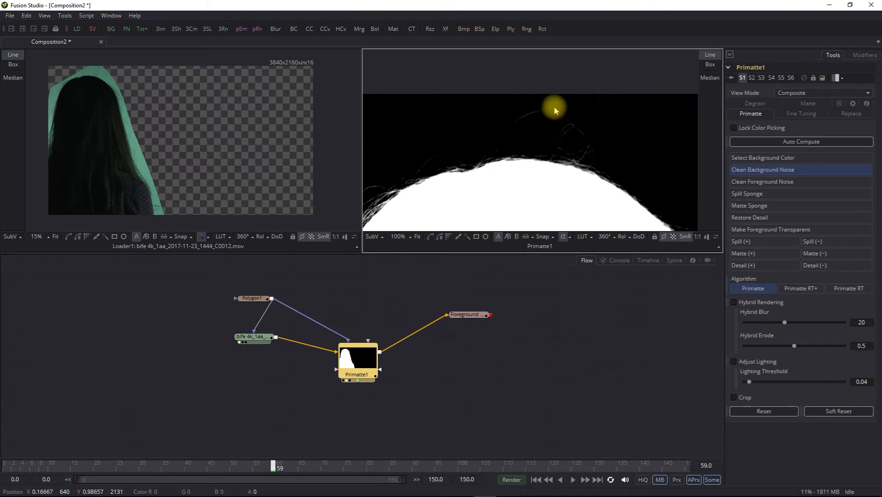
- Inspect the whole cleaned matte and its edge down to the stray lines beside the sleeve at the frame's lower border
scroll(555, 106, "down", 10)
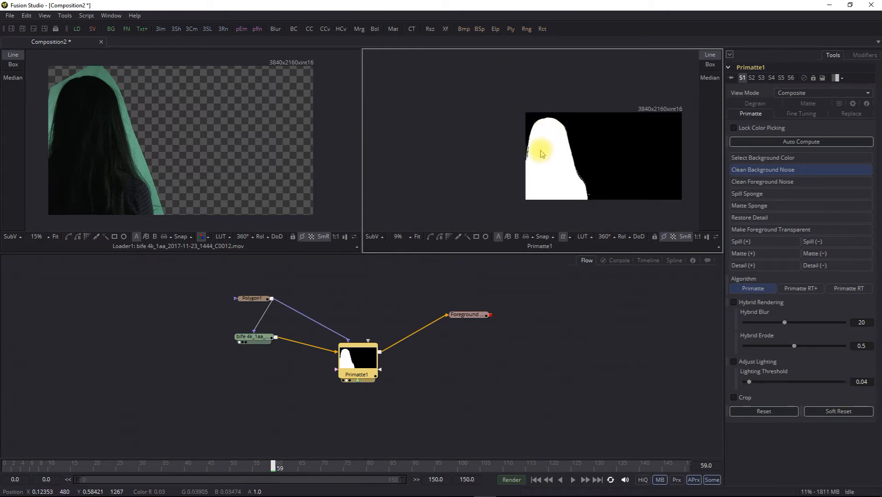
left_click_drag(519, 148, 487, 138)
scroll(513, 156, "up", 1)
scroll(514, 159, "up", 1)
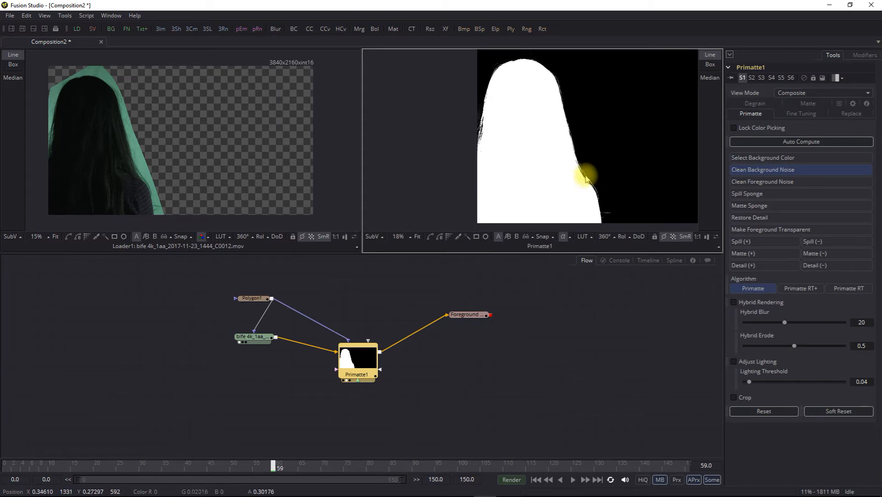
left_click_drag(602, 182, 552, 112)
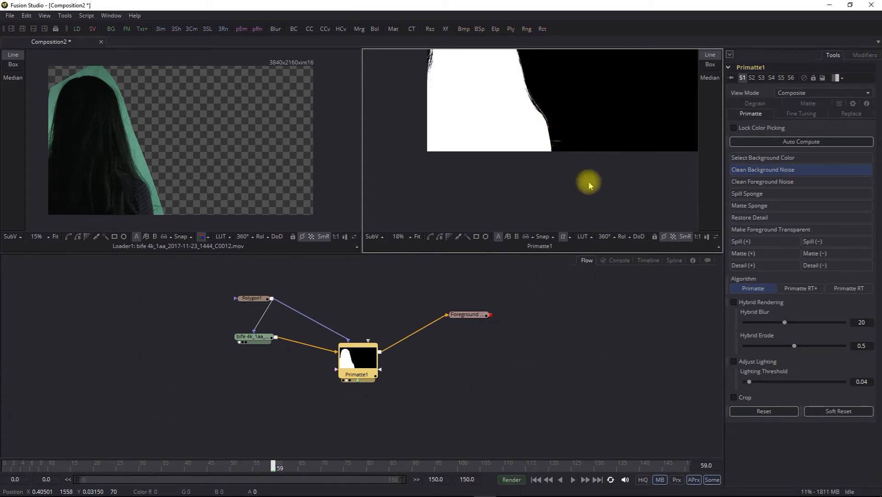
scroll(588, 178, "up", 2)
scroll(581, 177, "up", 1)
left_click_drag(498, 104, 496, 170)
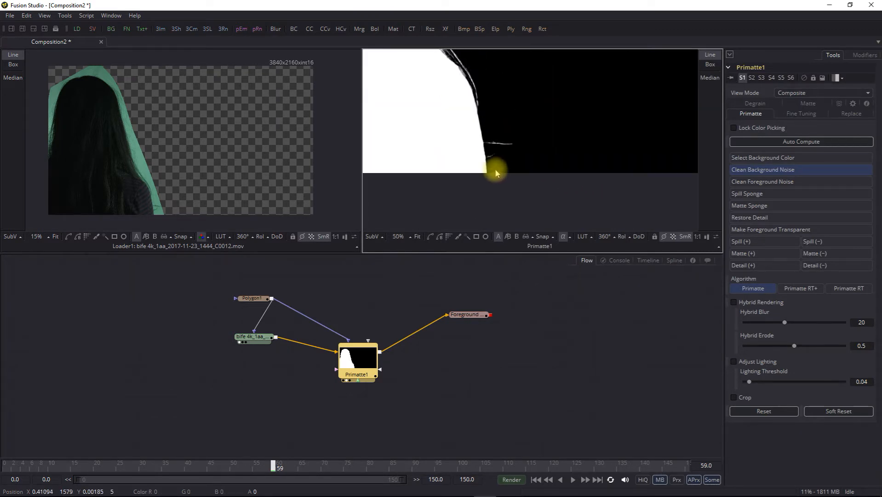
scroll(512, 170, "up", 1)
scroll(508, 157, "up", 1)
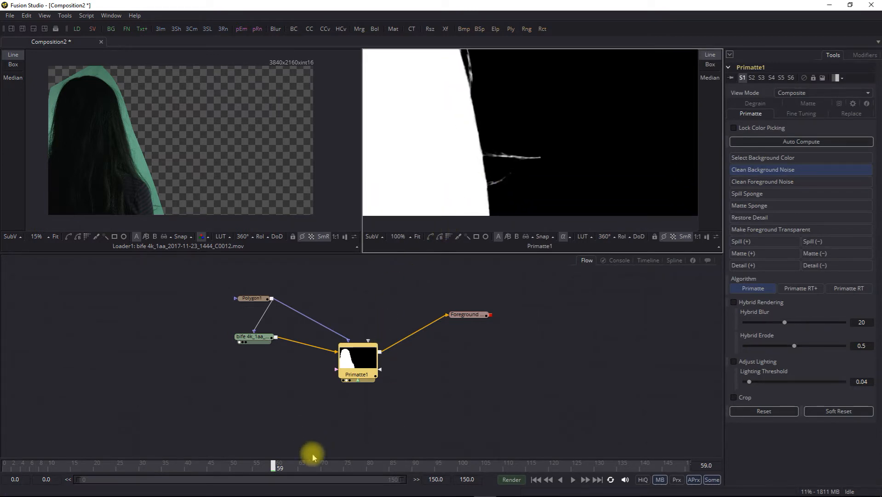
- At frame 90, switch the Primatte viewer back to colour and sample the stray line beside the striped sleeve with Clean Background Noise
left_click(391, 468)
left_click_drag(391, 467, 413, 465)
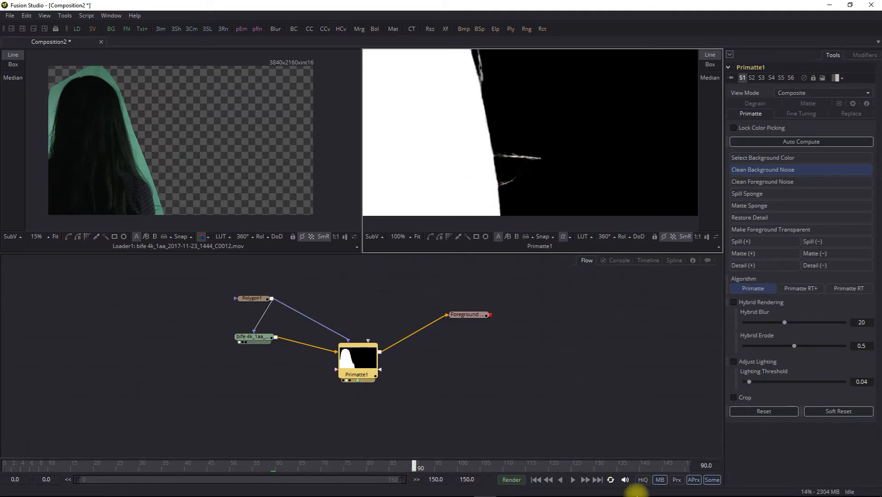
left_click(564, 237)
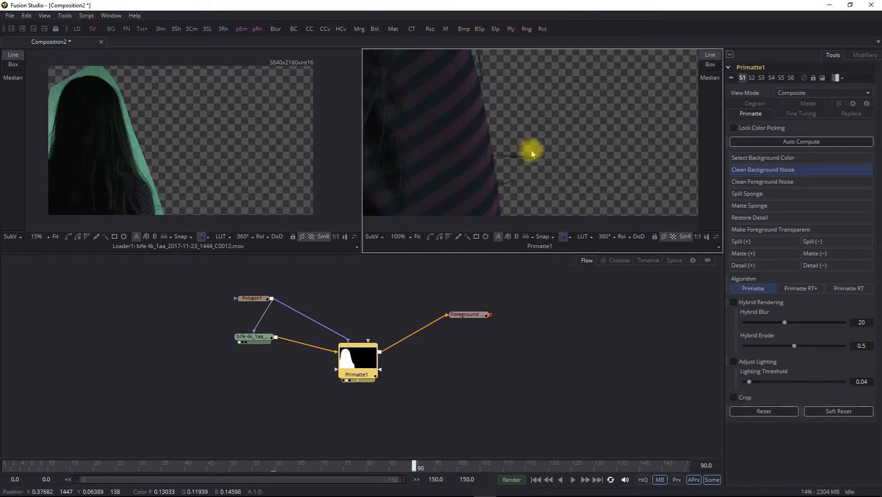
left_click(749, 171)
left_click_drag(516, 150, 521, 157)
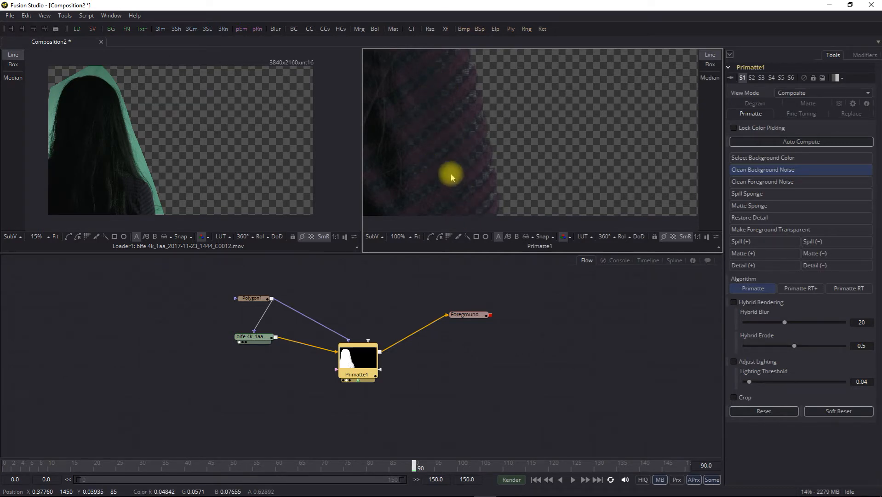
- Undo the last background noise sample, and move the Polygon1 mask's lower corner beside the striped sleeve inward
key("ctrl+z")
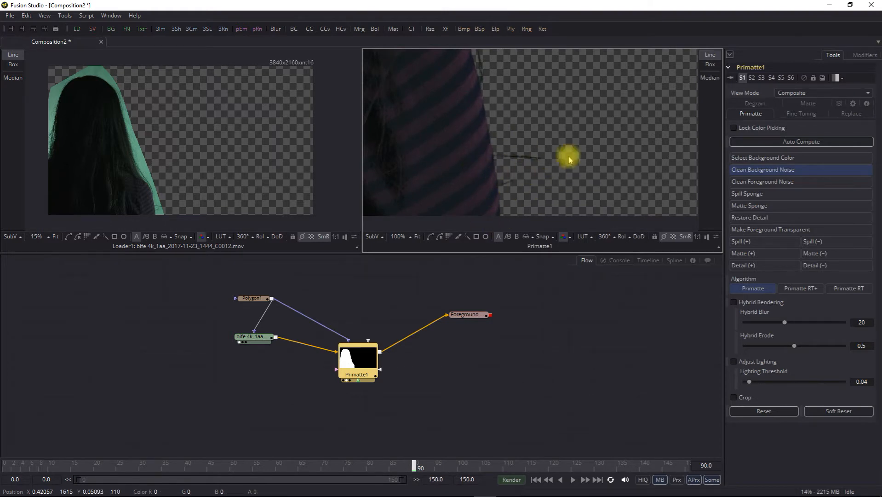
left_click_drag(180, 149, 259, 114)
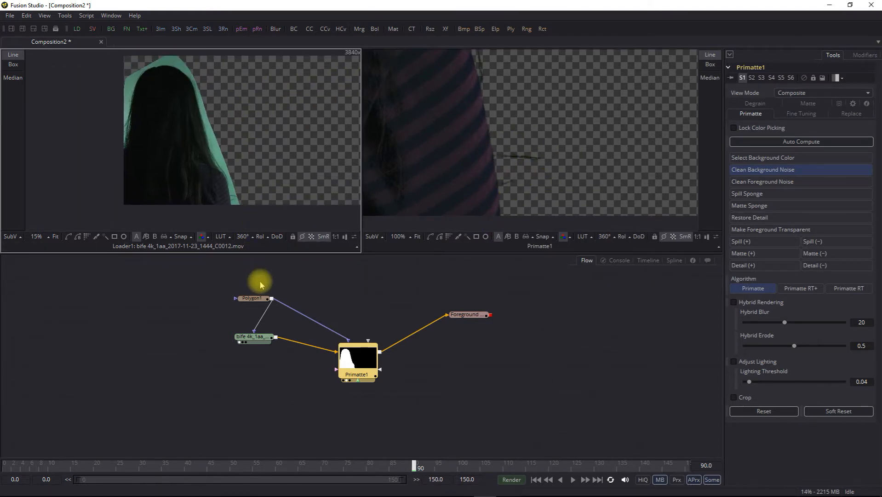
left_click(242, 298)
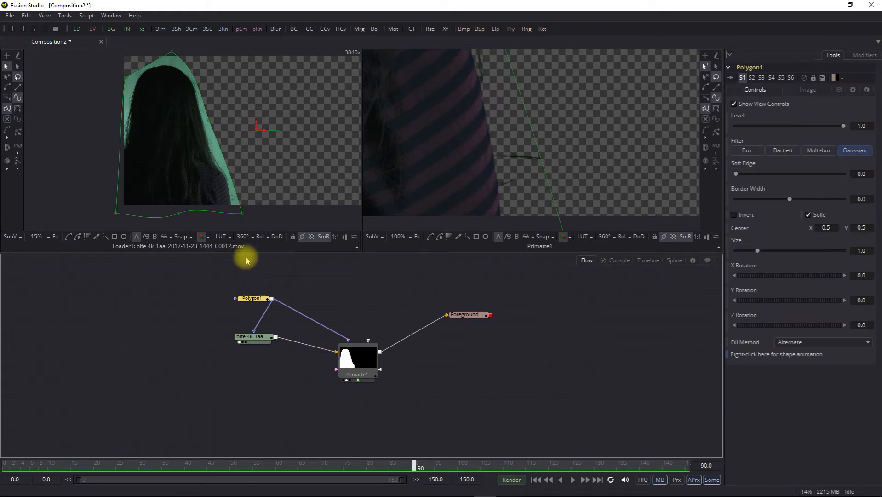
left_click_drag(251, 187, 258, 146)
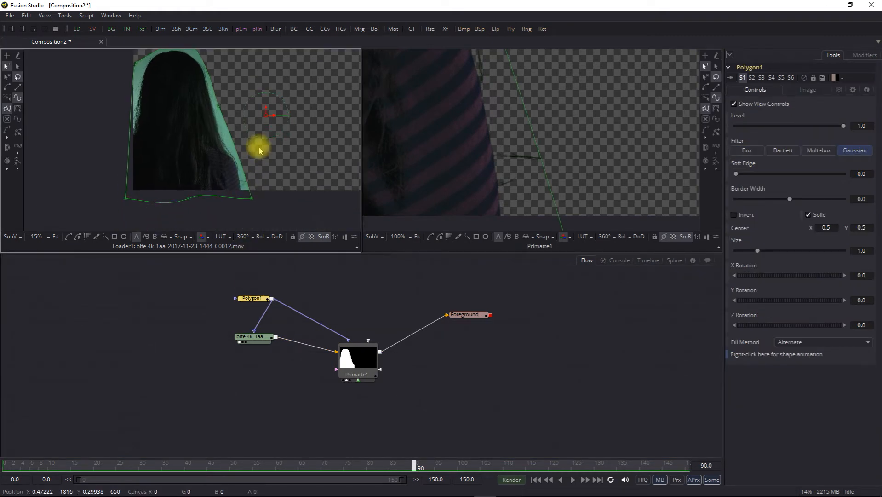
scroll(266, 177, "up", 5)
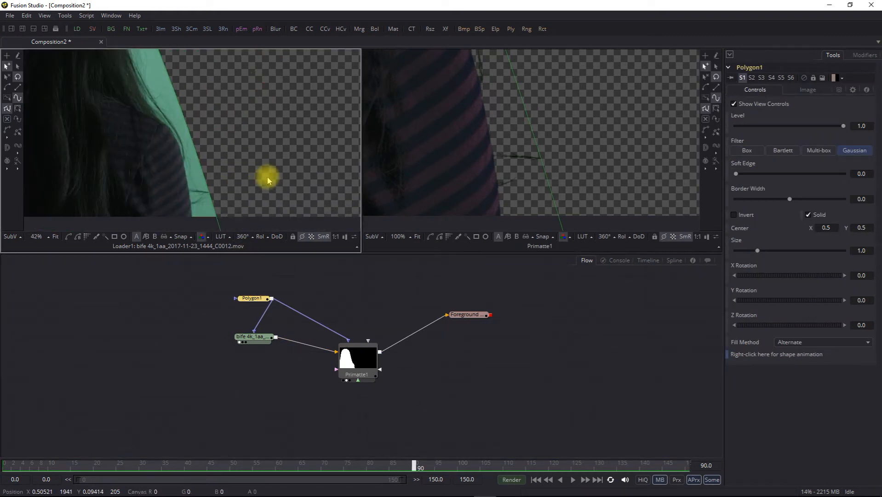
left_click_drag(264, 177, 273, 155)
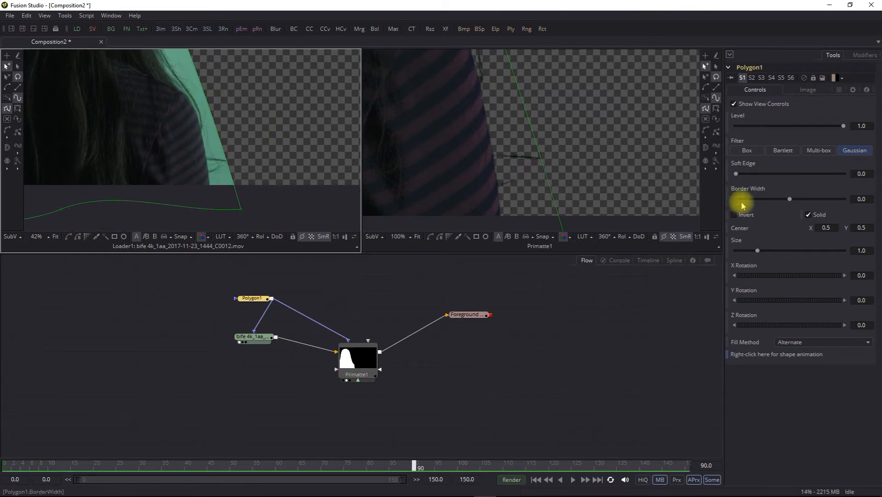
left_click(241, 209)
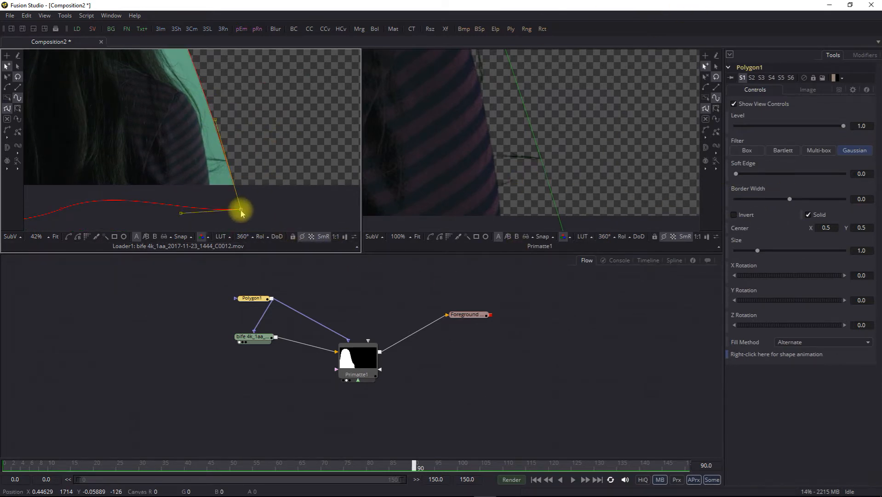
left_click_drag(241, 209, 226, 212)
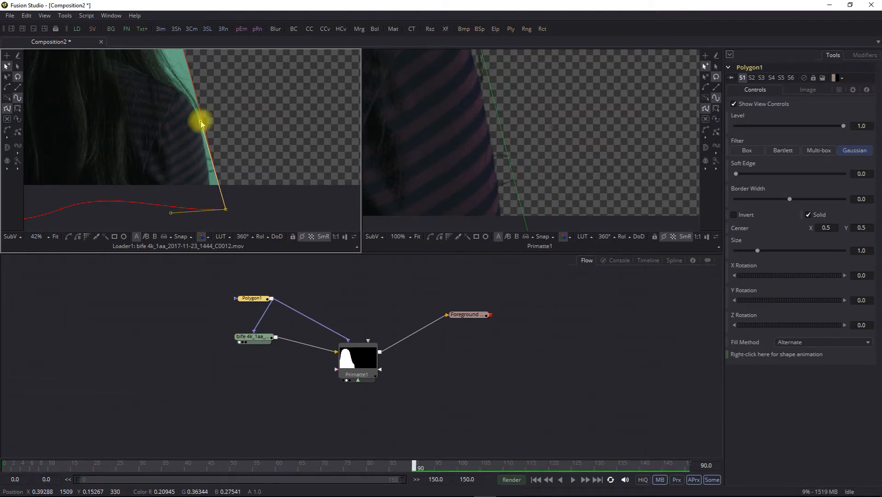
- Bow the mask edge outward around the striped sleeve, shift its lower corner closer to the arm, and fit the Primatte1 view
left_click_drag(201, 123, 226, 127)
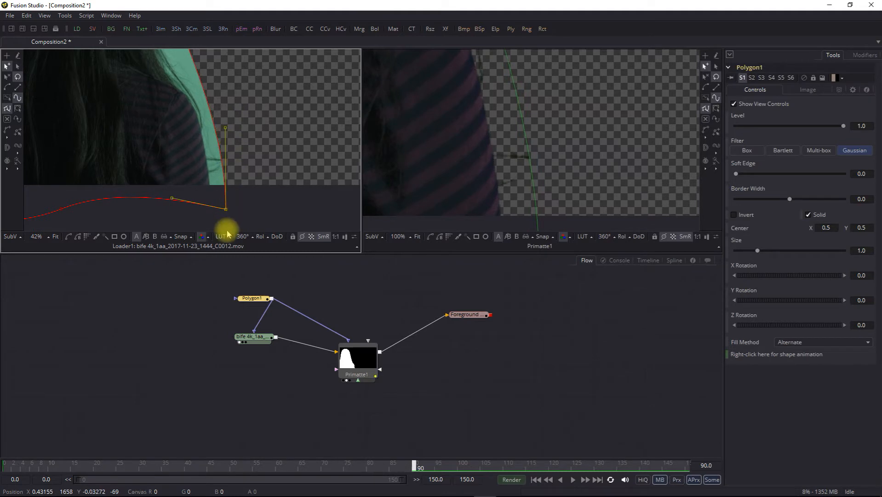
left_click_drag(226, 212, 215, 211)
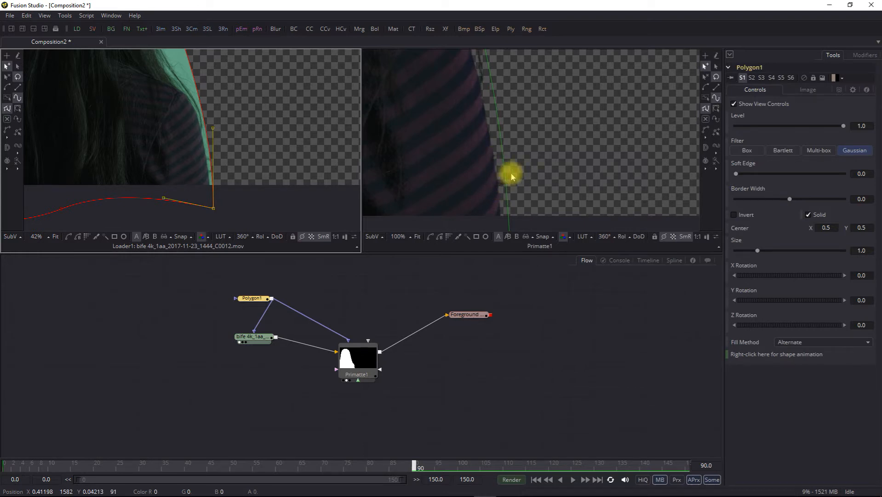
left_click(398, 236)
left_click(400, 226)
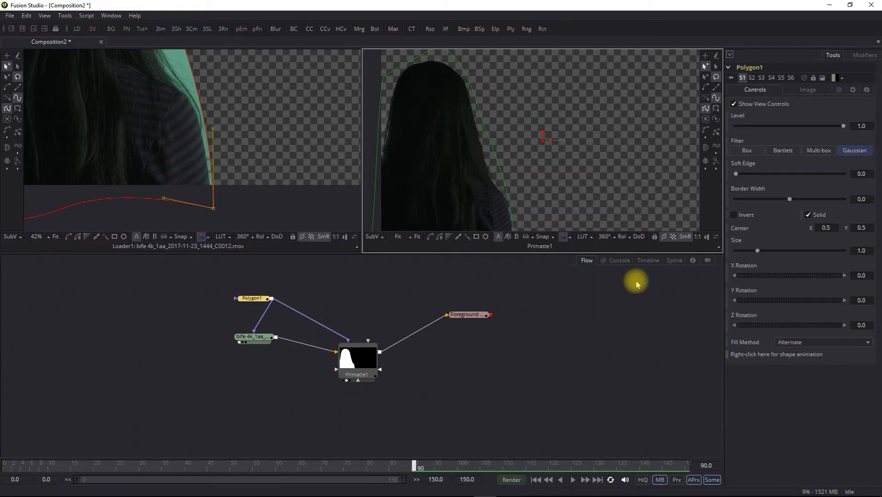
- Render frames 0 to 150 at full size through the Foreground GS PNG saver, and close the opened Foreground GS0000.png preview
left_click(460, 314)
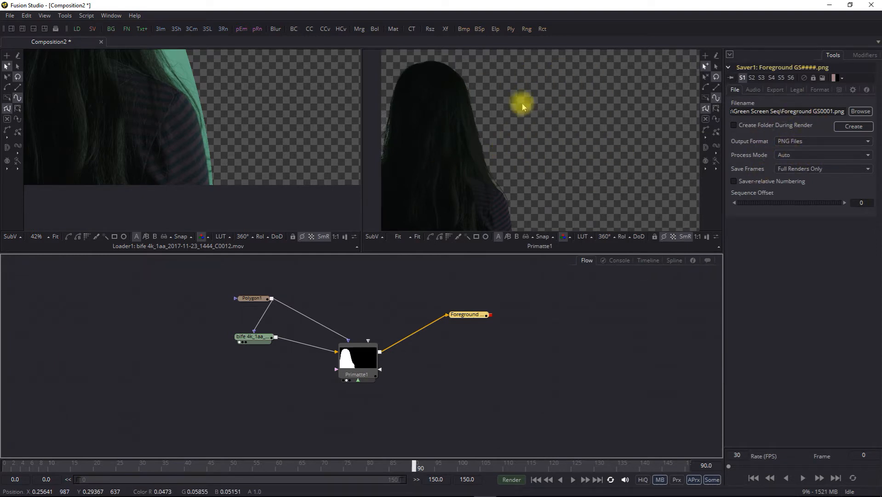
left_click(511, 479)
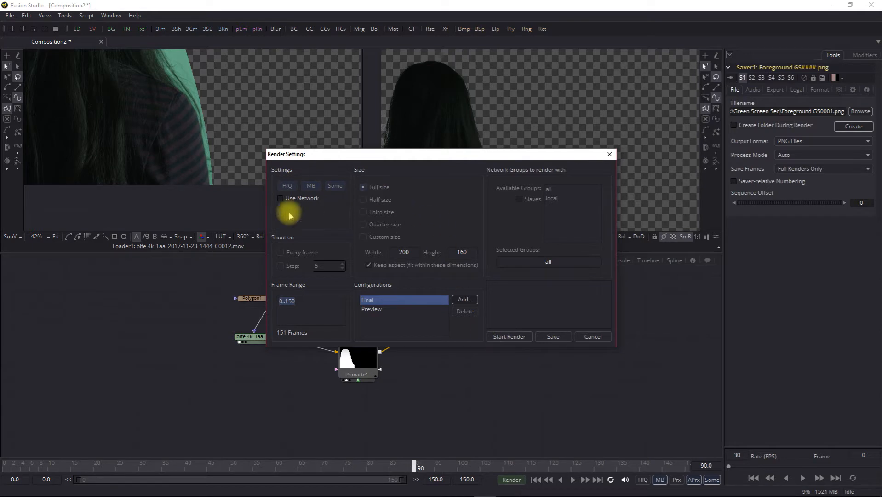
left_click(516, 338)
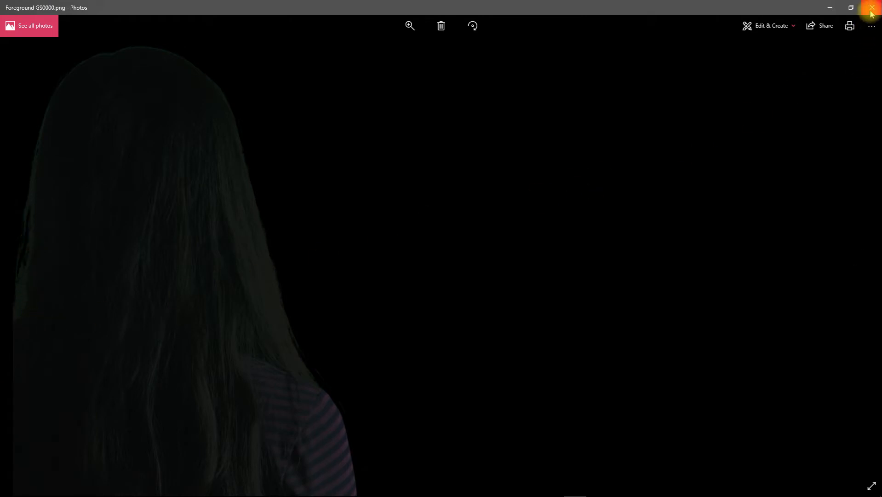
left_click(872, 8)
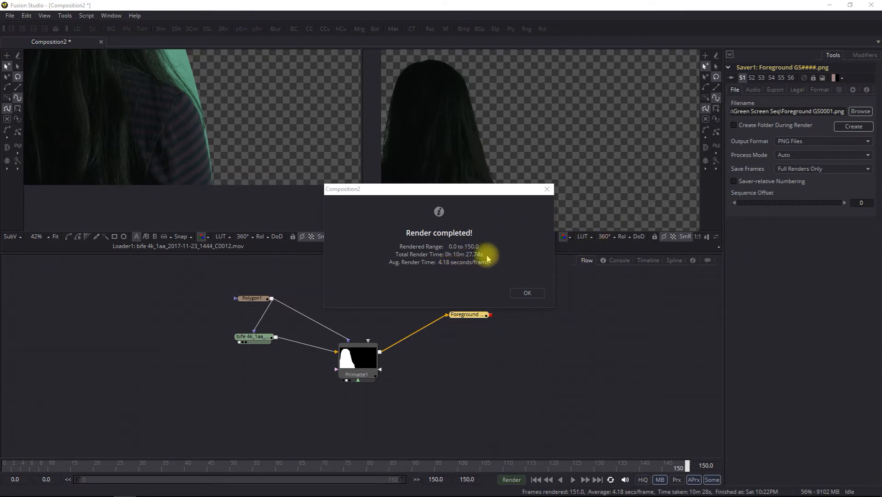
left_click(516, 295)
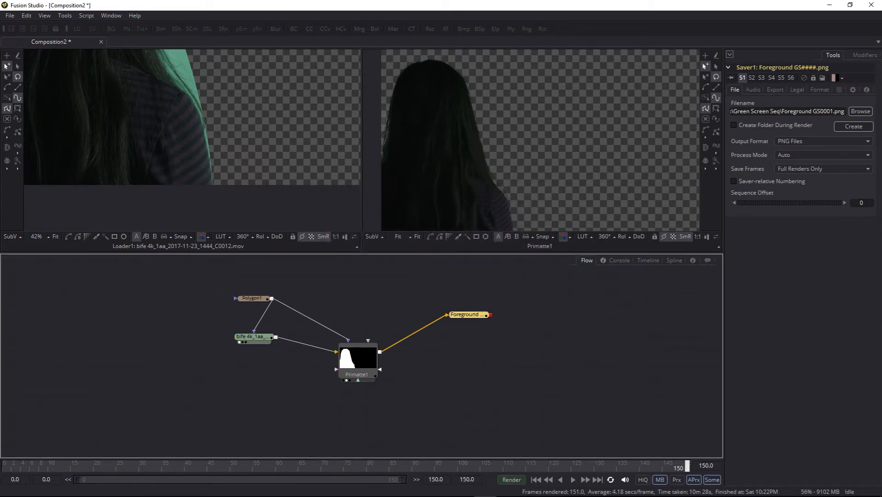
- Switch to File Explorer and check the rendered Foreground GS frames in the Green Screen Seq folder through to the last one
left_click_drag(881, 43, 393, 35)
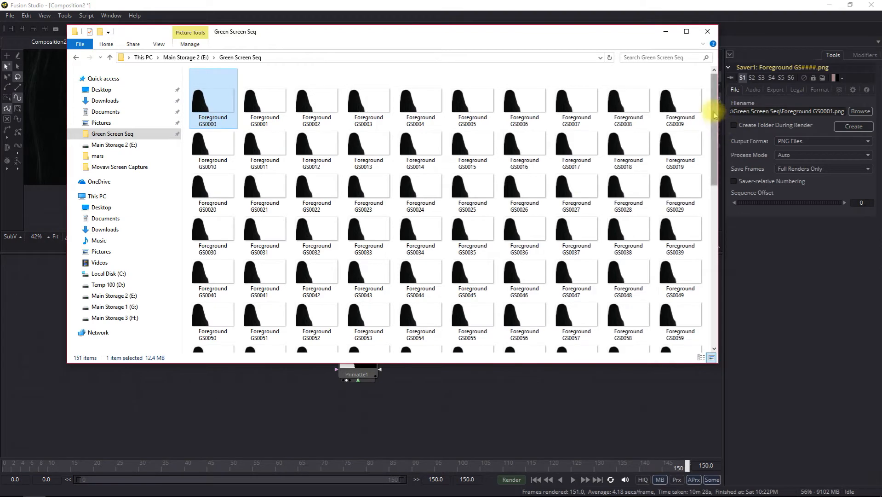
left_click_drag(713, 109, 713, 75)
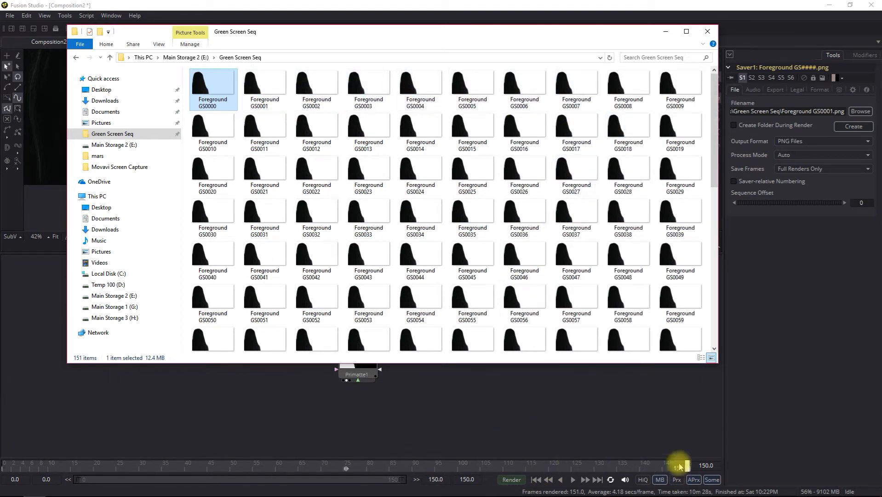
scroll(532, 204, "down", 6)
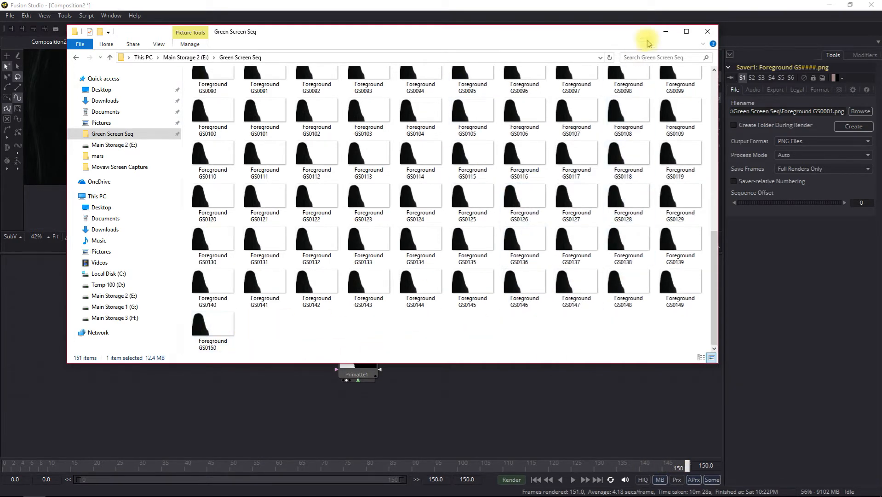
left_click_drag(451, 33, 881, 59)
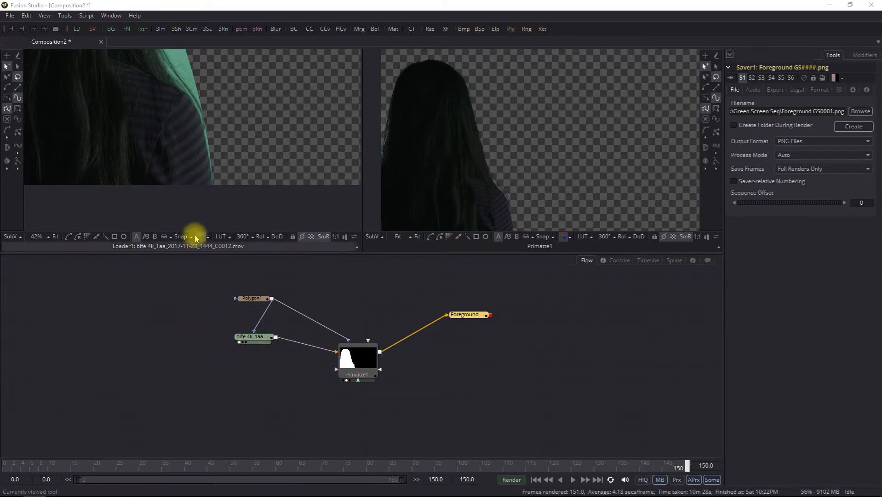
- Add a Loader with the clip bife 4k_1aa_2017-11-23_1457_C0013.mov from Main Storage 2 (E:)
left_click(77, 29)
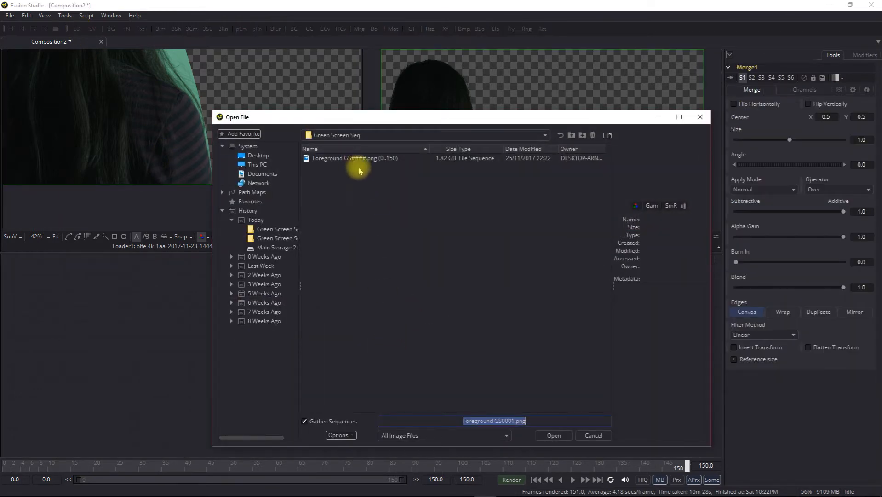
left_click(570, 136)
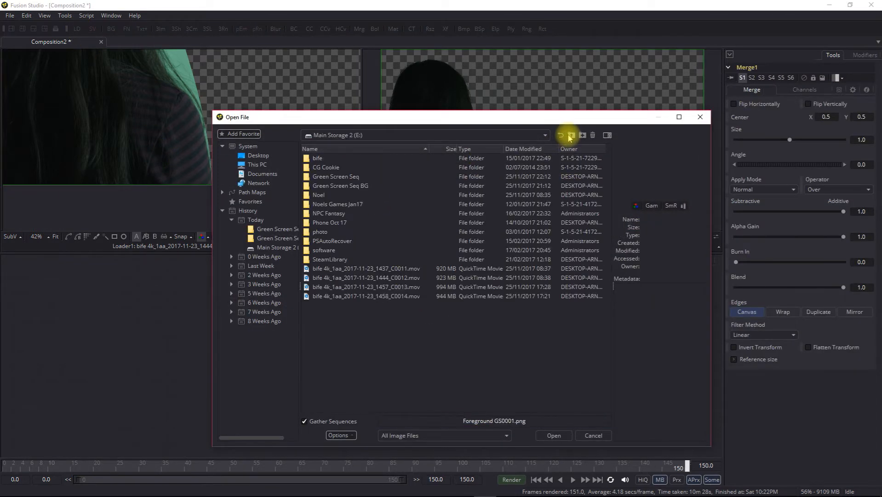
left_click(397, 298)
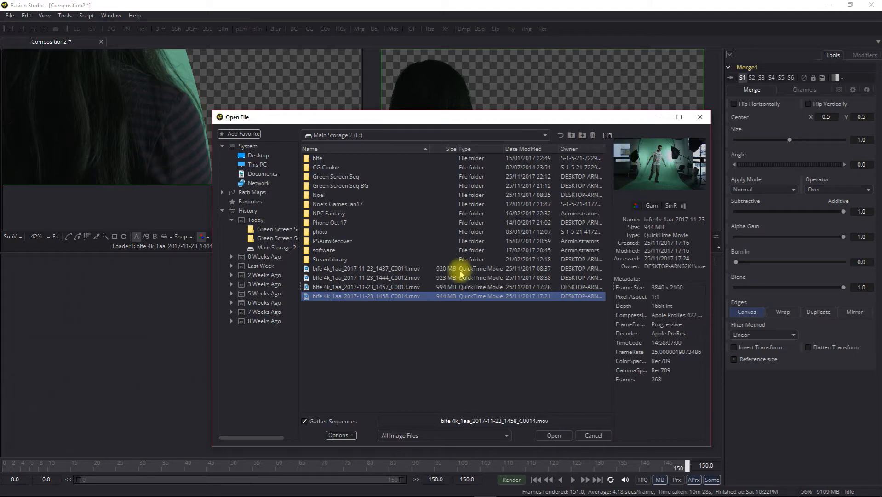
left_click(417, 286)
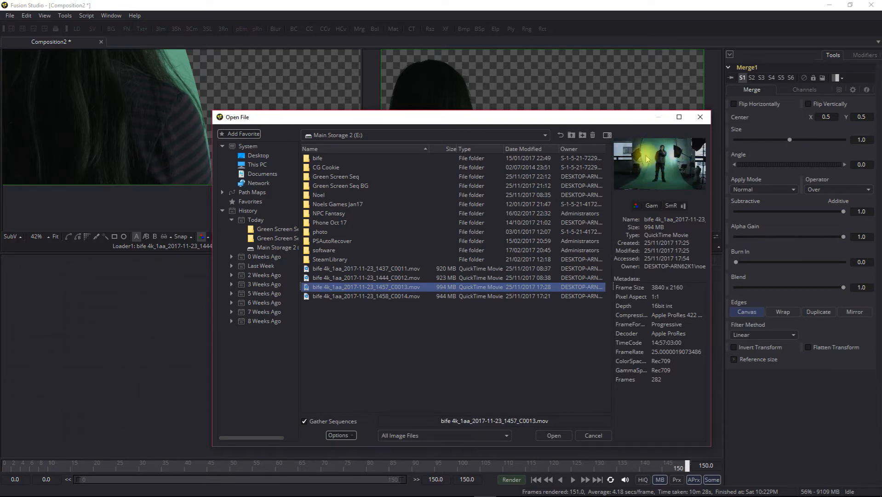
left_click(557, 436)
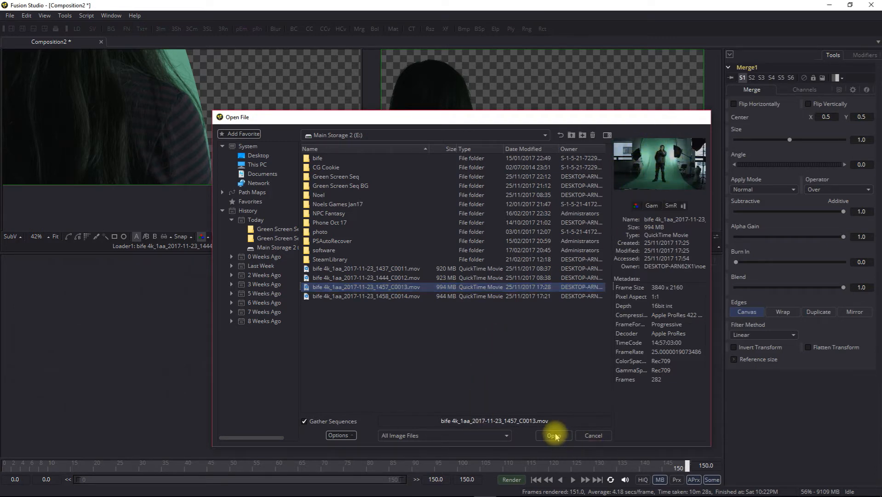
- Display the new C0013 clip in the first viewer at Fit zoom, scrub through its motion, and return to frame 0
left_click_drag(254, 353, 209, 148)
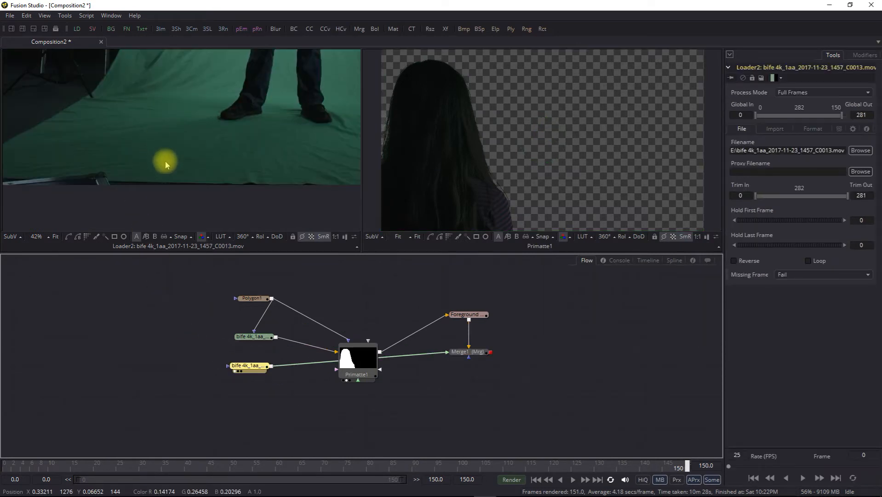
left_click(36, 236)
left_click(40, 214)
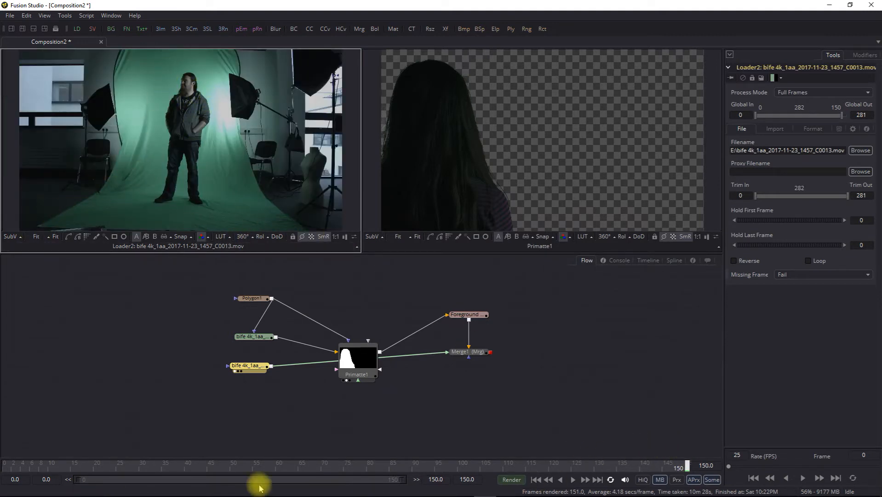
left_click_drag(10, 466, 271, 465)
left_click_drag(441, 443, 681, 450)
left_click_drag(547, 443, 6, 419)
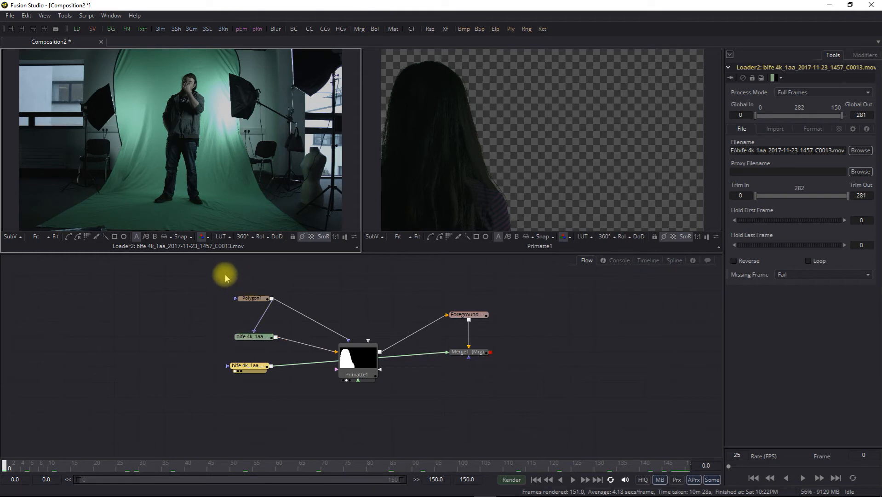
- Delete Polygon1, the C0012 loader, Primatte1, the Foreground saver and Merge1, keeping only the C0013 loader
left_click_drag(221, 273, 275, 339)
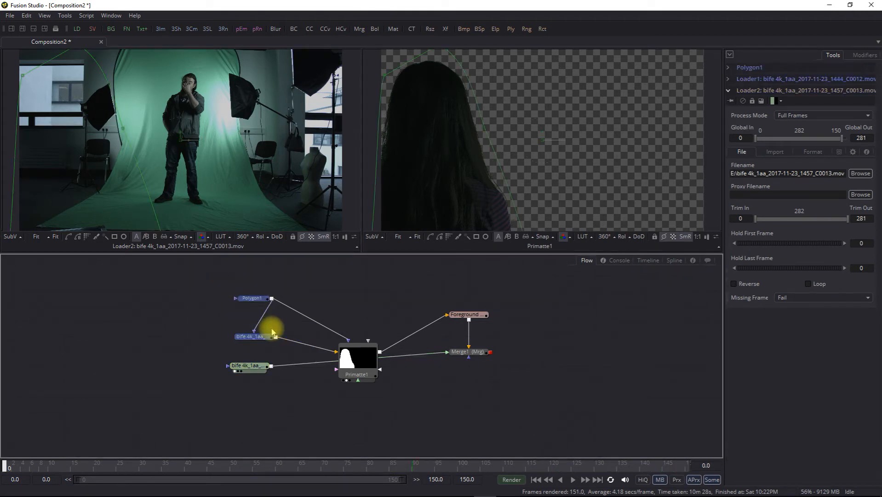
key("Delete")
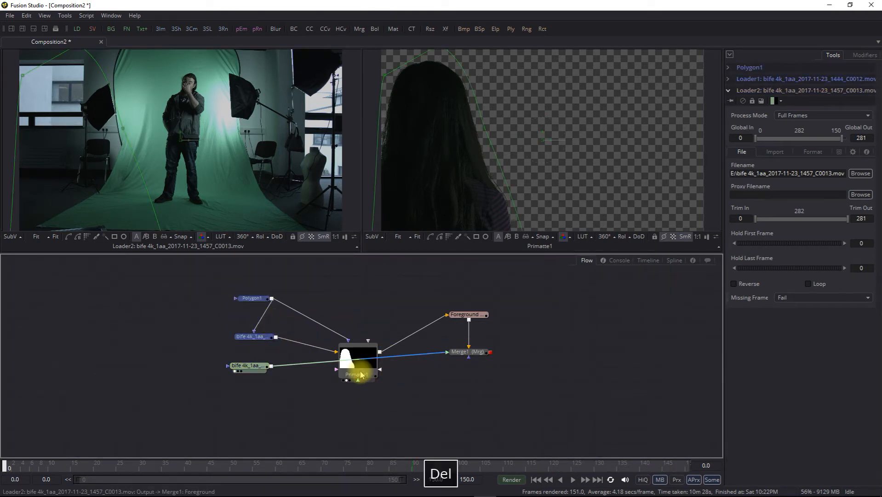
left_click(355, 357)
key("Delete")
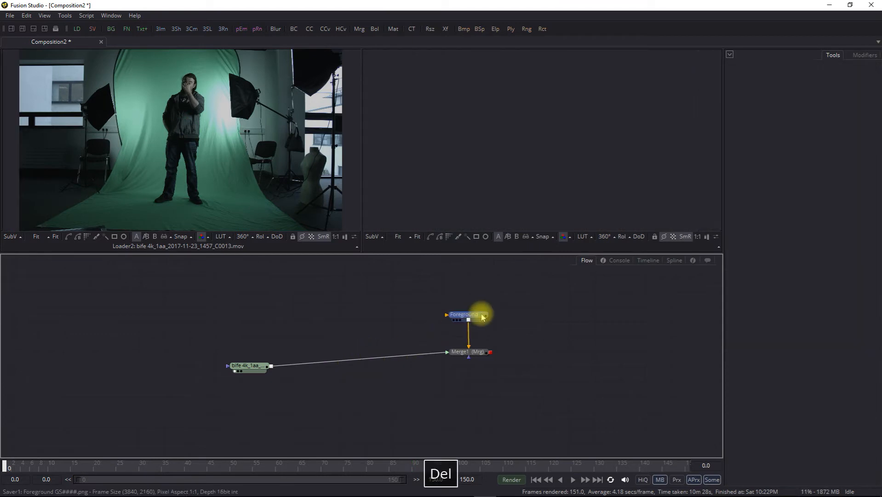
key("Delete")
left_click(472, 351)
key("Delete")
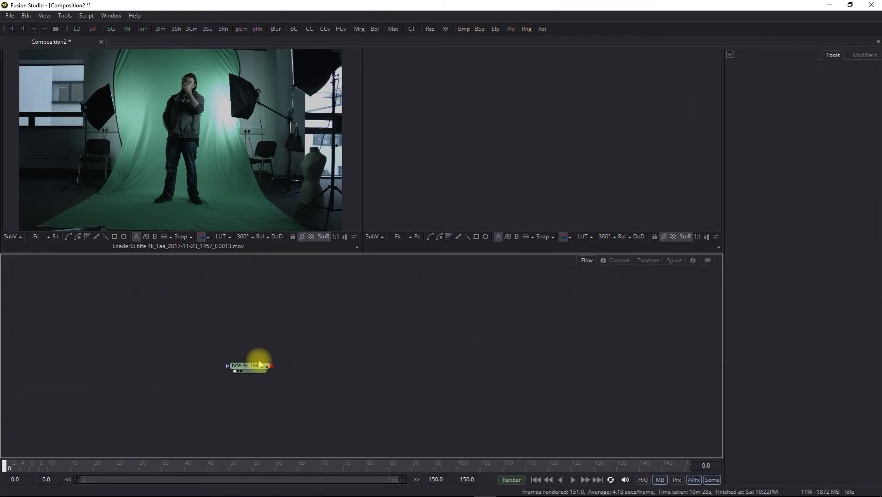
- Add a Polygon mask to the C0013 loader and draw a closed outline around the man at frame 0
left_click_drag(260, 364, 247, 344)
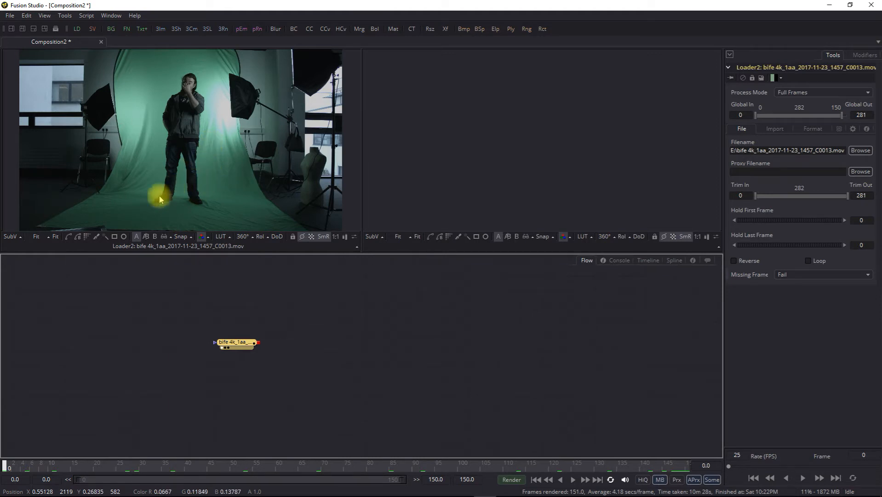
left_click(68, 237)
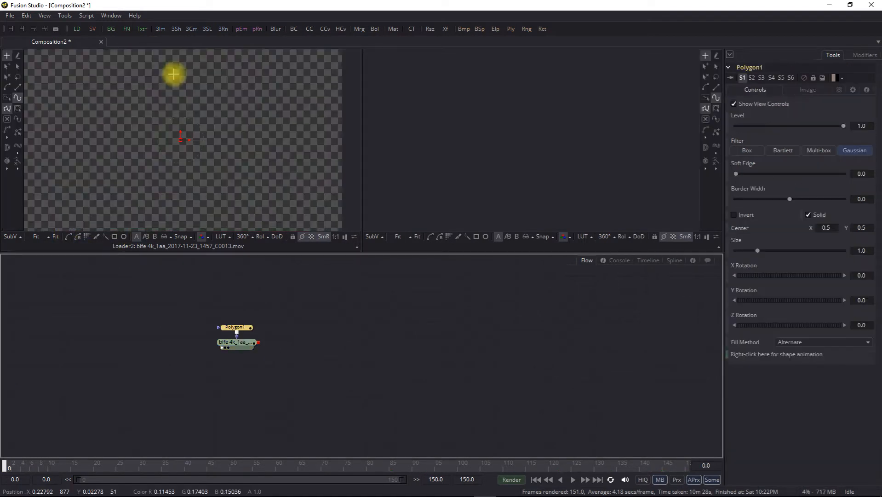
left_click_drag(168, 84, 181, 65)
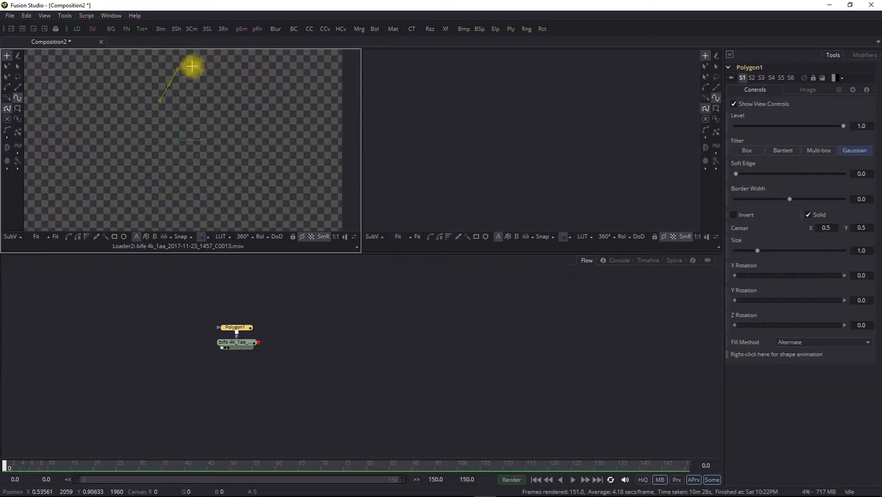
left_click(193, 66)
left_click(216, 90)
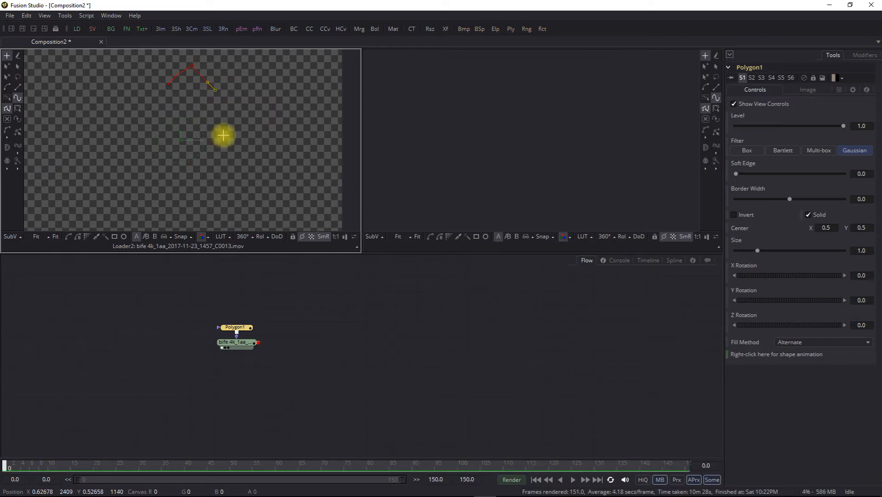
left_click(224, 135)
left_click(222, 185)
left_click(219, 220)
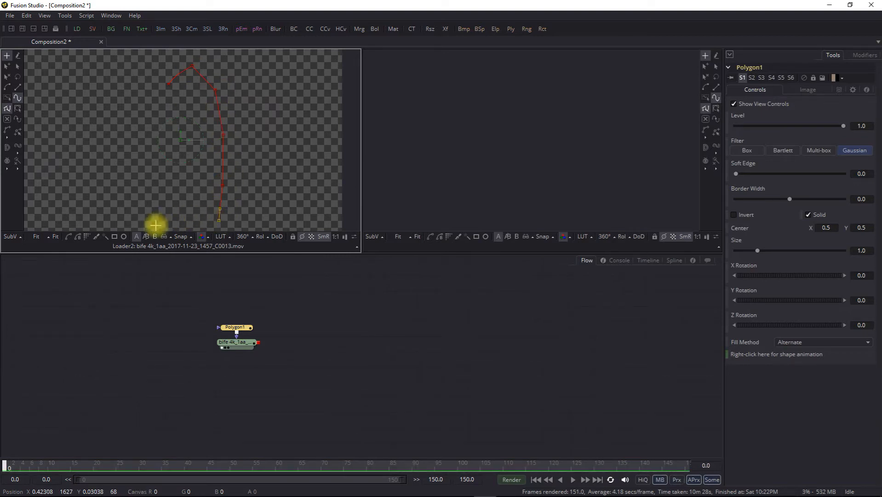
left_click(185, 220)
left_click(148, 217)
left_click(137, 189)
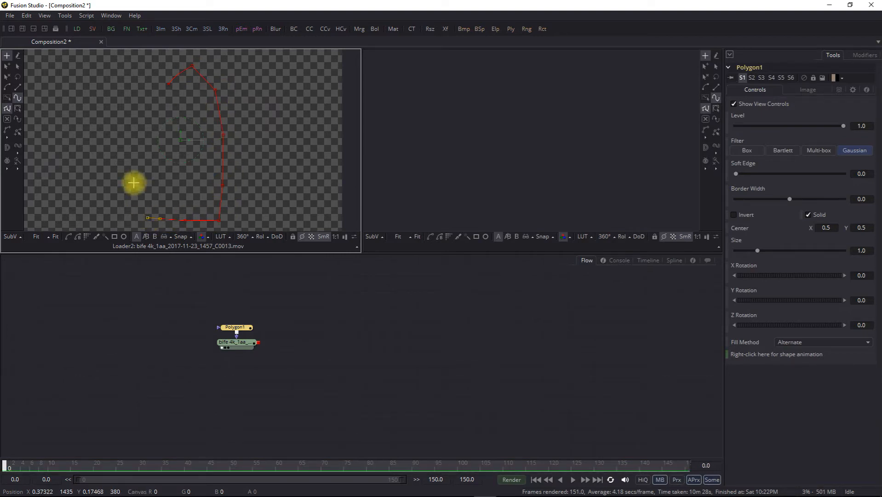
left_click(132, 176)
left_click(140, 120)
left_click(161, 98)
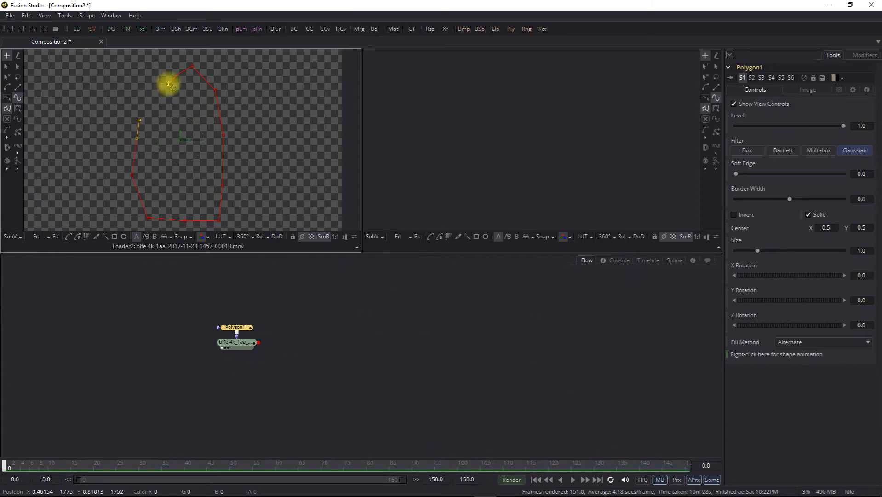
left_click(169, 84)
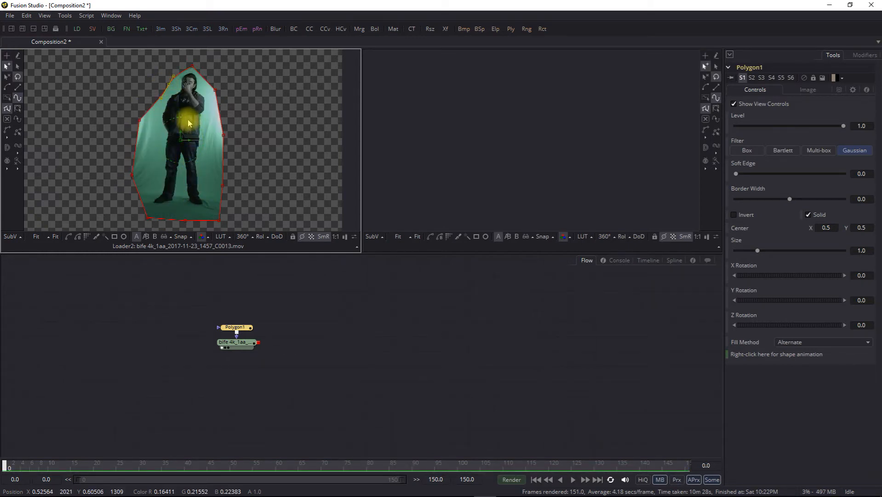
- Tighten the polygon at frame 0 by moving its side and bottom points closer to the man's body and feet
left_click(139, 122)
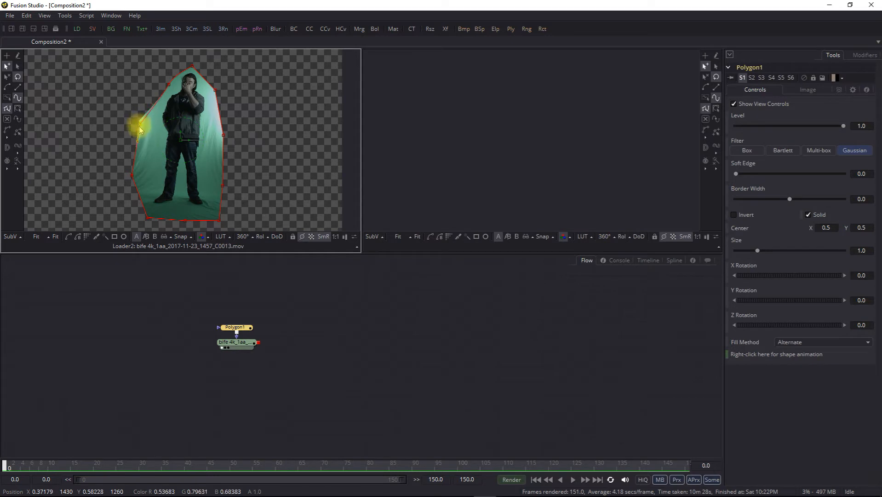
left_click_drag(139, 127, 155, 130)
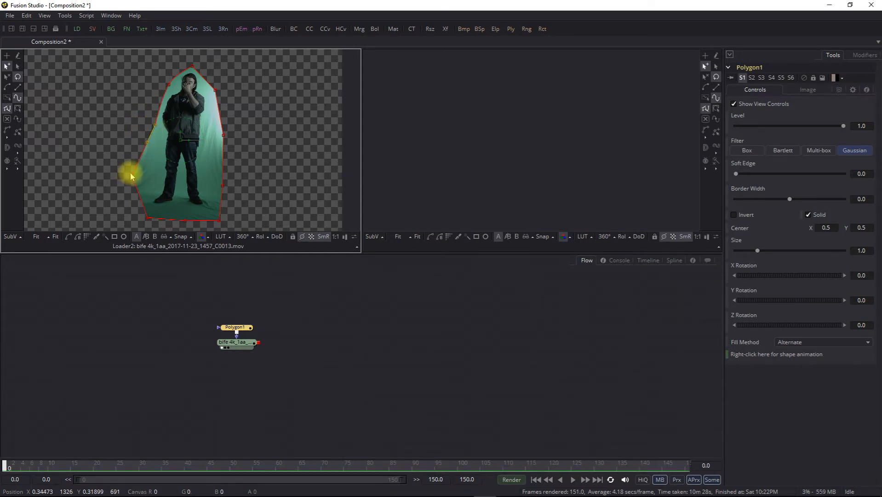
left_click_drag(133, 176, 158, 172)
left_click(186, 221)
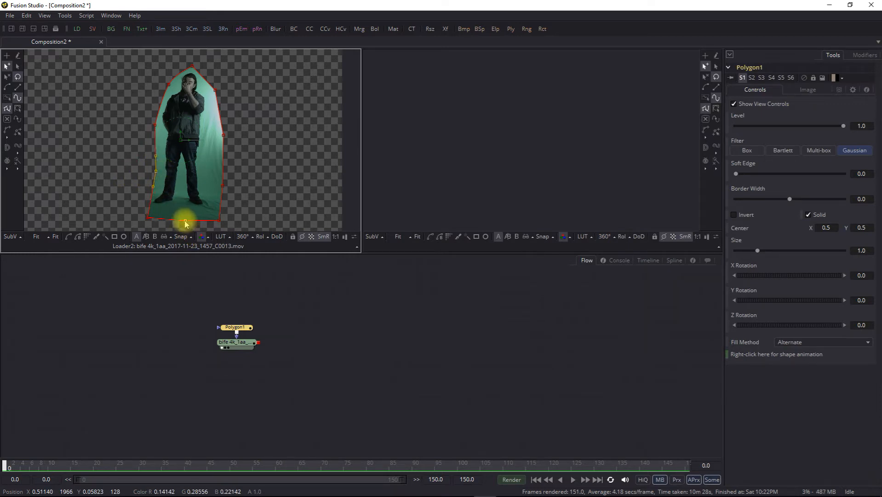
left_click_drag(185, 221, 155, 208)
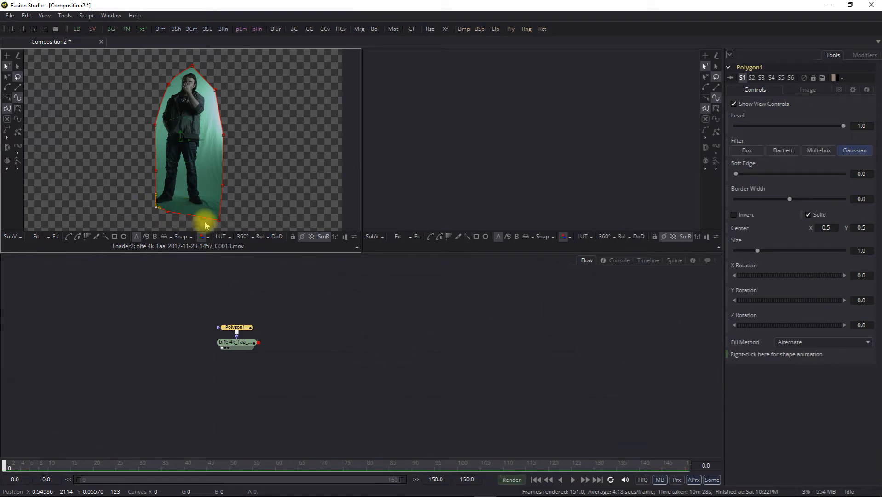
left_click_drag(219, 223, 204, 183)
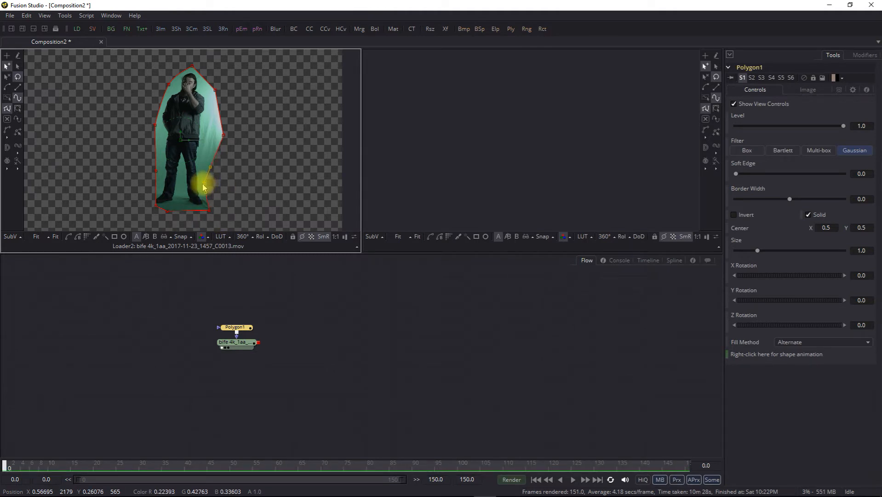
left_click_drag(223, 136, 209, 140)
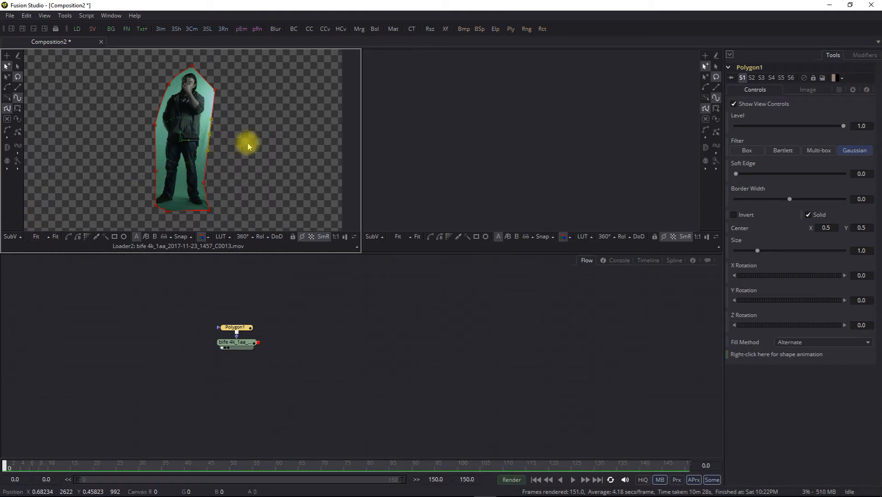
- At frame 150, pull the mask in along the picture-right side of the man's head, curve it around his shoulder, and adjust its top point
scroll(224, 138, "up", 3)
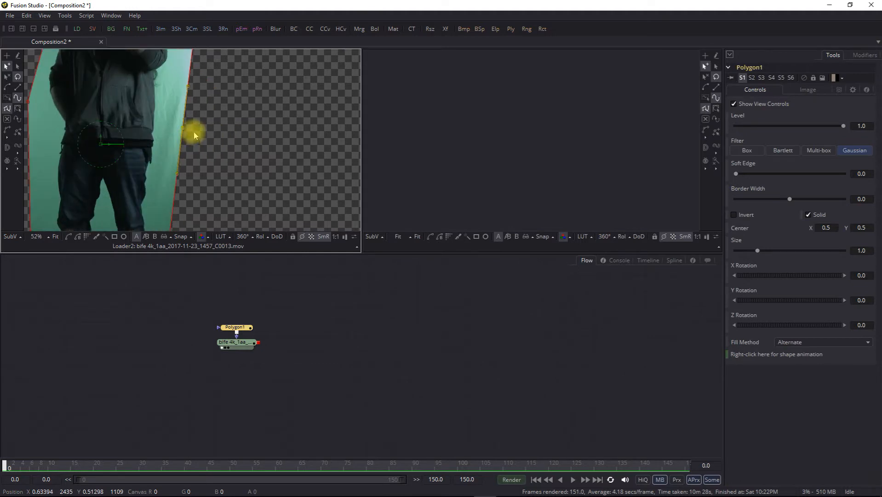
left_click_drag(194, 131, 252, 232)
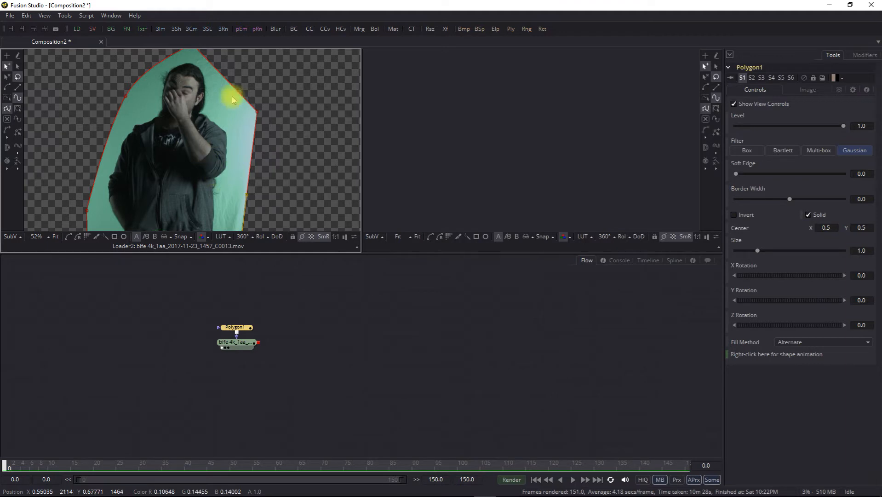
left_click_drag(231, 96, 232, 122)
left_click_drag(196, 149, 184, 125)
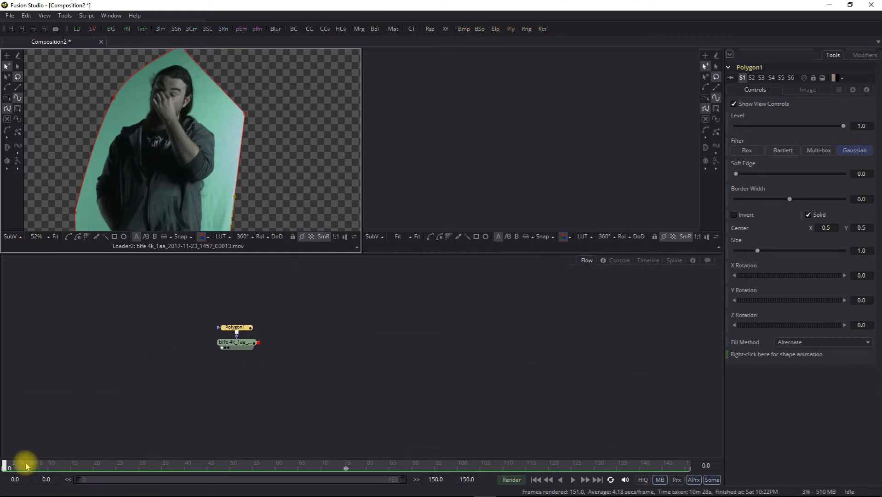
left_click_drag(26, 466, 699, 468)
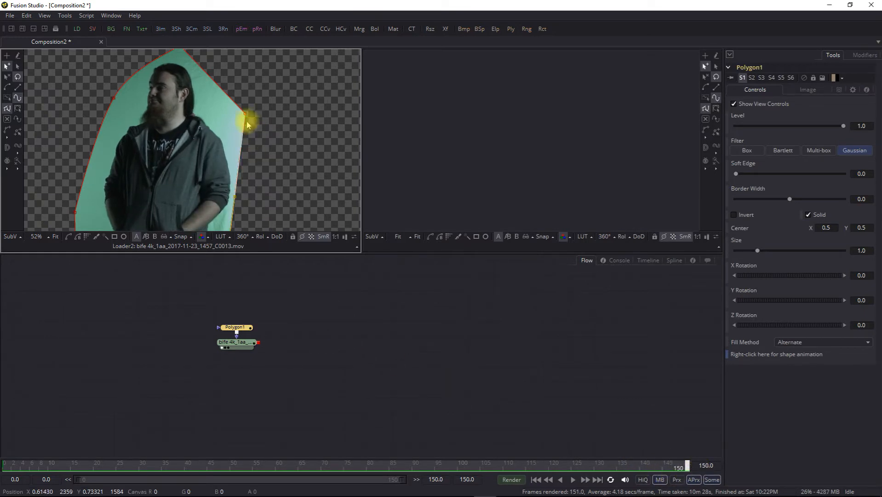
left_click_drag(245, 116, 210, 119)
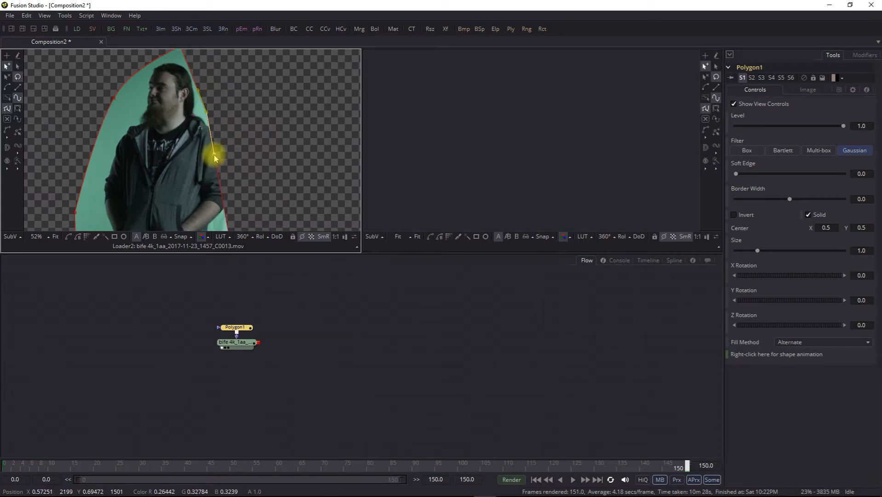
left_click_drag(213, 155, 254, 188)
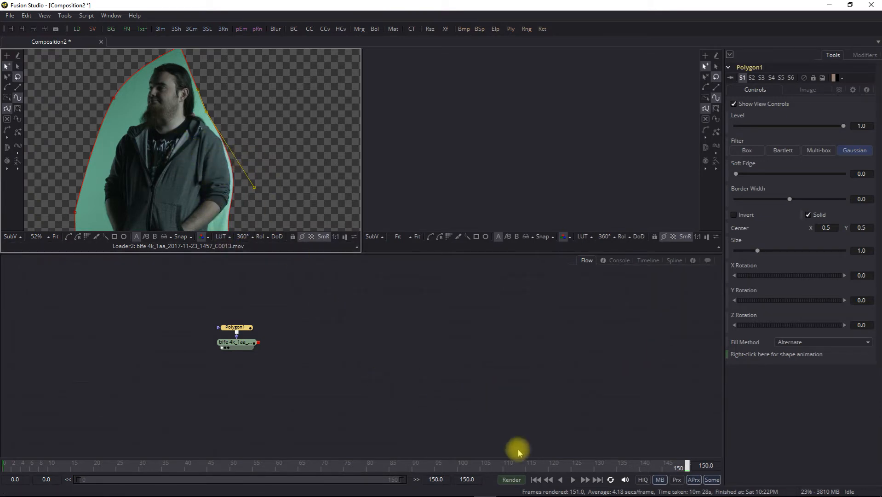
left_click_drag(240, 112, 270, 149)
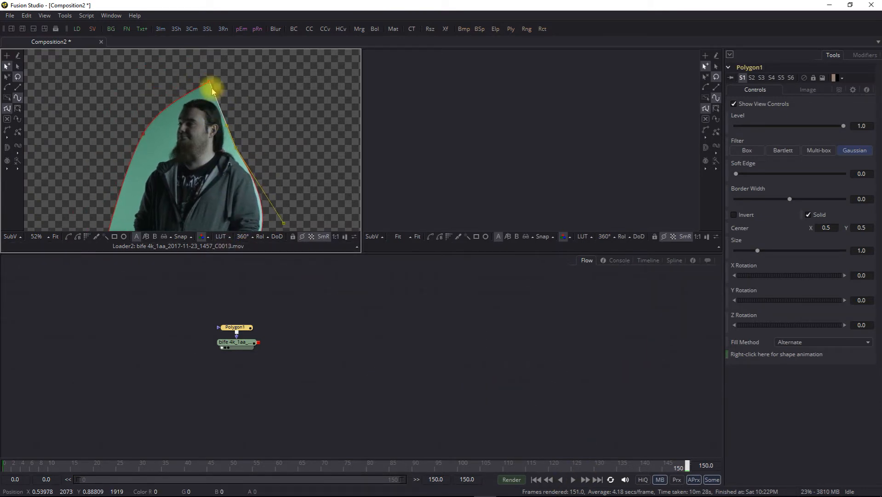
left_click_drag(209, 82, 211, 87)
left_click_drag(144, 134, 212, 163)
key("ctrl+z")
key("ctrl+z")
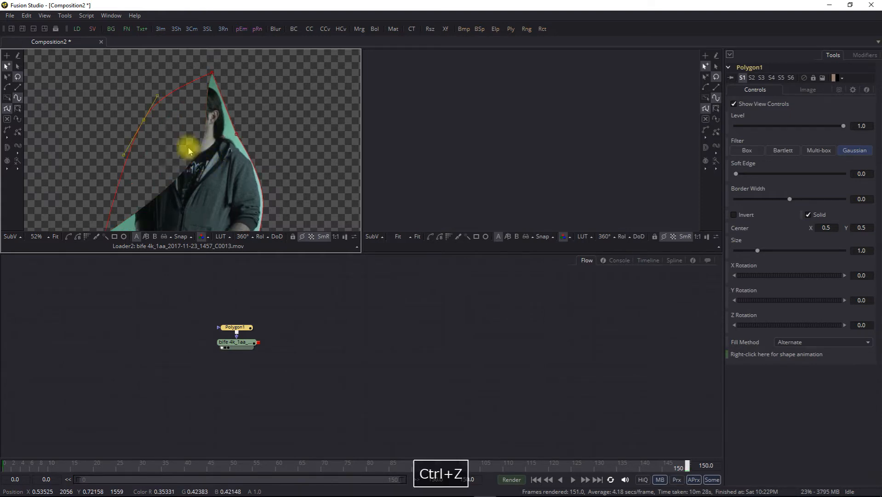
- At frame 150, tighten the picture-left mask edge along the man's head, arm and legs, and move its bottom corner outward around his foot
left_click_drag(148, 122, 159, 115)
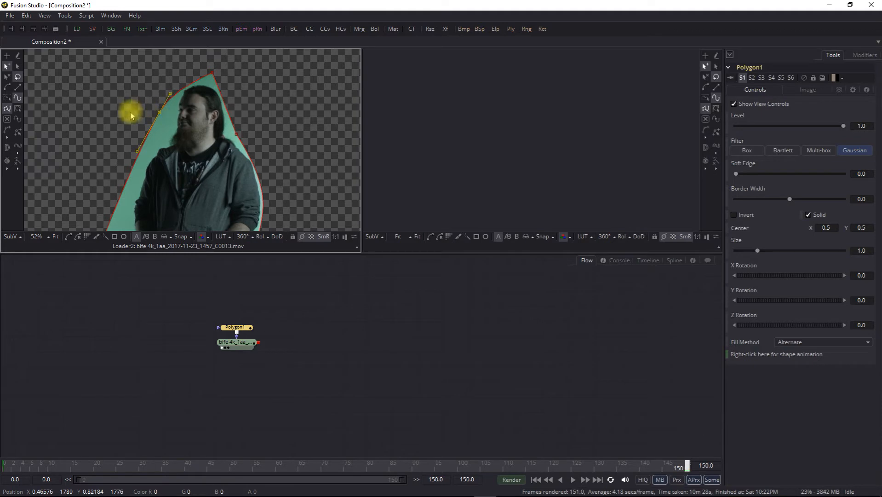
scroll(108, 146, "down", 4)
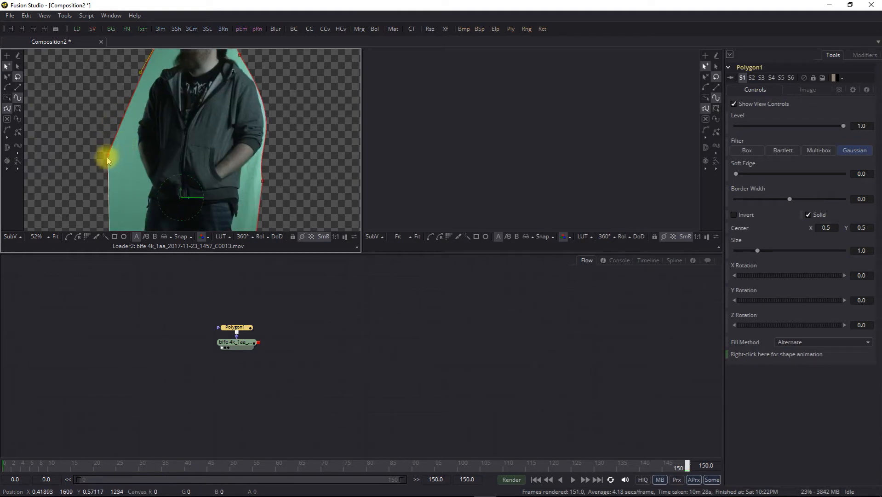
left_click_drag(107, 155, 127, 149)
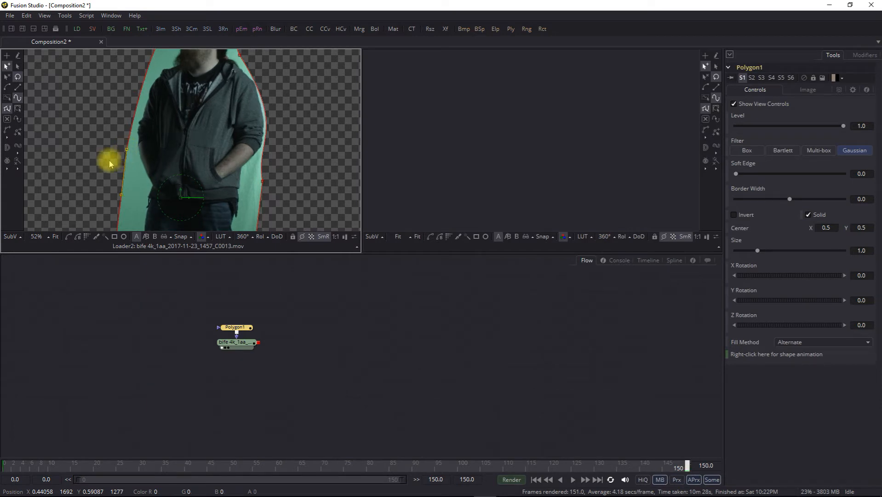
scroll(94, 187, "down", 2)
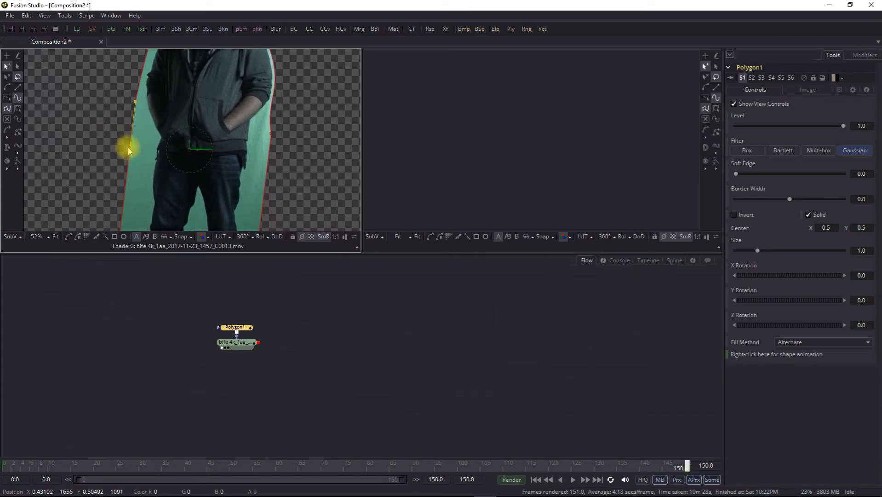
left_click_drag(127, 148, 148, 150)
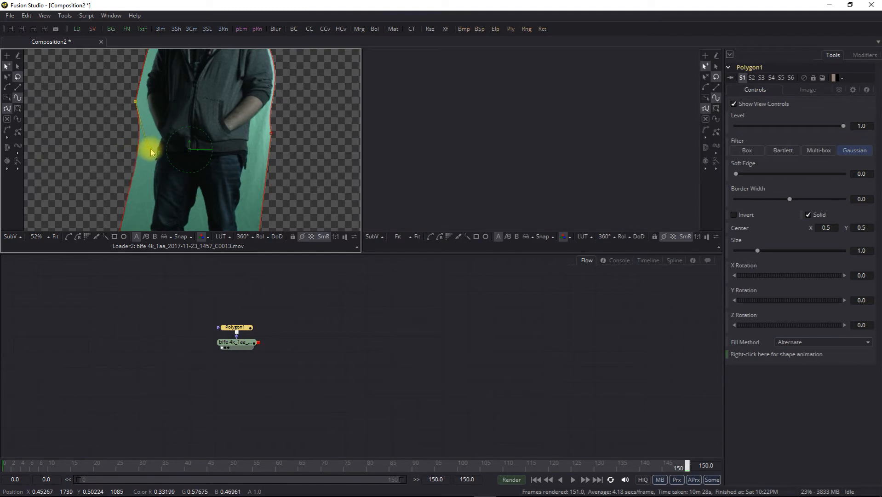
scroll(123, 171, "down", 1)
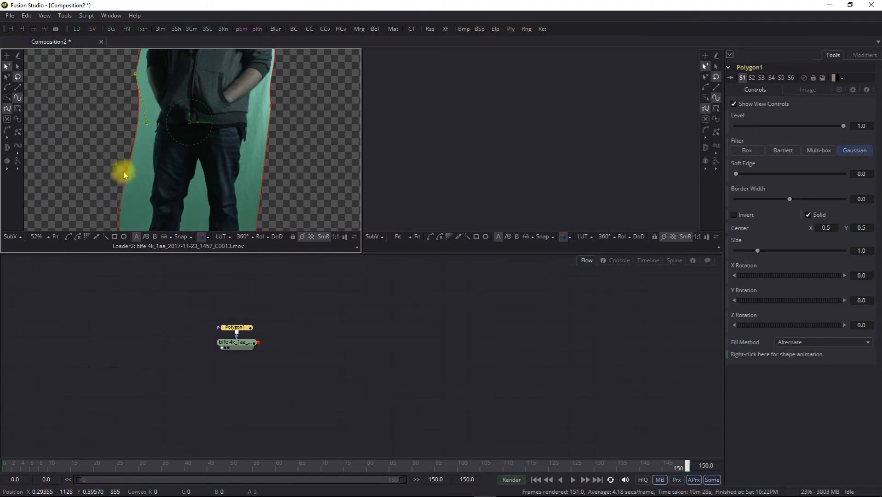
left_click_drag(119, 209, 135, 205)
scroll(114, 152, "down", 1)
left_click_drag(114, 152, 180, 91)
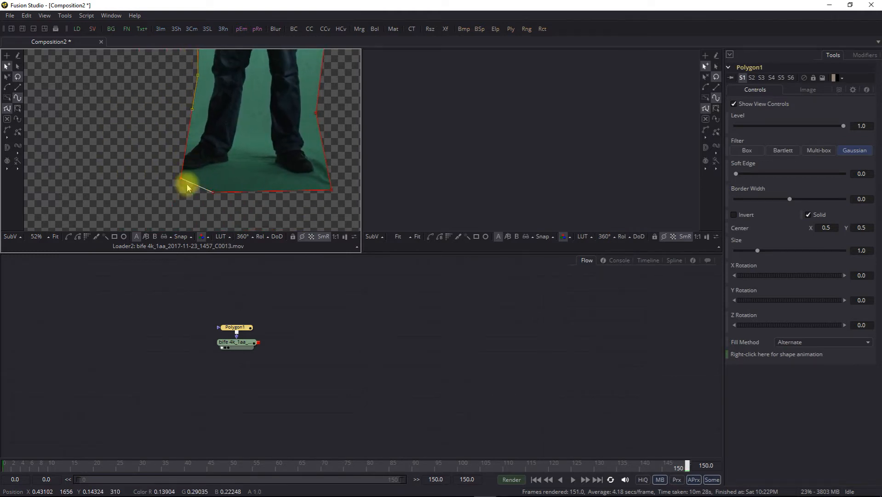
left_click_drag(181, 181, 170, 174)
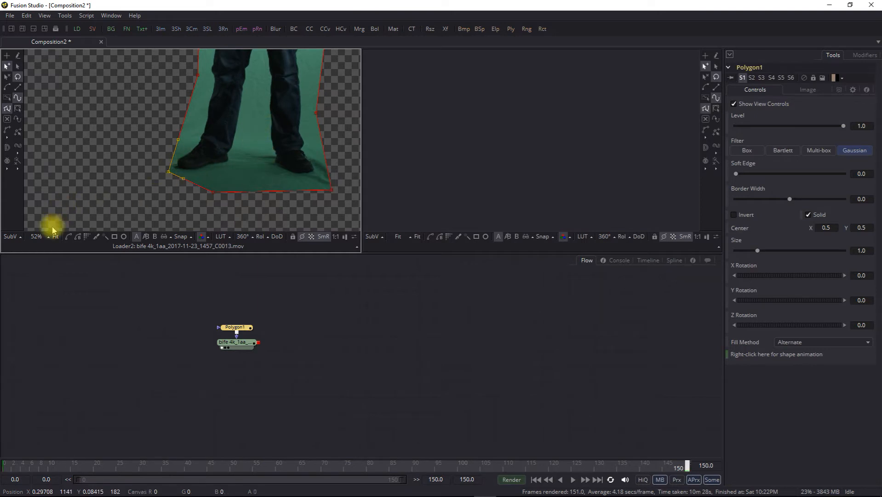
- At frame 139, move the mask point beside the man's picture-right elbow outward so the outline clears his arm
left_click(39, 236)
left_click(43, 214)
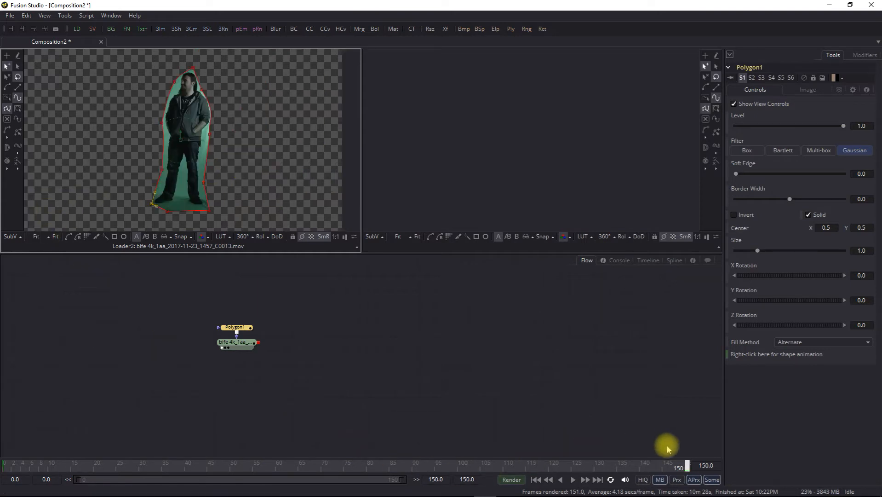
left_click_drag(229, 147, 227, 198)
scroll(203, 167, "up", 4)
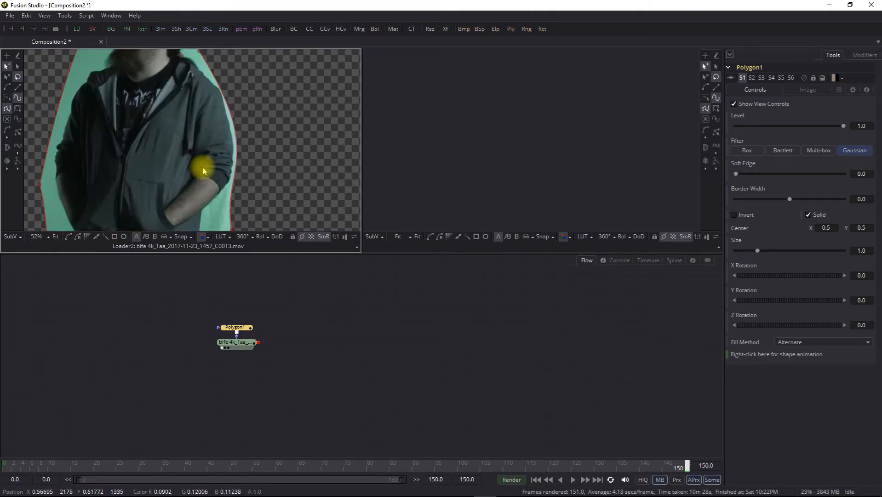
scroll(204, 137, "down", 1)
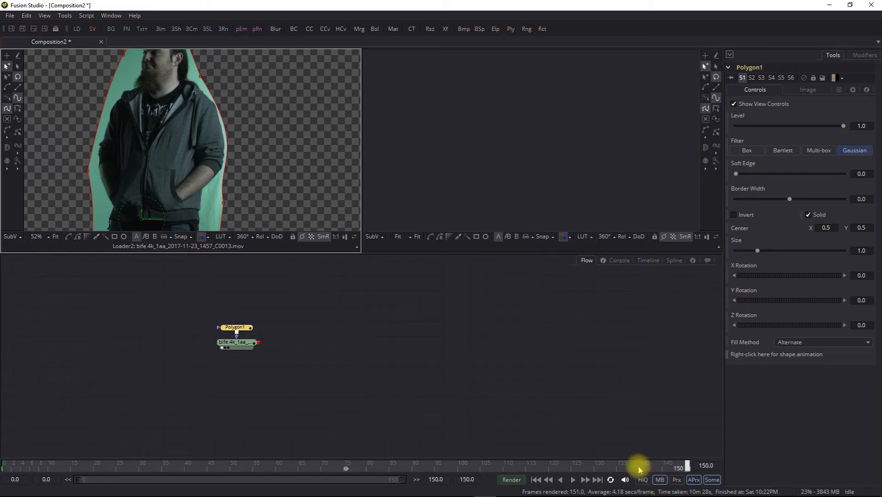
left_click(639, 468)
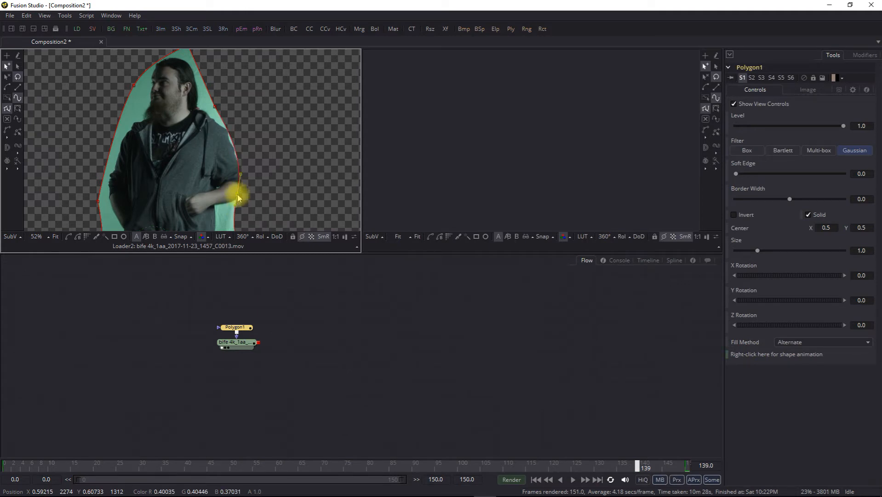
left_click_drag(238, 200, 250, 199)
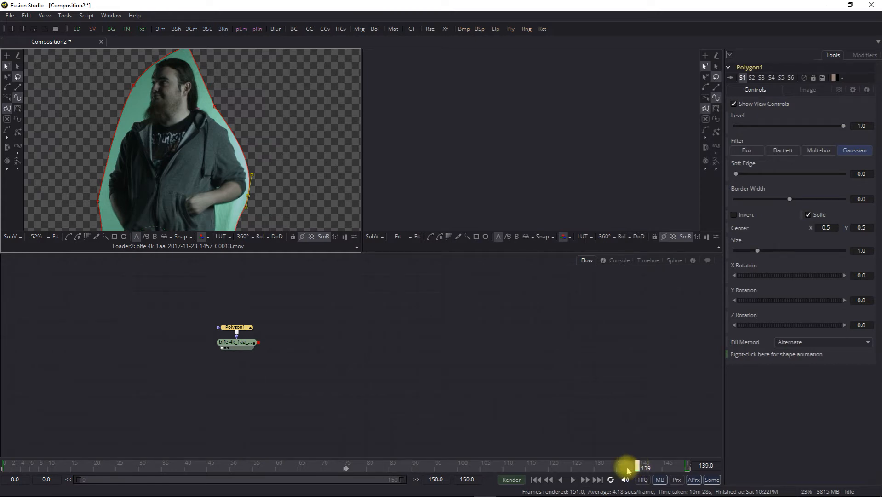
- At frame 125, pull the mask points beside the man's picture-right elbow and hip inward to follow his body
left_click_drag(628, 468, 575, 467)
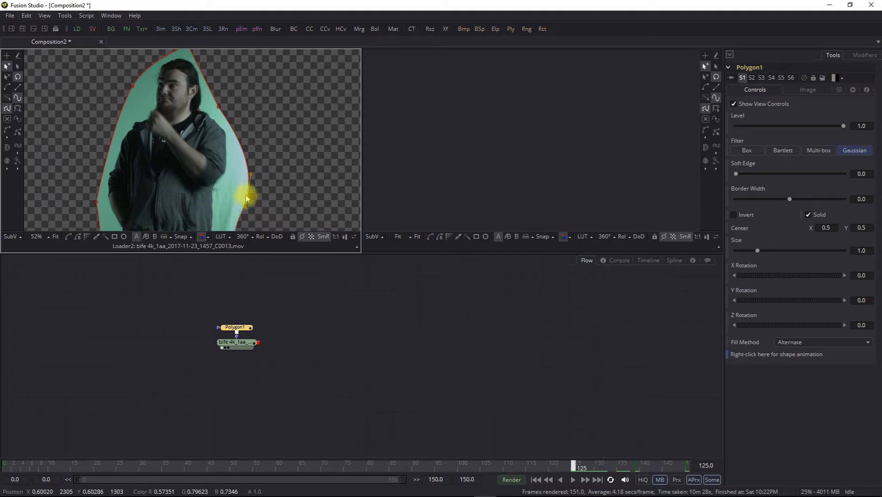
left_click_drag(249, 199, 258, 144)
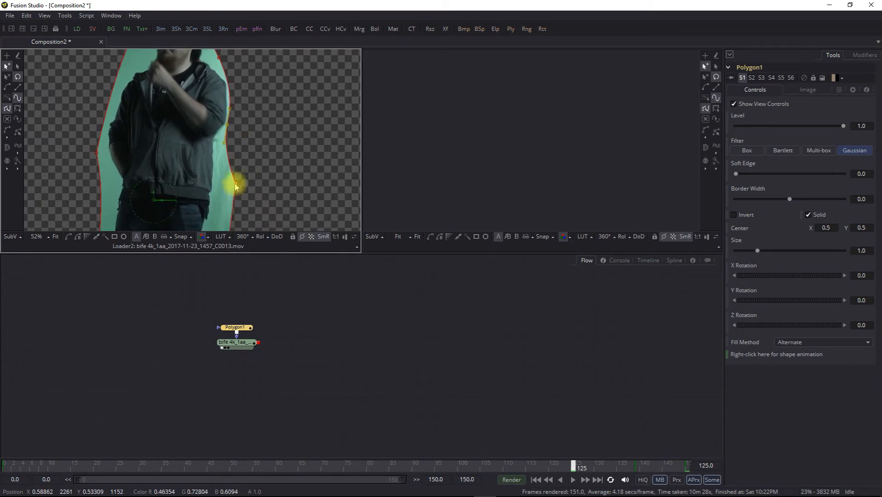
left_click_drag(235, 184, 220, 182)
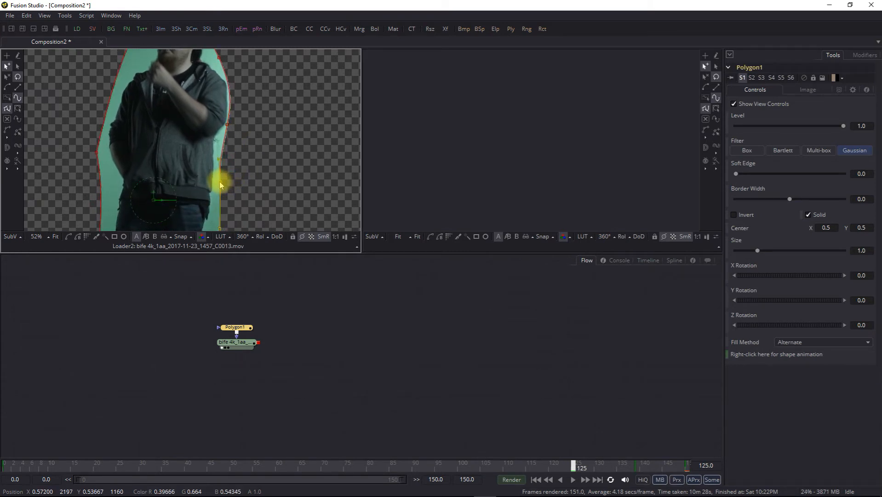
left_click_drag(257, 146, 263, 179)
- At frame 132, move the mask point beside the man's picture-right elbow outward so the outline clears his moving arm
left_click_drag(584, 466, 605, 466)
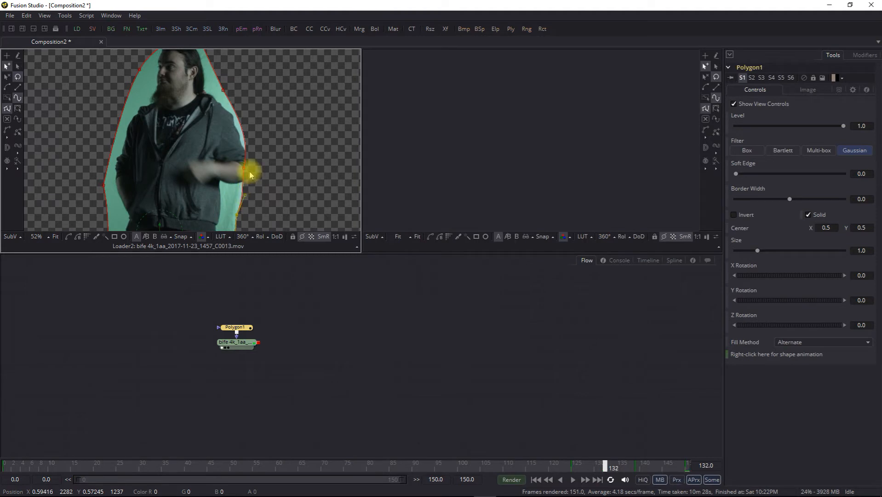
left_click_drag(244, 169, 255, 155)
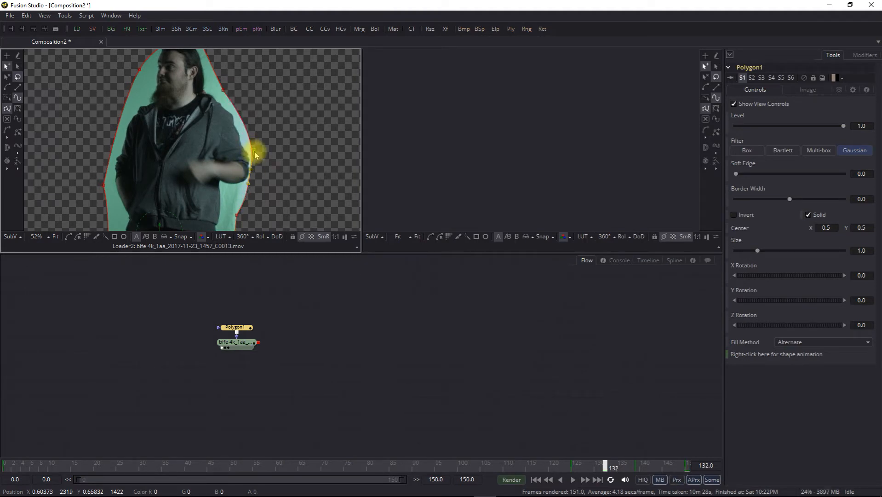
left_click_drag(254, 150, 248, 190)
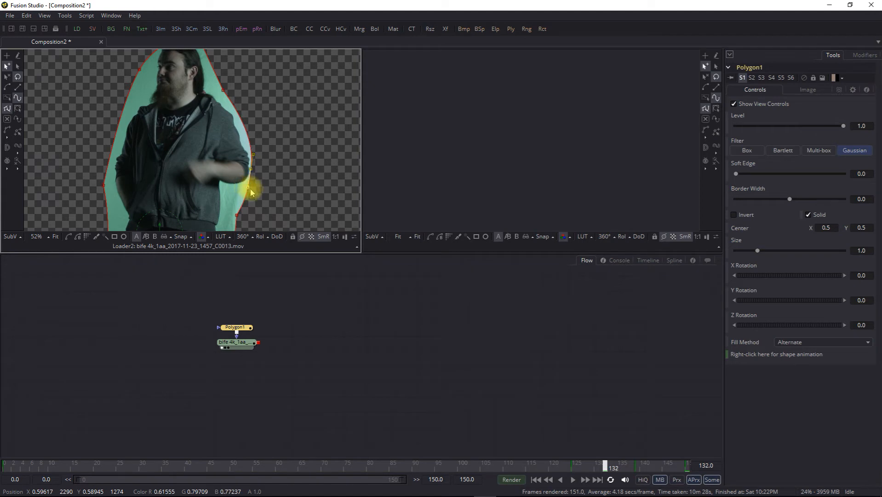
- Examine how the animated mask follows the man's picture-right arm at several frames between 118 and 145
left_click_drag(607, 465, 578, 470)
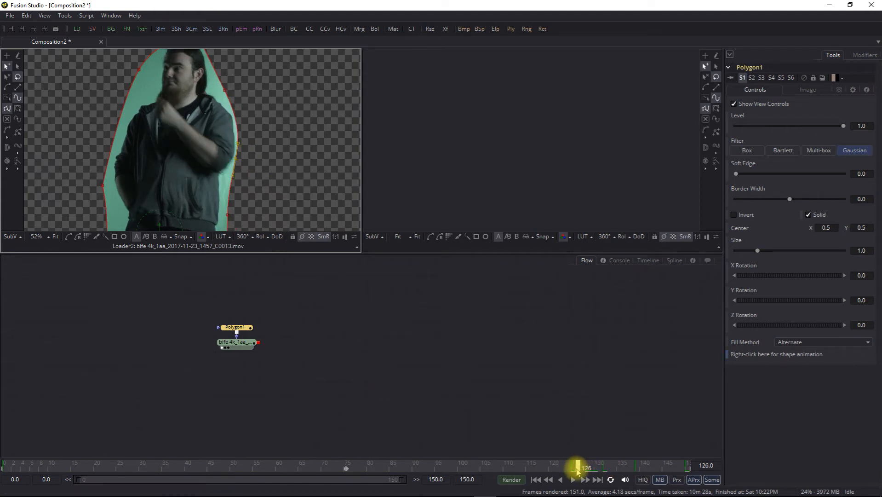
key("Right")
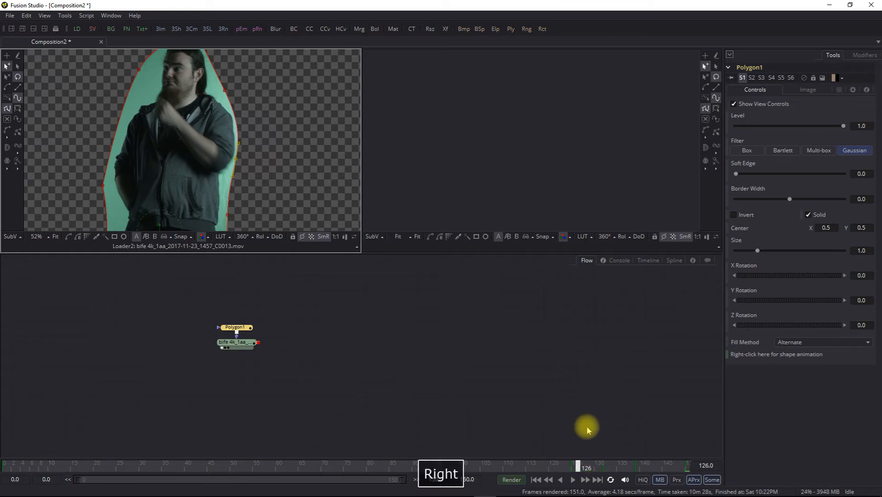
key("Right")
key("Right")
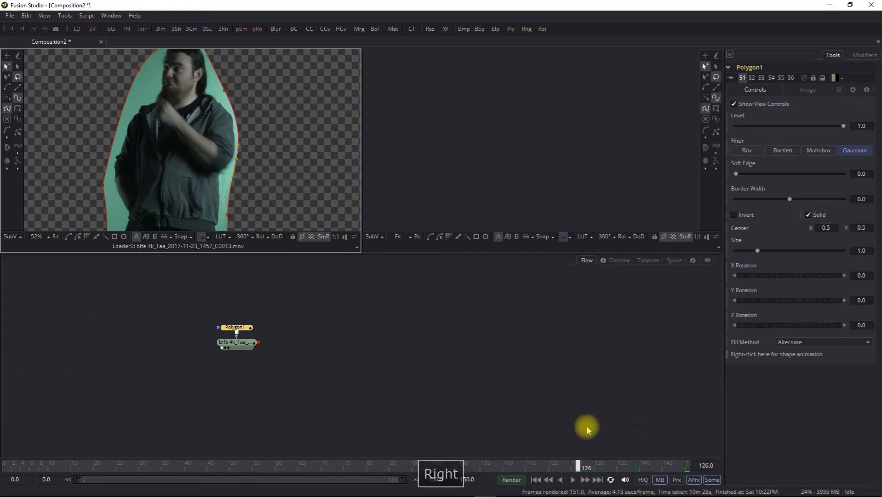
mouse_move(600, 460)
left_mouse_down()
mouse_move(585, 465)
mouse_move(602, 466)
left_mouse_up()
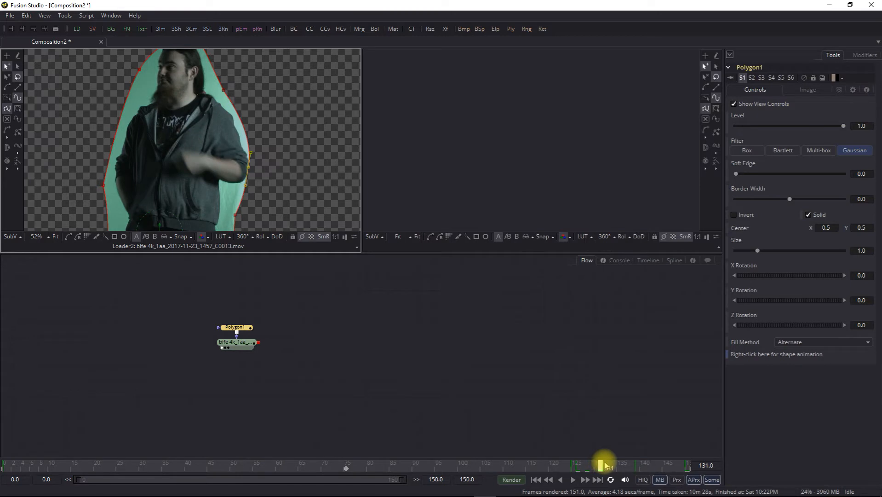
left_click(620, 471)
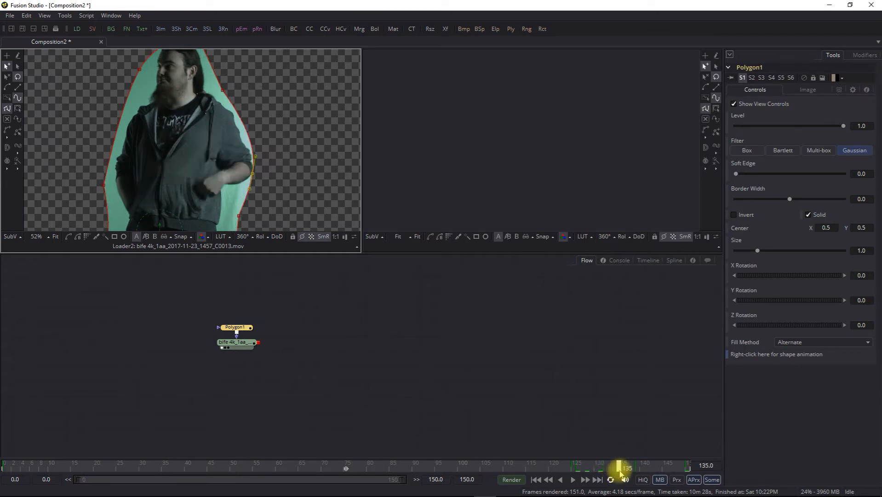
left_click(640, 467)
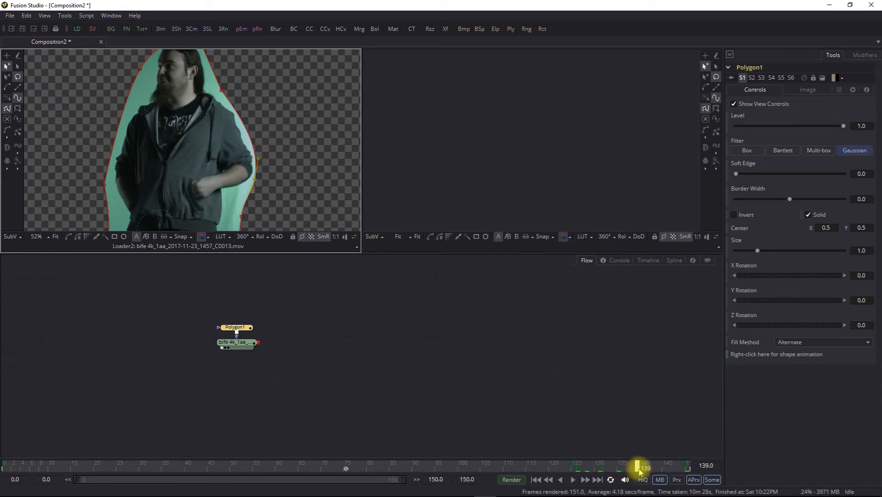
left_click(666, 468)
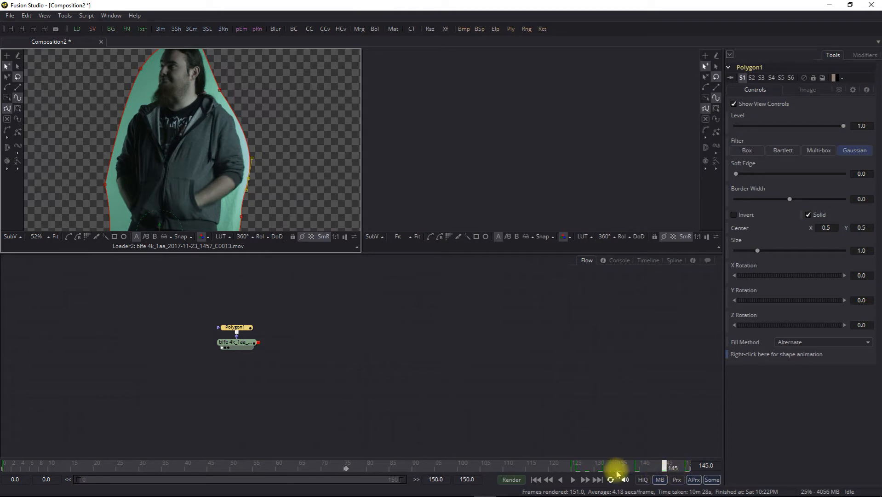
left_click(541, 468)
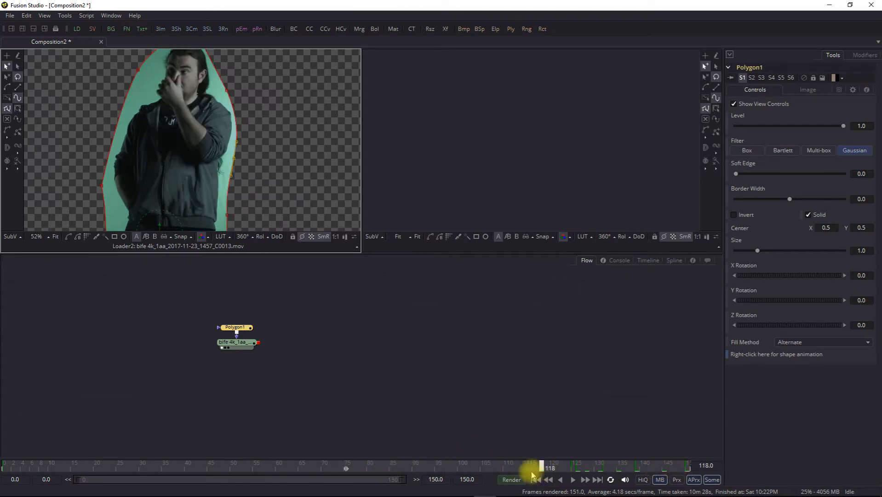
- At frame 109, pull the mask point beside the man's picture-right elbow slightly closer to his sleeve
left_click(501, 468)
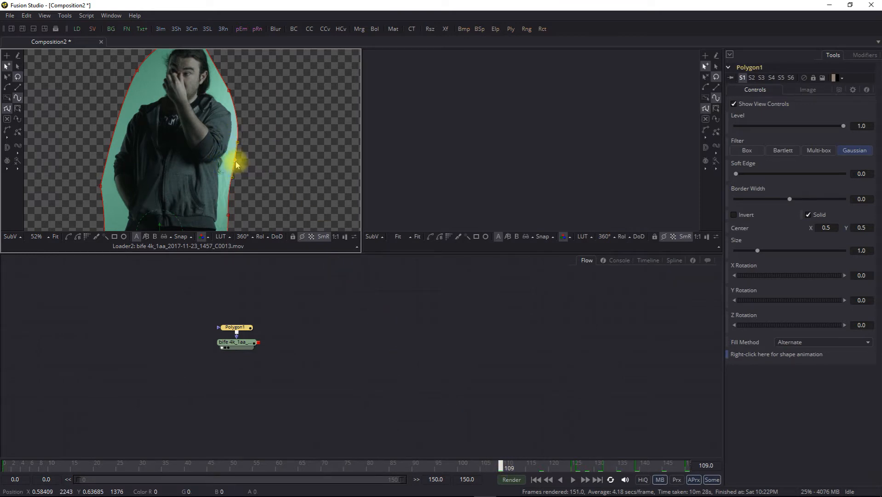
left_click_drag(235, 159, 233, 158)
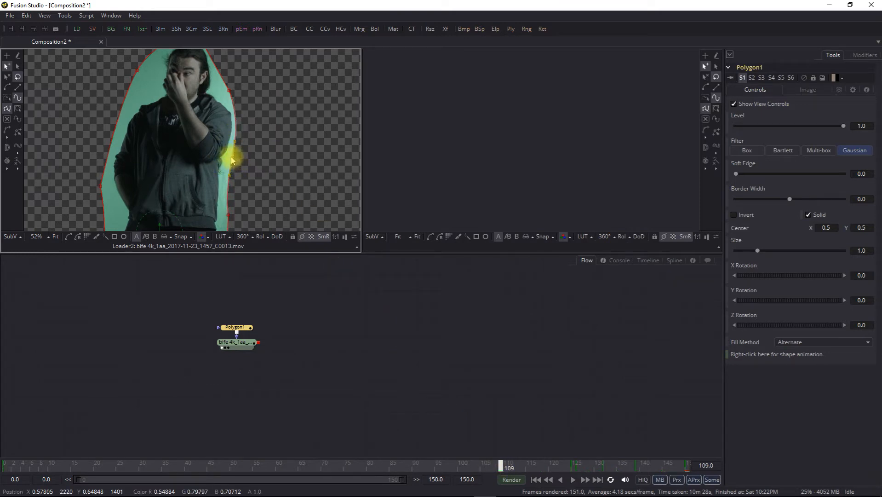
mouse_move(229, 159)
left_mouse_down()
mouse_move(256, 167)
mouse_move(242, 148)
mouse_move(232, 158)
left_mouse_up()
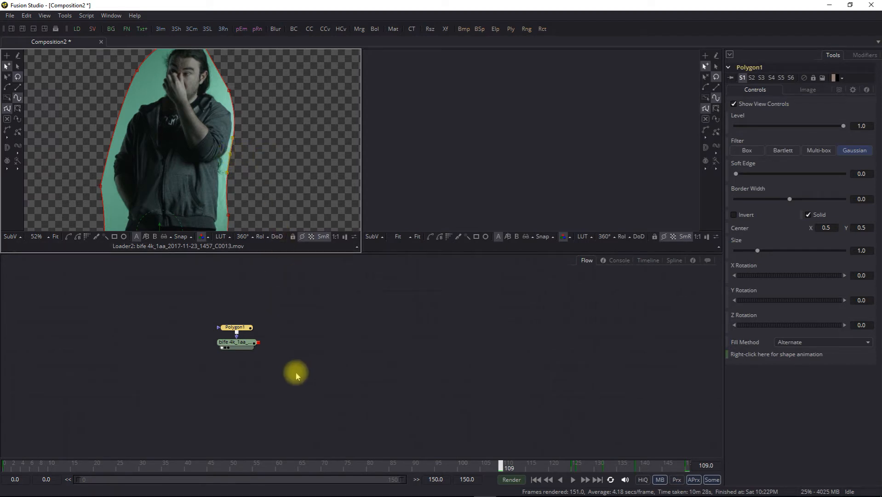
- Move the C0013 loader node farther down from Polygon1 and inspect the mask around the man's legs and feet
left_click_drag(238, 344, 255, 361)
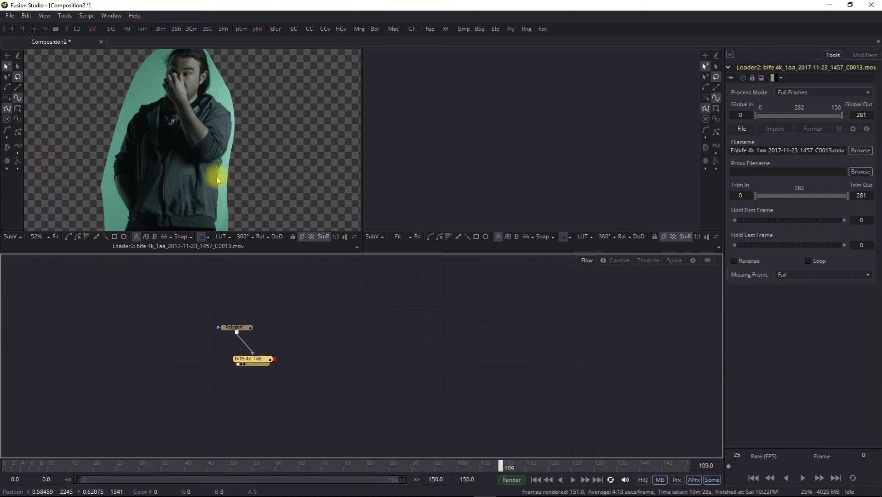
left_click_drag(239, 178, 271, 39)
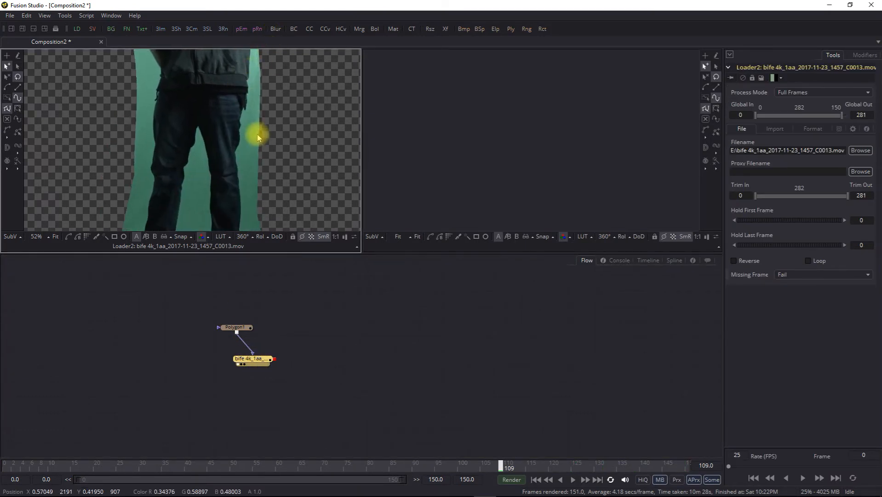
left_click_drag(258, 184, 273, 85)
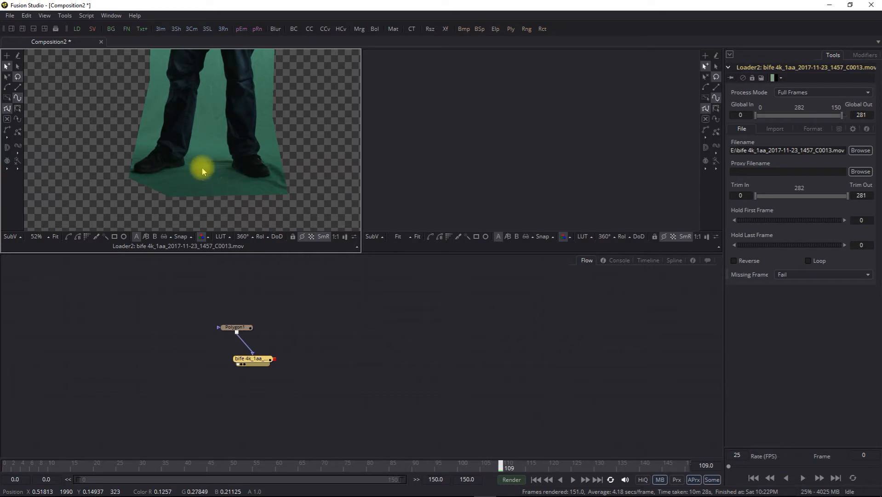
left_click_drag(201, 158, 245, 169)
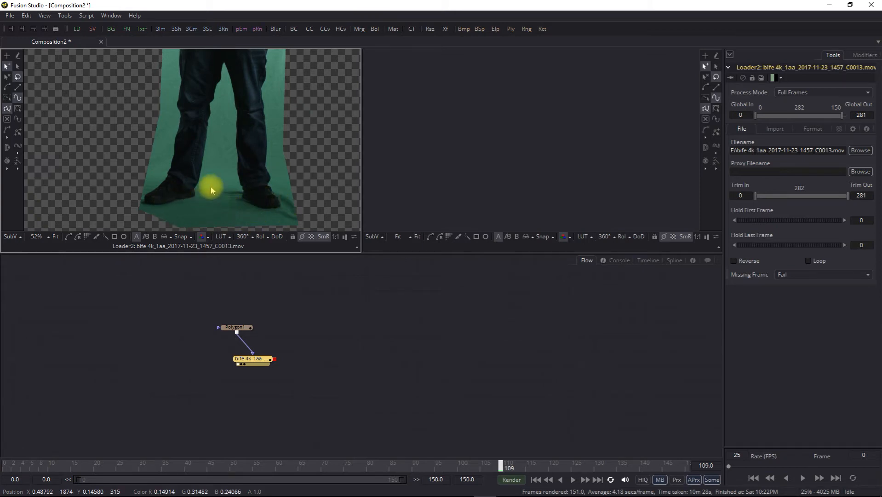
left_click_drag(211, 187, 240, 130)
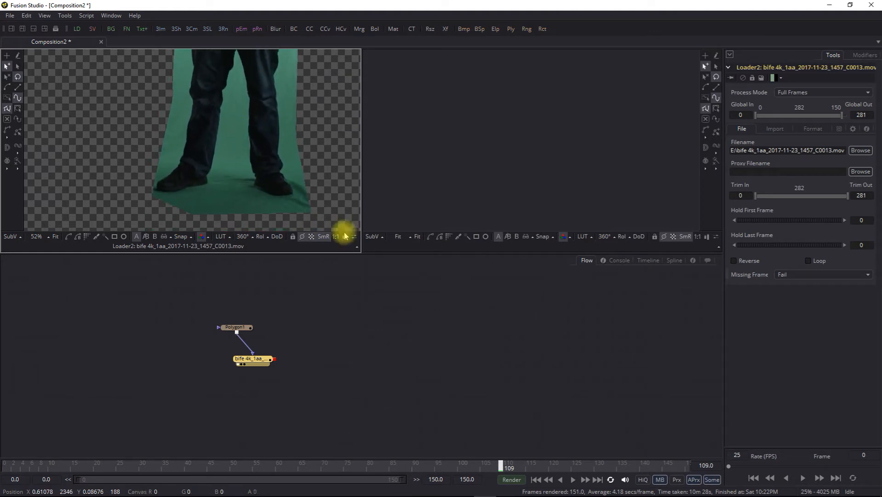
right_click(315, 316)
mouse_move(340, 323)
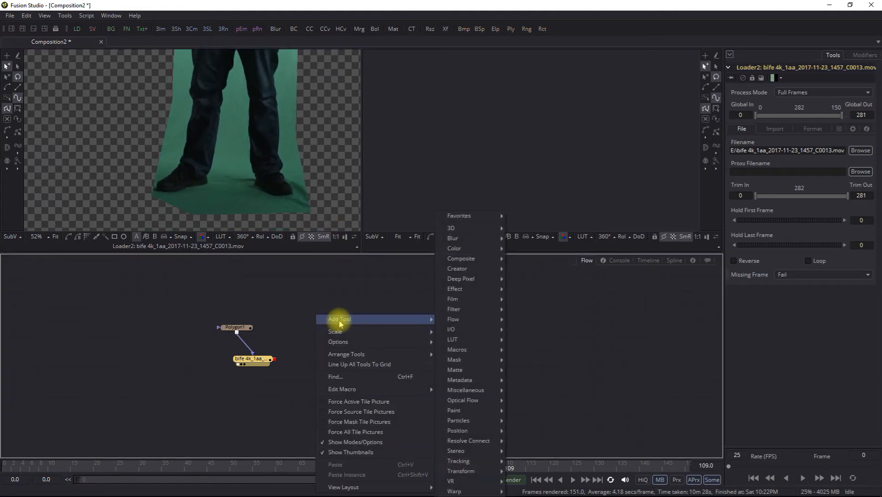
mouse_move(459, 370)
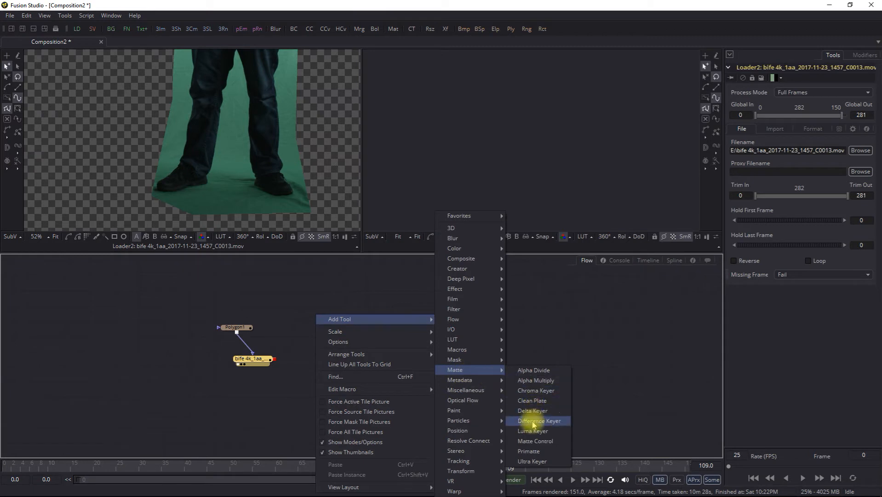
left_click(528, 453)
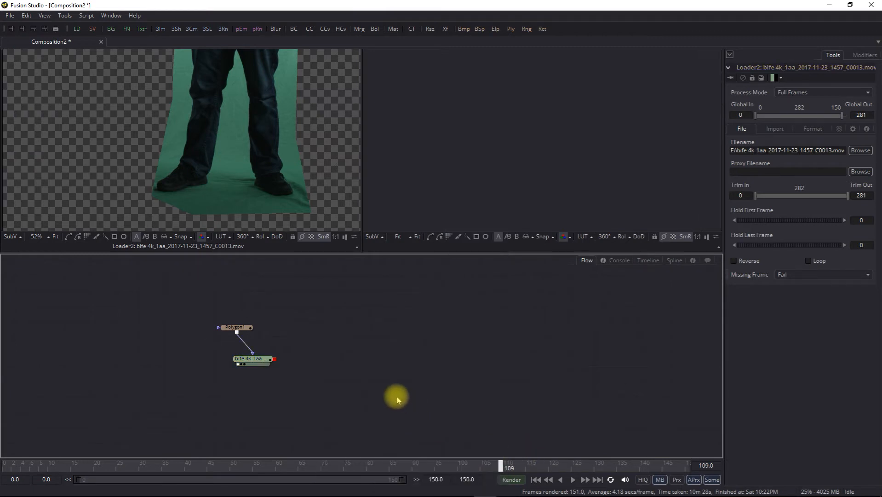
- Add a Primatte keyer, feed it from the C0013 loader, and display it in the empty viewer
right_click(313, 308)
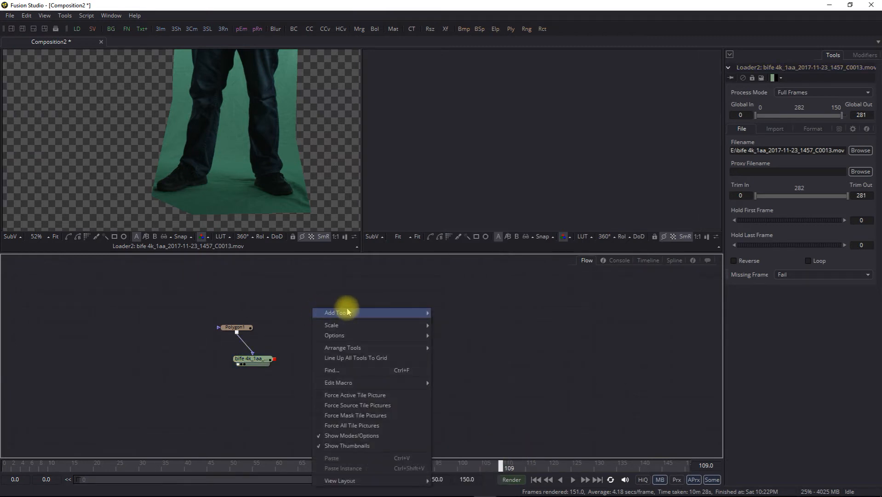
mouse_move(348, 313)
mouse_move(451, 369)
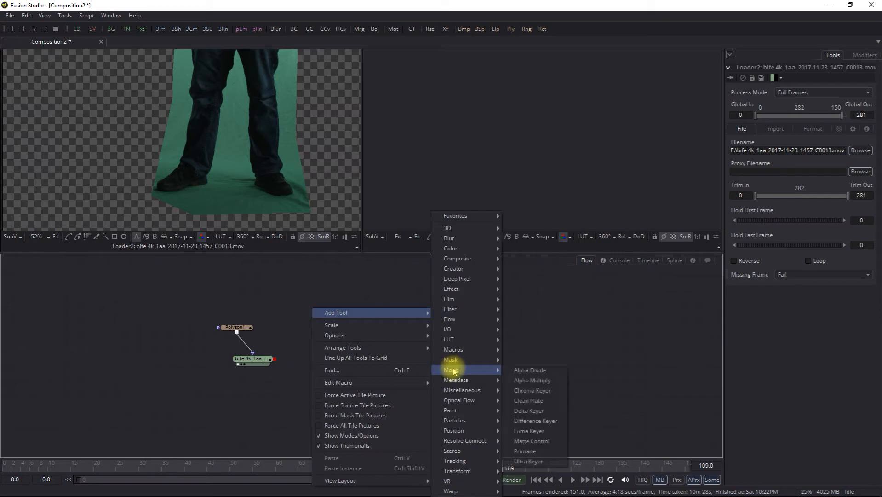
left_click(524, 451)
left_click_drag(309, 310, 335, 353)
mouse_move(274, 359)
left_mouse_down()
mouse_move(341, 357)
mouse_move(478, 163)
left_mouse_up()
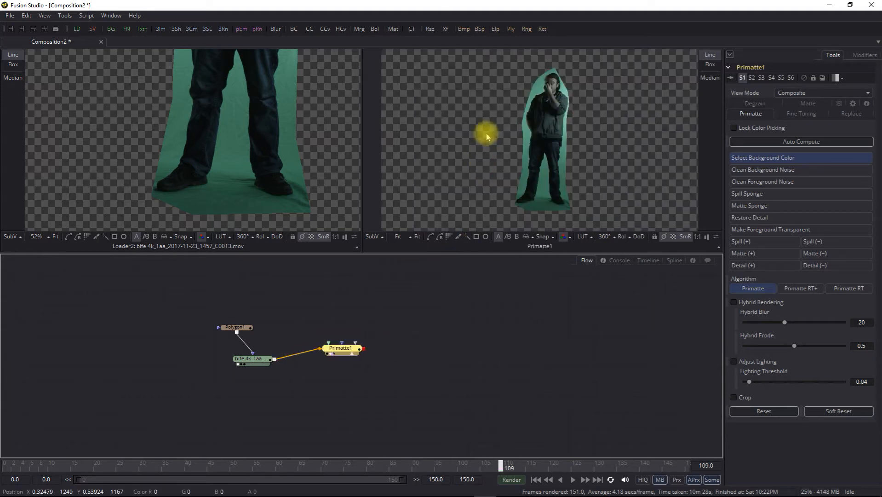
- Sample the green backdrop beside the man's picture-right hip as Primatte's background color
left_click(773, 144)
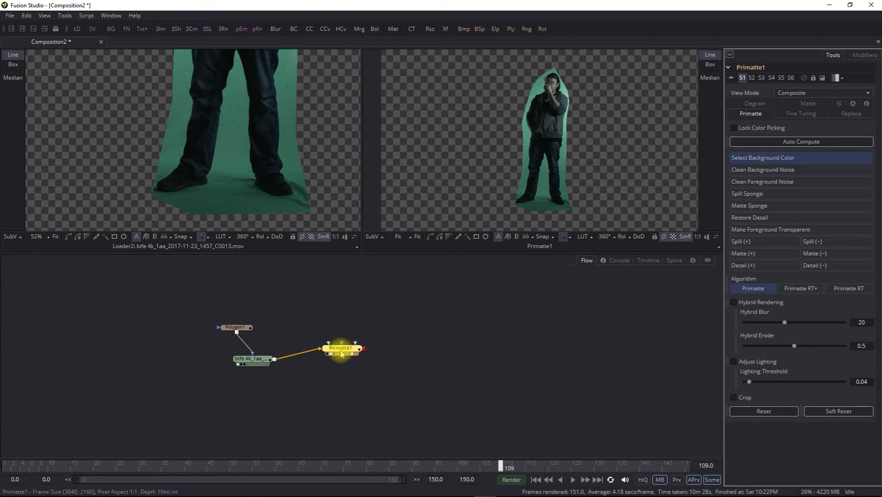
left_click(788, 142)
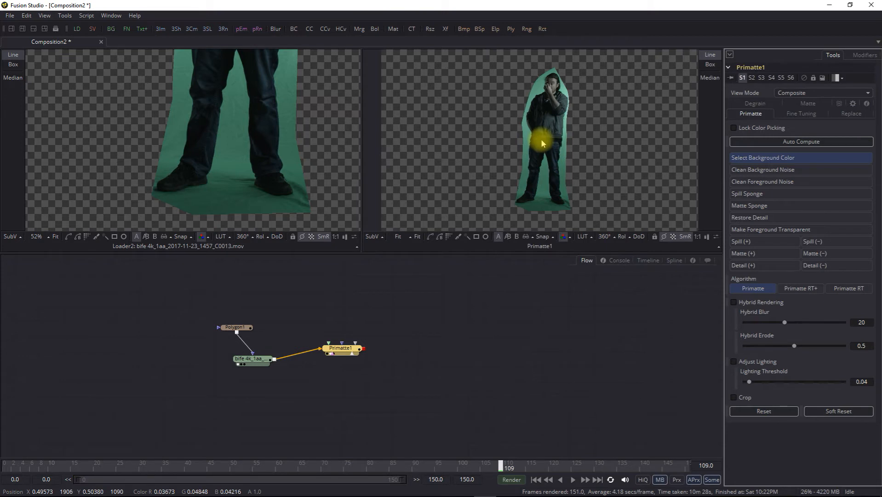
scroll(541, 140, "up", 3)
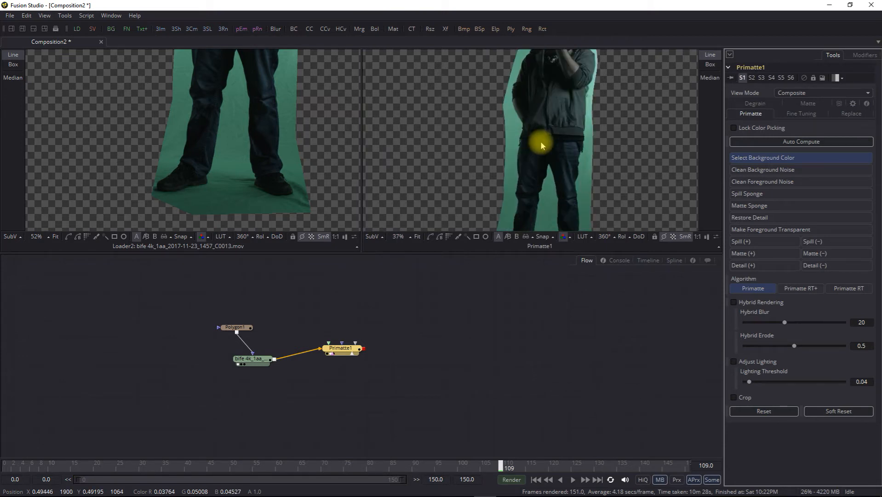
scroll(541, 141, "up", 2)
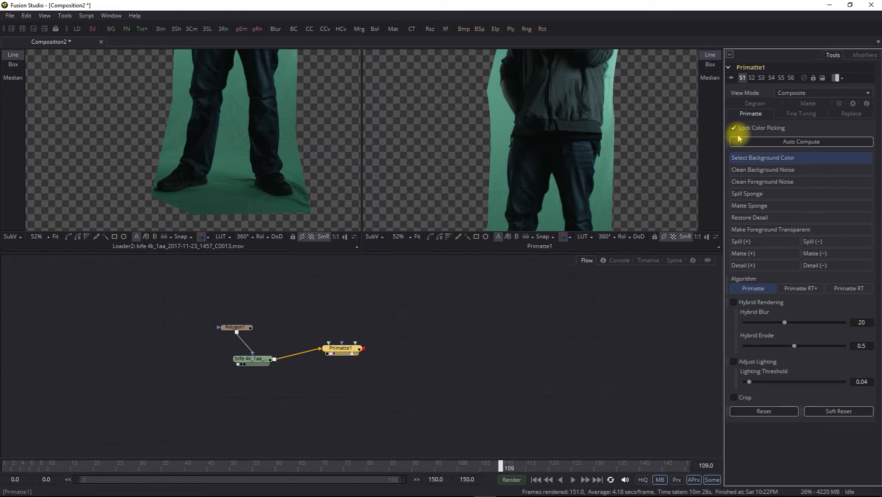
left_click(608, 140)
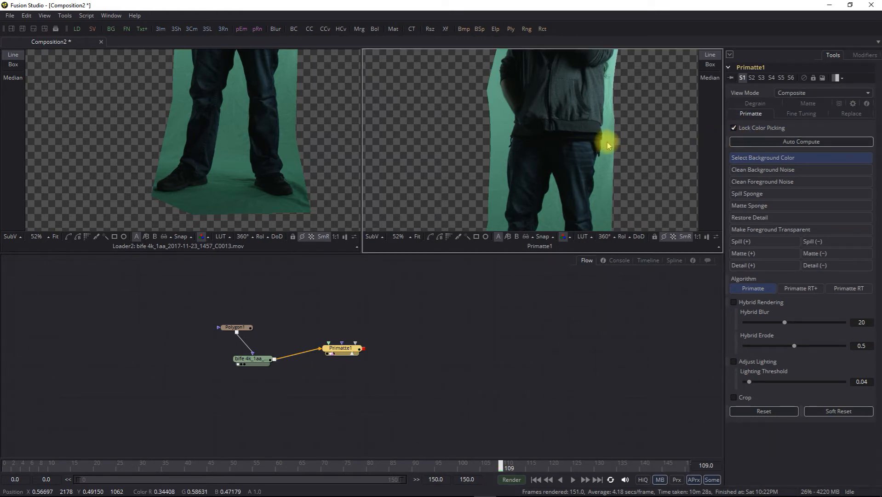
left_click(776, 142)
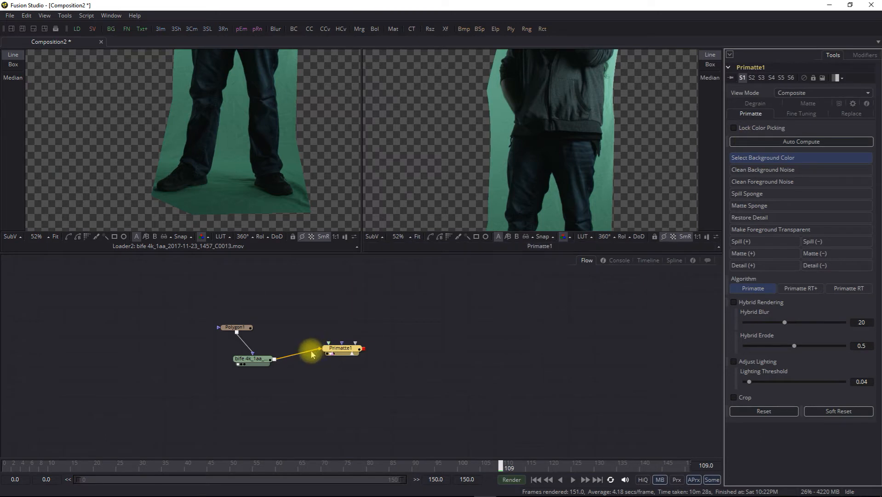
left_click_drag(310, 349, 348, 352)
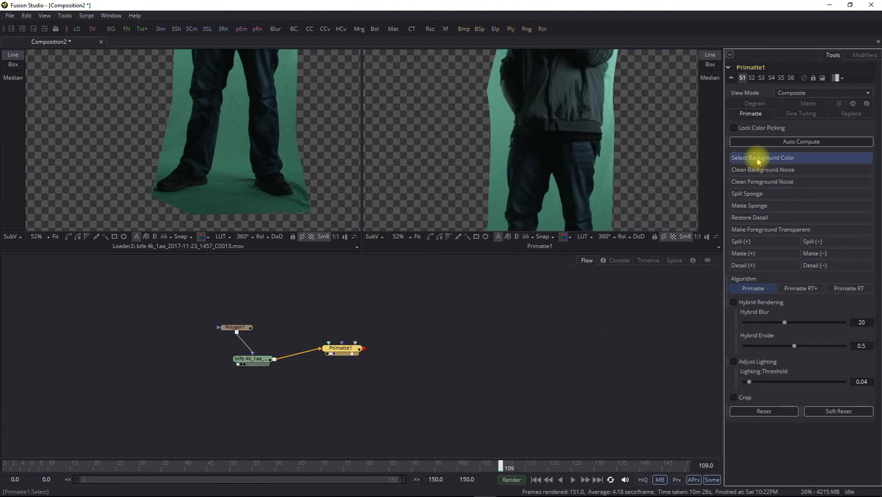
left_click(605, 159)
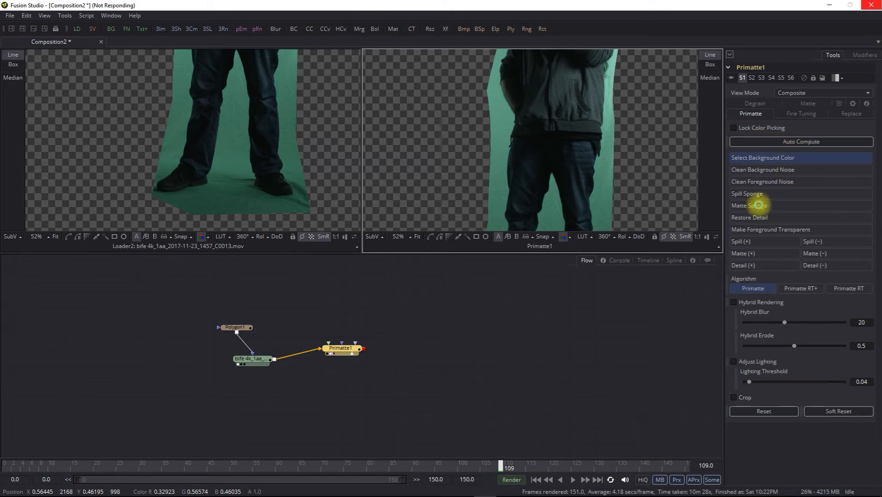
left_click(668, 193)
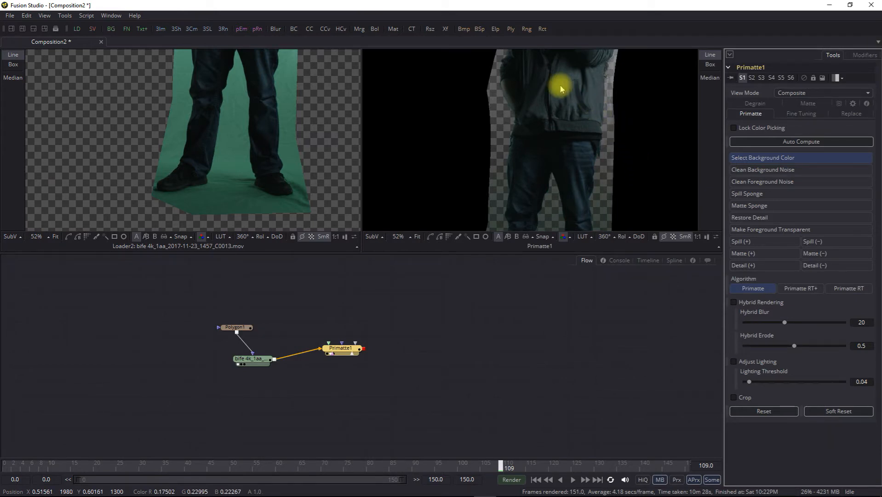
- Examine the keyed man up close from head to shoes and back up to his head, checking for remaining green and transparent areas
left_click_drag(591, 84, 603, 175)
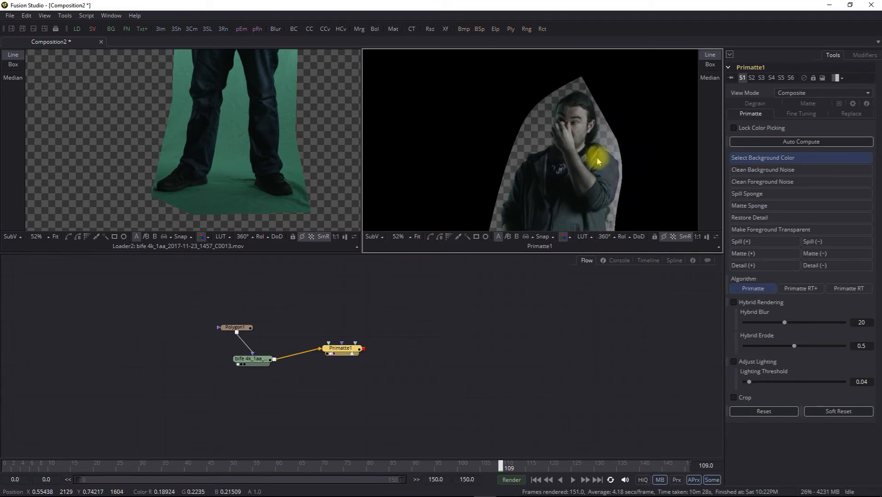
scroll(597, 157, "up", 2)
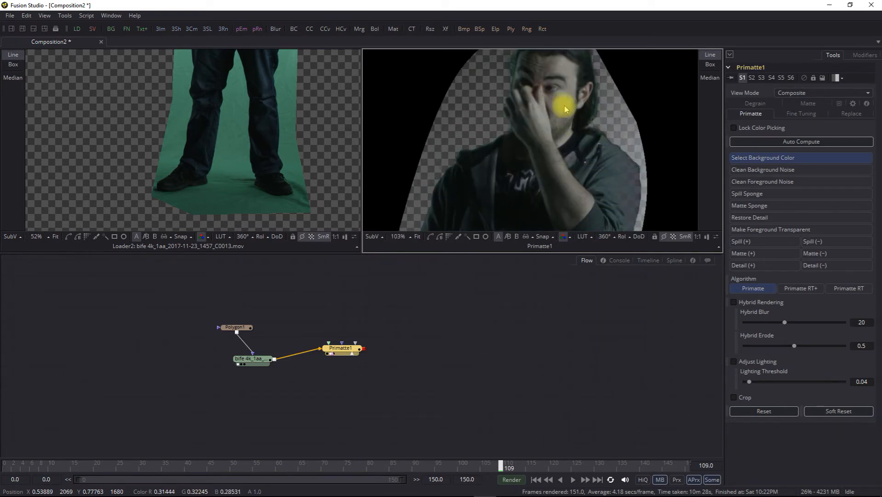
left_click_drag(565, 106, 543, 128)
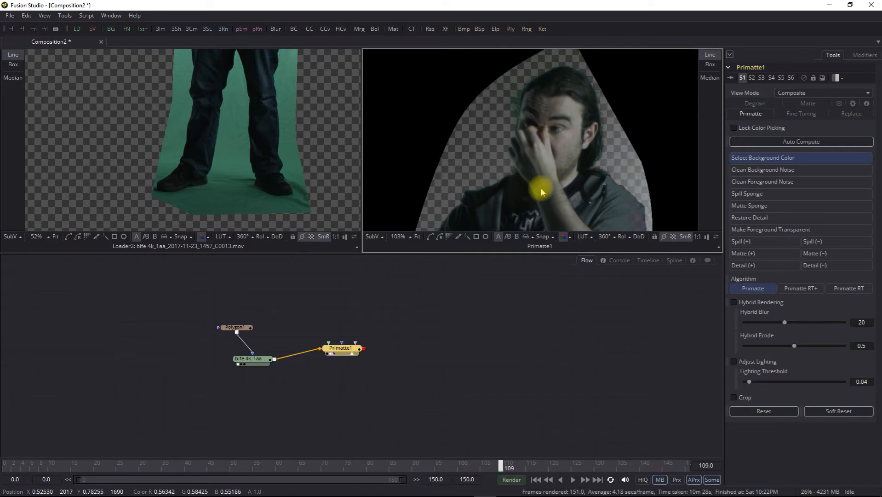
left_click_drag(542, 193, 528, 83)
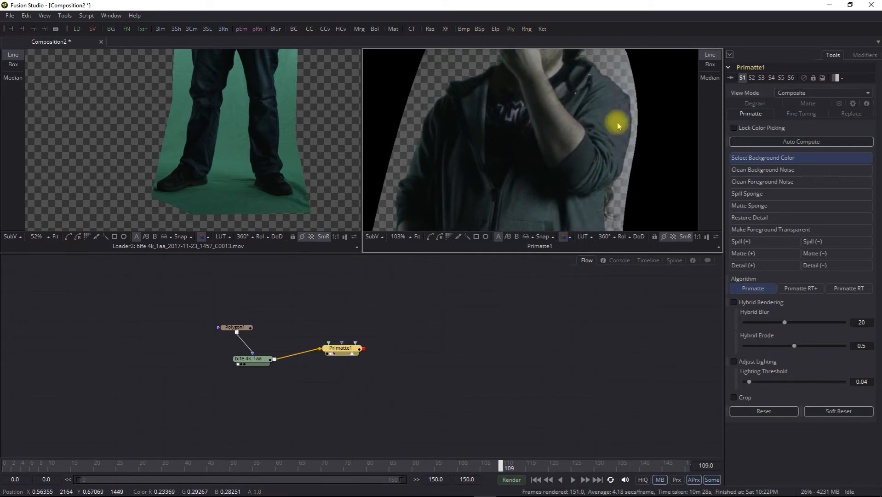
left_click_drag(527, 143, 538, 53)
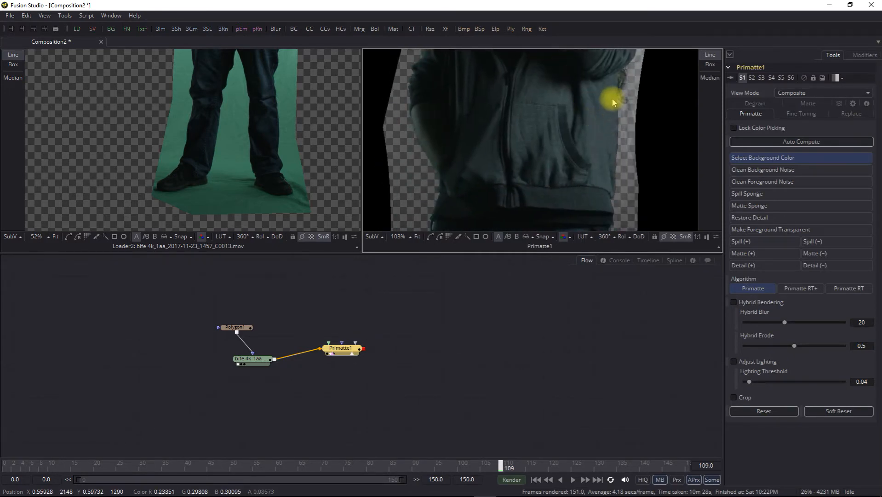
left_click_drag(528, 152, 552, 99)
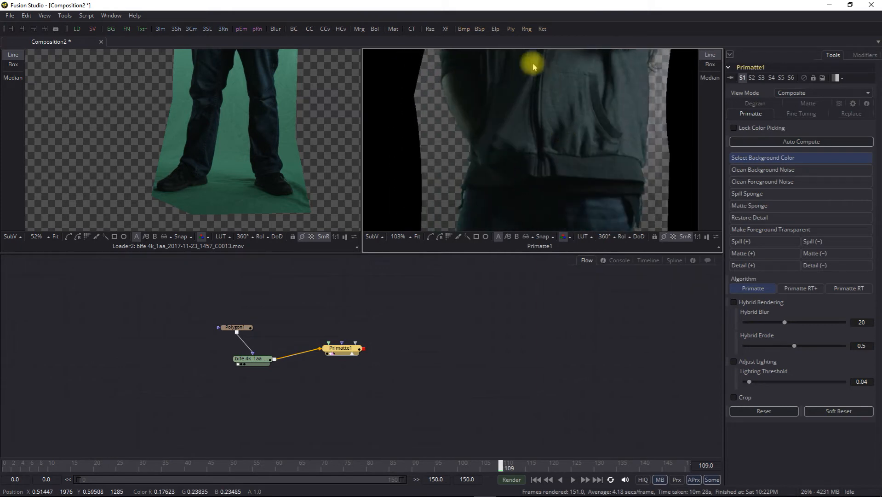
left_click_drag(591, 178, 561, 20)
left_click_drag(561, 213, 562, 63)
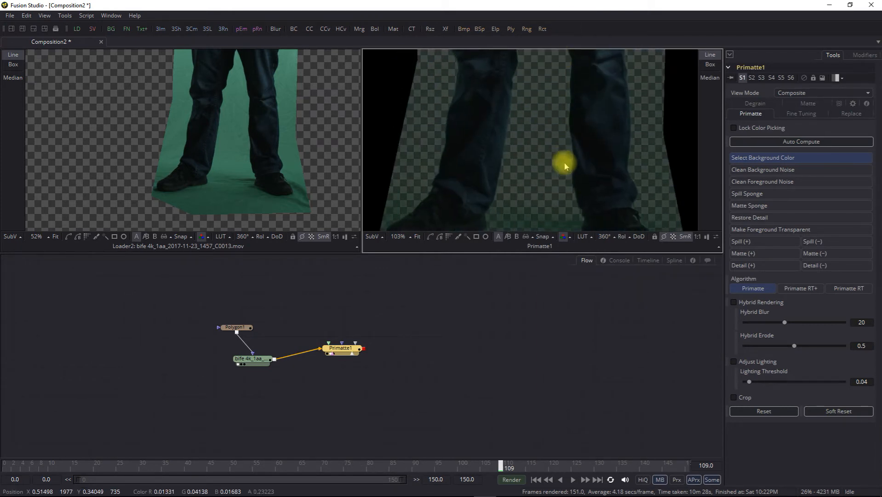
left_click_drag(566, 166, 571, 60)
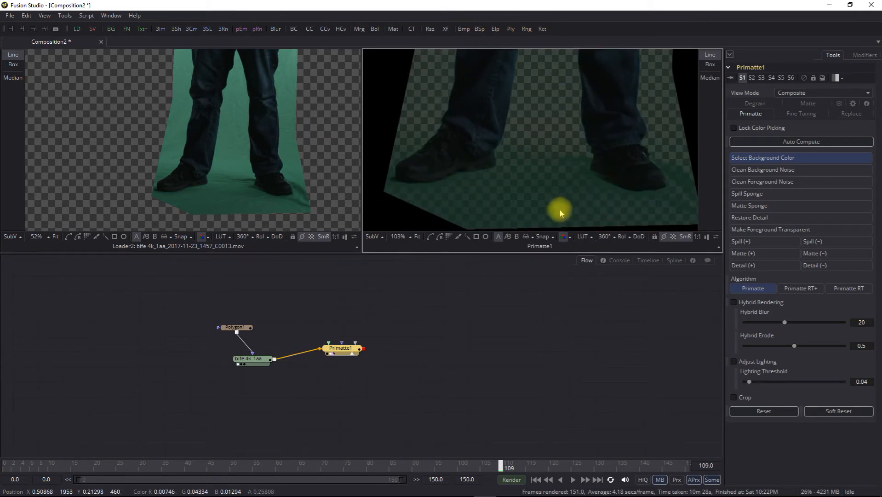
left_click_drag(577, 162, 552, 483)
left_click_drag(577, 79, 561, 280)
left_click_drag(568, 172, 552, 222)
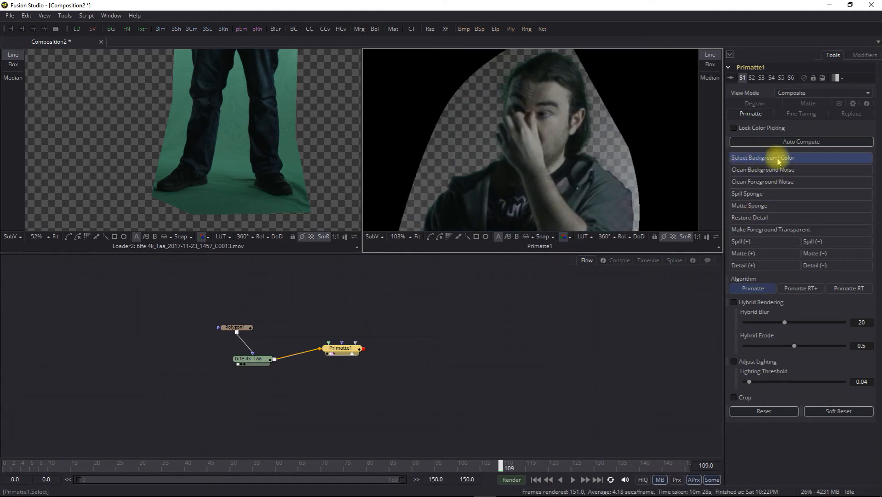
- Clean the foreground noise with a short stroke down the man's picture-right shoulder and sleeve
left_click(766, 169)
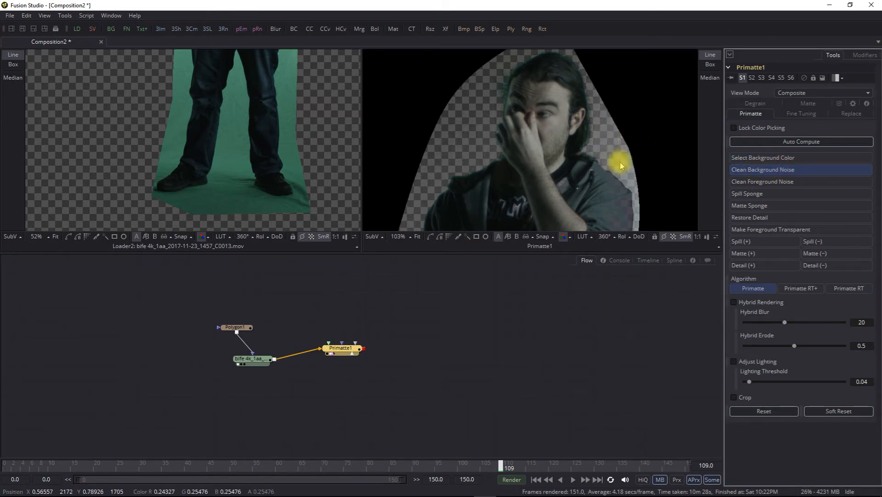
left_click(759, 181)
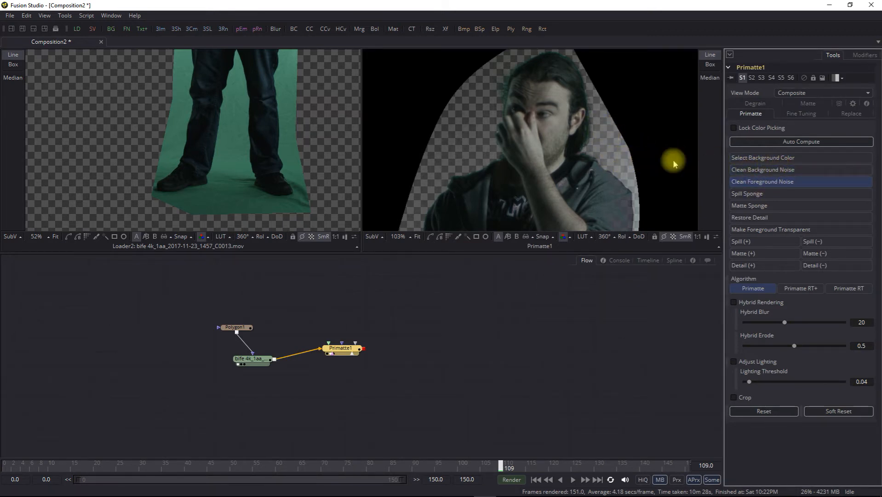
left_click_drag(622, 119, 621, 77)
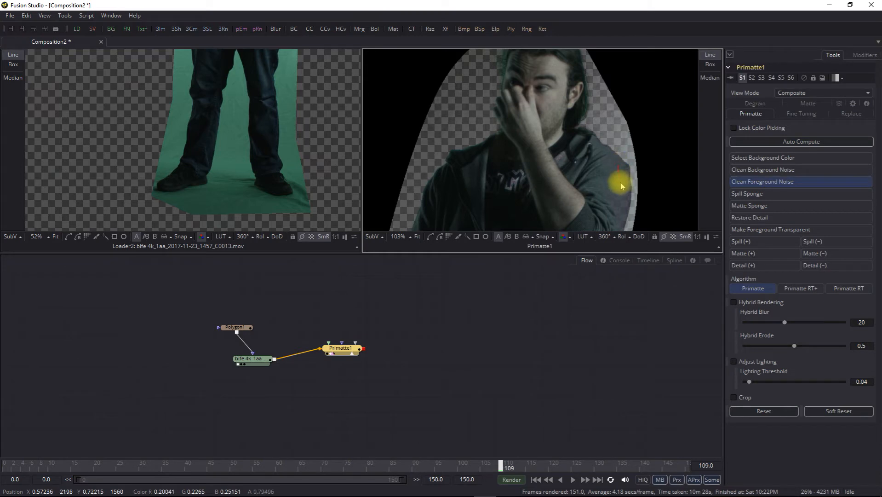
left_click_drag(614, 211, 613, 212)
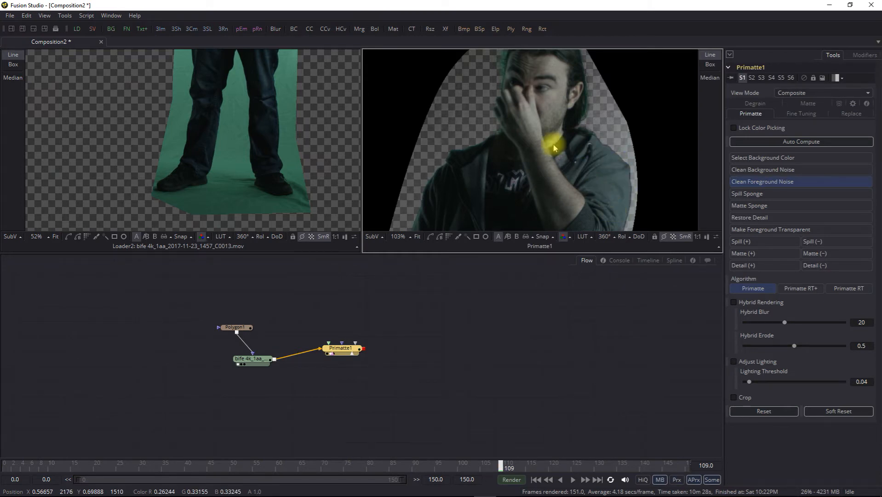
- Clean the background noise by sampling the green fringe on the picture-left side of the man's head
mouse_move(566, 140)
left_mouse_down()
mouse_move(579, 141)
mouse_move(598, 170)
left_mouse_up()
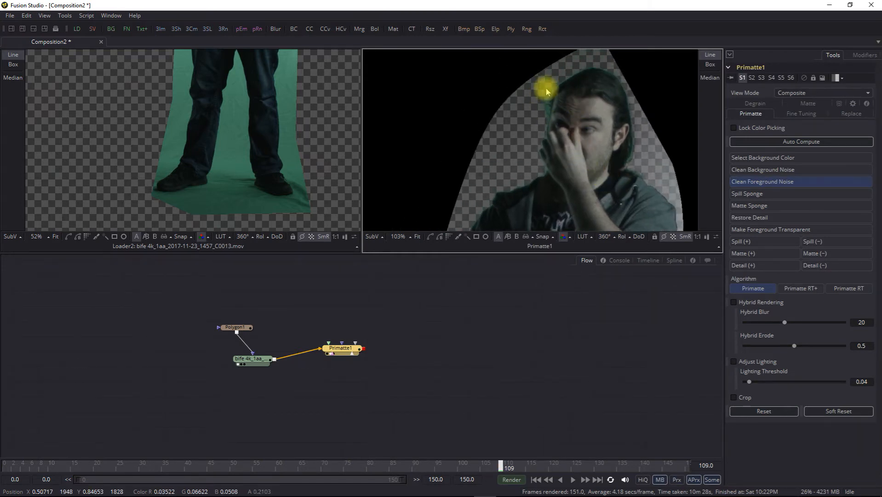
left_click(755, 170)
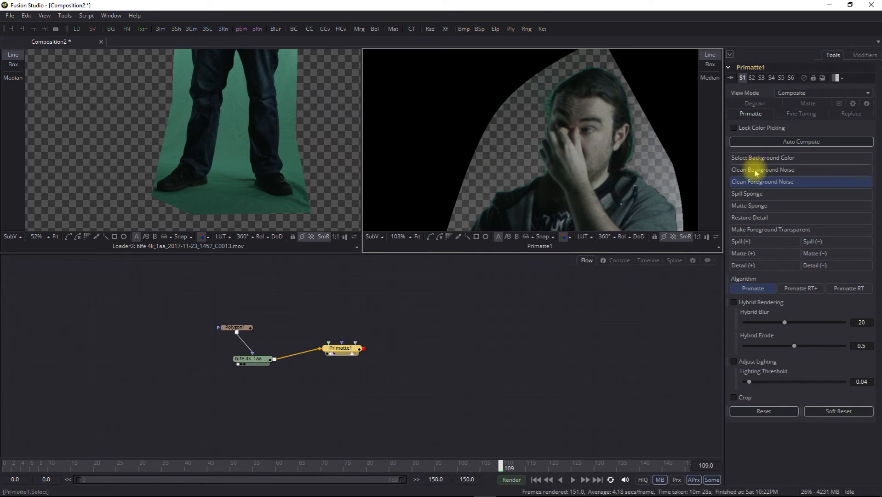
left_click(547, 112)
- Clean the background noise on the floor with a stroke between the man's shoes and under the picture-right shoe
left_click_drag(703, 178, 648, 65)
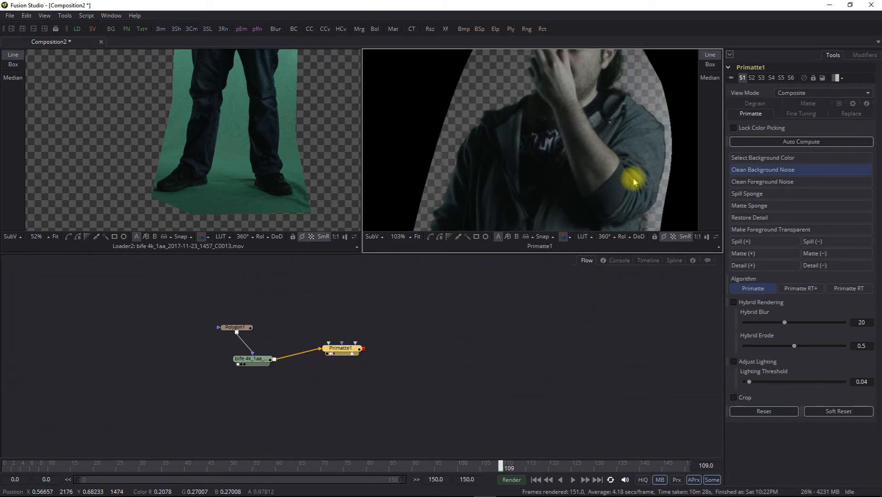
left_click_drag(633, 177, 636, 43)
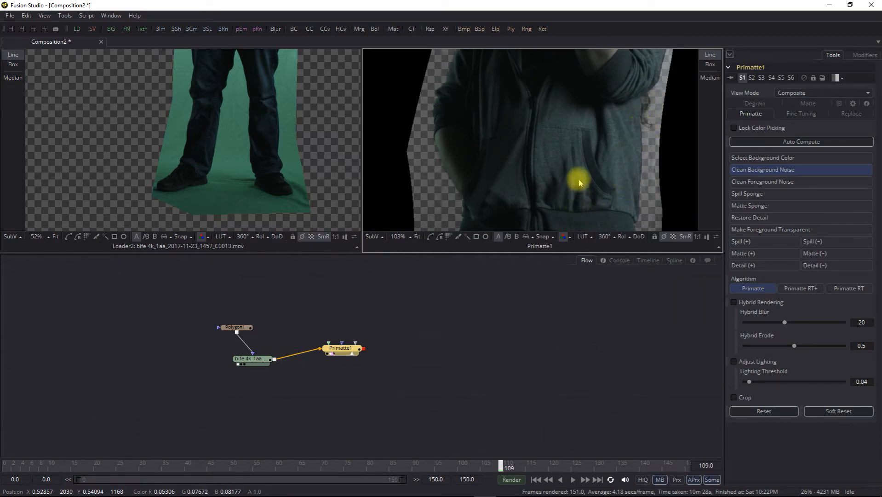
left_click_drag(580, 183, 591, 65)
left_click_drag(583, 190, 608, 52)
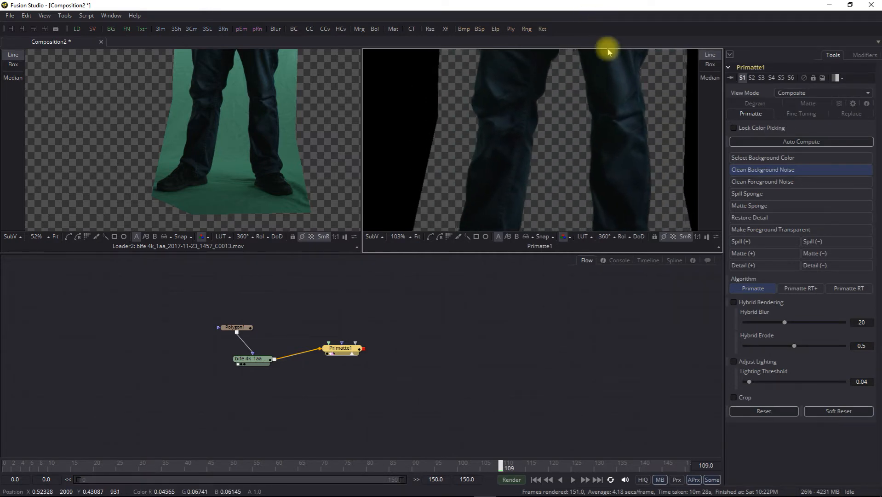
left_click_drag(615, 160, 614, 20)
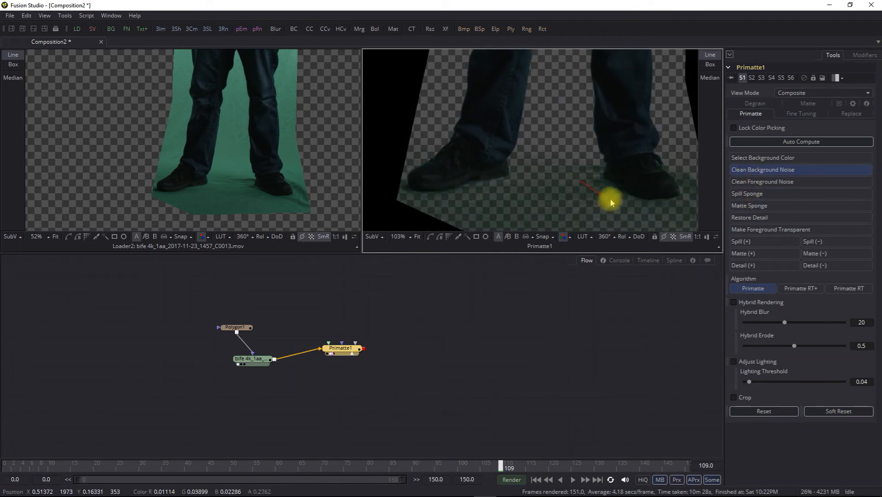
mouse_move(611, 203)
left_mouse_down()
mouse_move(680, 211)
mouse_move(664, 213)
left_mouse_up()
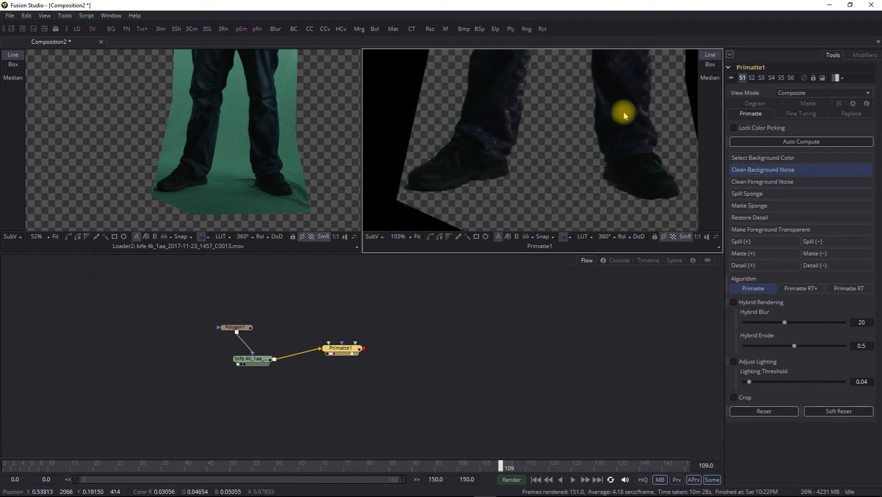
- Clean the foreground noise with a short stroke down the man's picture-right trouser leg
left_click_drag(624, 112, 630, 192)
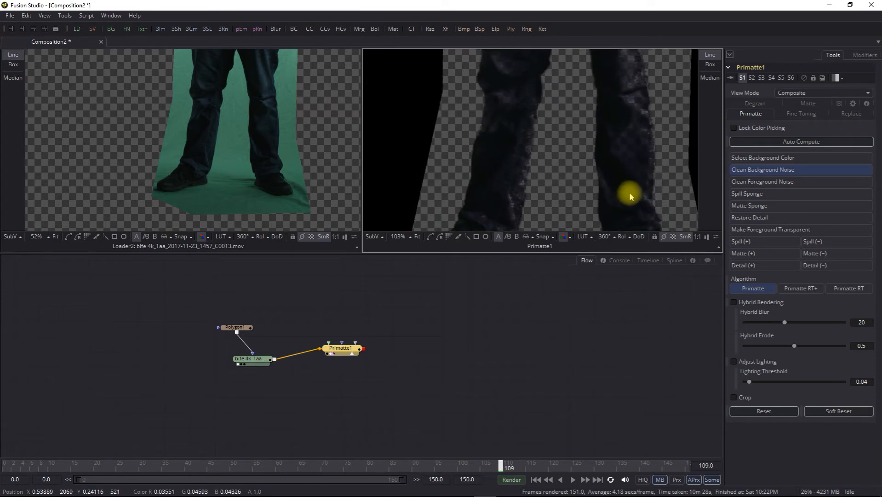
left_click(745, 181)
left_click_drag(633, 106, 636, 119)
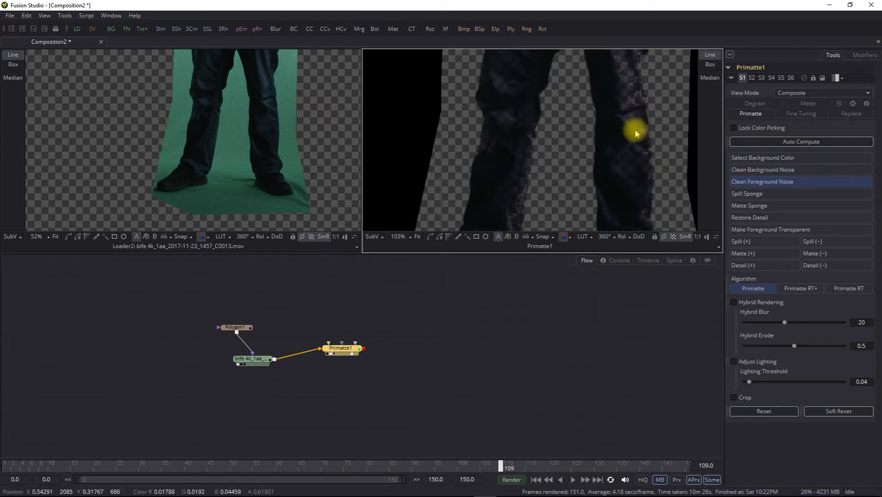
scroll(593, 183, "down", 3)
scroll(593, 98, "up", 3)
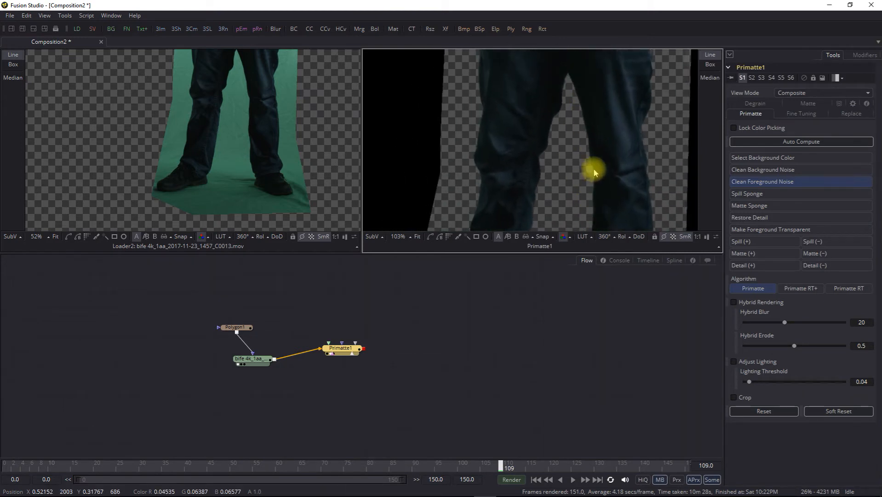
- Fit the keyed result in its view and connect Polygon1 to Primatte1 as an Effect Mask
scroll(568, 174, "up", 2)
scroll(584, 138, "up", 4)
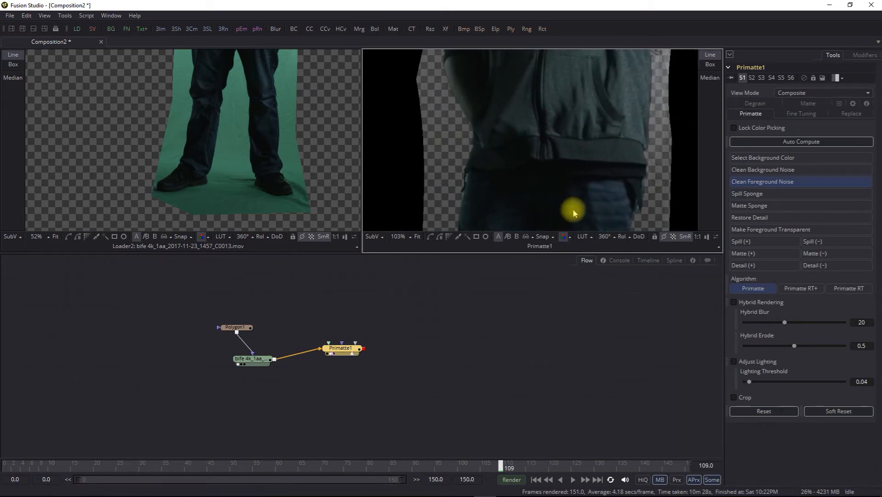
scroll(582, 137, "up", 4)
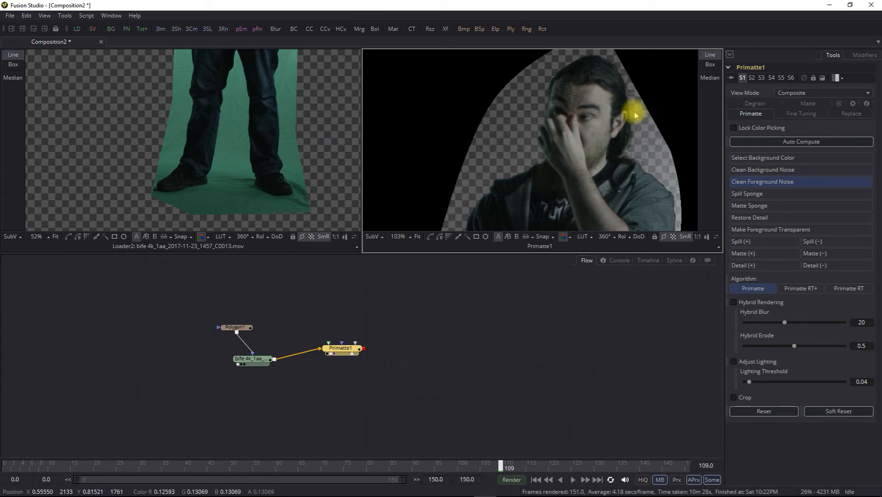
left_click(401, 238)
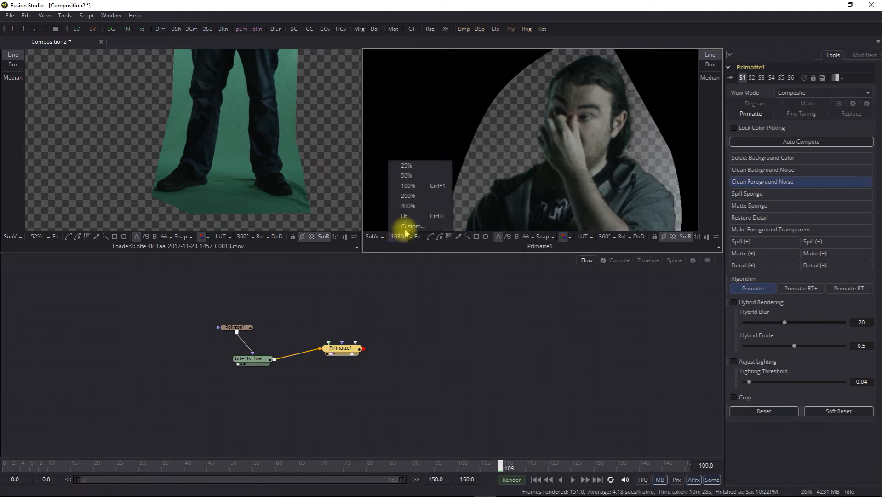
left_click(404, 219)
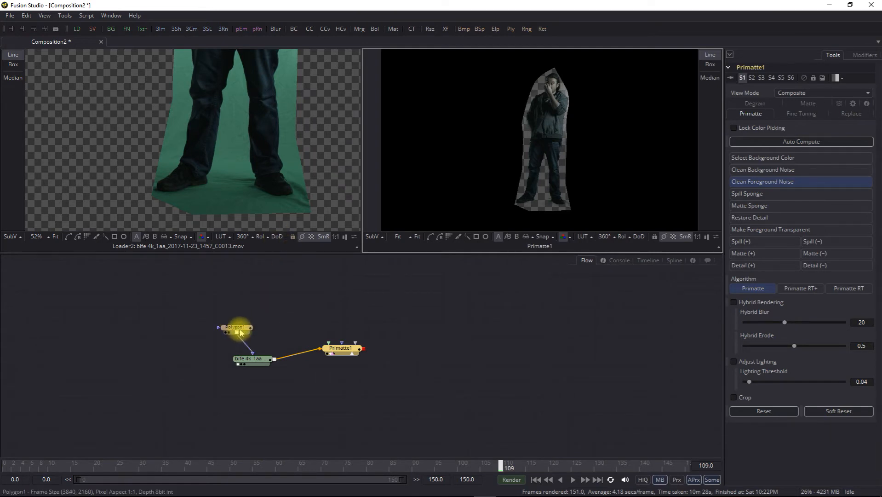
left_click_drag(238, 334, 342, 351)
left_click(263, 297)
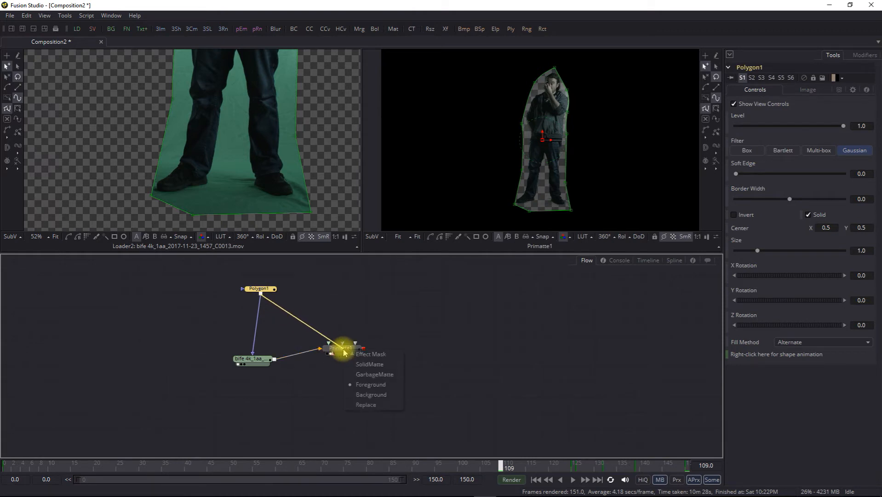
left_click(366, 355)
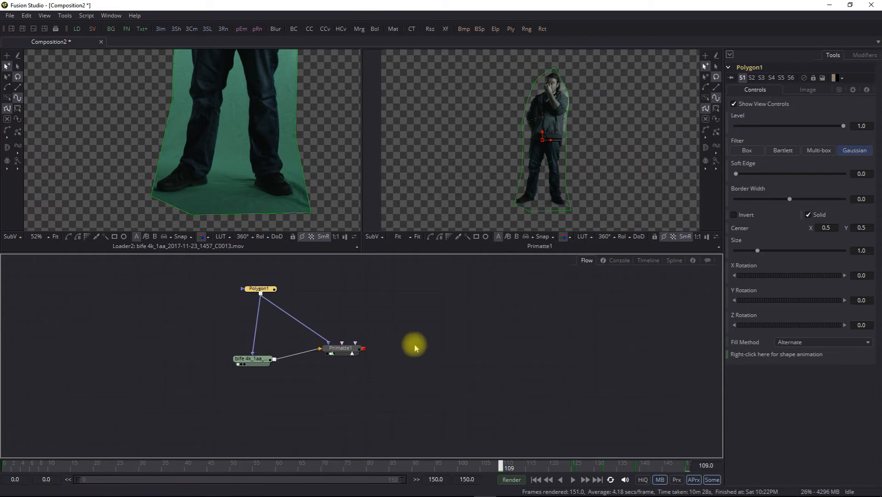
- Add a Saver whose output overwrites the existing Background0000.png sequence in the Green Screen Seq BG folder
left_click(93, 28)
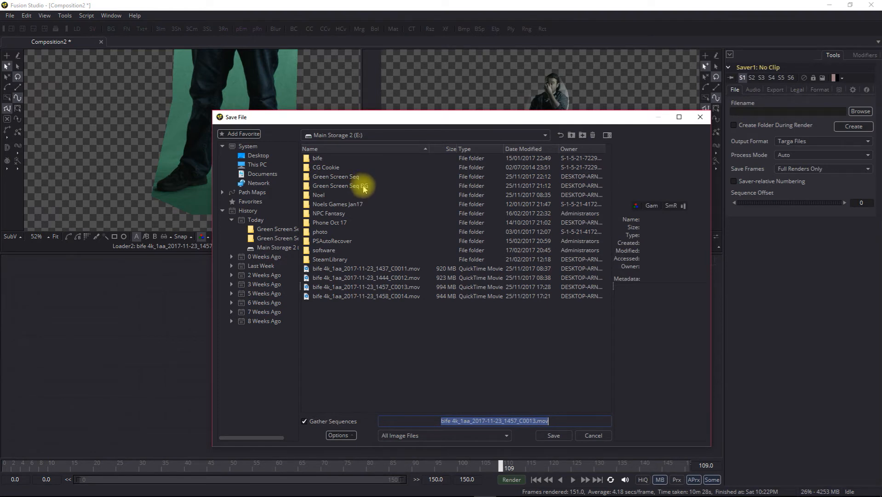
double_click(364, 186)
left_click(335, 159)
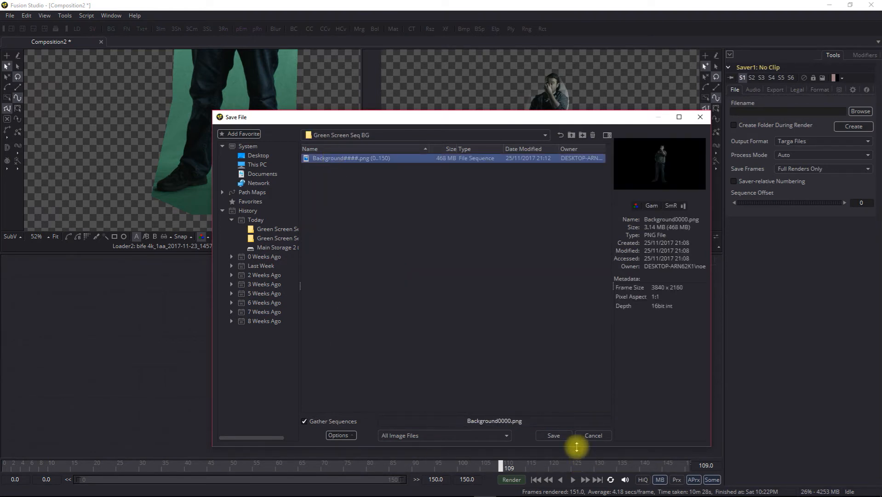
left_click(548, 436)
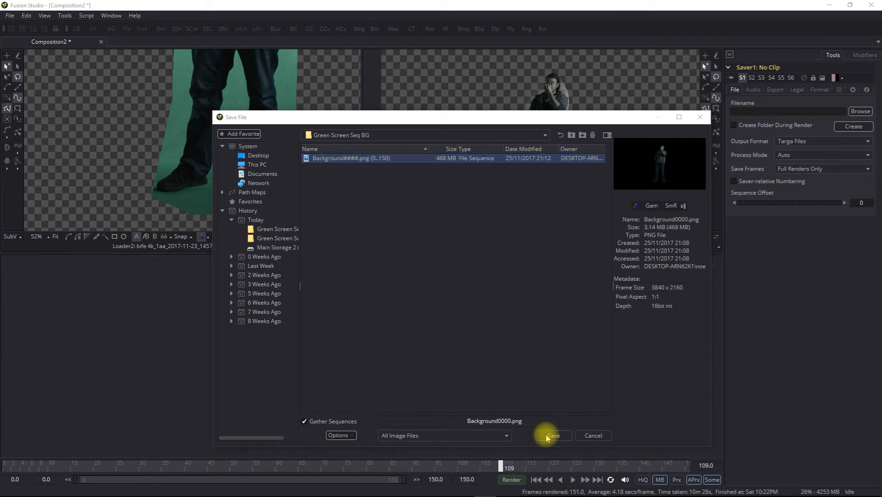
left_click(484, 281)
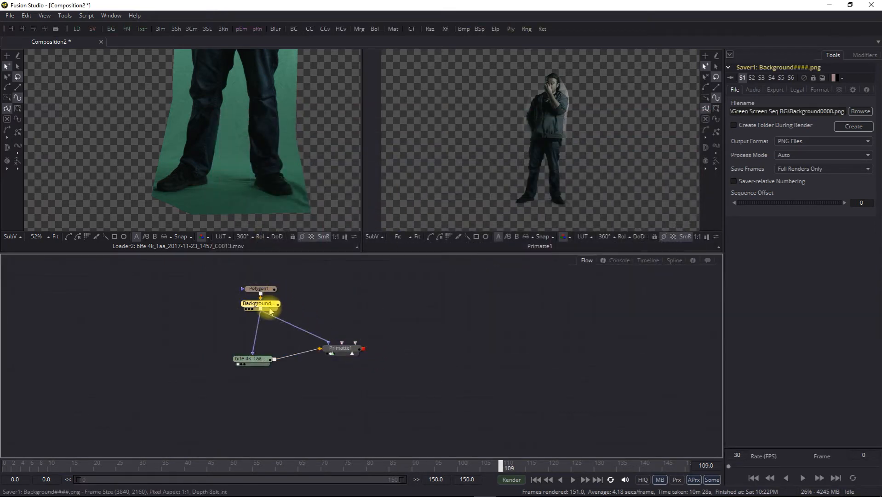
- Detach the Background saver from Polygon1 and the C0013 clip, and feed it from Primatte1's output
mouse_move(271, 312)
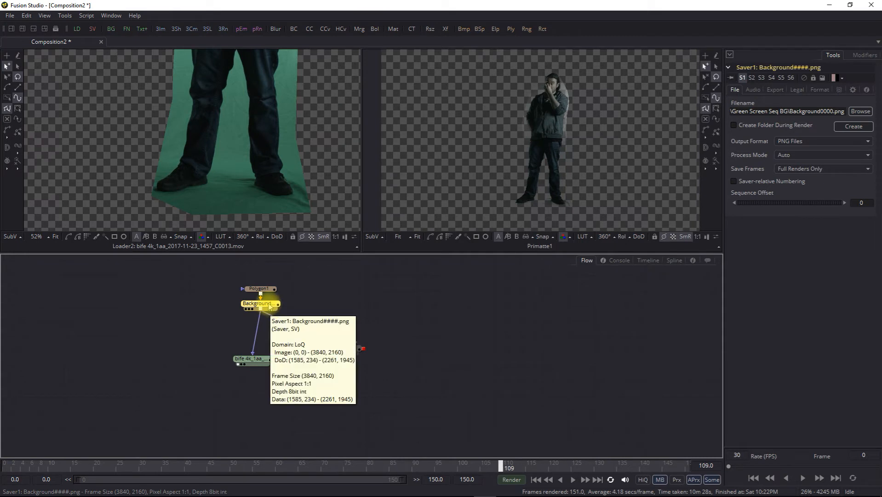
left_click_drag(271, 307, 457, 322)
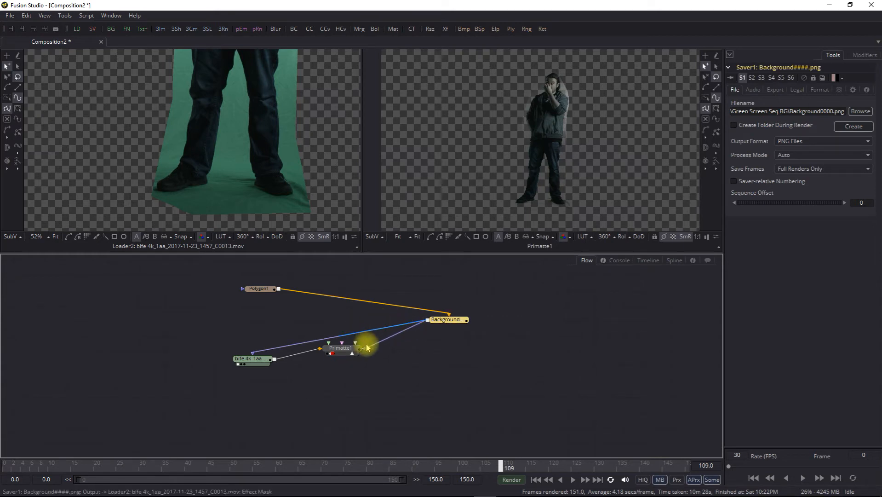
left_click_drag(368, 344, 395, 356)
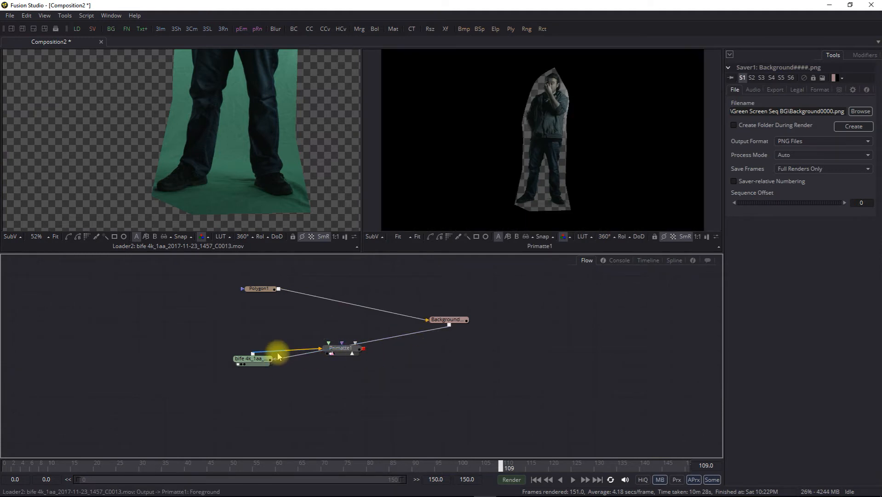
left_click_drag(278, 356, 404, 306)
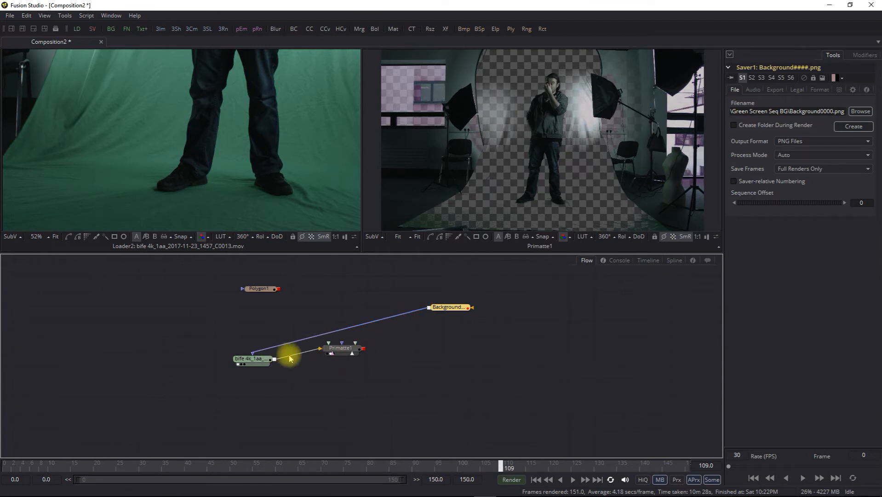
left_click(271, 348)
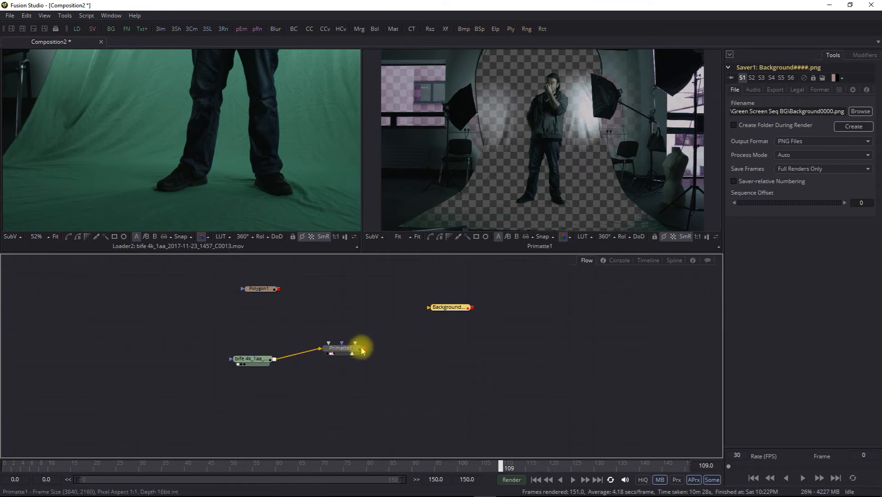
left_click_drag(362, 348, 458, 310)
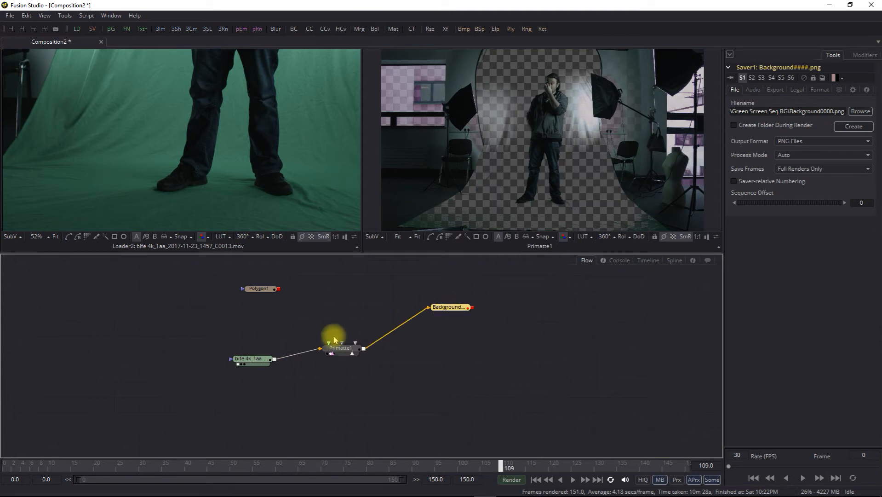
- Reconnect Polygon1 as the mask of the C0013 clip and as Primatte1's Effect Mask
left_click_drag(279, 288, 252, 359)
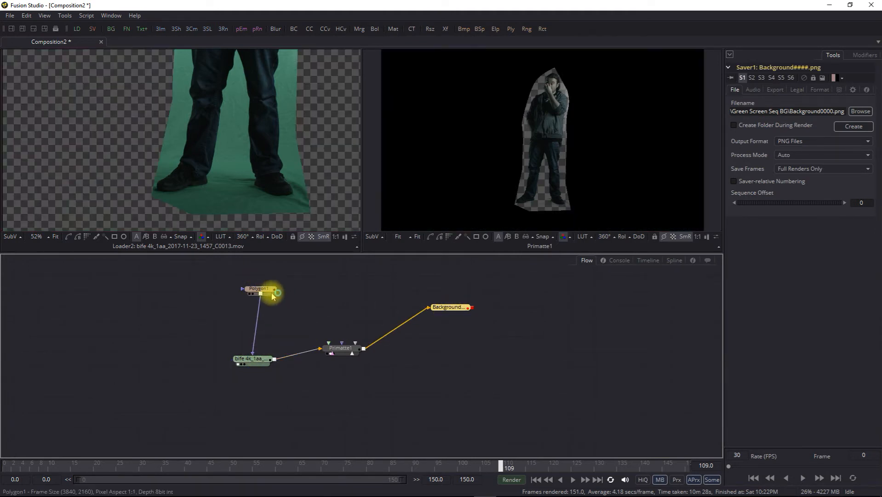
left_click_drag(263, 296, 346, 351)
left_click(364, 355)
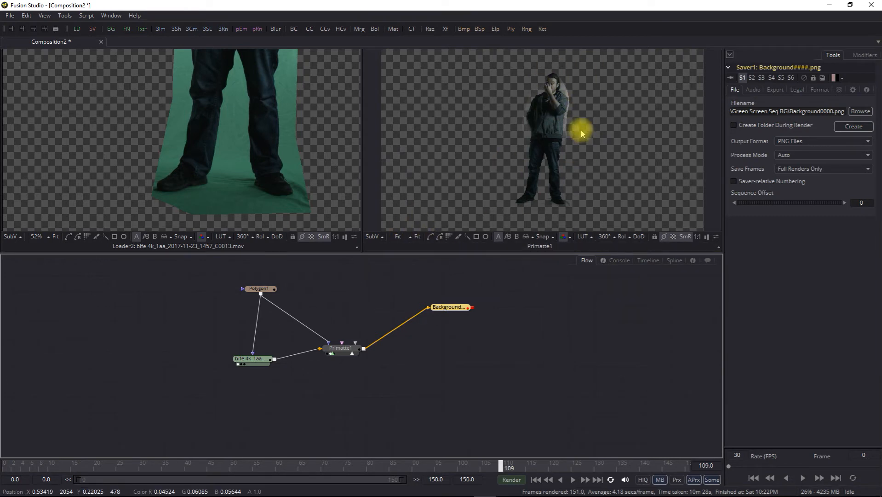
- Display Primatte1's alpha channel at 50% zoom, framed on the man's upper body
left_click(398, 236)
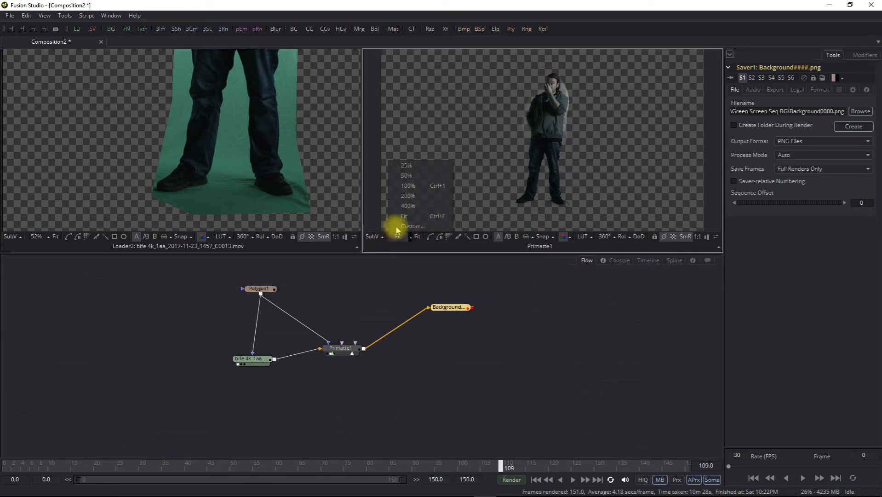
left_click(415, 177)
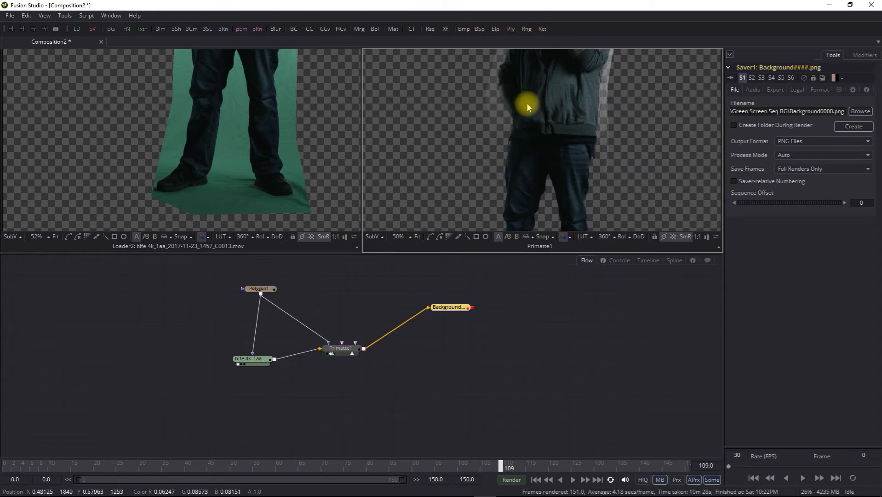
left_click_drag(527, 107, 489, 217)
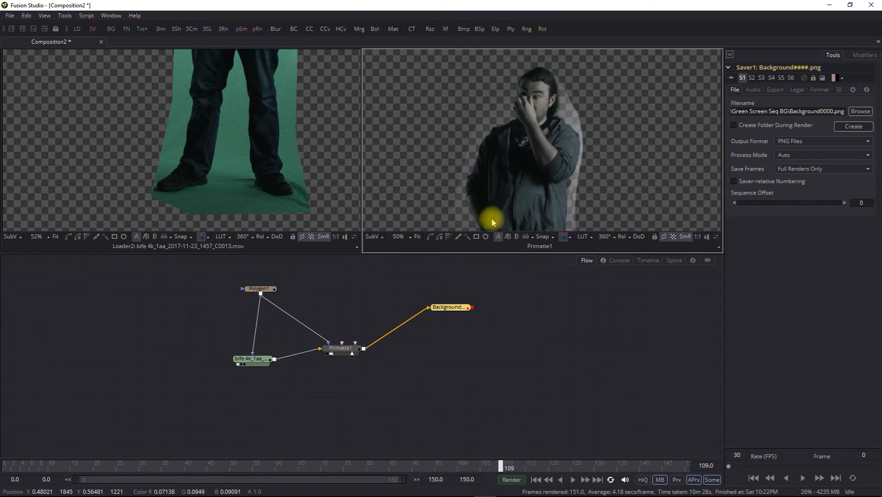
left_click(563, 236)
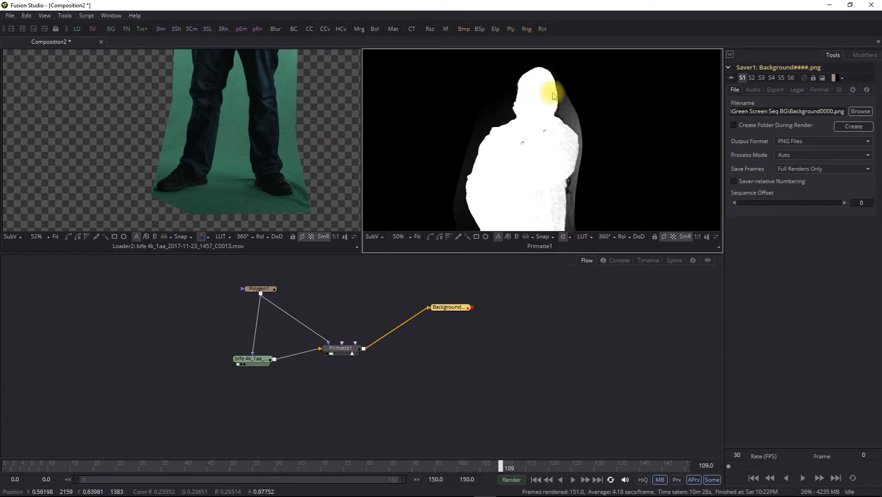
- In Primatte1, clean the background noise beside the man's head on the picture-right side, and the foreground noise on his picture-right upper arm
left_click(341, 350)
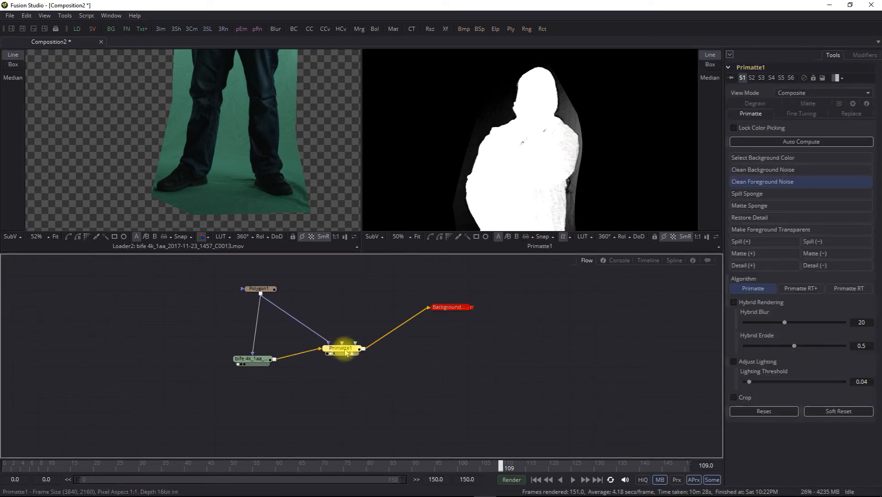
left_click(752, 170)
left_click(572, 110)
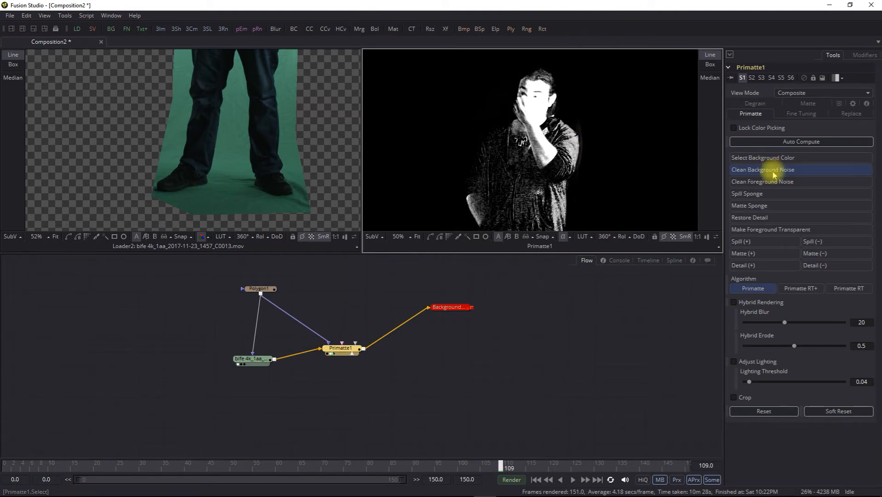
left_click(763, 182)
left_click(565, 147)
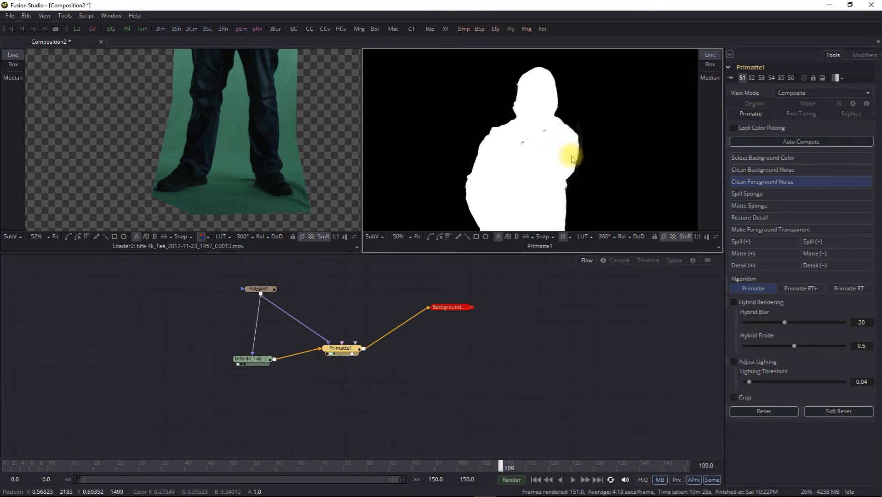
- Clean the background noise on the floor beside the picture-right shoe, and the foreground noise with a short stroke up the same trouser leg
left_click_drag(510, 145, 536, 6)
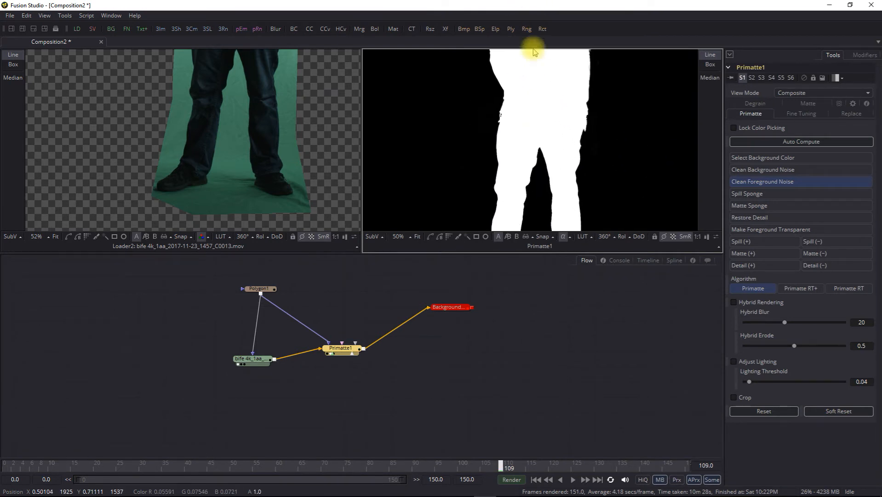
left_click_drag(512, 209, 524, 101)
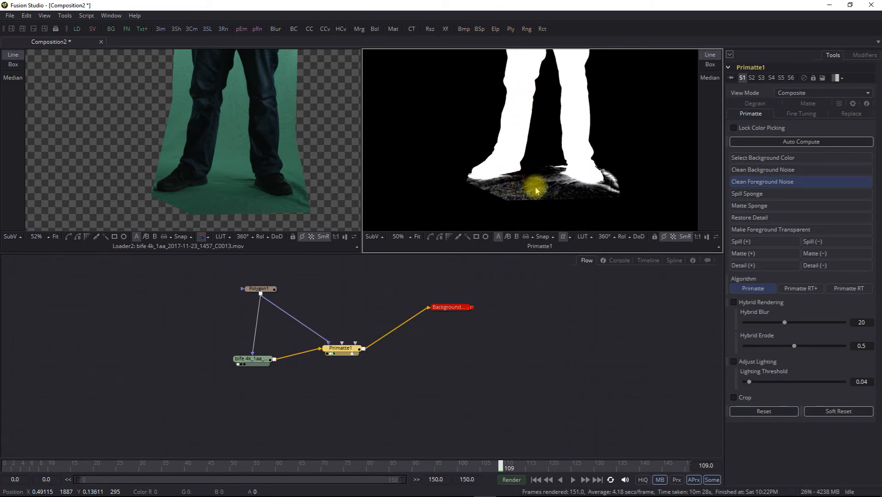
left_click(777, 170)
left_click_drag(608, 174, 615, 180)
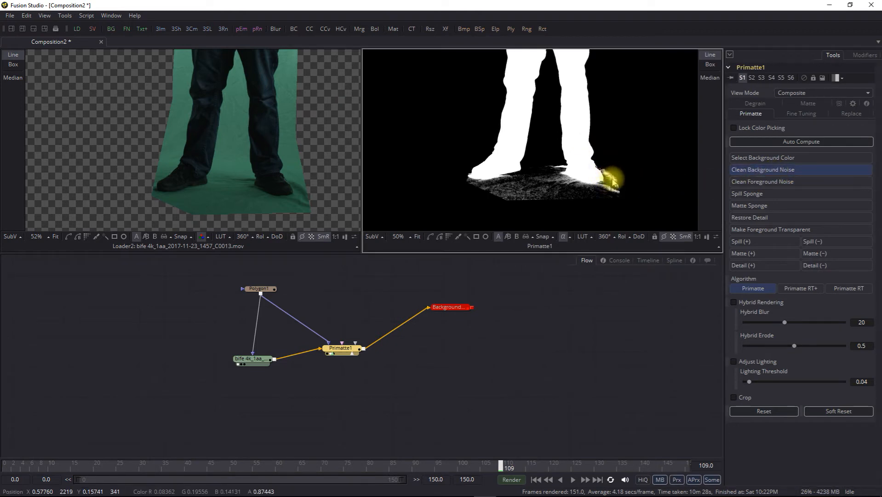
left_click(744, 182)
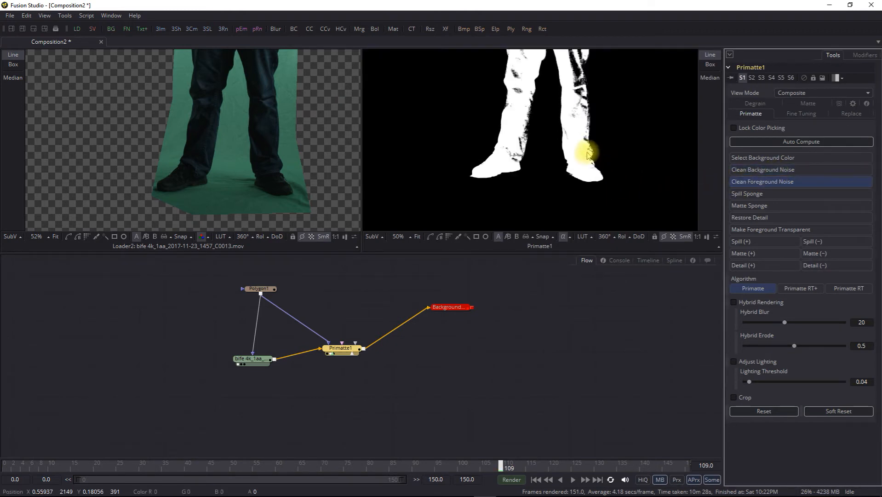
mouse_move(585, 148)
left_mouse_down()
mouse_move(576, 79)
mouse_move(584, 120)
left_mouse_up()
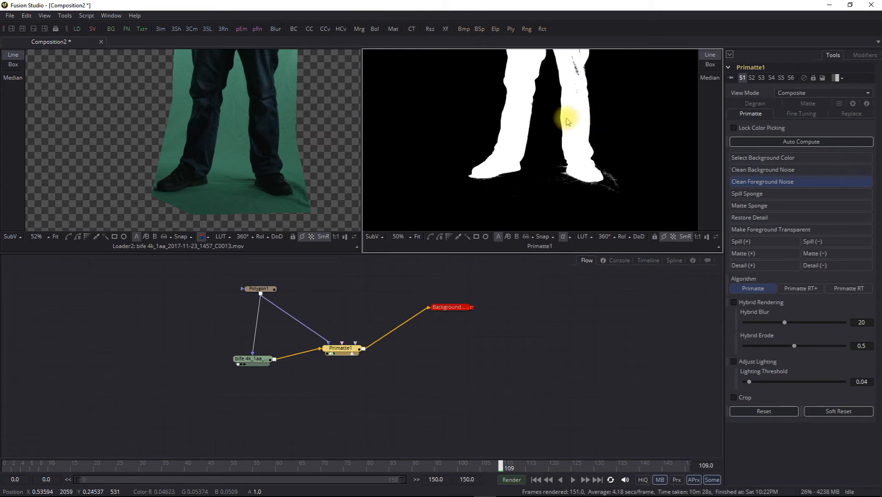
- Inspect the Primatte1 matte, return its viewer to full colour, and render the Background PNG sequence over frames 0 to 150
scroll(563, 194, "up", 5)
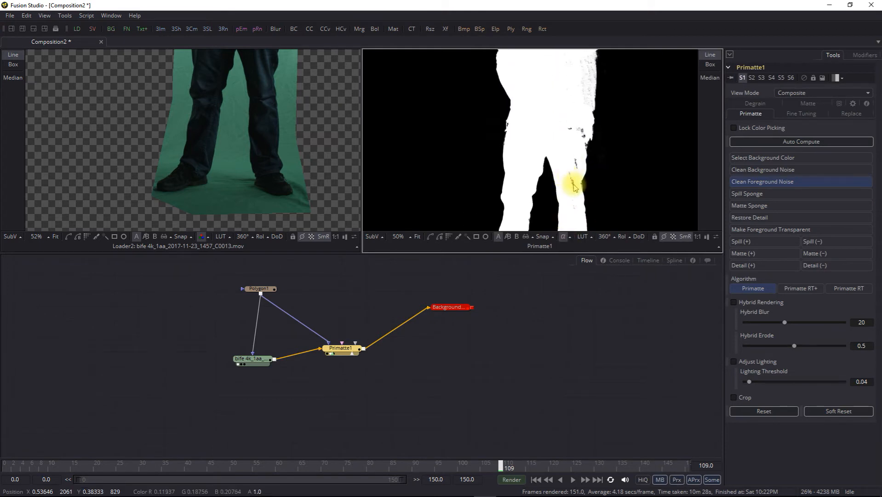
scroll(528, 183, "down", 2)
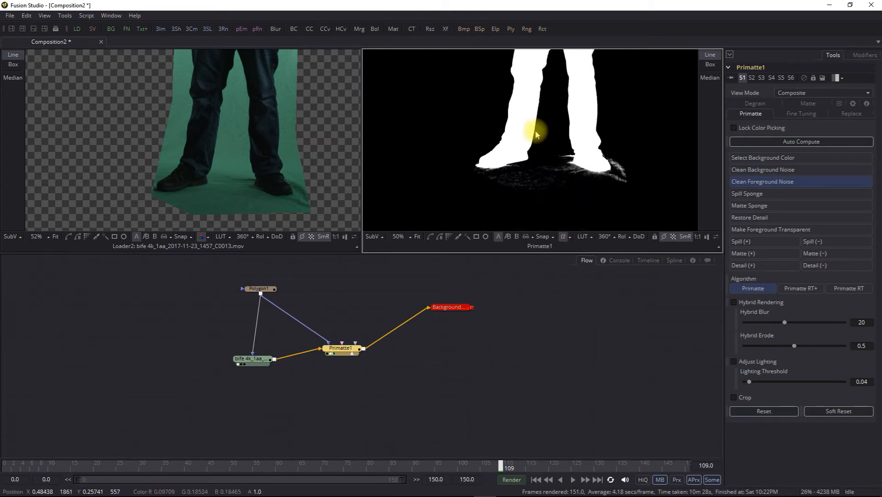
scroll(528, 134, "up", 6)
scroll(506, 353, "up", 2)
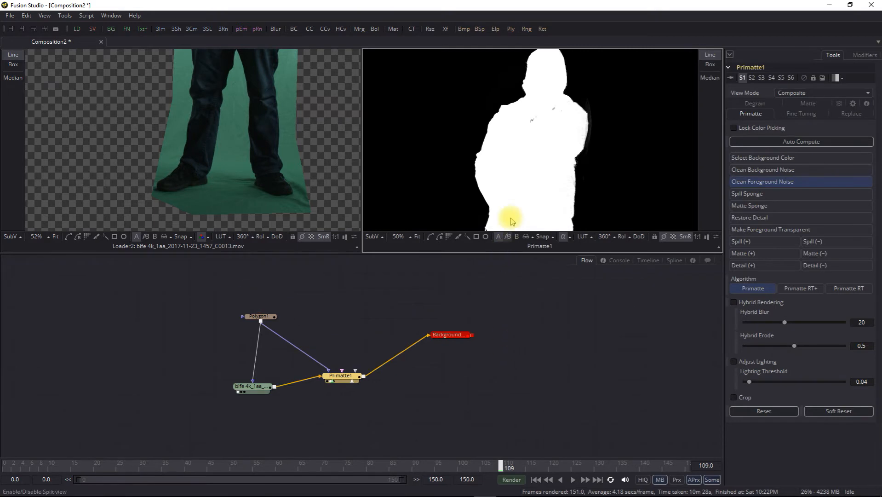
left_click(460, 335)
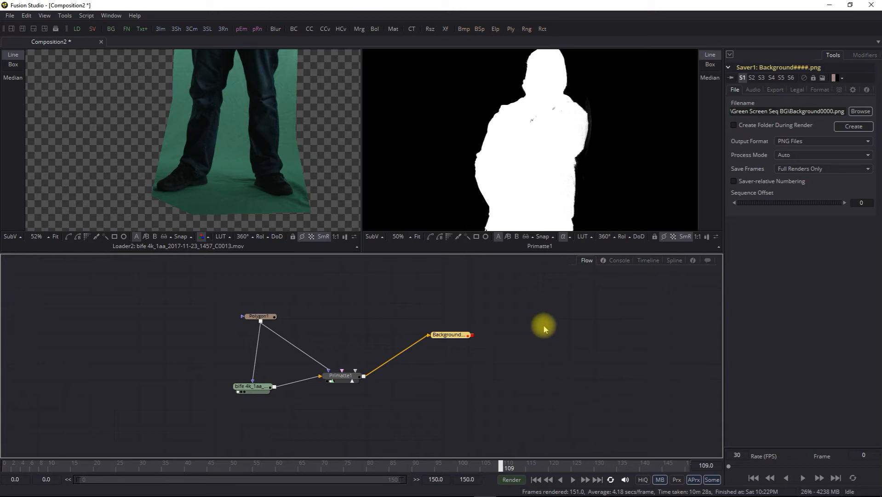
left_click(562, 237)
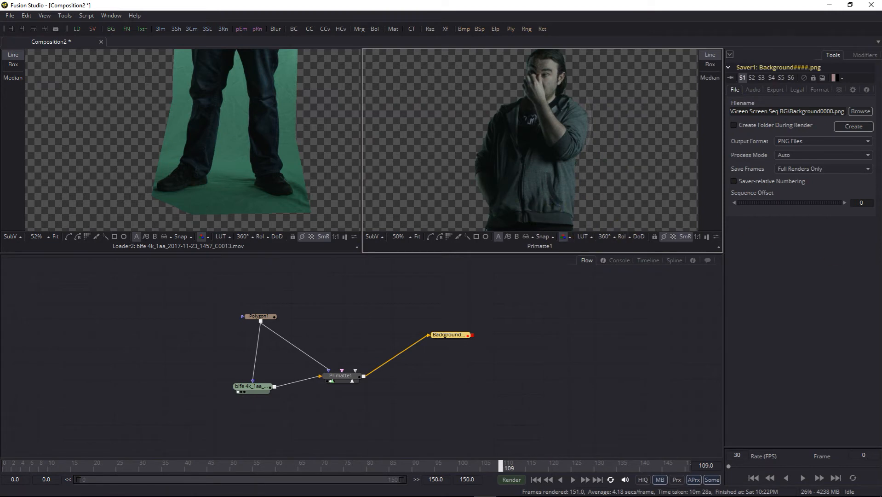
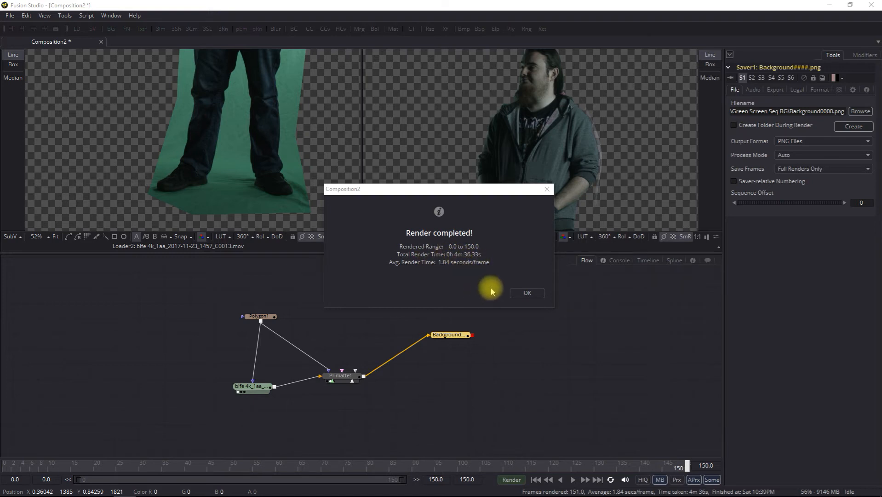
left_click(527, 293)
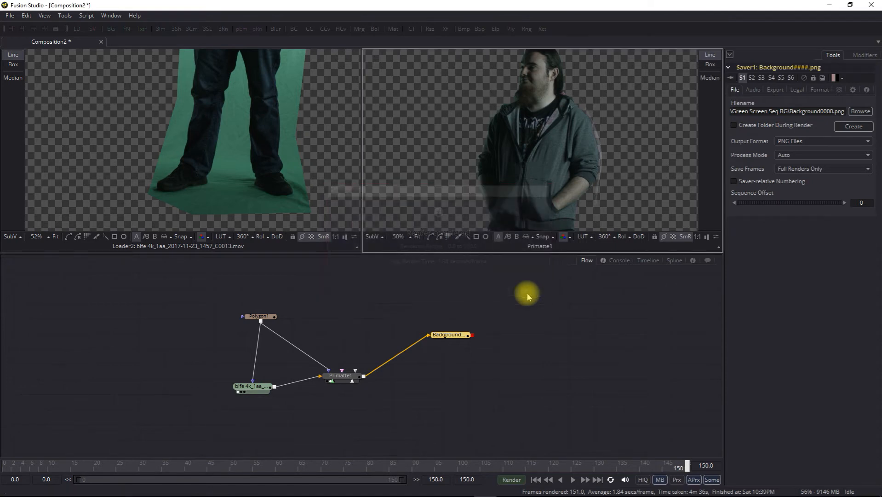
- Save the composition as GS Mars in the Green Screen Seq folder
left_click(10, 15)
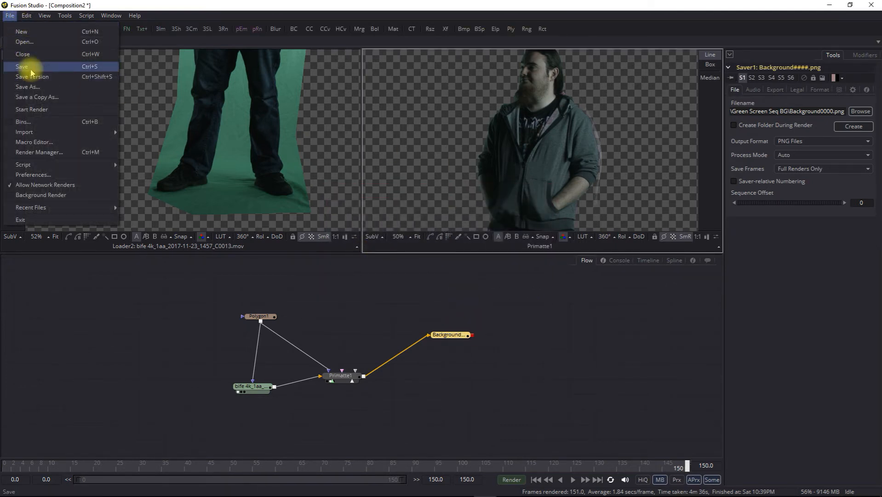
left_click(53, 73)
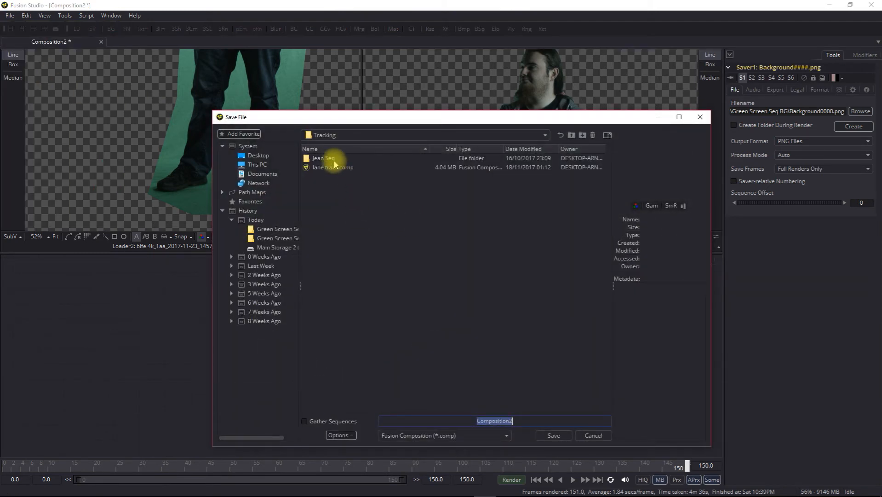
left_click(276, 228)
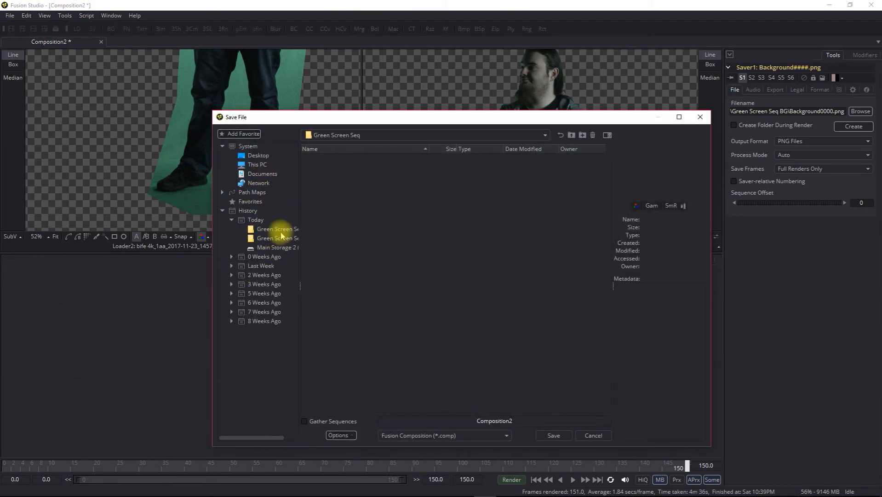
left_click(510, 420)
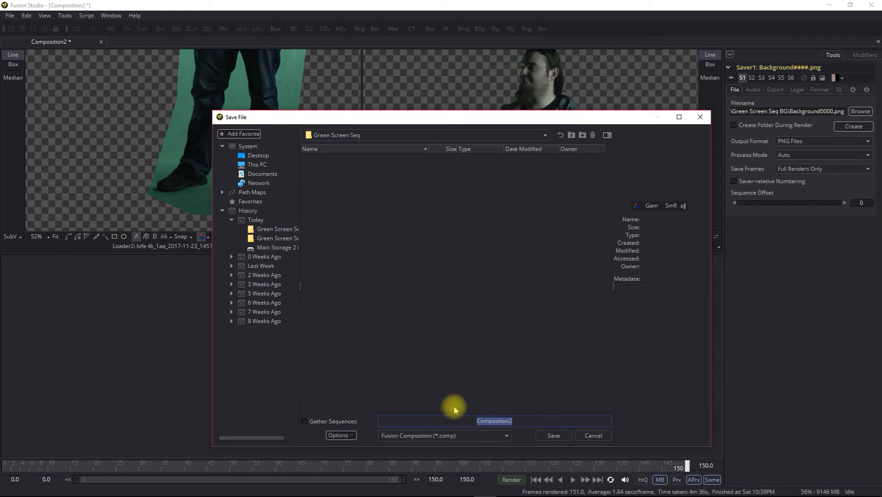
type("G")
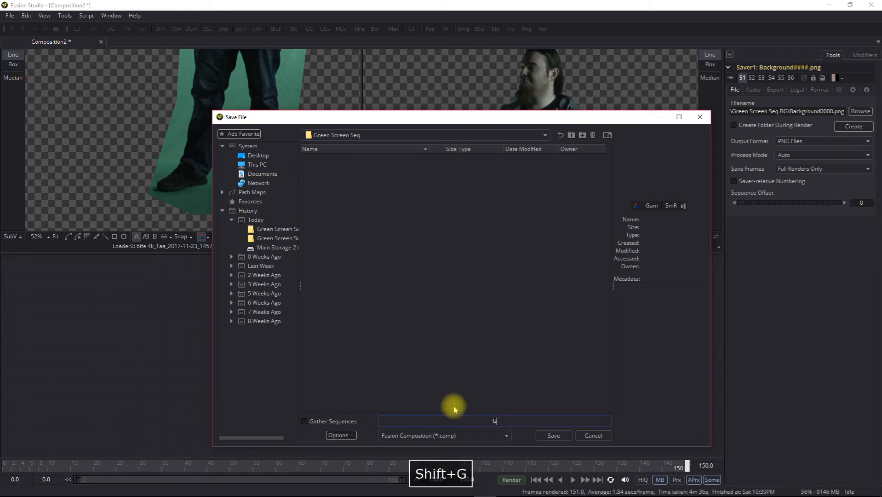
type("S Mars")
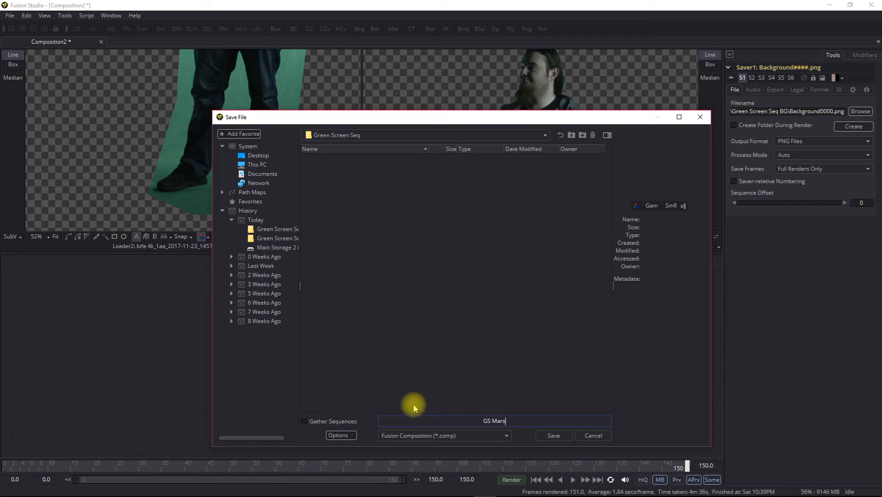
left_click(553, 436)
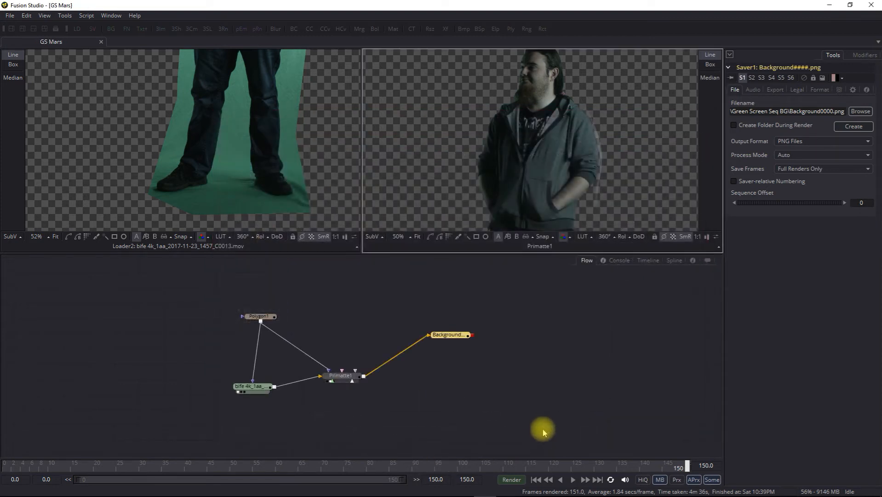
- Close Fusion Studio, switch to the mars.blend scene in Blender, and look over the ground terrain
left_click(874, 5)
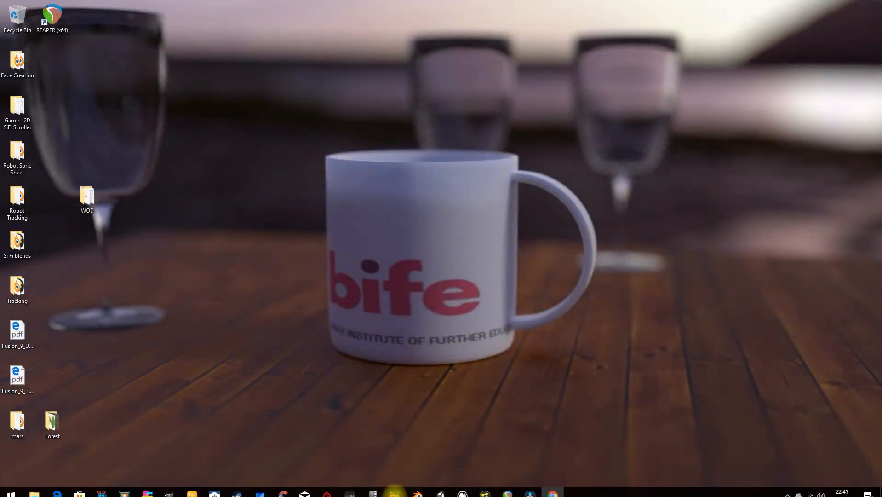
left_click(418, 488)
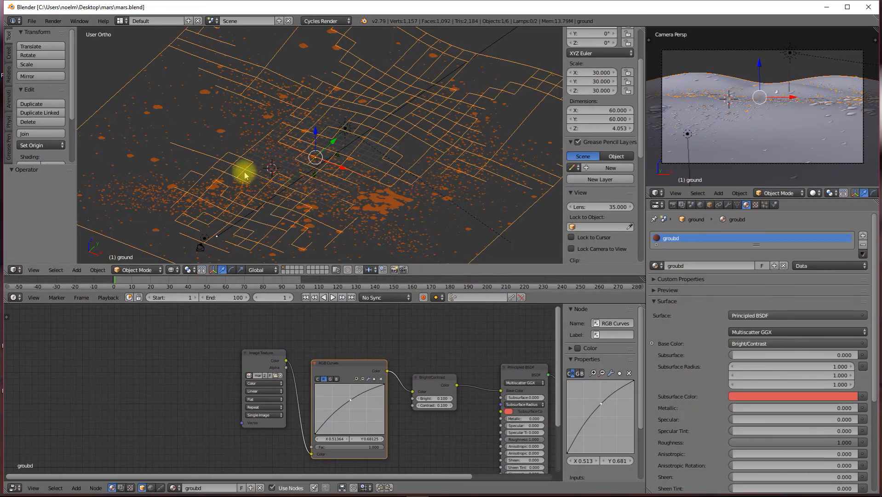
left_click_drag(244, 171, 288, 156)
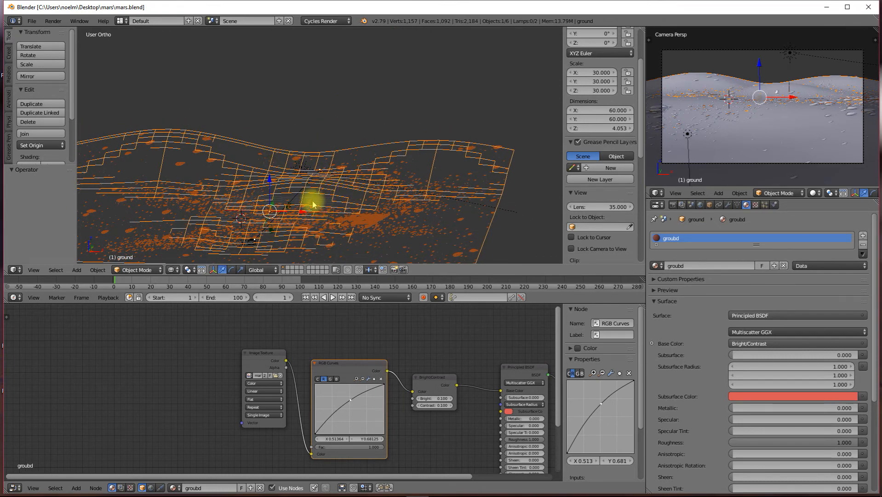
left_click_drag(309, 210, 394, 174)
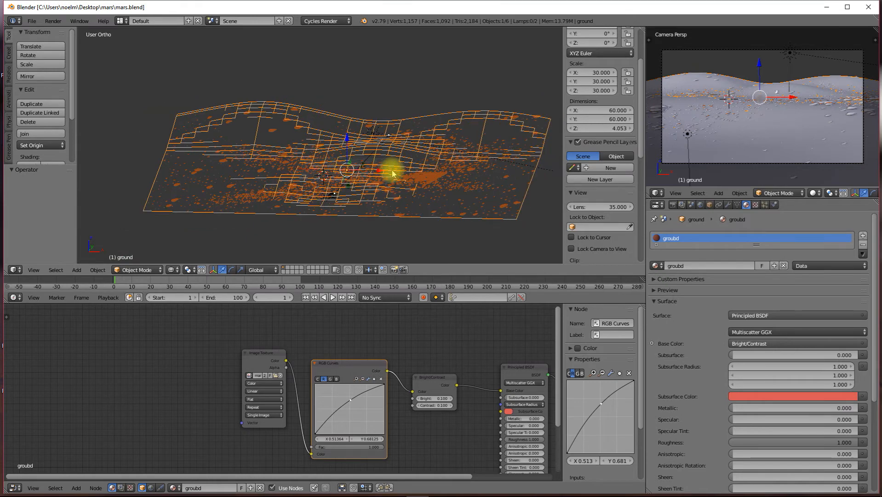
scroll(393, 173, "up", 1)
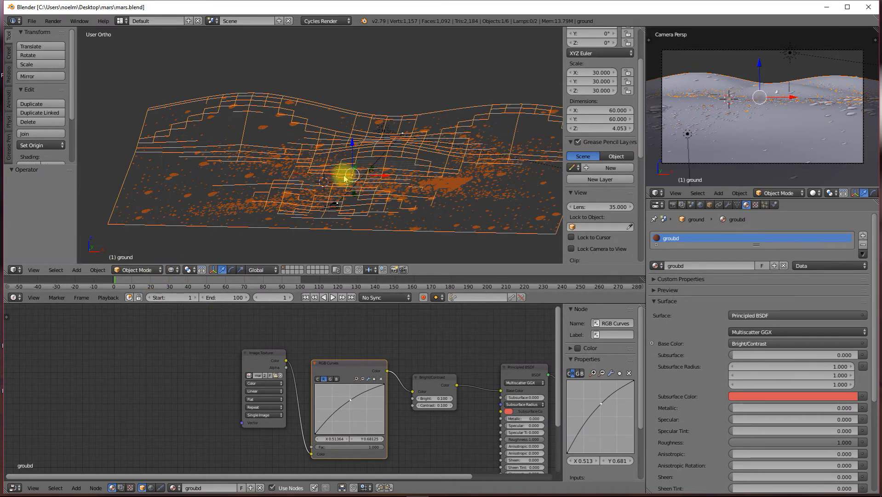
- Preview the Mars terrain through the camera with Rendered shading, enlarging the 3D view to full window and back
key("KP_0")
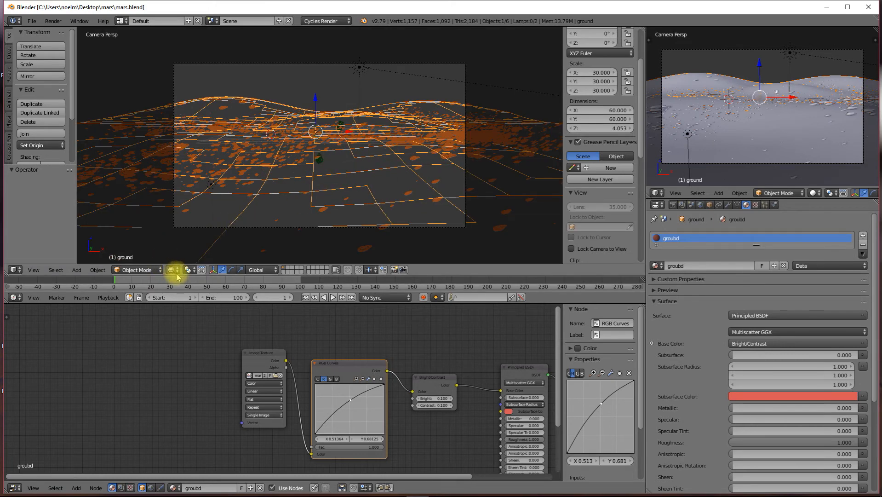
left_click(174, 271)
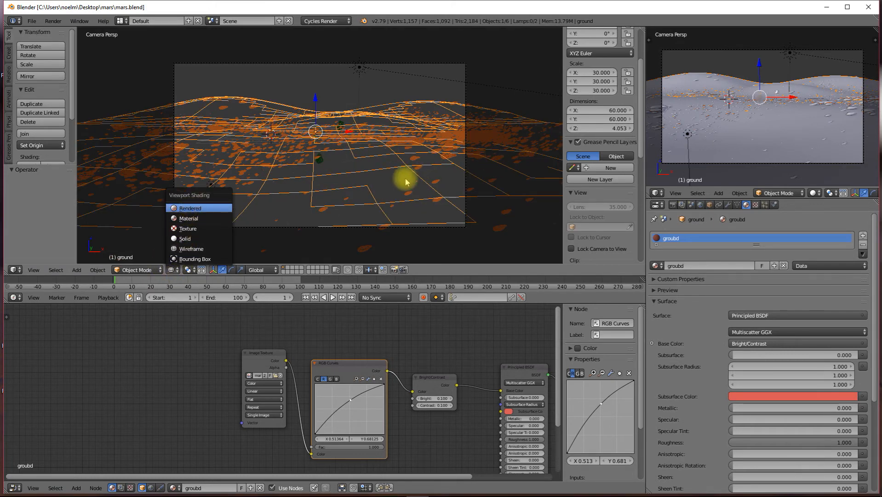
key("Return")
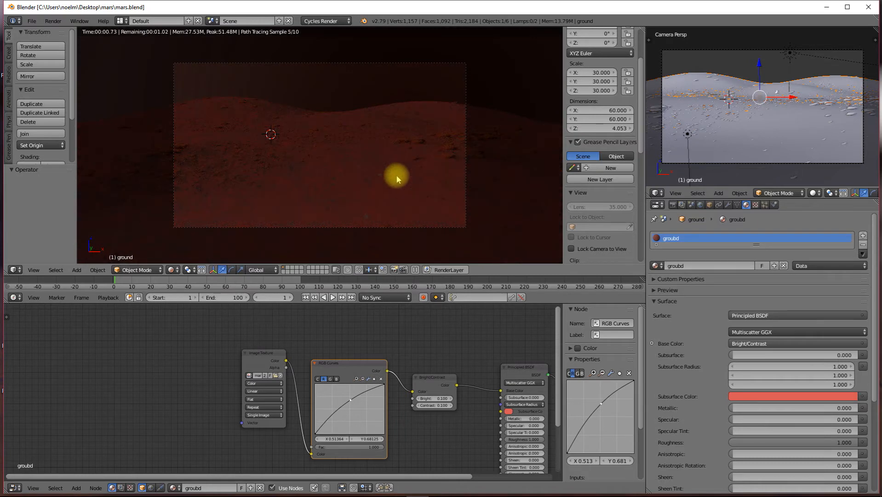
scroll(398, 180, "up", 1)
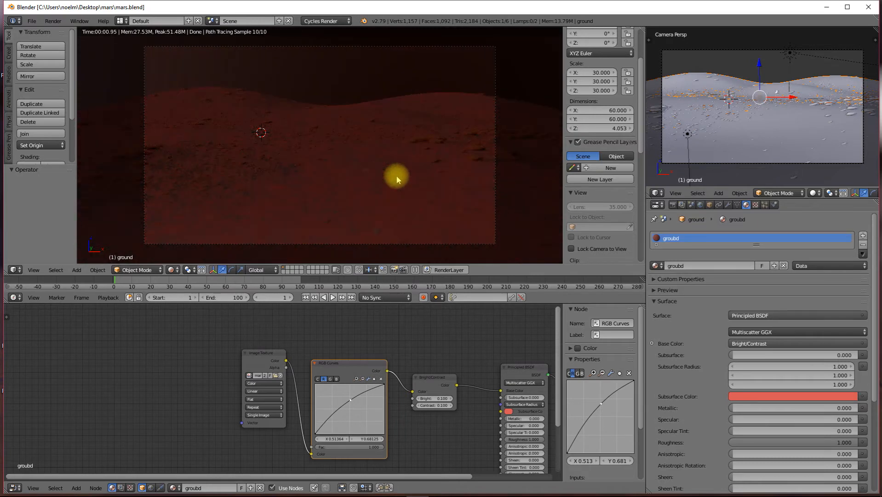
key("ctrl+Up")
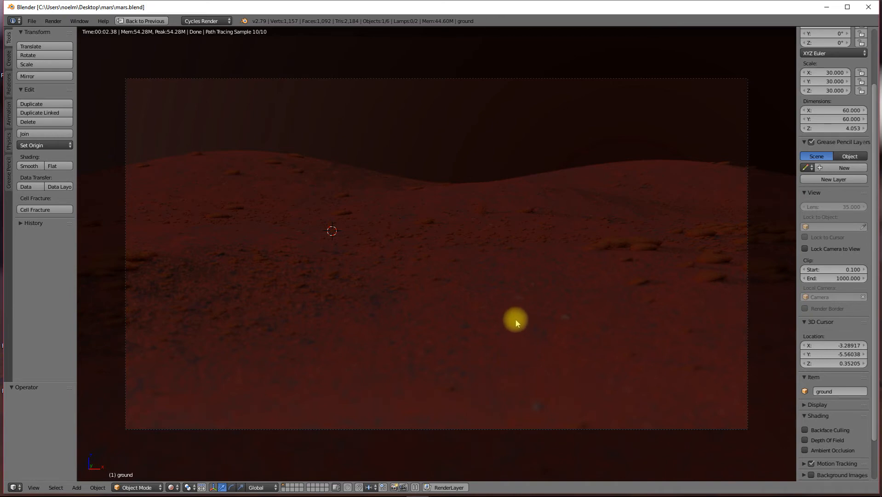
key("ctrl+Up")
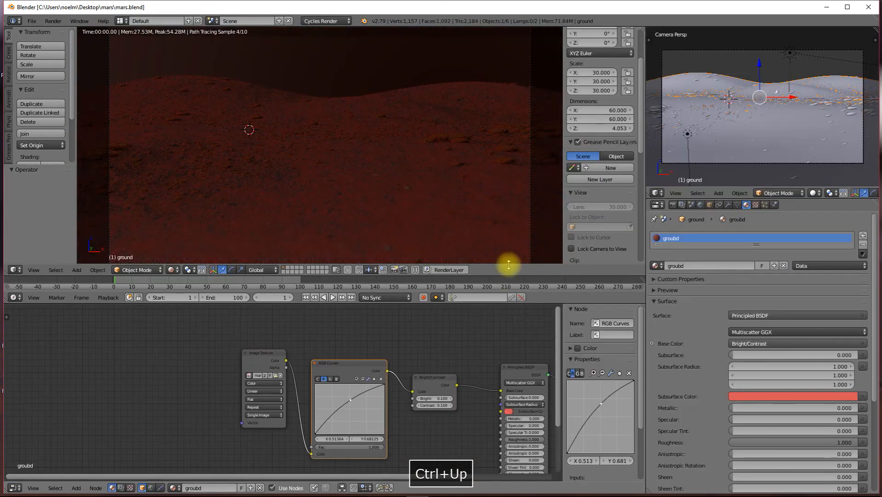
- Set the main 3D view to Solid shading and add a plane mesh at the 3D cursor from the top view
left_click(169, 270)
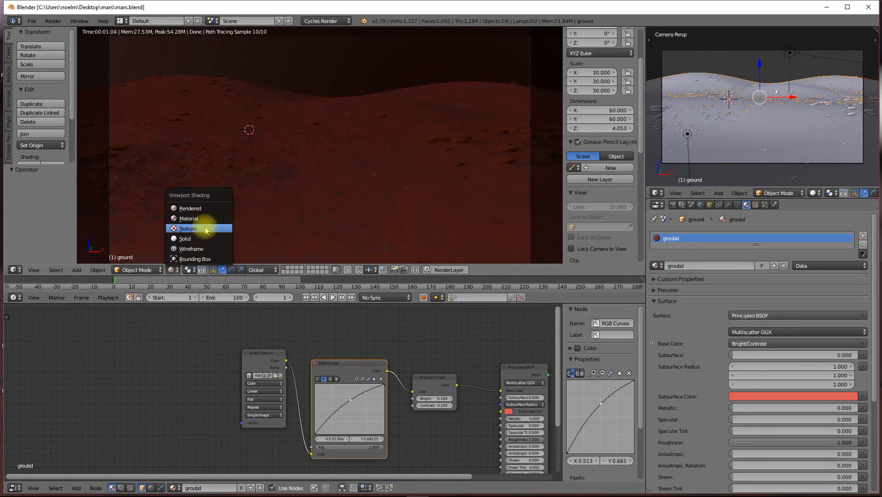
left_click(201, 239)
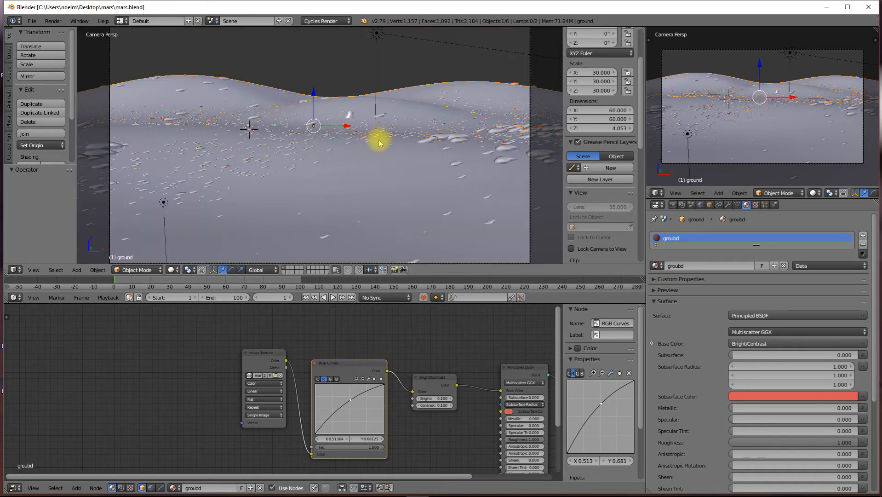
left_click_drag(369, 143, 286, 148)
scroll(275, 136, "down", 2)
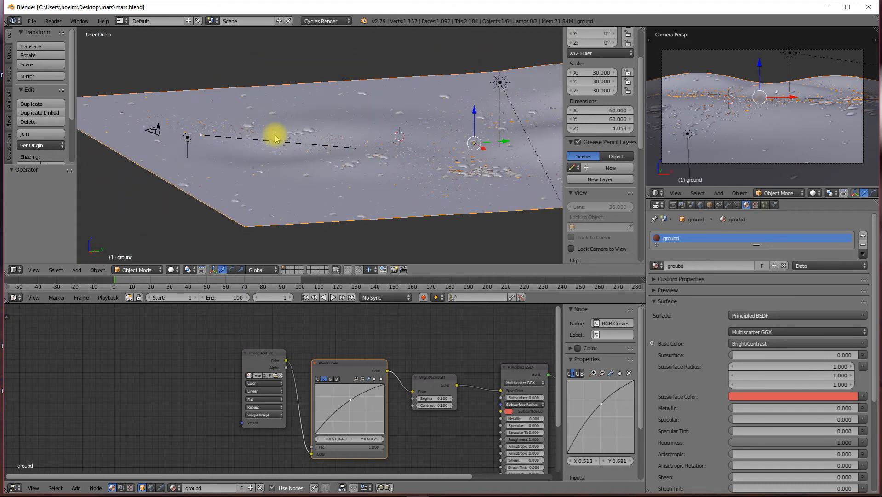
key("KP_7")
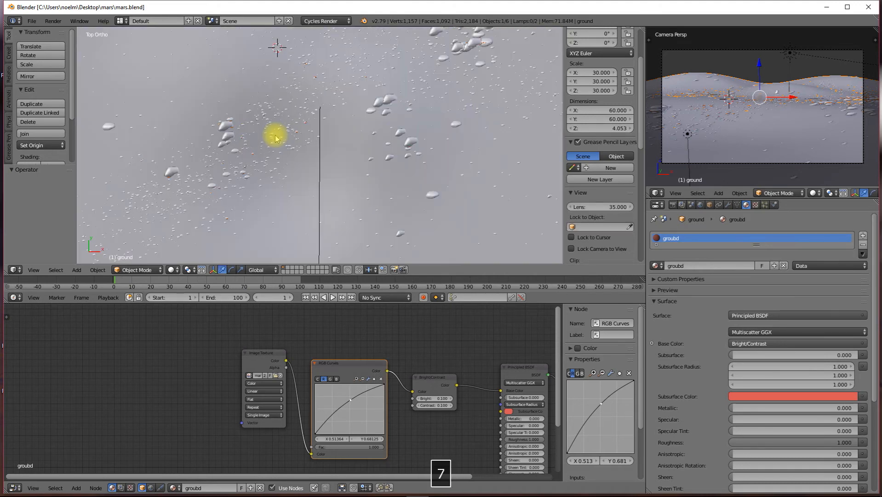
key("shift+a")
mouse_move(276, 134)
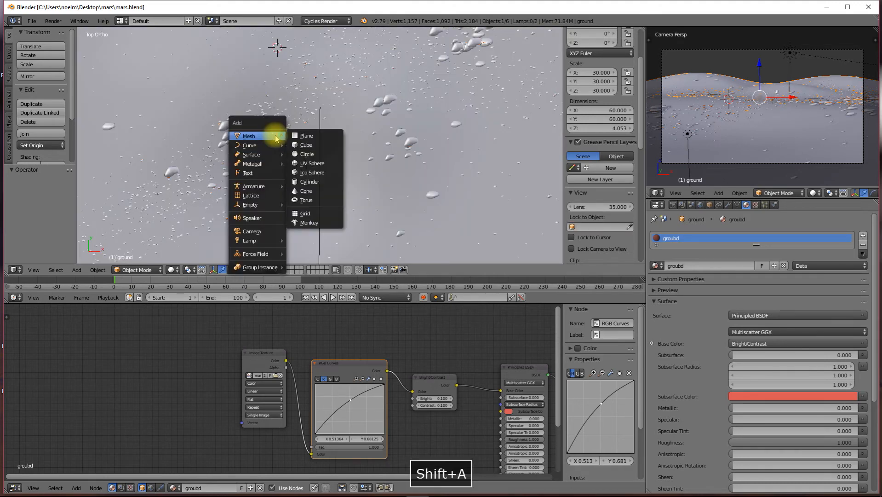
left_click(316, 132)
- Rename the new plane as Shoulder and show it in the right orthographic view
scroll(621, 213, "down", 8)
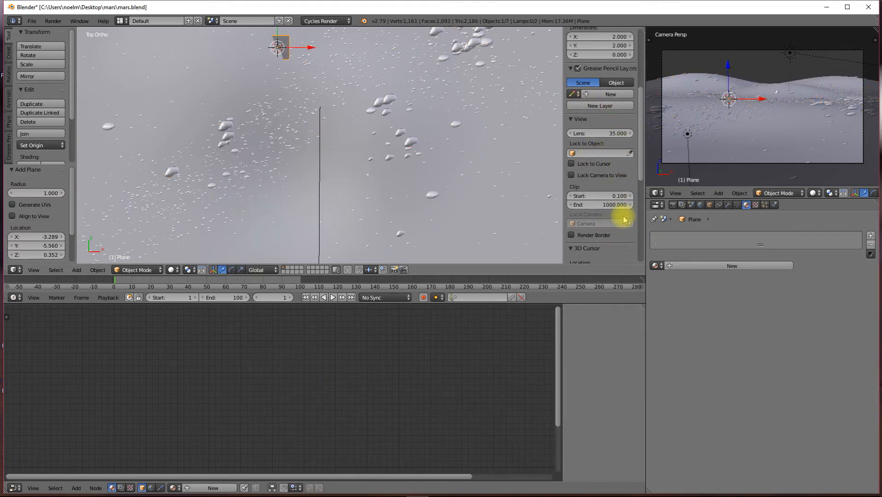
left_click(592, 225)
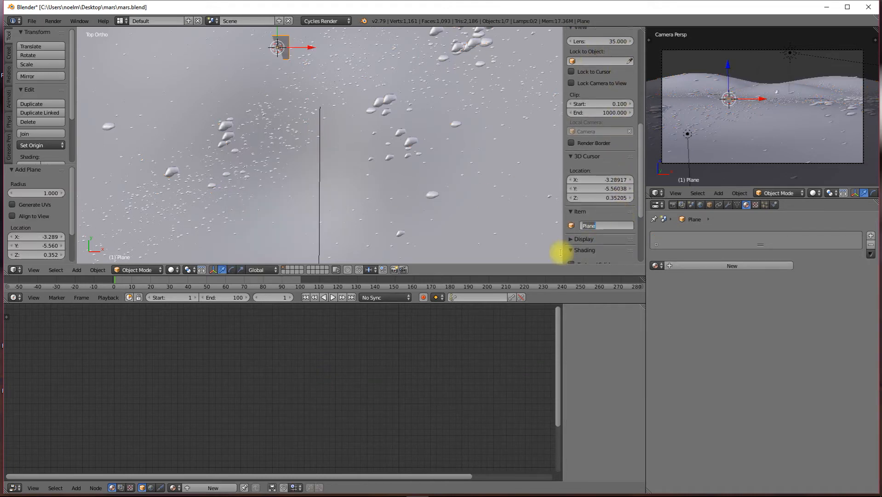
type("Shoulder")
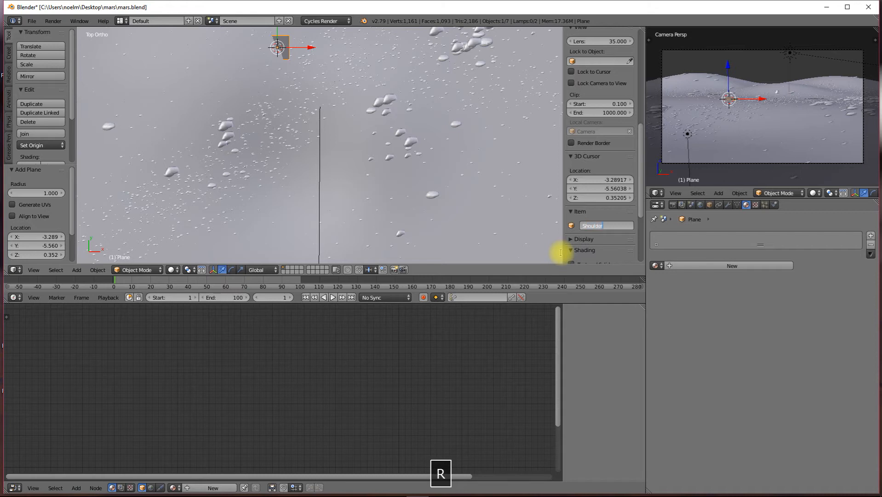
key("Return")
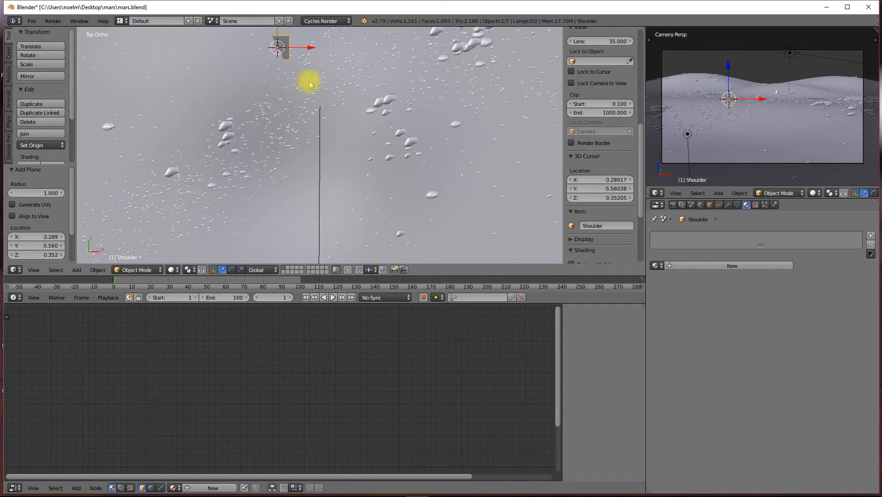
key("KP_3")
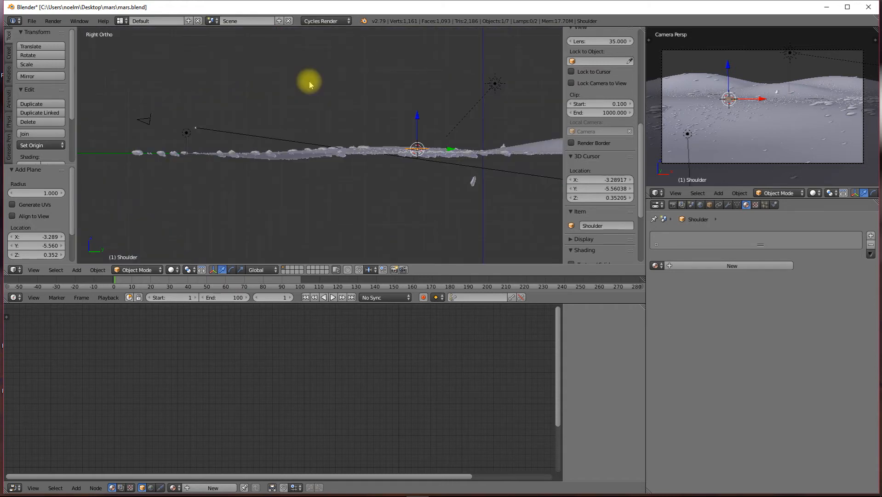
- Rotate the Shoulder plane -90° to stand upright and move it about -20.58 in Y and 2.18 in Z toward the camera
scroll(612, 221, "down", 6)
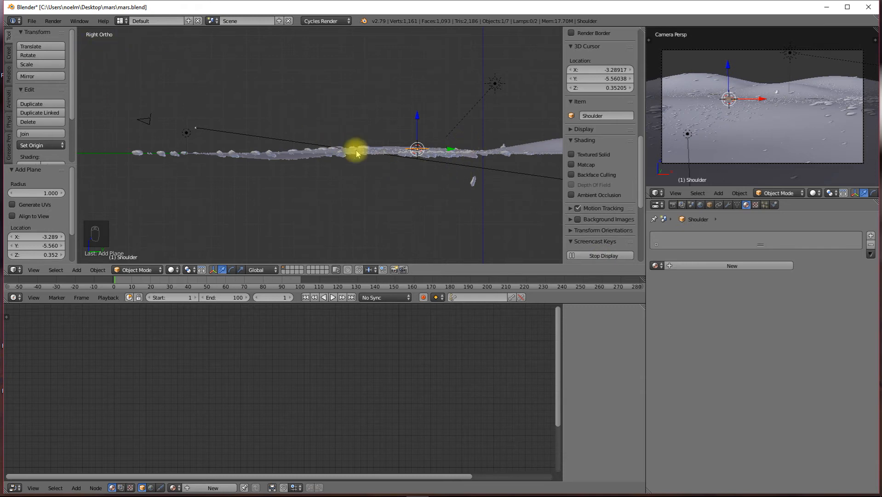
key("r")
left_click(391, 171)
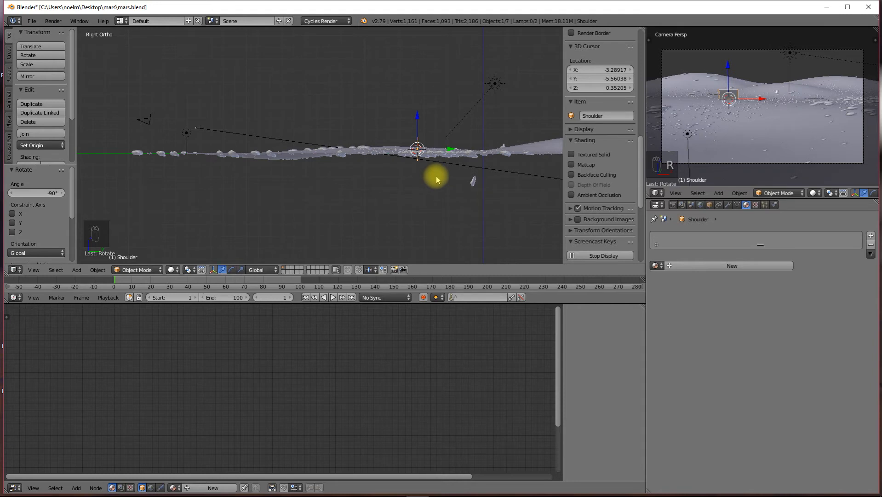
key("g")
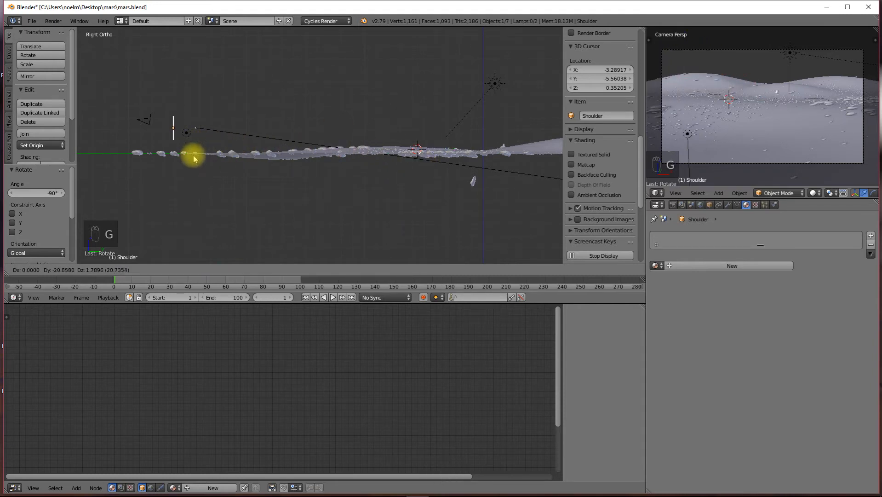
left_click(194, 156)
- From the top view, move the Shoulder plane about 3.6 in X and 0.43 in Y in front of the camera, and show the front view
key("KP_7")
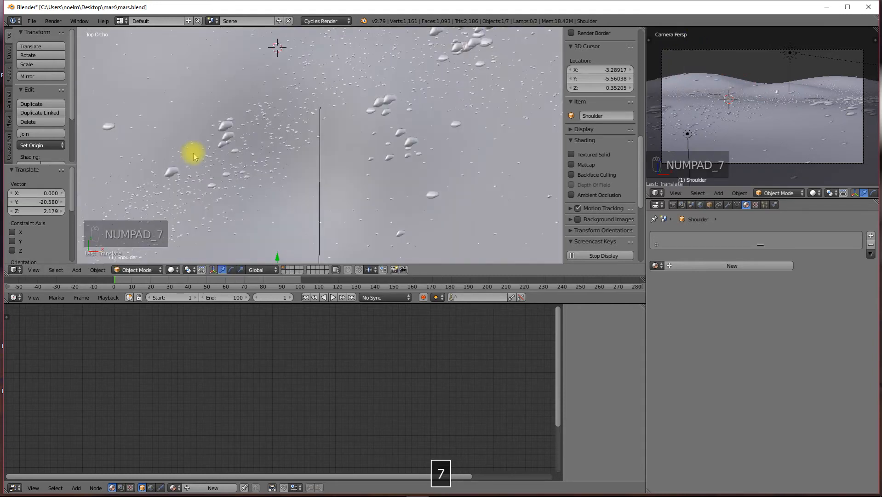
scroll(304, 136, "down", 5)
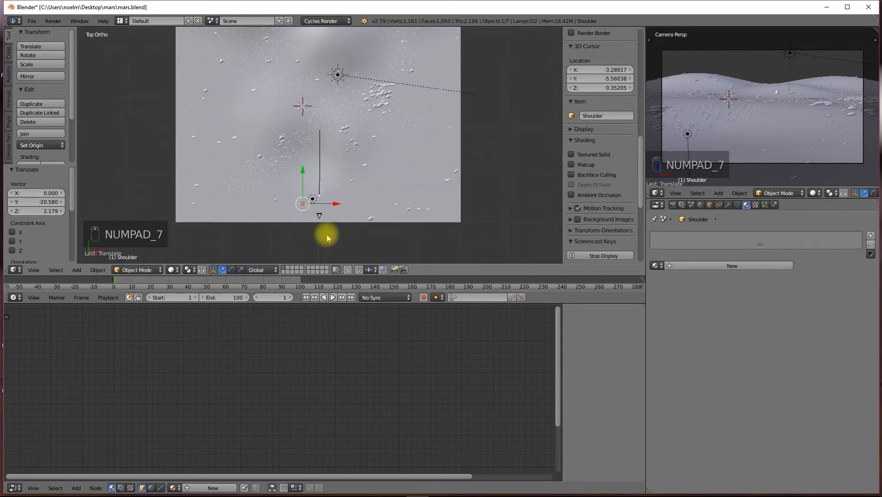
key("KP_Decimal")
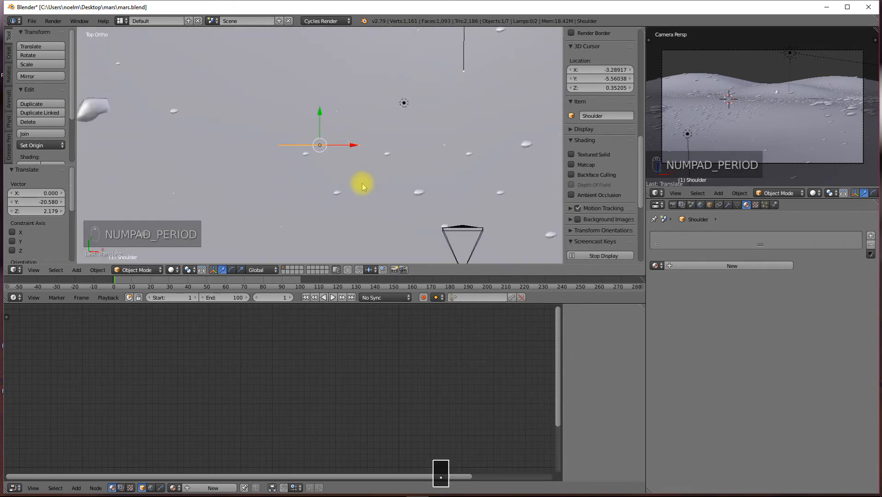
key("g")
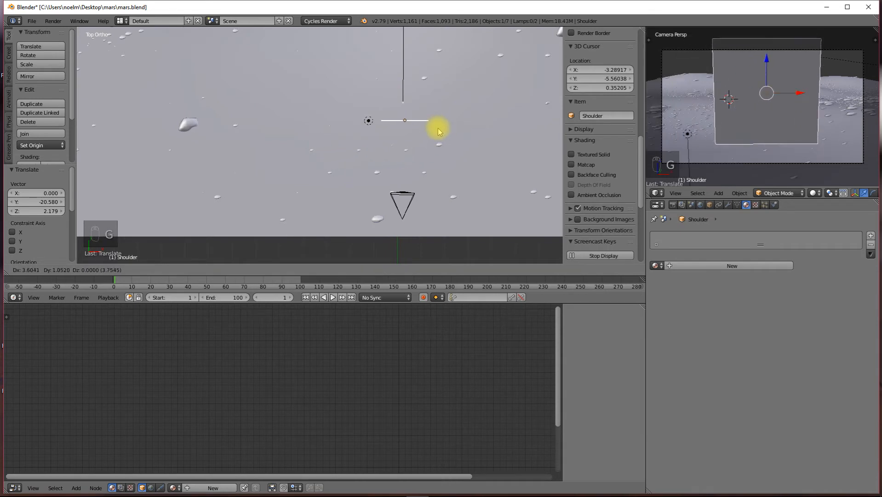
left_click(438, 146)
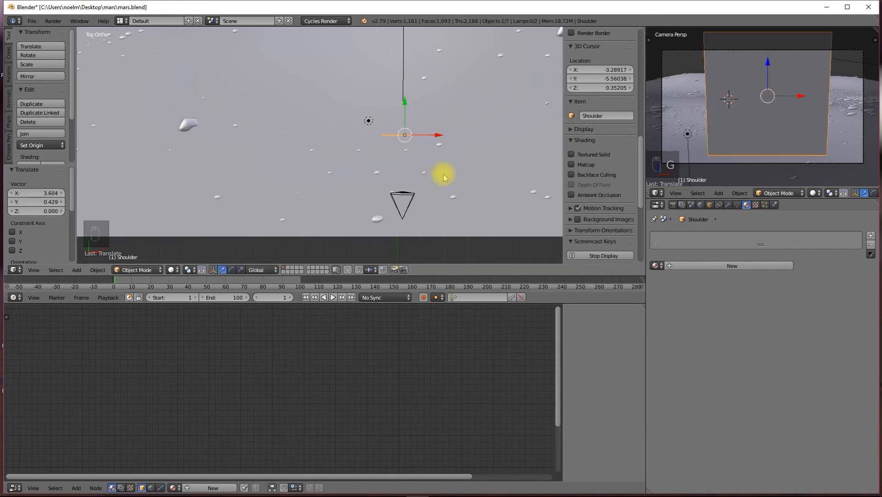
key("KP_1")
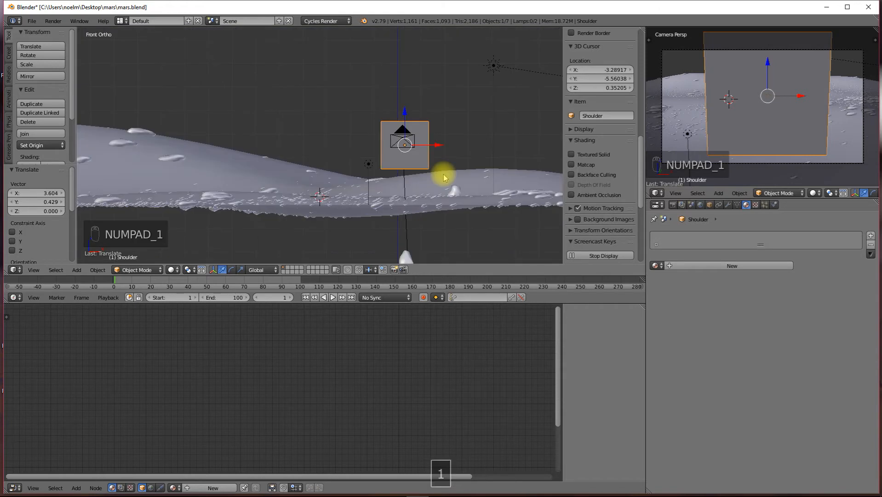
key("s")
key("z")
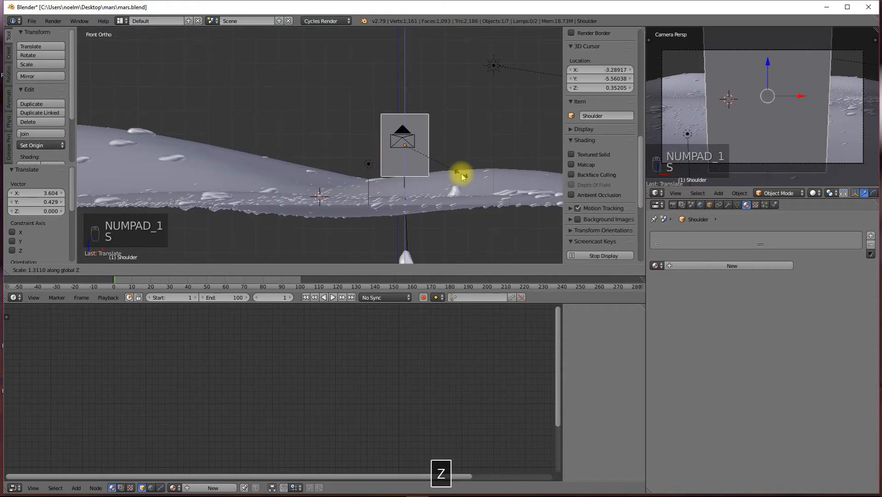
left_click(450, 161)
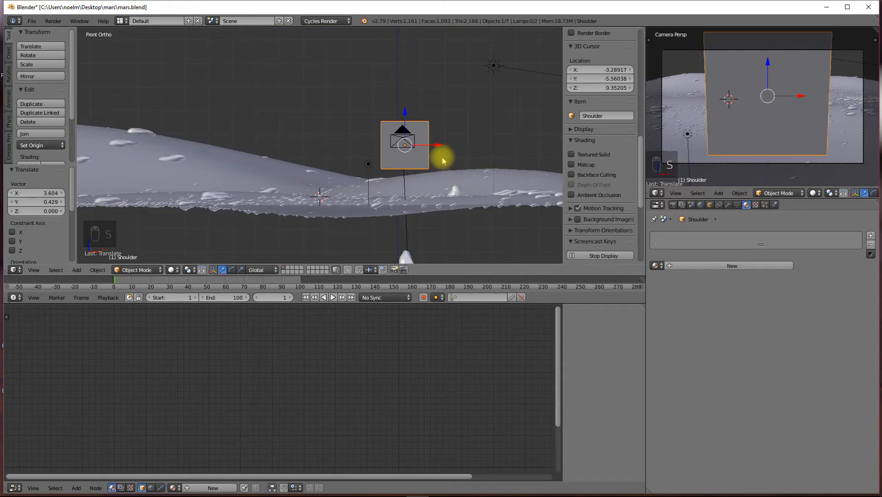
- Lower the Shoulder plane by about 0.25 along the global Z axis
key("g")
key("z")
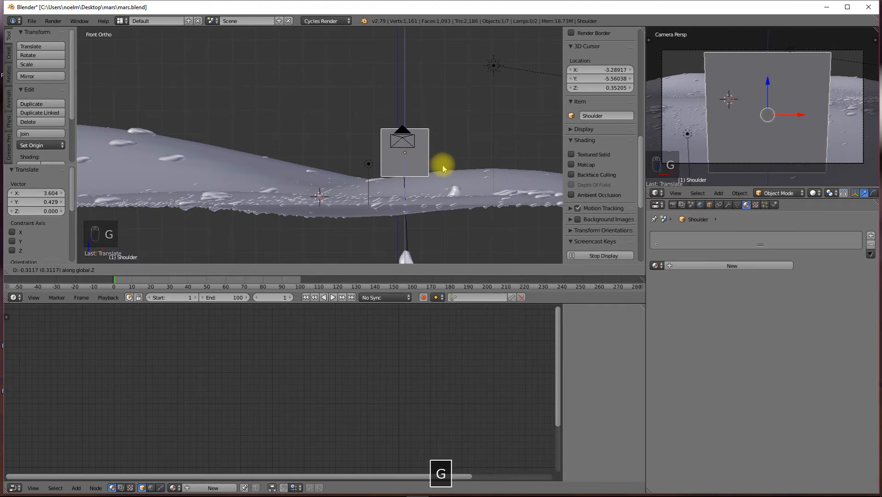
left_click(441, 164)
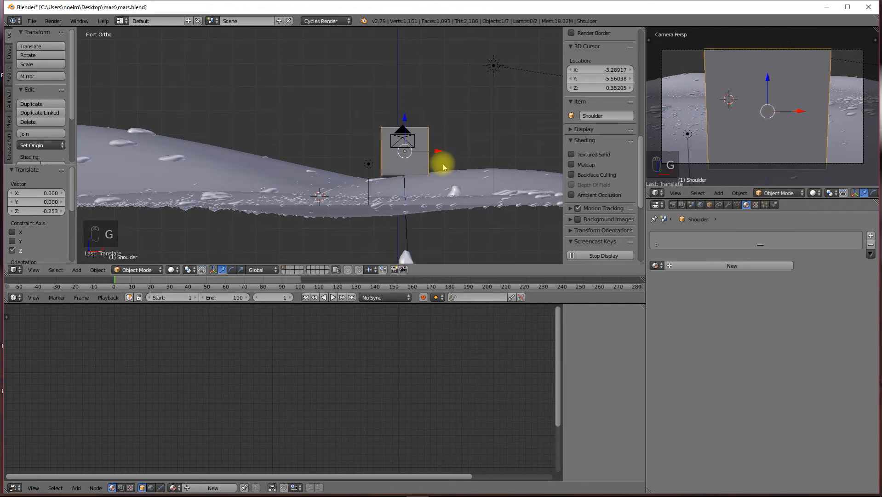
- Scale the Shoulder plane by about 1.8 along X and nudge it about -0.06 in X and 0.04 in Z to cover the camera frame
key("s")
key("x")
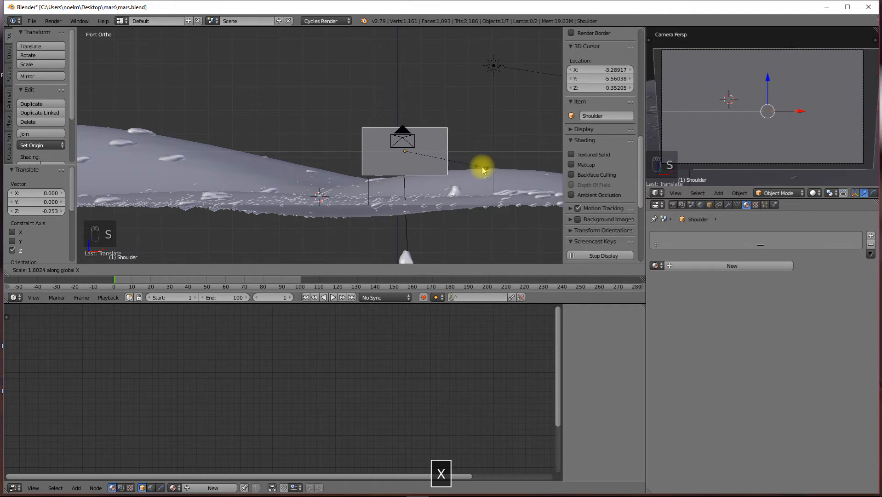
left_click(482, 170)
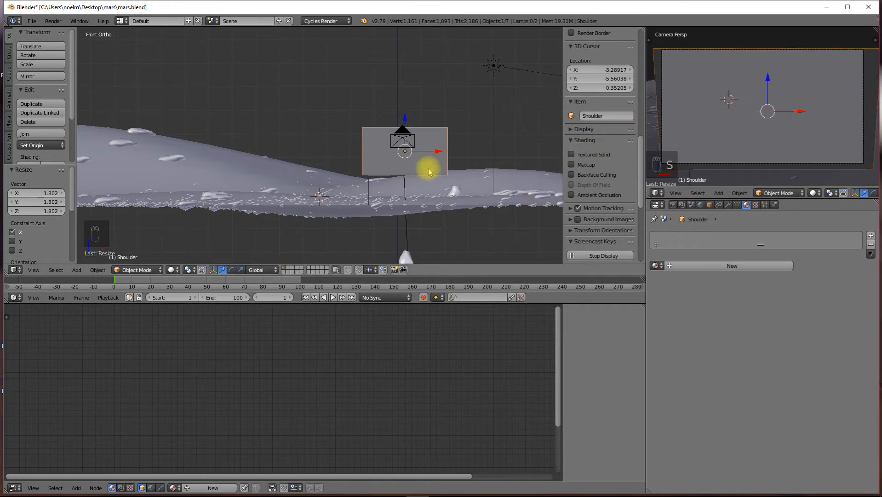
key("g")
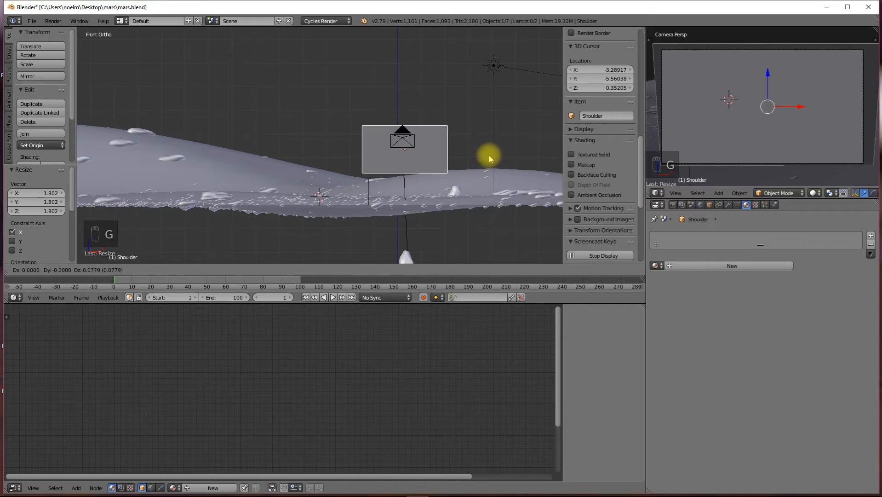
left_click(488, 156)
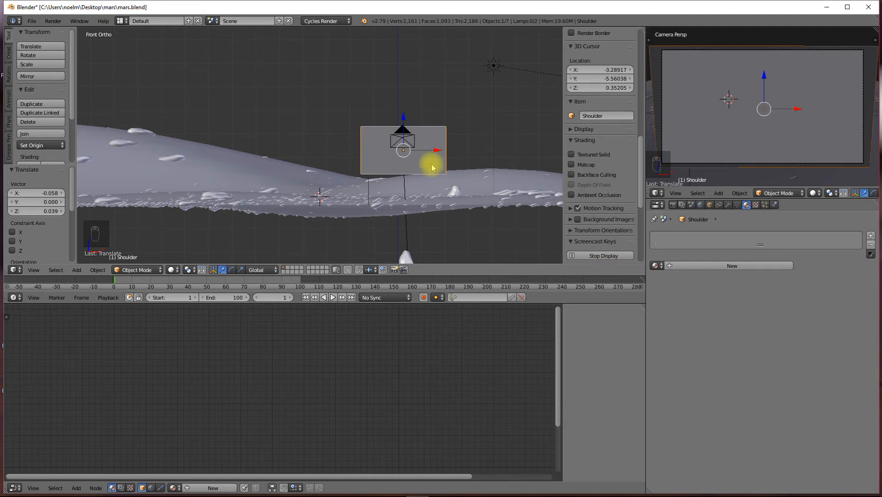
- Examine the plane's placement in front of the camera from an angled view and briefly play the scene animation
left_click_drag(463, 143, 376, 175)
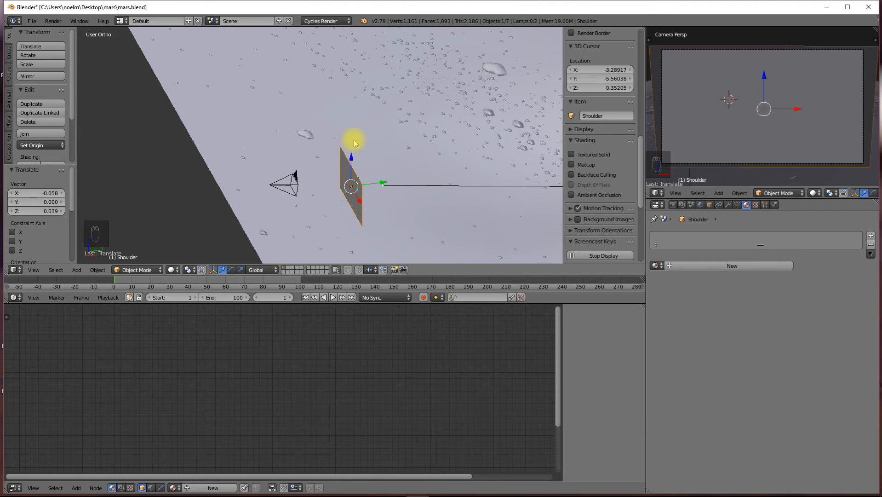
scroll(322, 171, "down", 3)
scroll(322, 171, "down", 3)
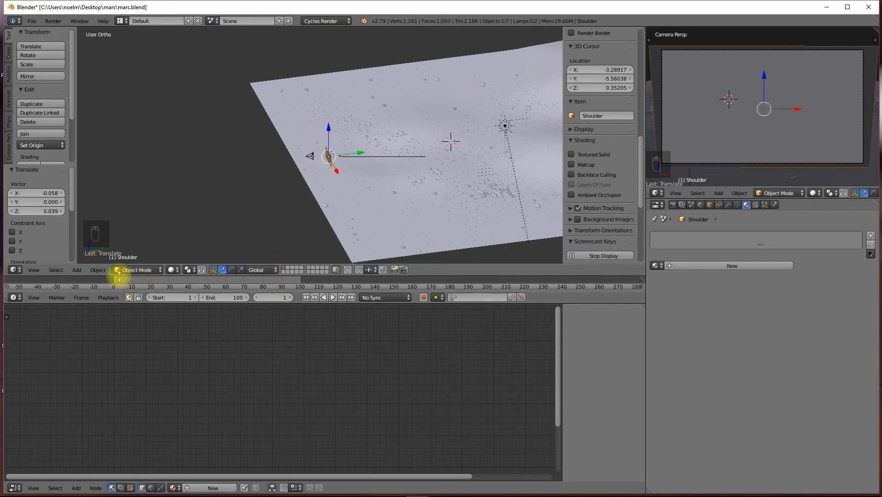
key("alt+a")
left_click_drag(191, 284, 115, 288)
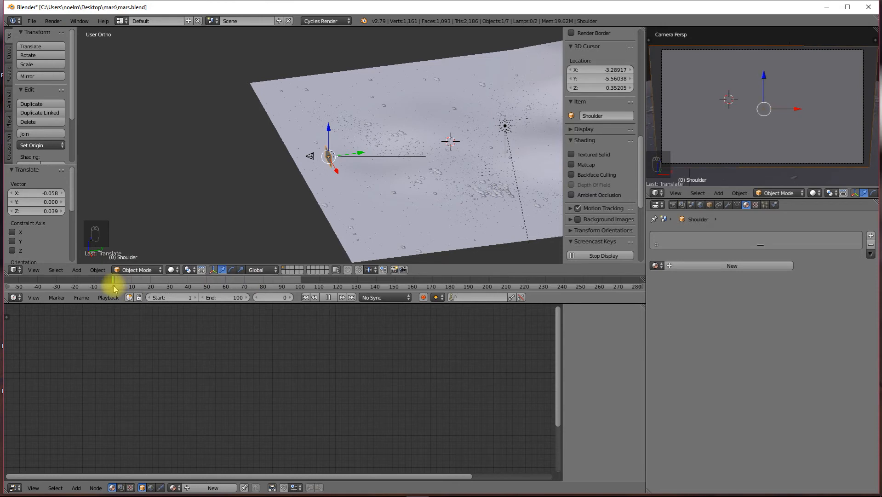
key("alt+a")
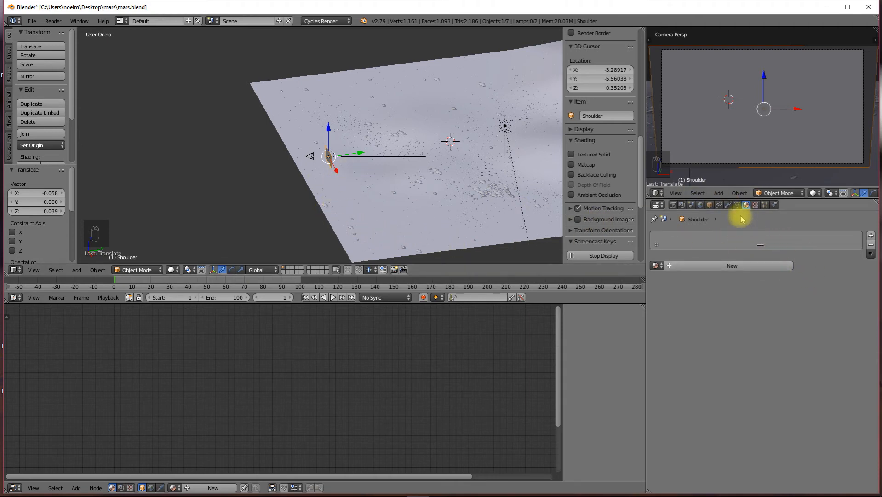
- Add a Locked Track constraint to the Shoulder plane with Camera as target, tracking to Z and locking Y
left_click(720, 205)
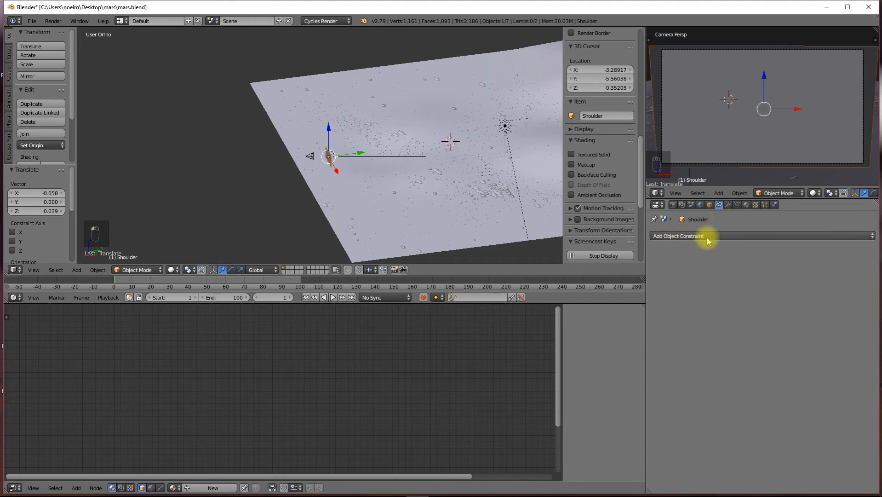
left_click(730, 236)
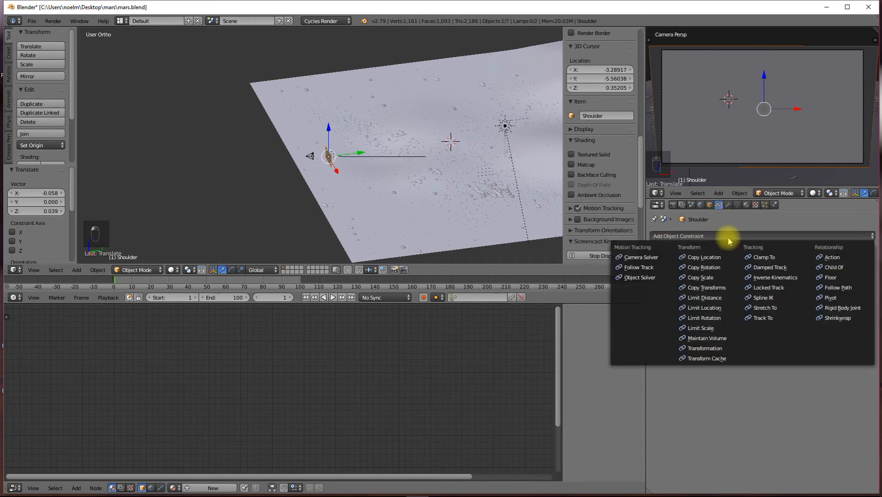
left_click(776, 291)
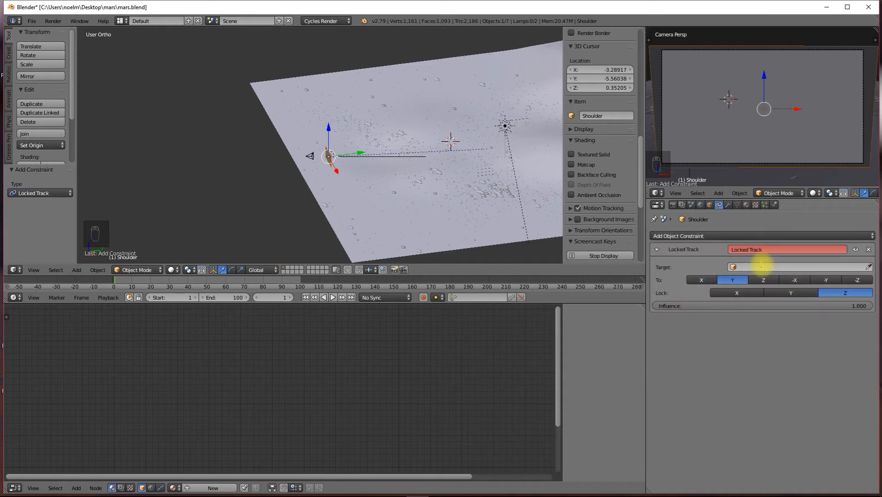
left_click(761, 266)
left_click(740, 281)
left_click(762, 281)
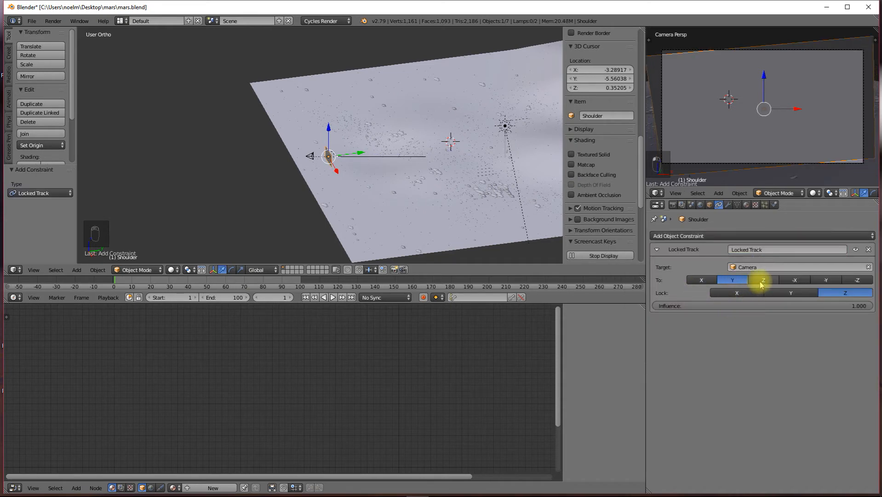
left_click(788, 295)
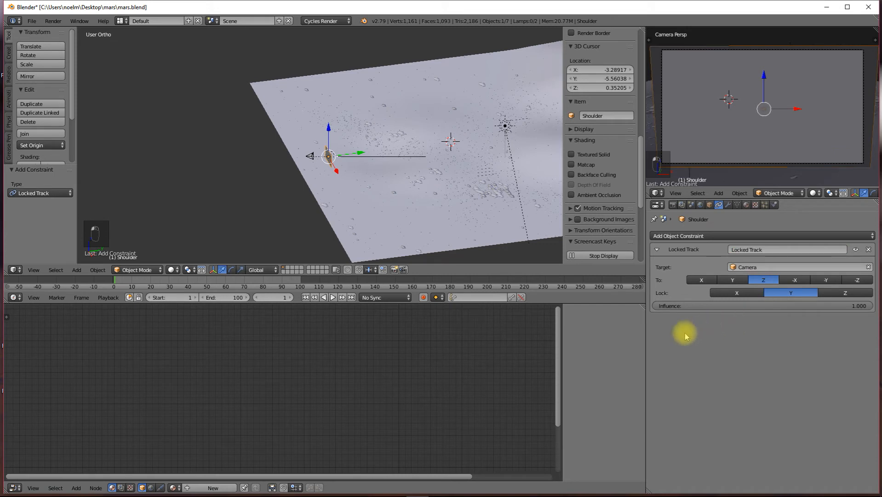
- Try moving the camera to test whether the Shoulder plane turns to face it, and cancel the move
scroll(331, 240, "up", 5)
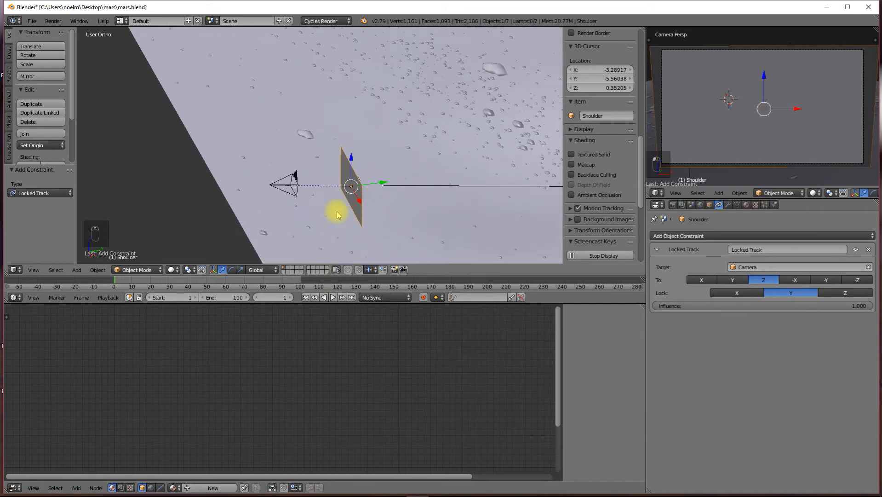
left_click_drag(307, 240, 362, 241)
right_click(358, 185)
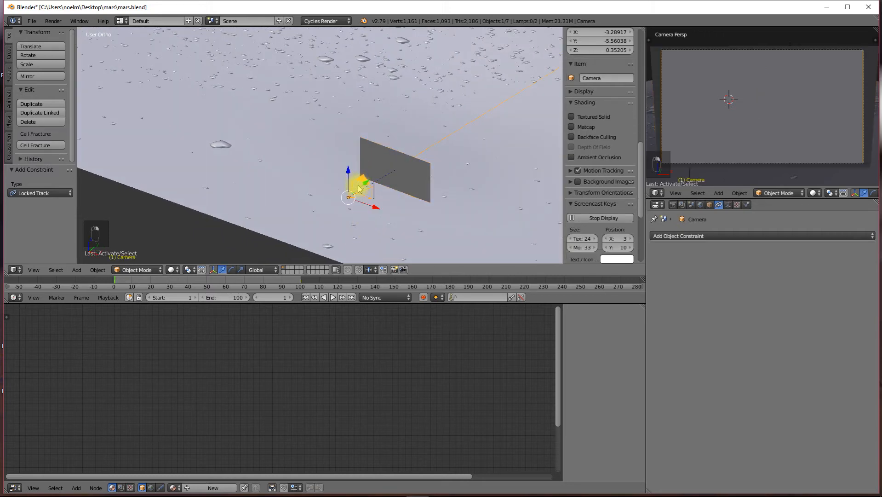
key("g")
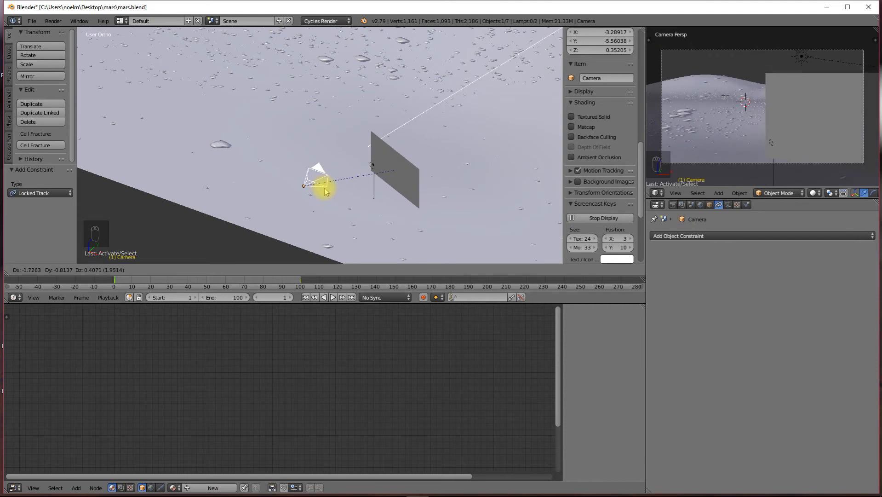
left_click(362, 193)
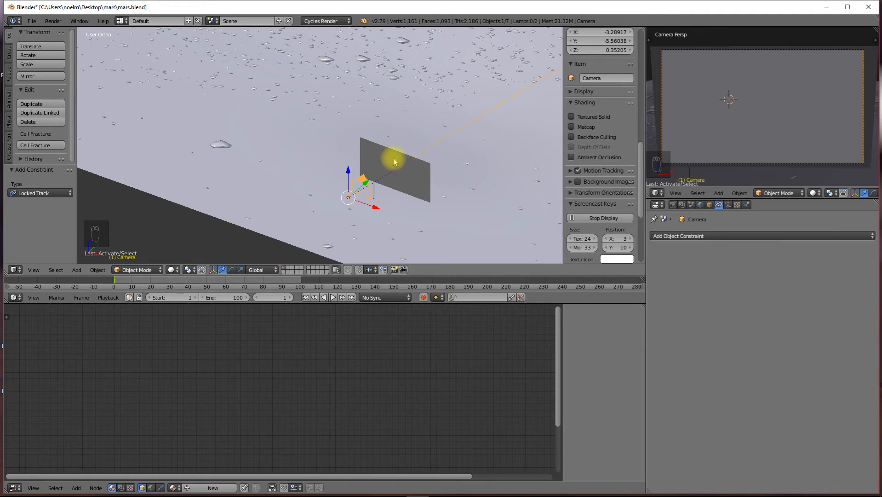
scroll(369, 158, "down", 5)
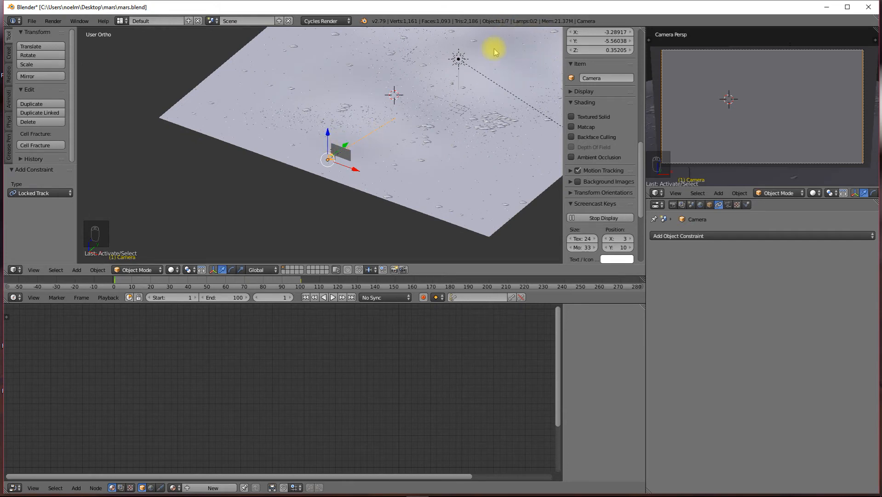
scroll(359, 141, "up", 6)
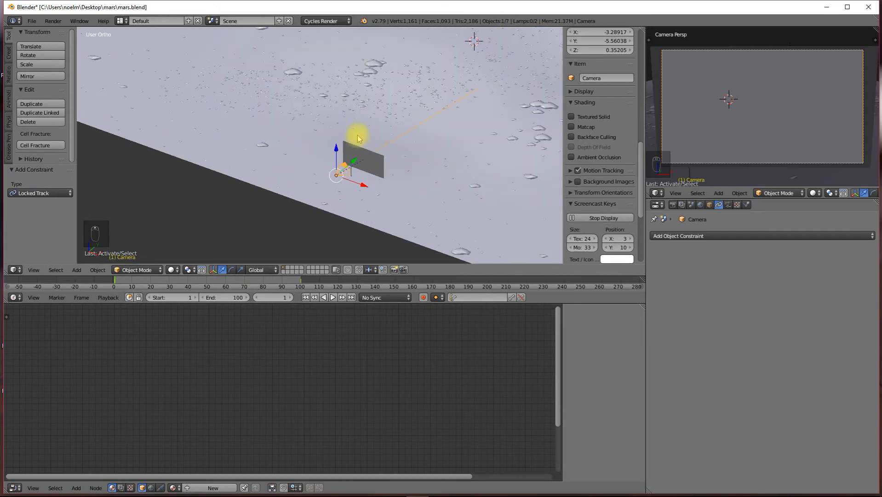
- Select the Shoulder plane, enter Edit Mode and unwrap its UVs
right_click(379, 157)
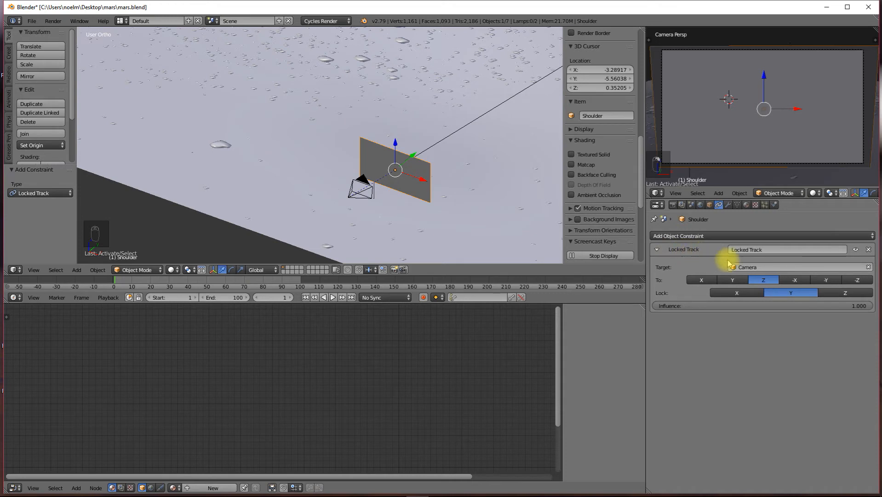
left_click(777, 292)
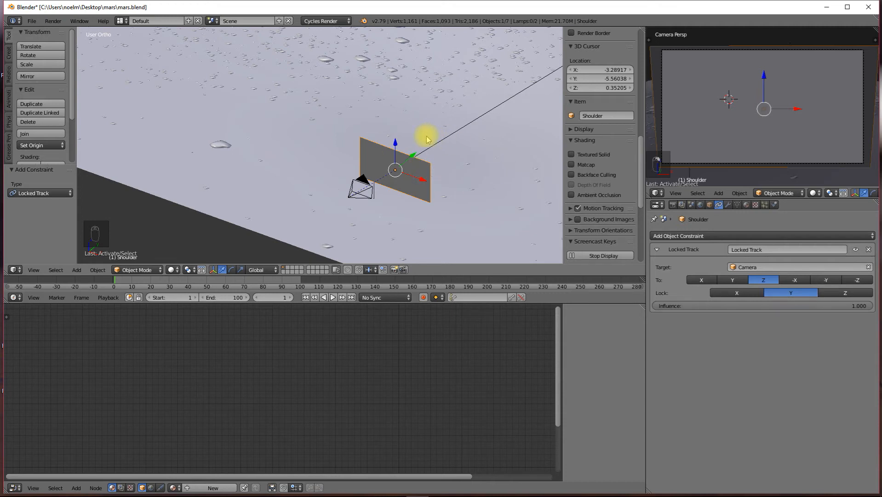
key("Tab")
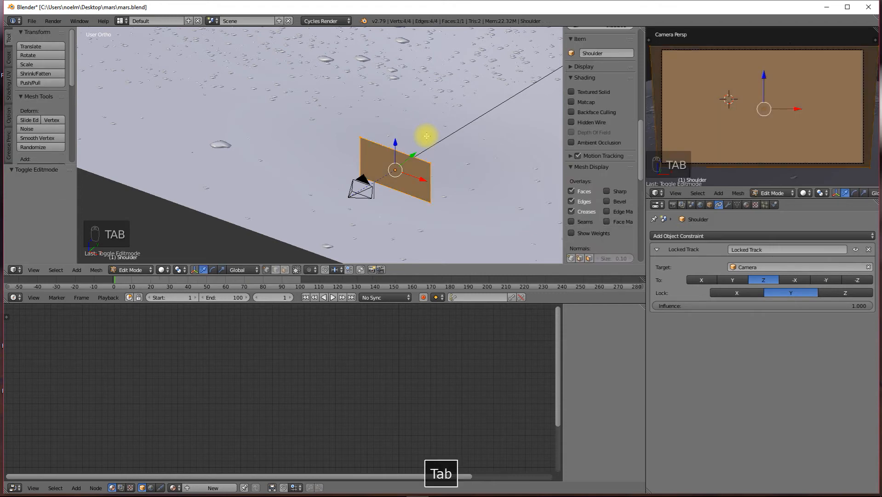
key("u")
left_click(427, 136)
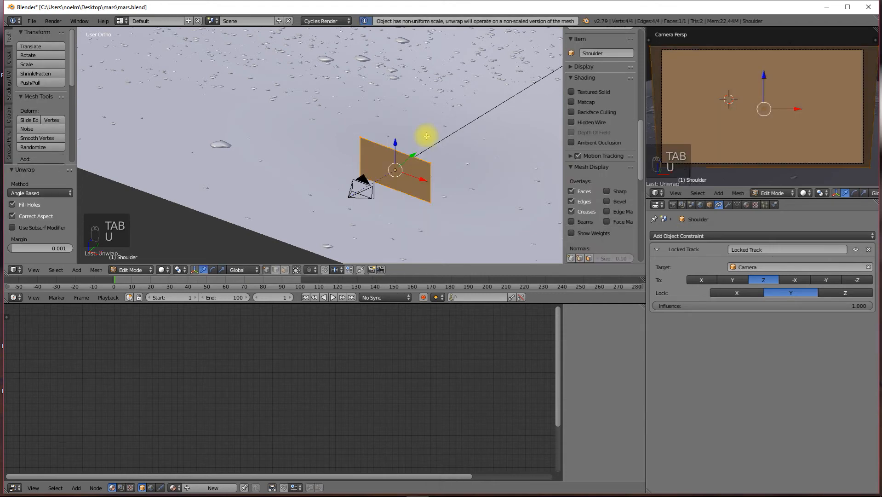
- Split the 3D view, switch the new area to the UV/Image Editor and unlink the Render Result image
left_click_drag(644, 29, 360, 65)
left_click(367, 271)
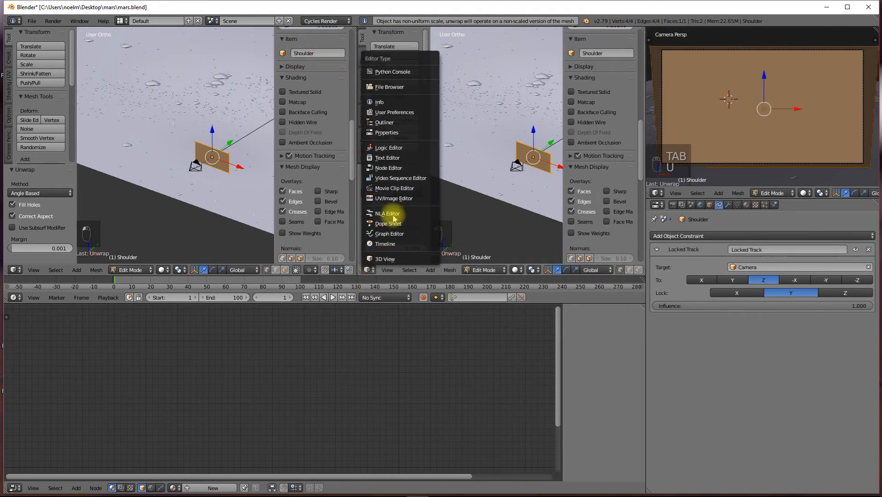
left_click(394, 197)
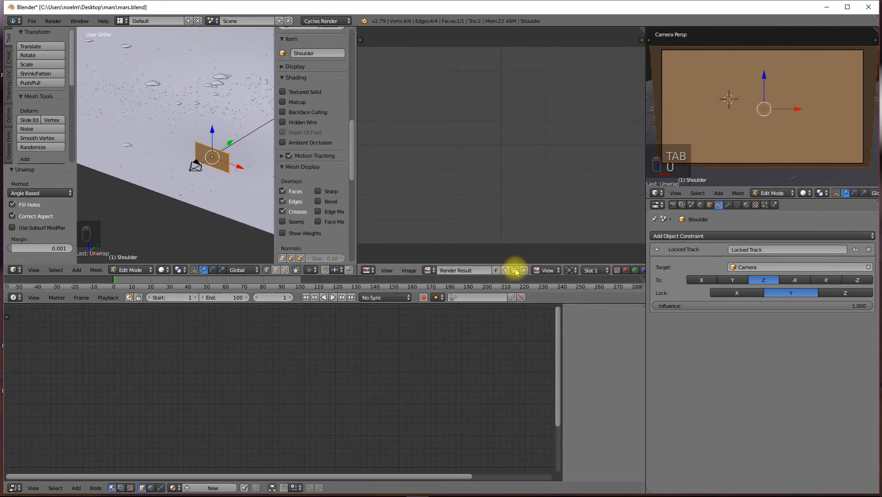
left_click(523, 271)
scroll(518, 158, "up", 4)
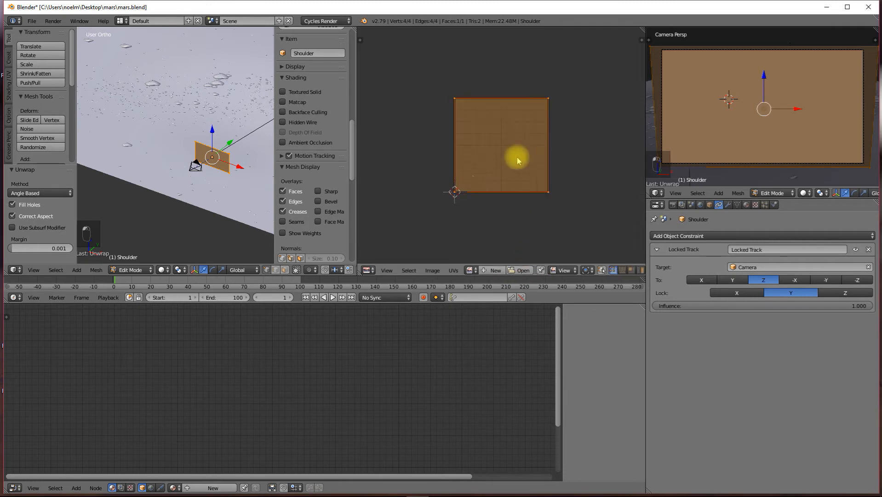
- Load Foreground GS0000.png from the Green Screen Seq folder as the image behind the plane's UVs
left_click(523, 270)
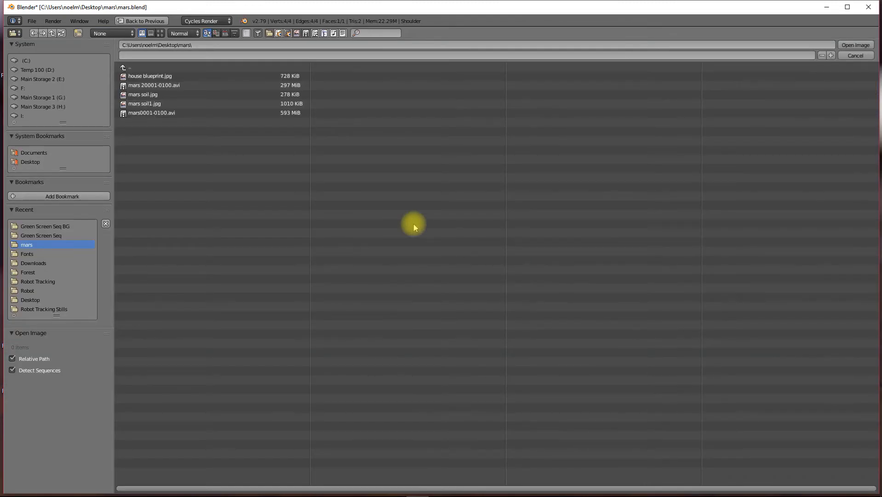
left_click(49, 235)
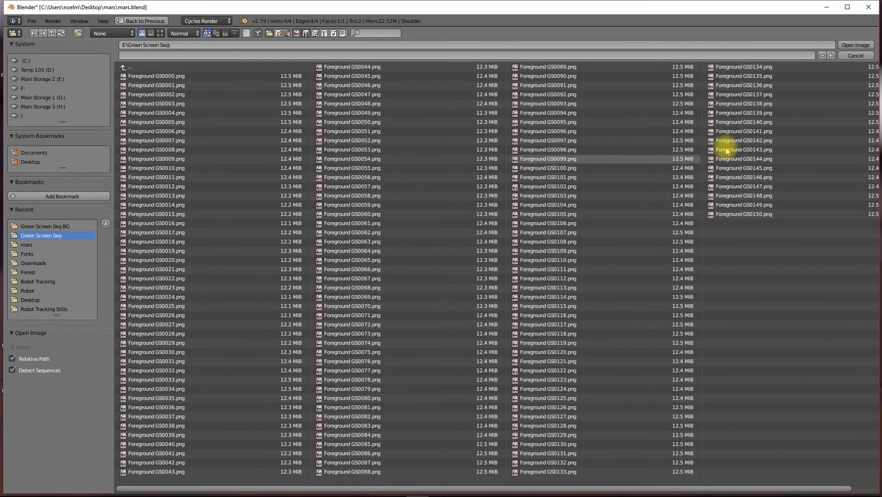
left_click(169, 77)
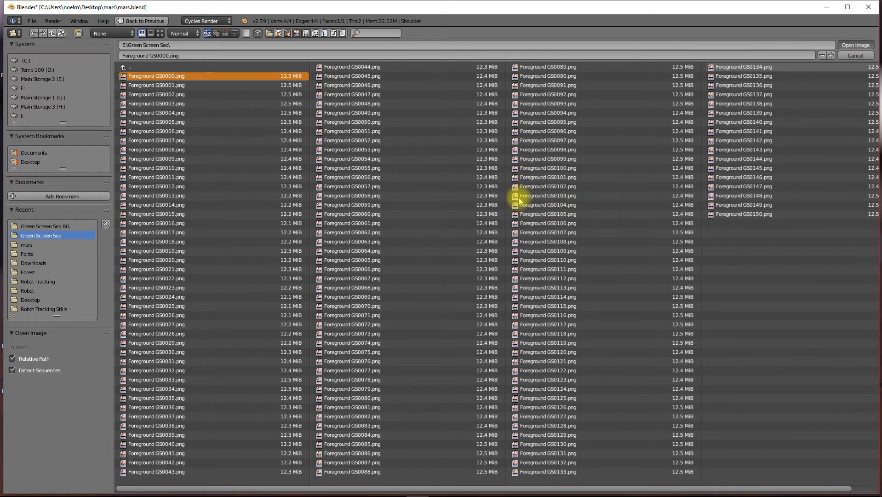
key("Return")
key("Home")
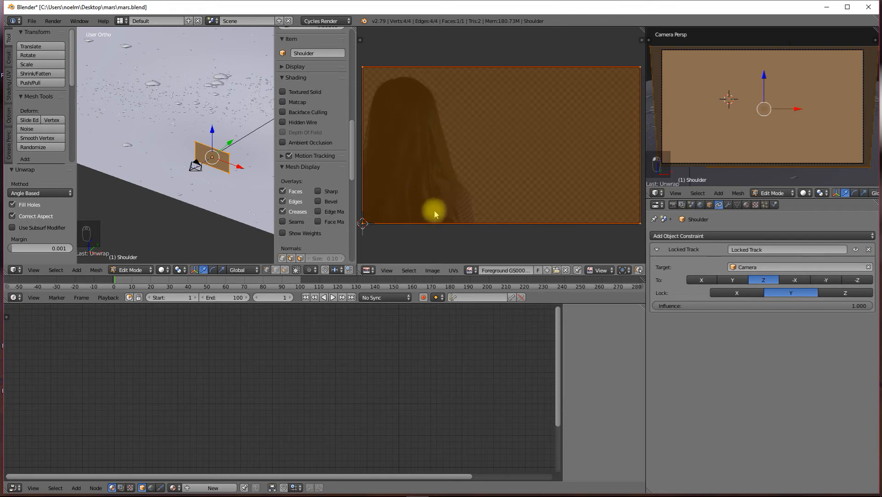
- Show the Shoulder plane's material settings and merge the UV/Image Editor area back into the 3D view
left_click(747, 204)
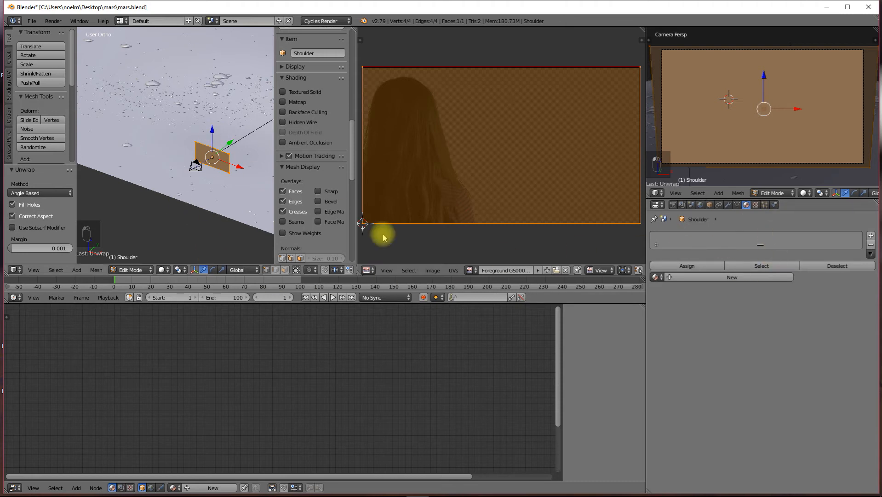
scroll(201, 161, "up", 5)
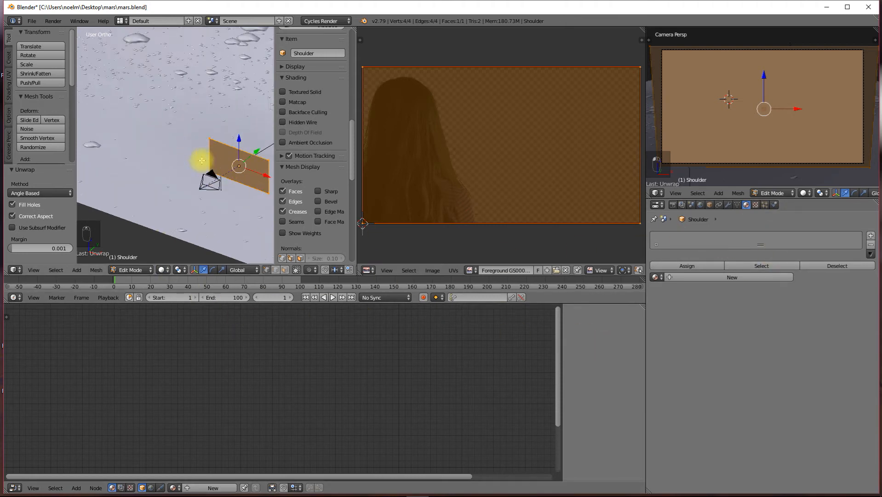
left_click_drag(207, 170, 235, 154)
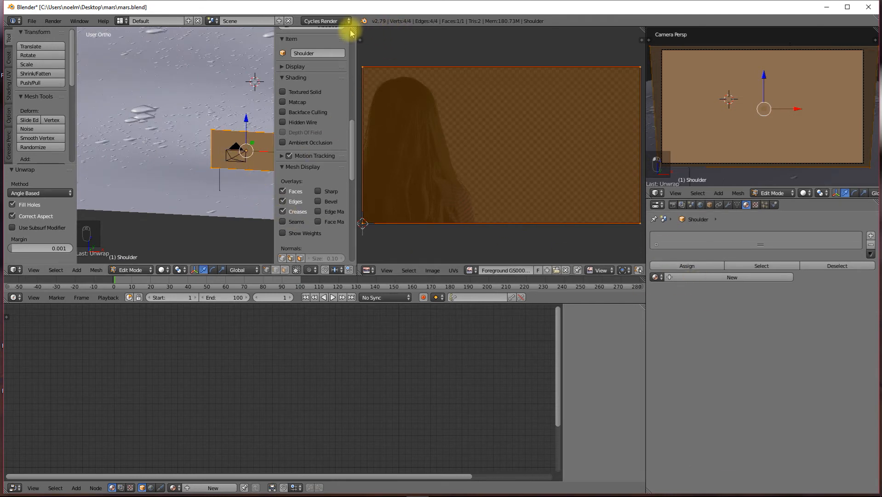
left_click_drag(353, 34, 393, 41)
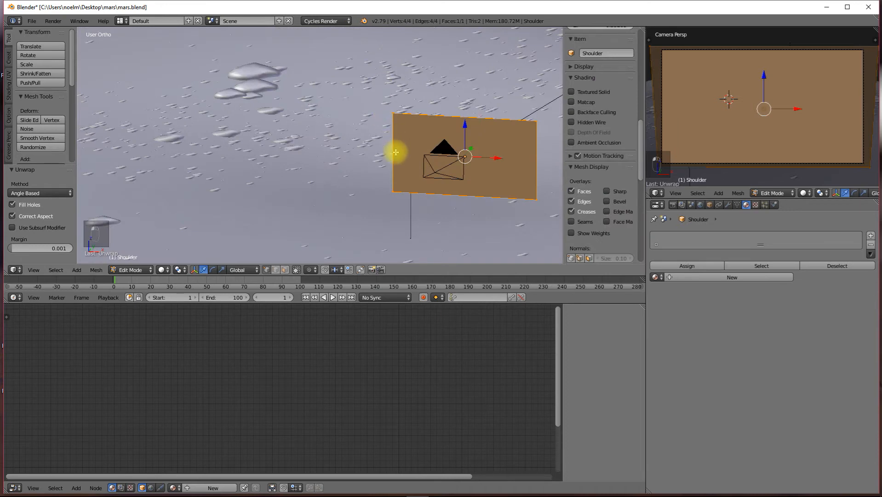
- Create a new material for the Shoulder plane and return to Object Mode
left_click_drag(424, 172, 369, 158)
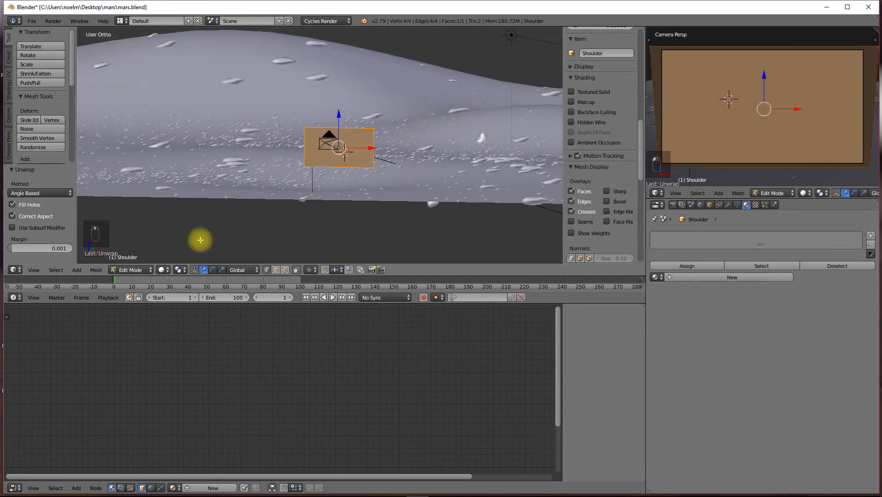
scroll(422, 149, "up", 4)
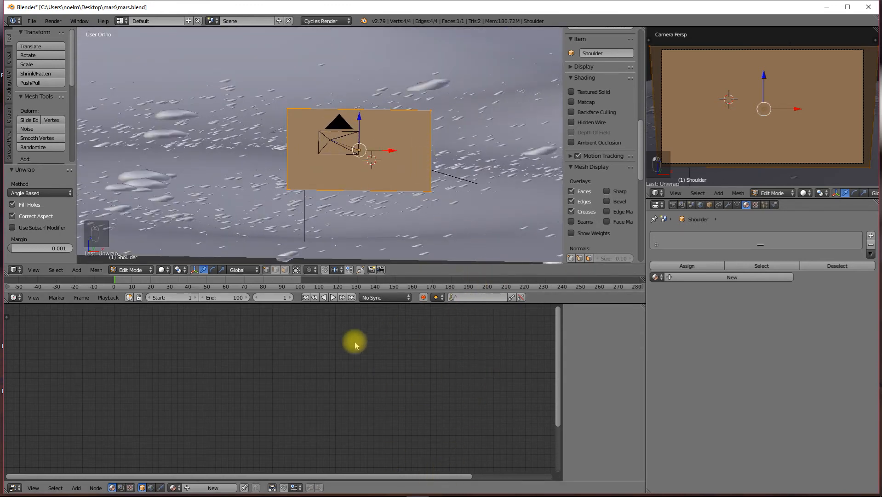
left_click(717, 278)
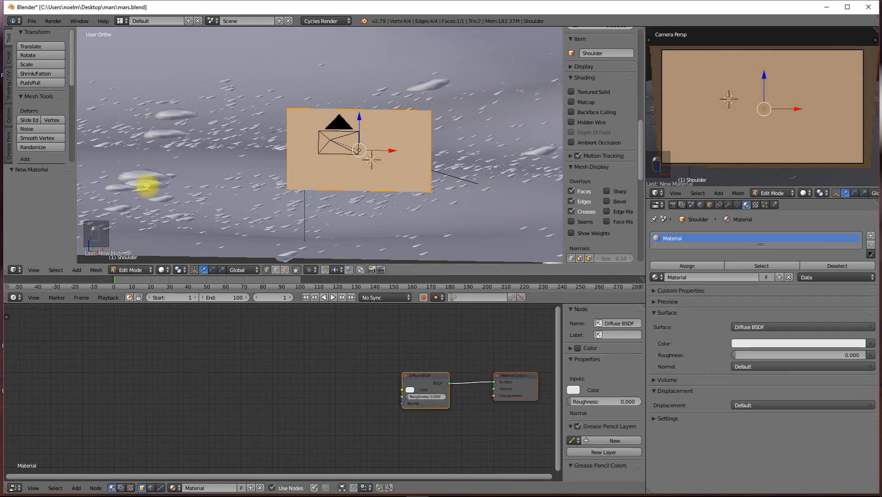
left_click(129, 270)
left_click(129, 258)
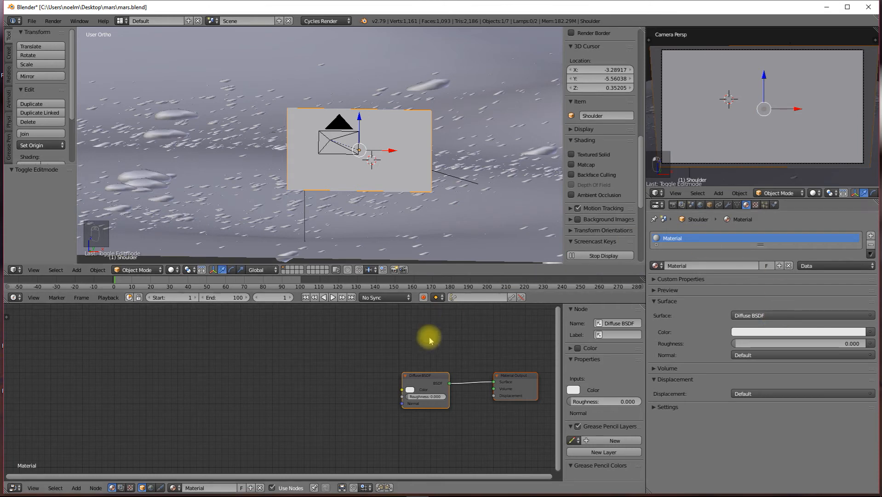
- Shift the Material Output node away from the shader and delete the Diffuse BSDF node
scroll(426, 367, "up", 1)
left_click_drag(466, 346, 387, 358)
scroll(391, 338, "up", 3)
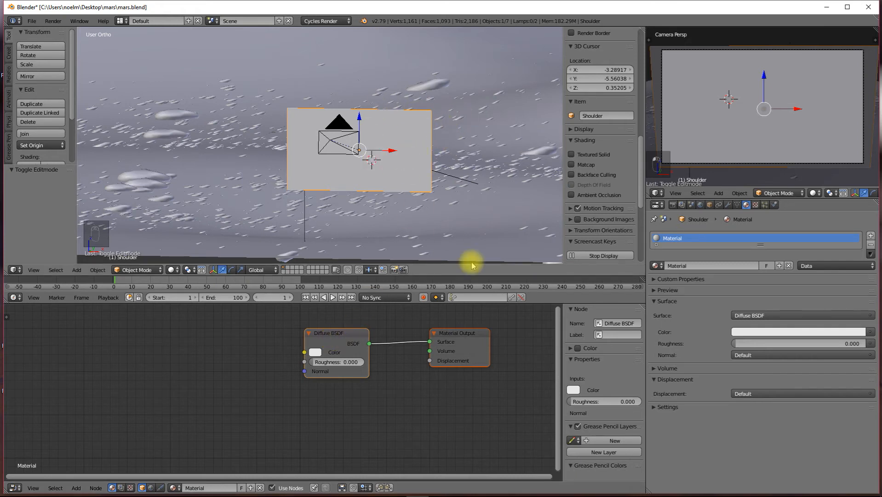
left_click_drag(463, 335, 496, 341)
left_click(326, 345)
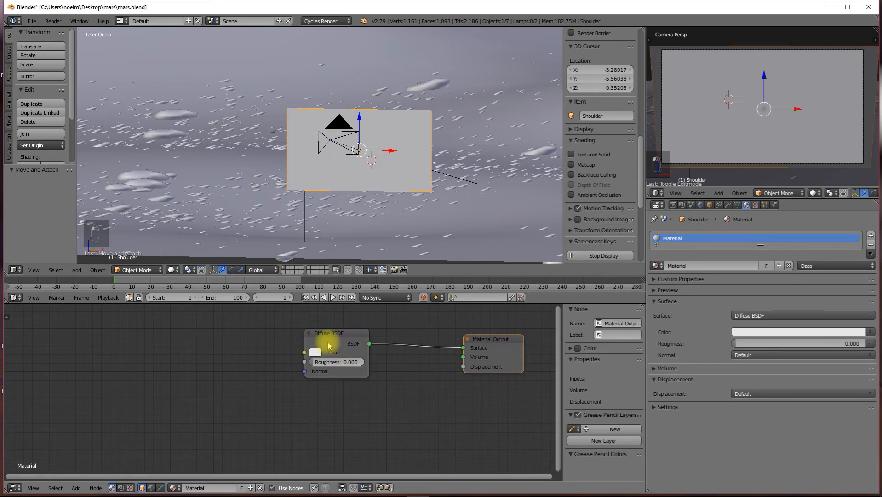
key("Delete")
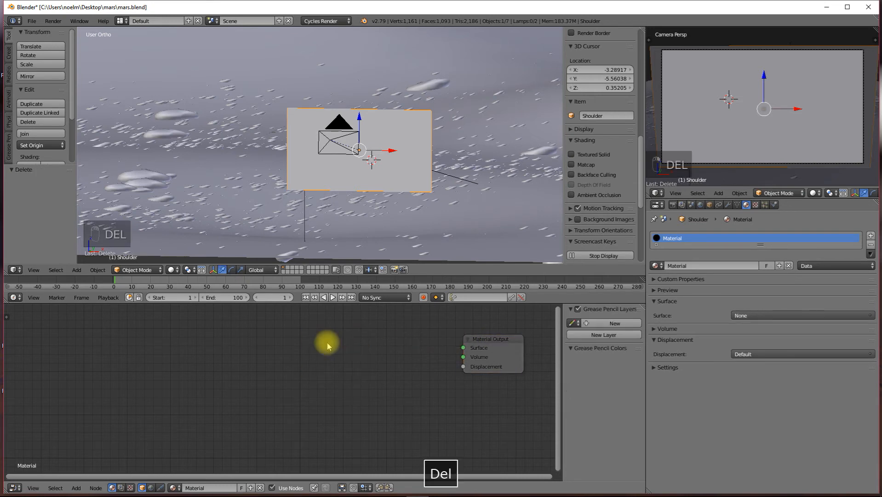
- Add a Principled BSDF shader node and place it before the Material Output, leaving a gap between them
key("shift+a")
mouse_move(320, 373)
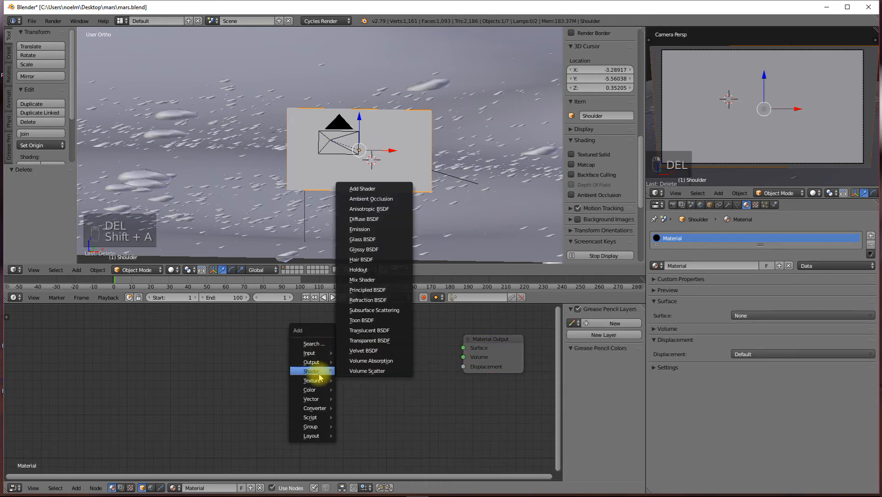
left_click(361, 290)
left_click(320, 336)
left_click_drag(365, 340, 350, 338)
- Add an Image Texture node before the Principled BSDF and assign Foreground GS0000.png to it
key("shift+a")
mouse_move(235, 351)
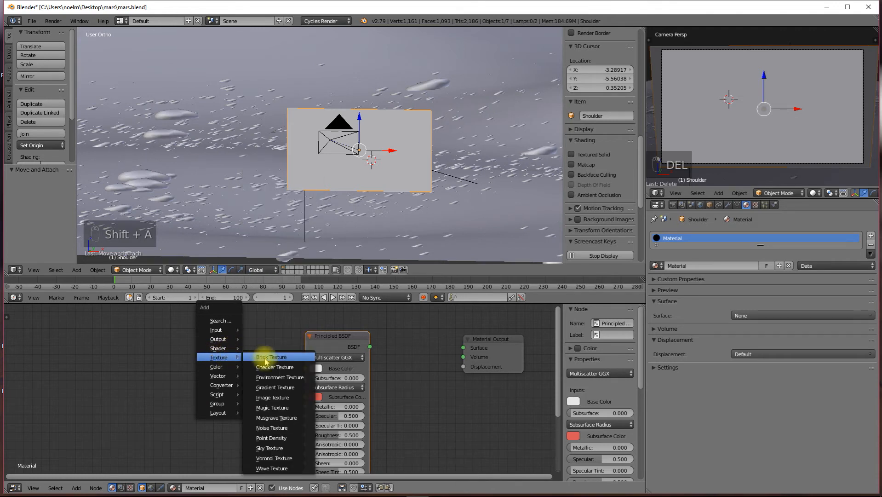
left_click(273, 401)
left_click(182, 359)
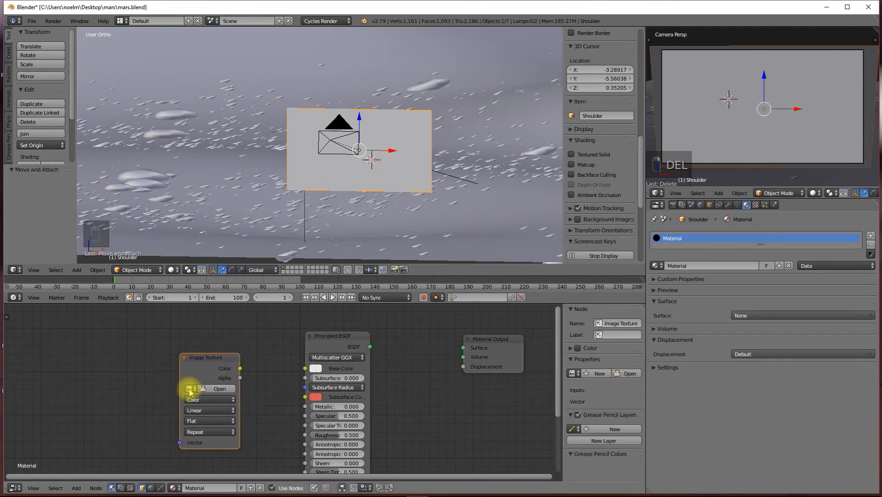
left_click(189, 388)
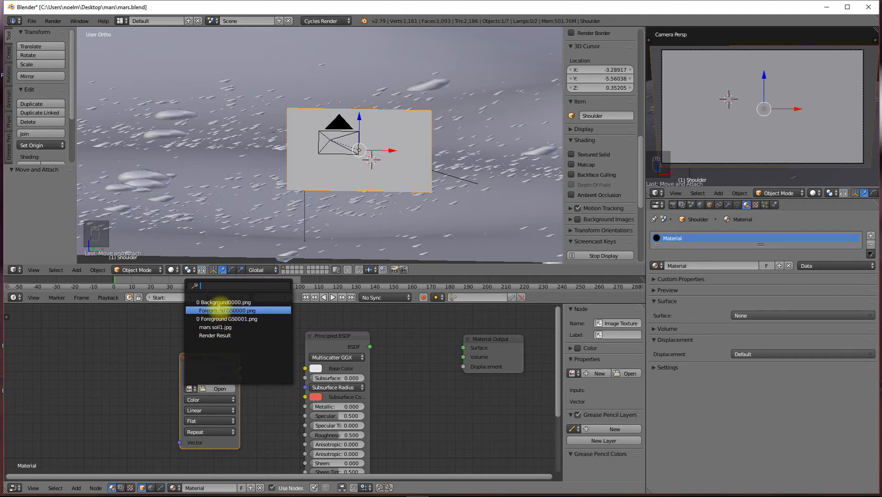
left_click(245, 310)
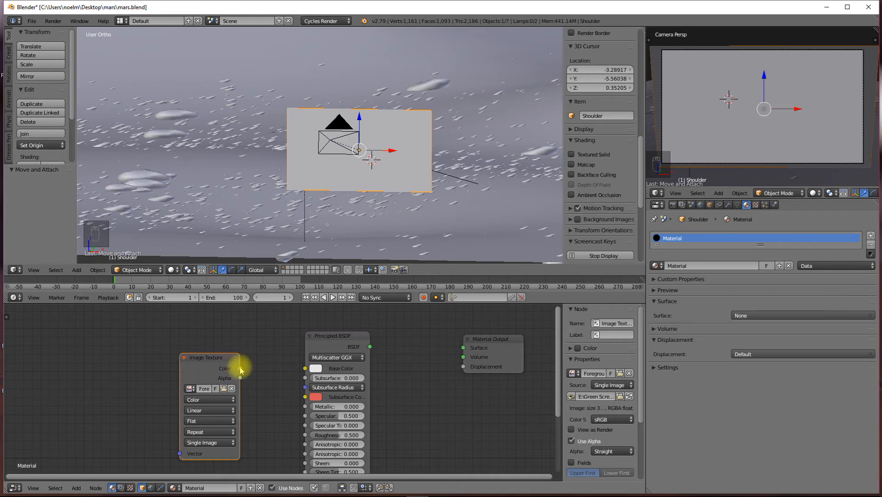
- Link the texture's Color to Base Color and the BSDF to the output's Surface, and display the 3D view as Rendered
left_click_drag(240, 368, 305, 368)
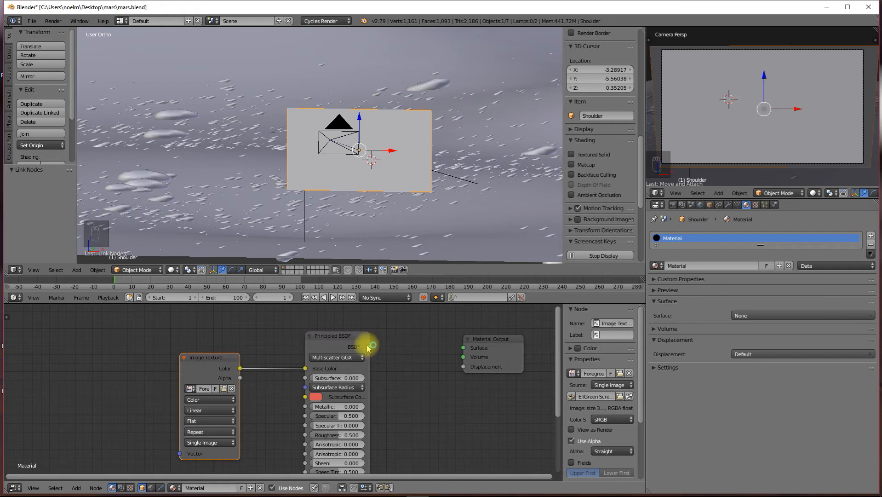
left_click_drag(370, 346, 465, 349)
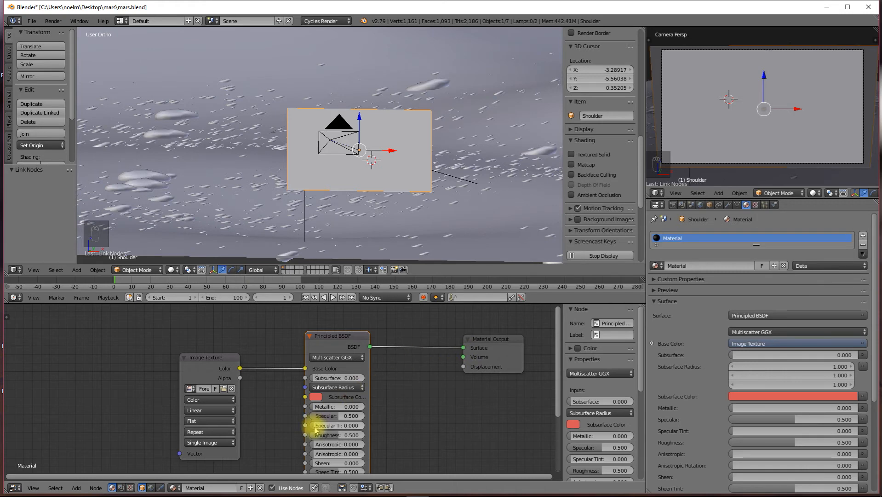
left_click(171, 269)
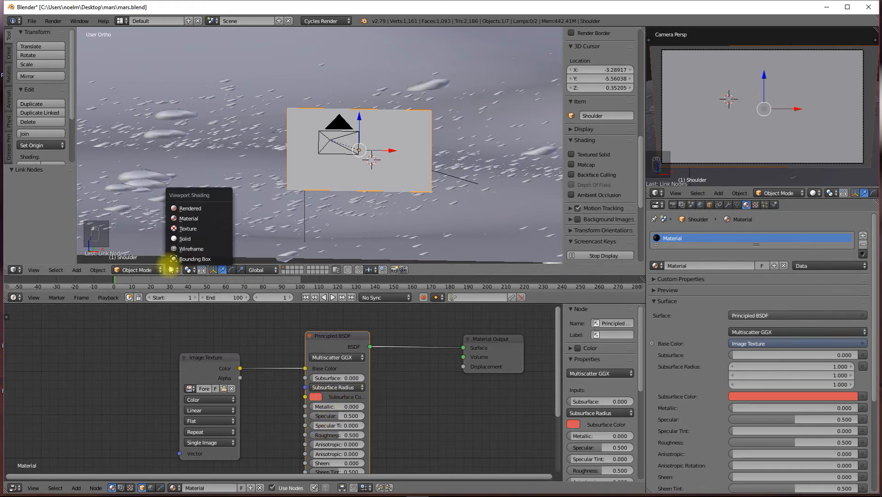
left_click(178, 203)
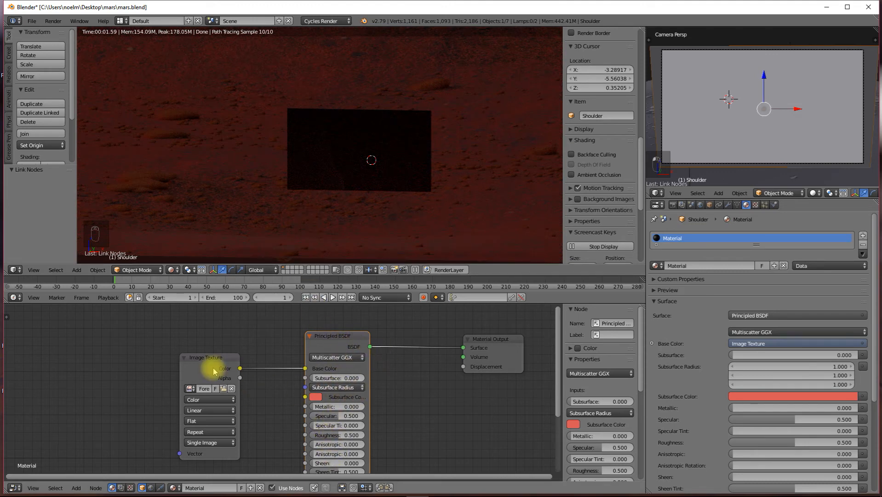
- Set the Principled BSDF's Specular, Roughness and Sheen Tint to 0
left_click_drag(340, 416, 316, 437)
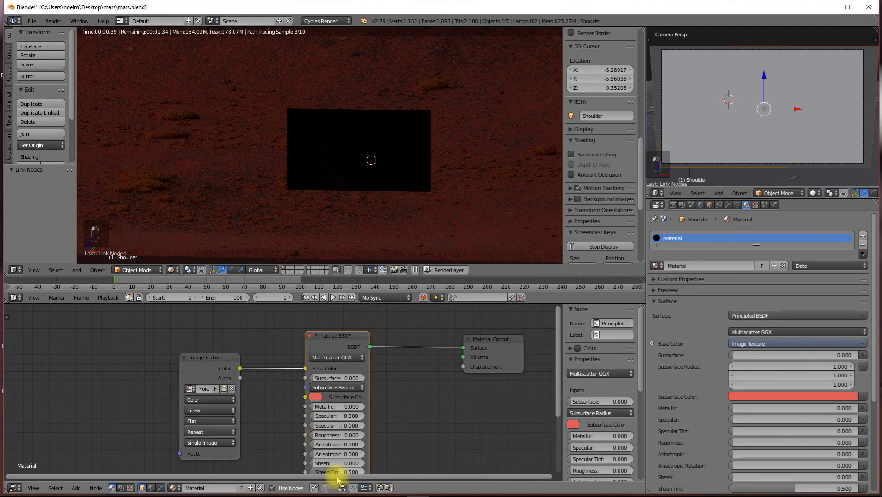
left_click_drag(336, 476, 298, 463)
left_click_drag(444, 416, 429, 387)
left_click_drag(366, 445, 358, 444)
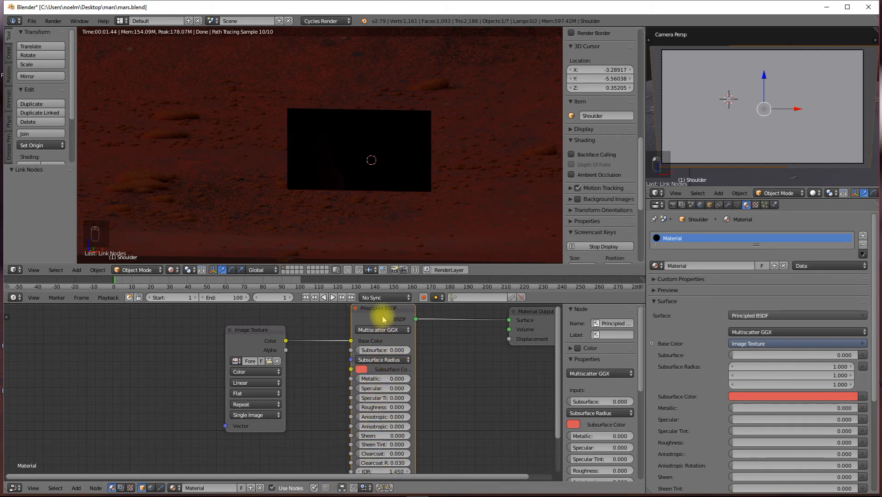
- Reposition the Principled BSDF and Material Output nodes to widen the gap between them
left_click_drag(383, 317, 384, 322)
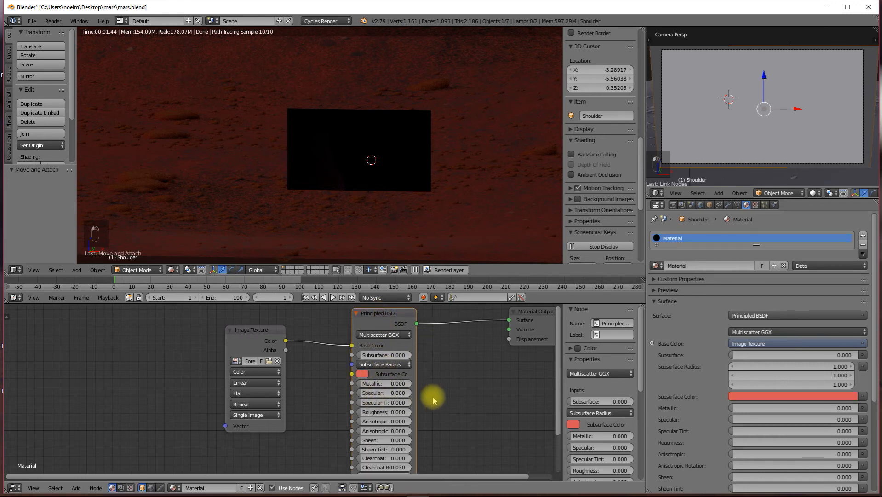
left_click_drag(436, 339, 352, 335)
left_click_drag(449, 310, 497, 329)
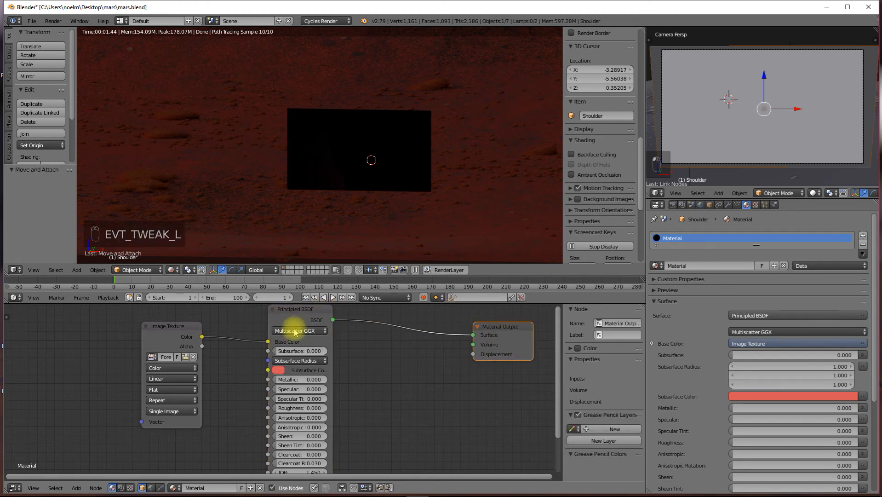
- Add a Transparent BSDF node beside the Principled BSDF and shift the Material Output away to make room
key("shift+a")
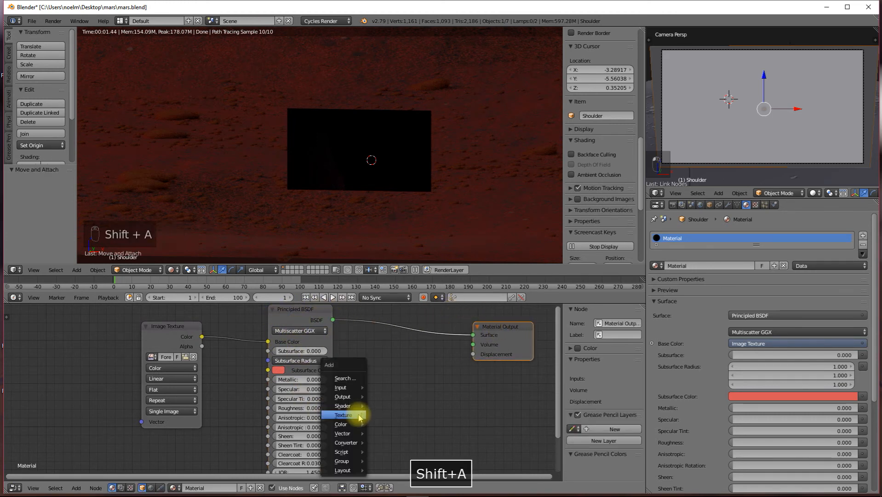
mouse_move(352, 409)
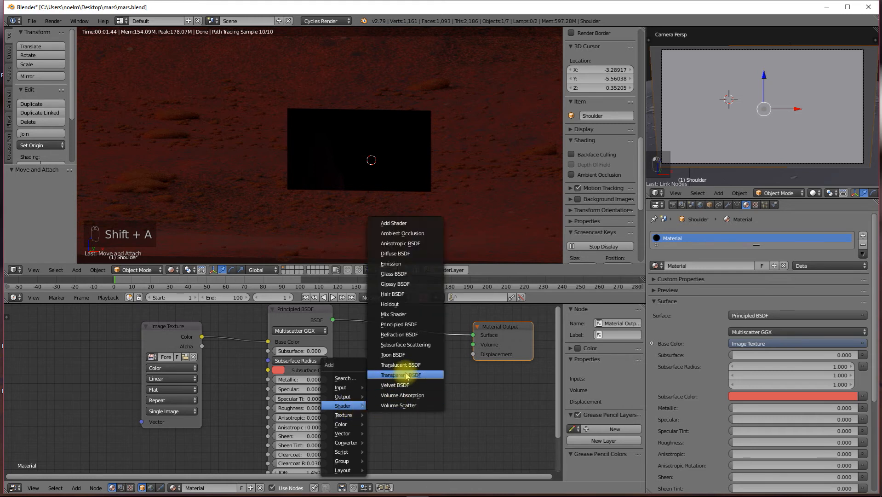
left_click(400, 375)
left_click(363, 383)
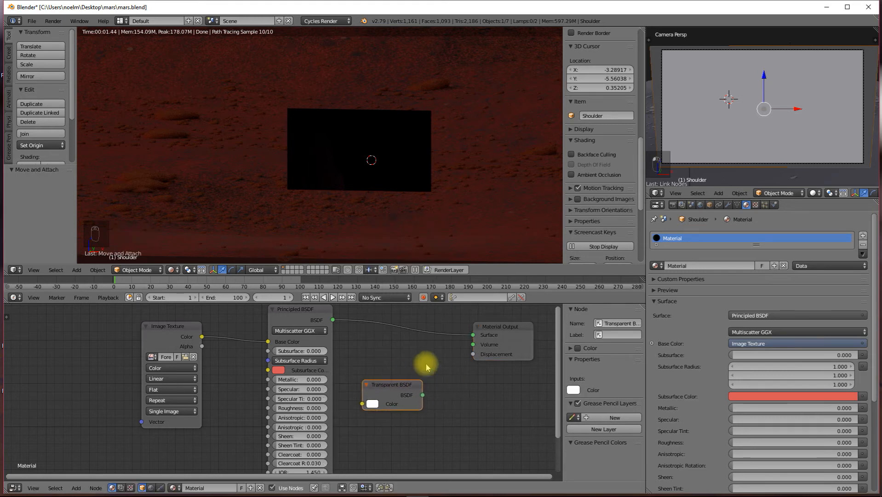
left_click_drag(479, 335, 511, 344)
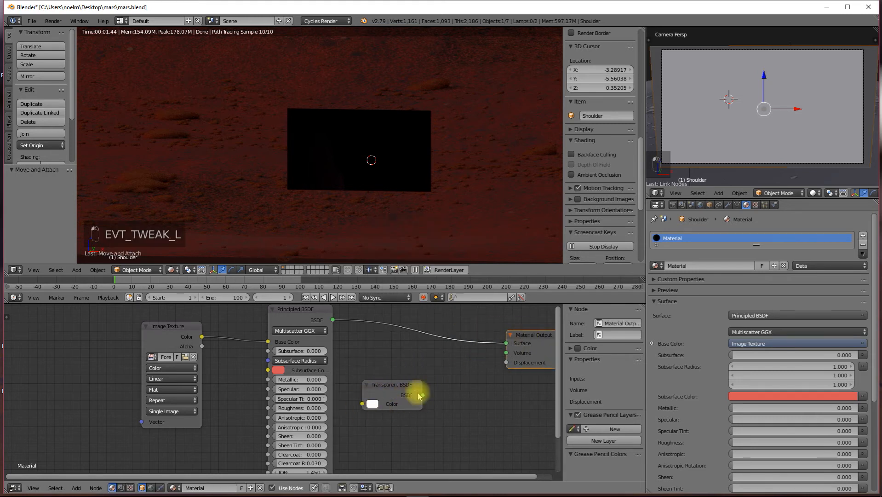
left_click_drag(402, 389, 392, 381)
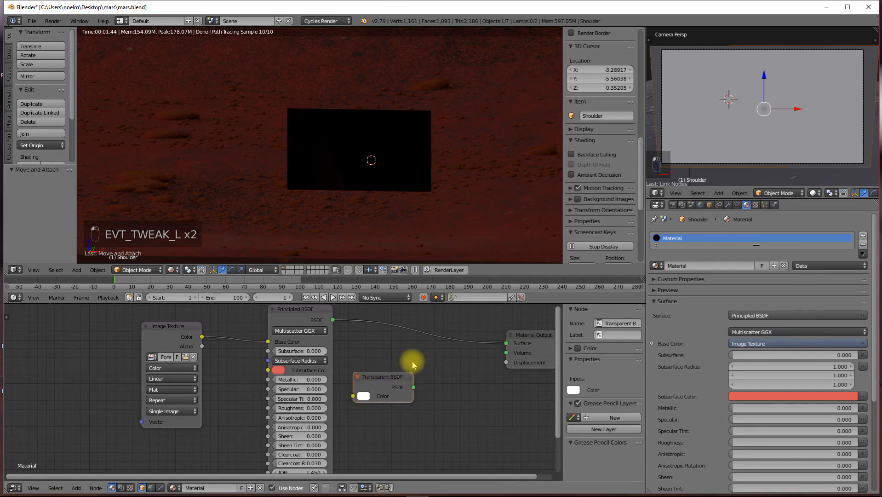
- Insert a Mix Shader node on the link between the Principled BSDF and the Material Output
key("shift+a")
mouse_move(412, 362)
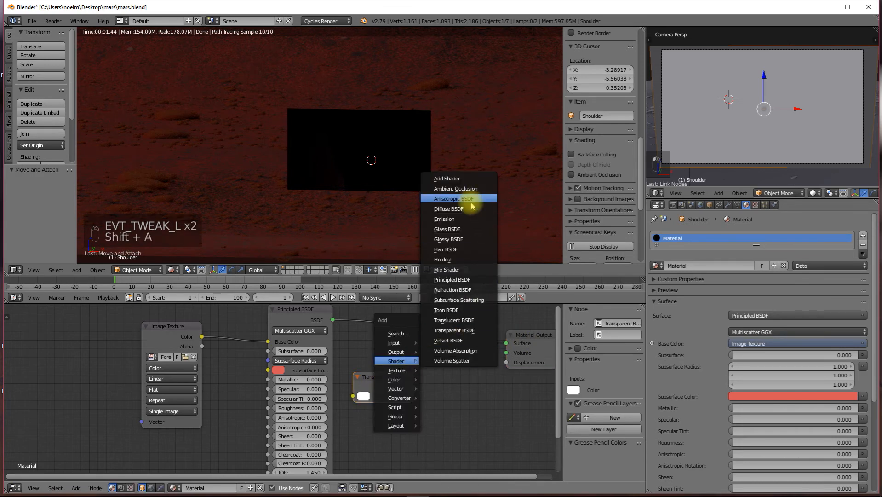
left_click(455, 270)
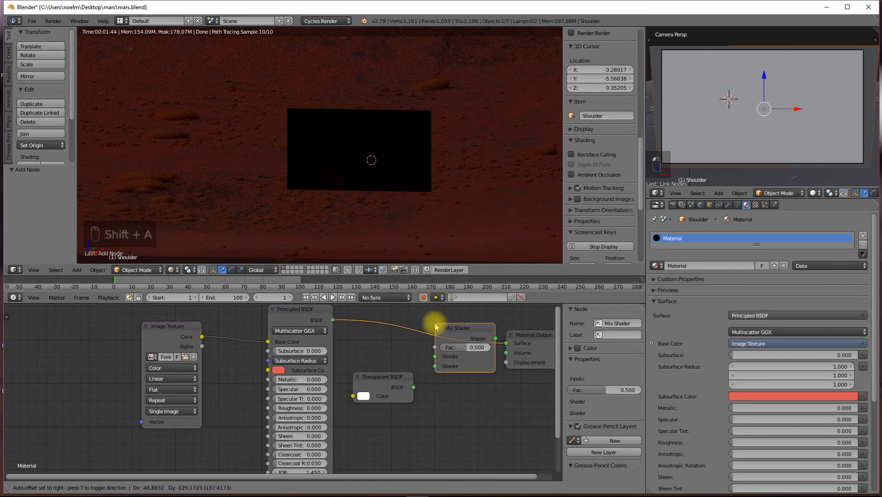
left_click(437, 330)
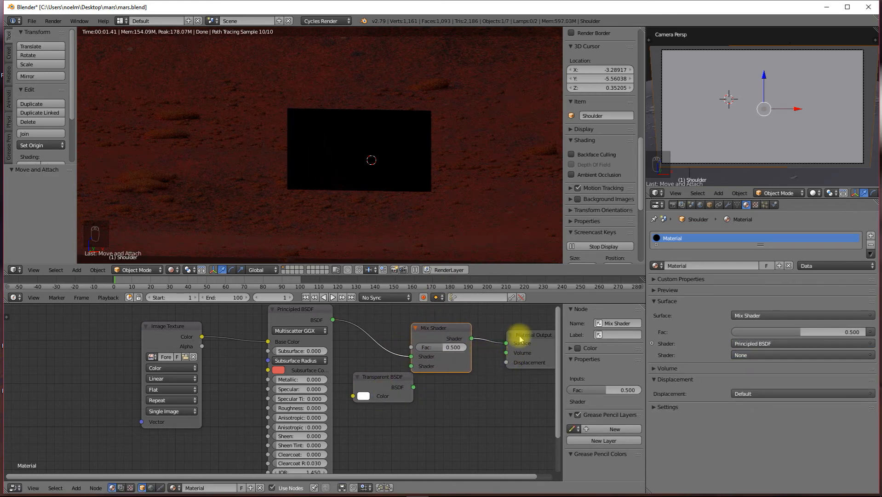
- Space out the nodes, then link the Transparent BSDF to the Mix Shader's second Shader input and the texture's Alpha to Fac
left_click_drag(522, 339, 539, 339)
left_click_drag(451, 332, 474, 332)
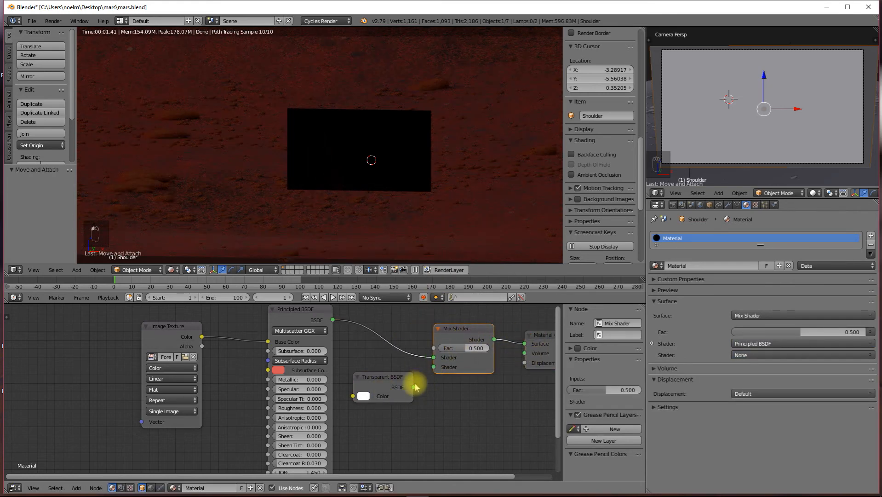
left_click_drag(414, 387, 435, 367)
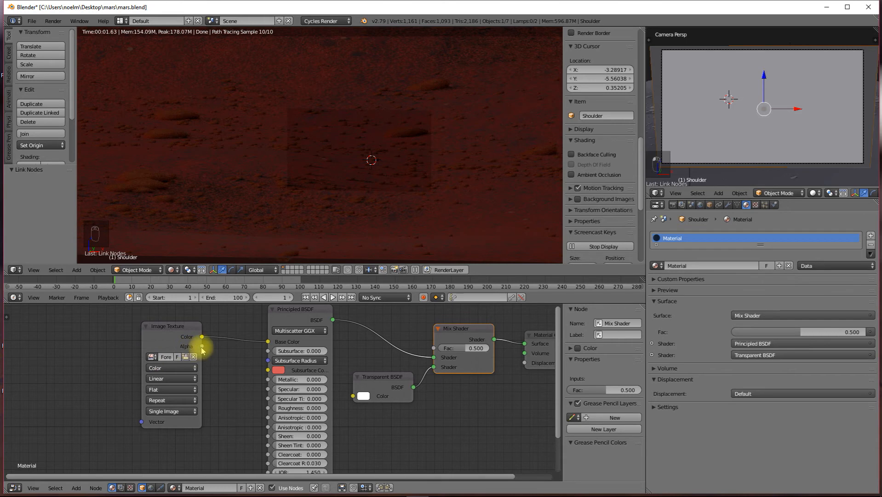
left_click_drag(203, 348, 432, 351)
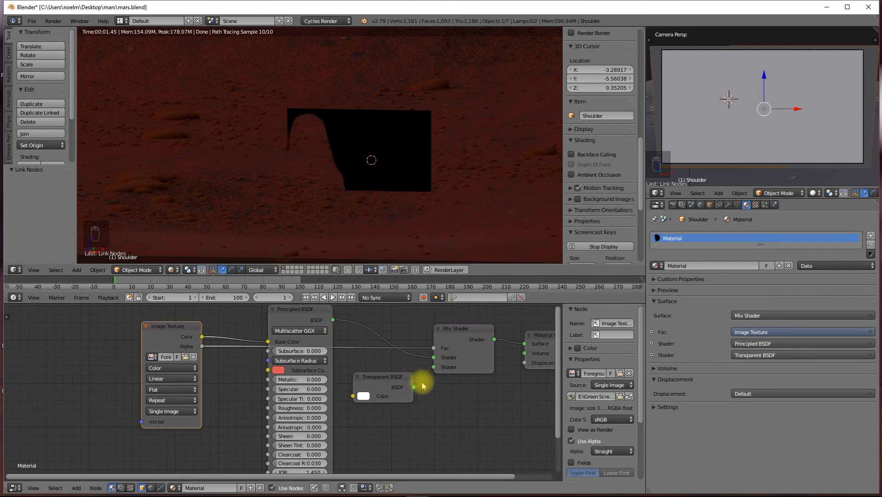
- Swap the Mix Shader's inputs so Transparent BSDF feeds the first and Principled BSDF the second, and check the result through the camera
left_click_drag(416, 389, 434, 358)
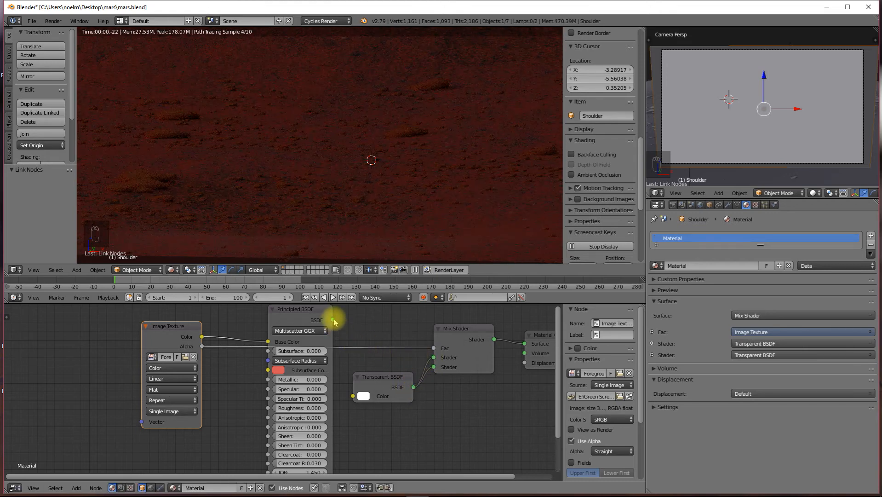
left_click_drag(334, 320, 395, 348)
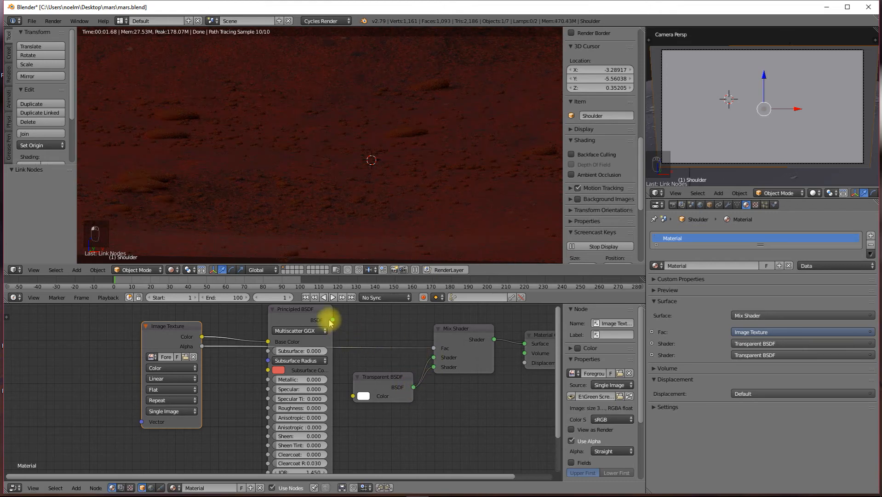
left_click_drag(334, 320, 433, 370)
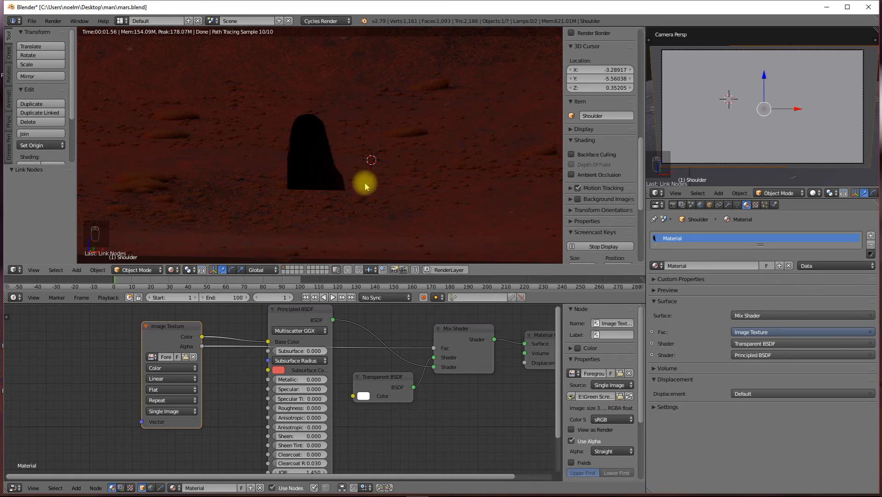
scroll(368, 165, "down", 3)
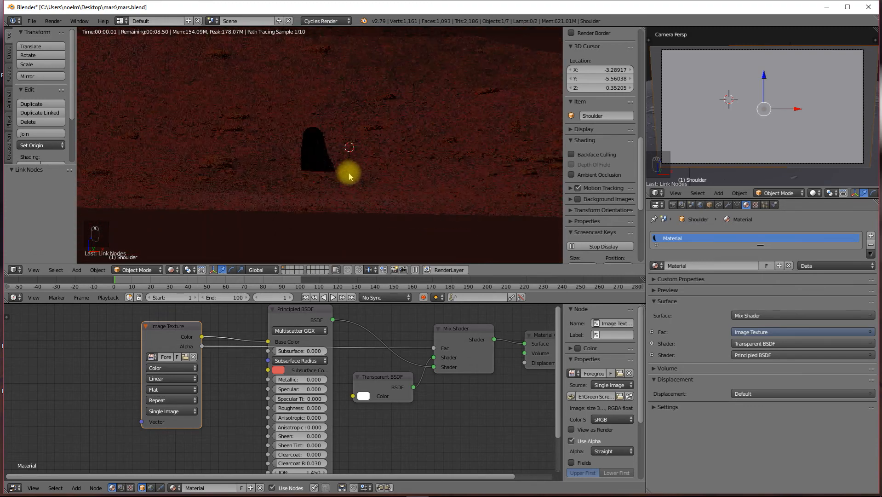
mouse_move(350, 175)
left_mouse_down()
mouse_move(288, 176)
mouse_move(375, 181)
left_mouse_up()
key("KP_0")
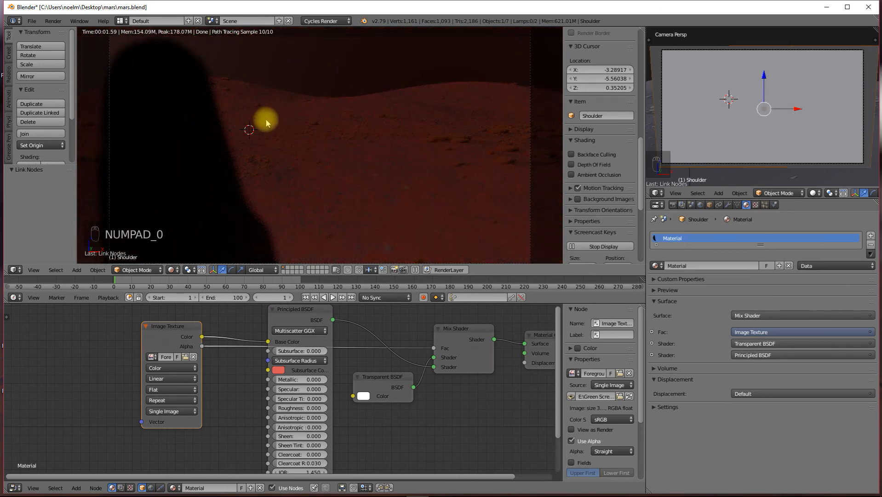
scroll(270, 122, "down", 2)
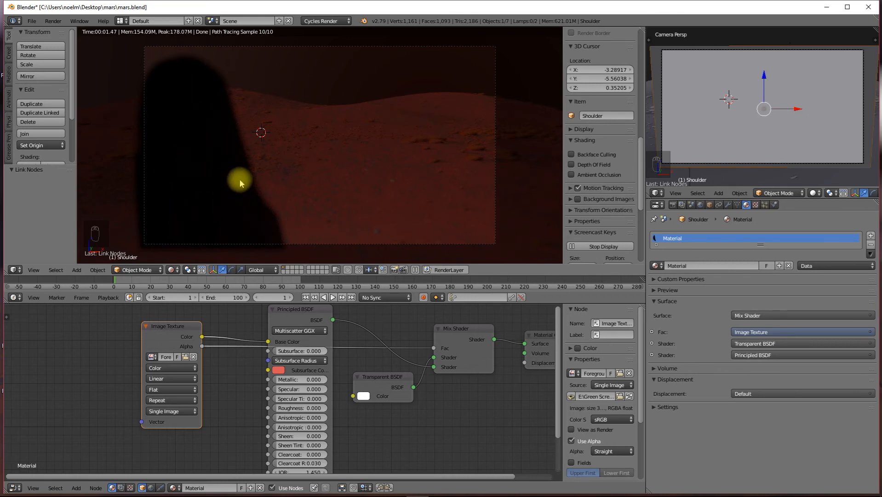
scroll(343, 179, "down", 2)
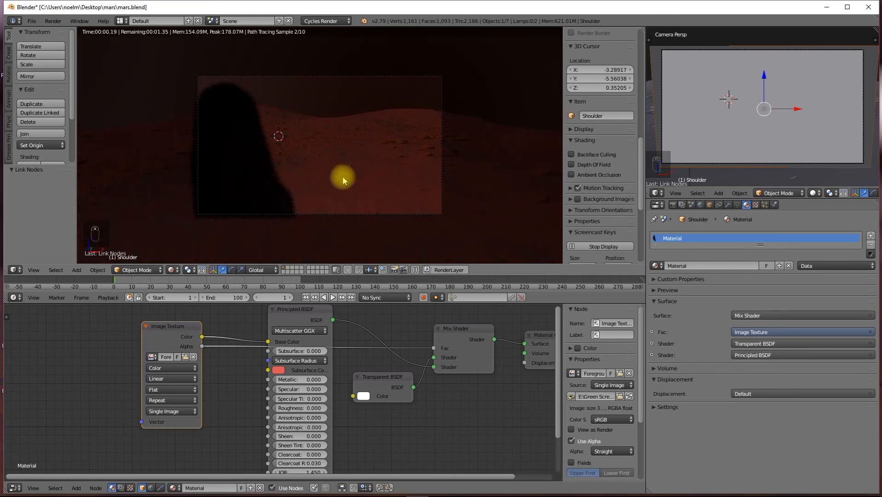
- In wireframe display, move the point lamp between the camera and the Shoulder plane, by about X -0.28, Y -1.81, Z 0.52
key("z")
left_click_drag(333, 177, 246, 193)
scroll(246, 193, "down", 2)
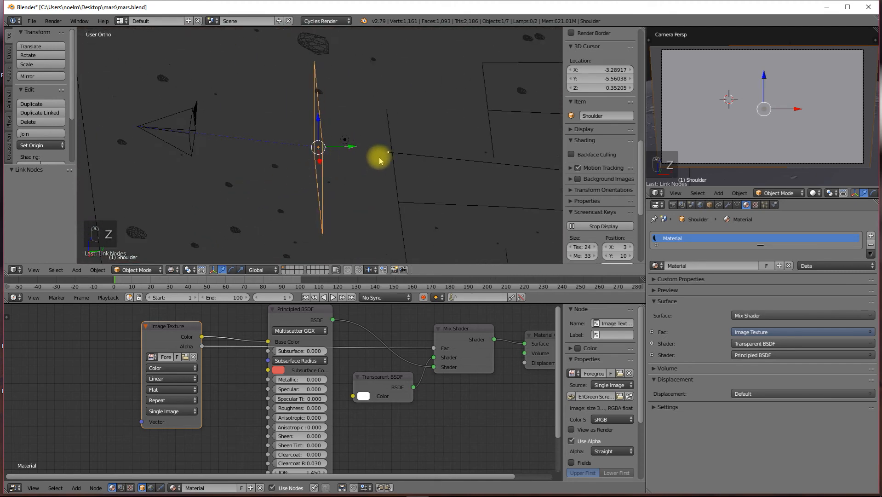
right_click(345, 140)
scroll(338, 155, "down", 2)
scroll(336, 161, "down", 3)
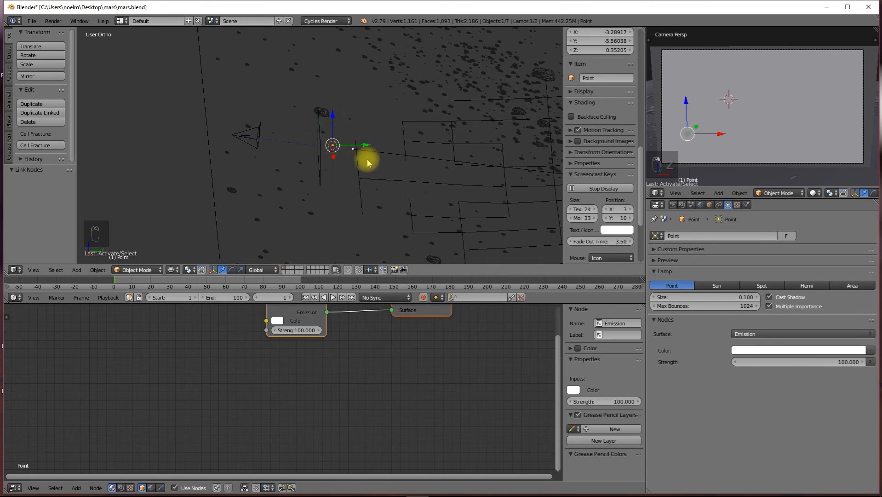
key("g")
left_click(276, 134)
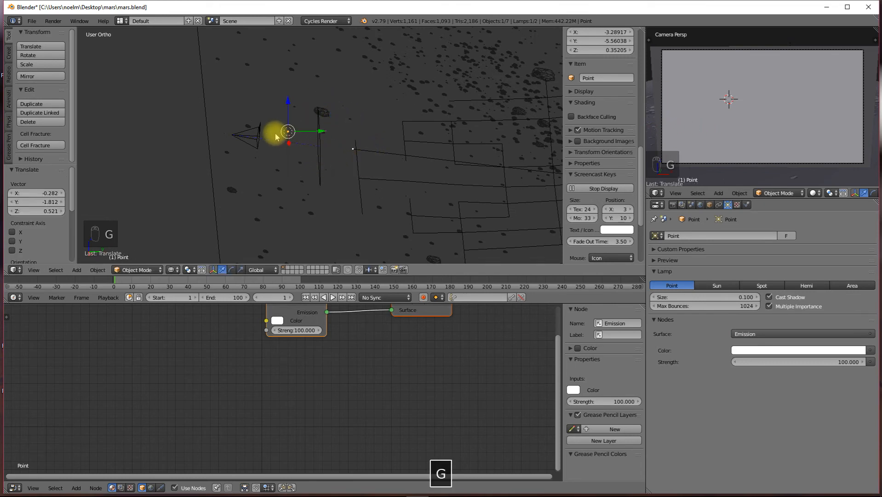
- Display the 3D view as Rendered and inspect the lamp's light on the camera-facing side of the Shoulder plane
left_click(173, 269)
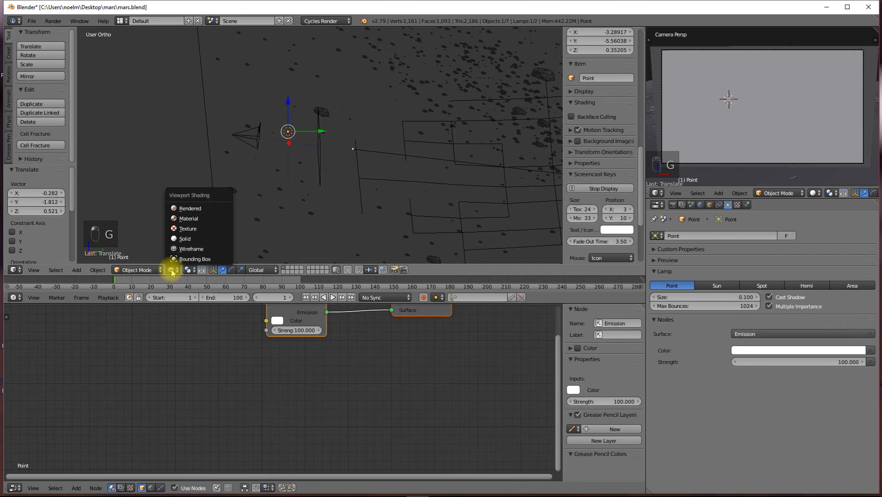
left_click(181, 203)
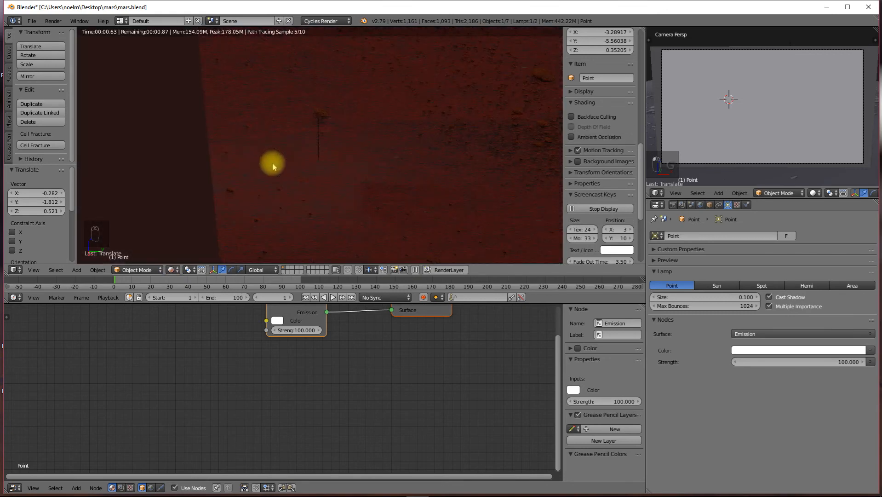
left_click_drag(273, 163, 212, 203)
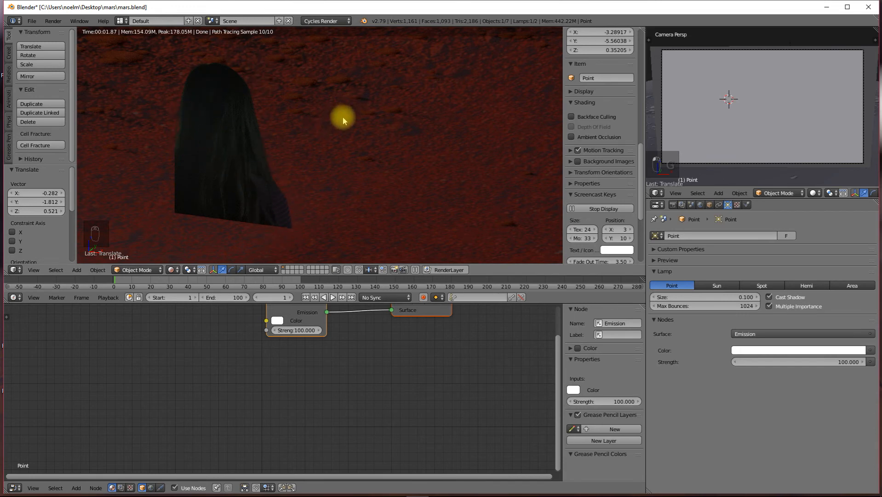
scroll(319, 152, "down", 3)
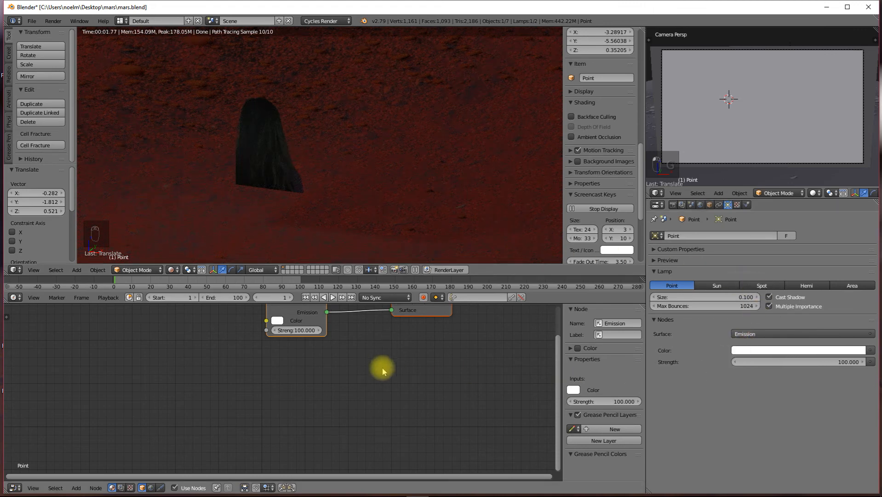
- Tint the point lamp's Emission color light salmon and check the plane's lighting through the camera
left_click_drag(405, 373, 405, 416)
left_click(275, 368)
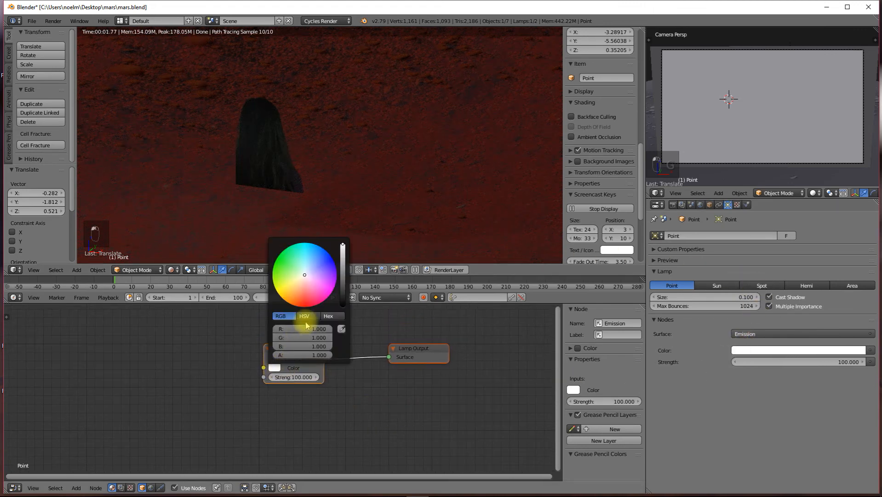
left_click(303, 285)
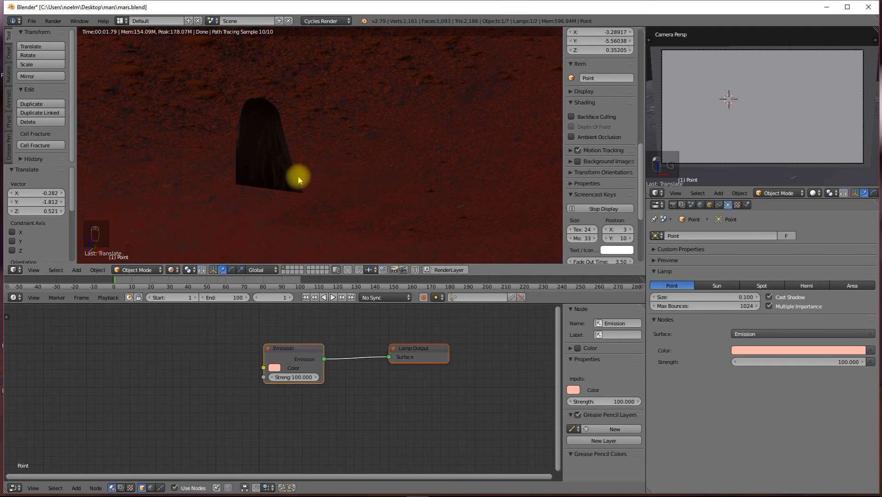
left_click_drag(299, 176, 429, 174)
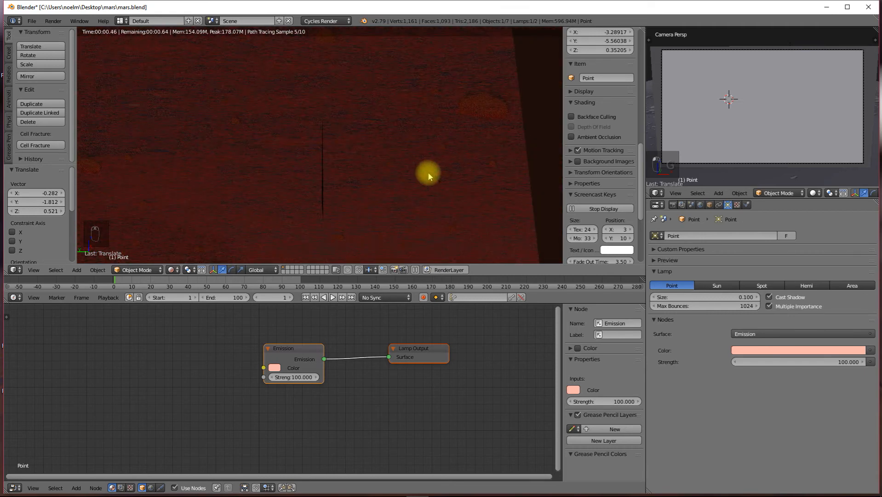
key("KP_0")
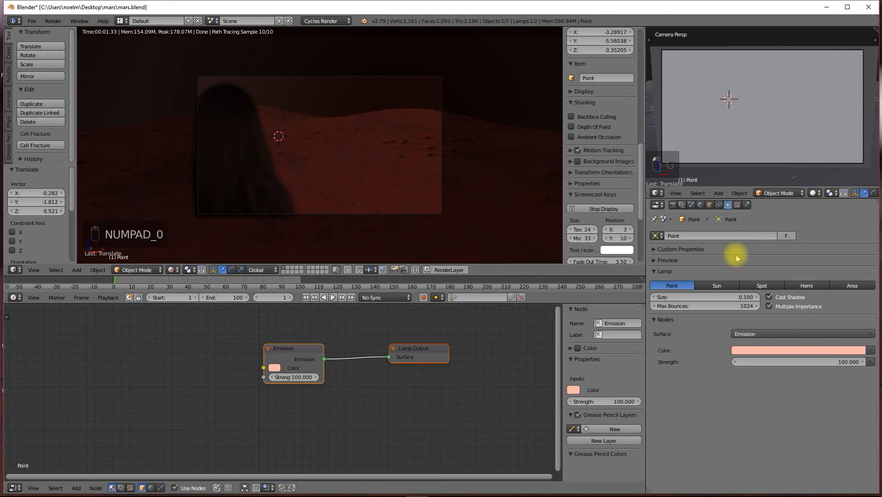
- Select the camera and try depth-of-field aperture sizes of 0.07, 0 and 0.0005 to compare the Shoulder plane's blur
right_click(421, 77)
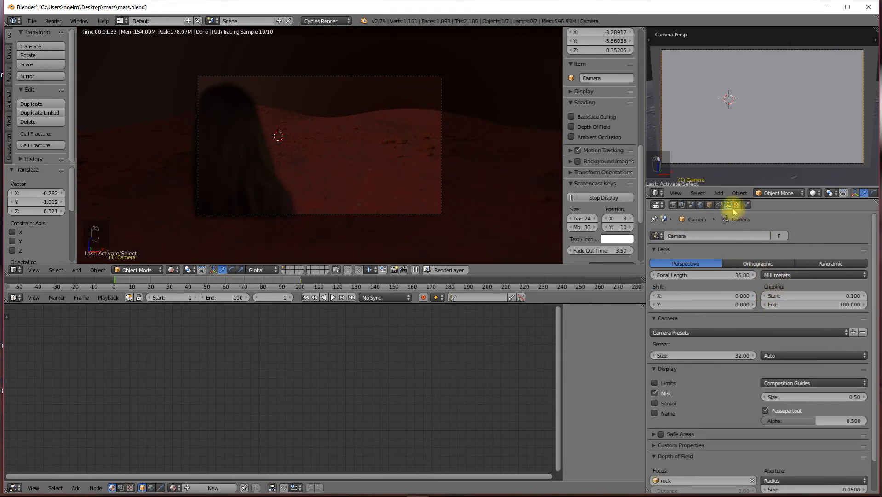
scroll(736, 442, "down", 2)
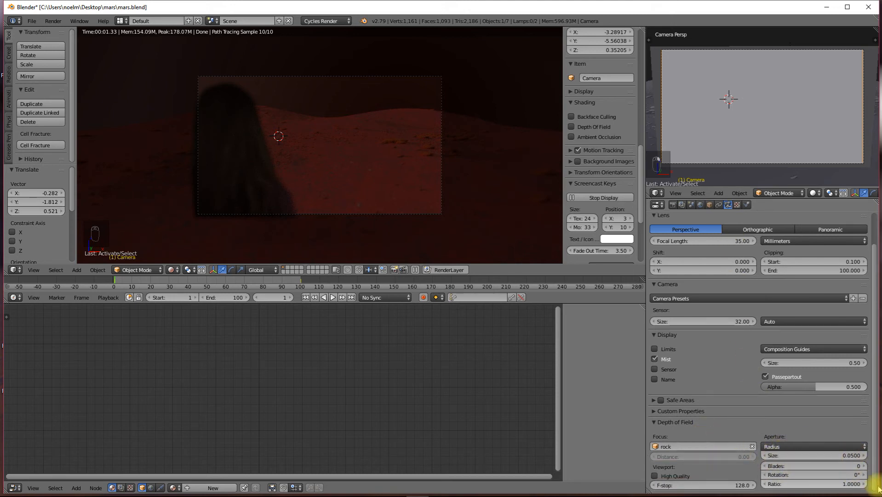
left_click(865, 455)
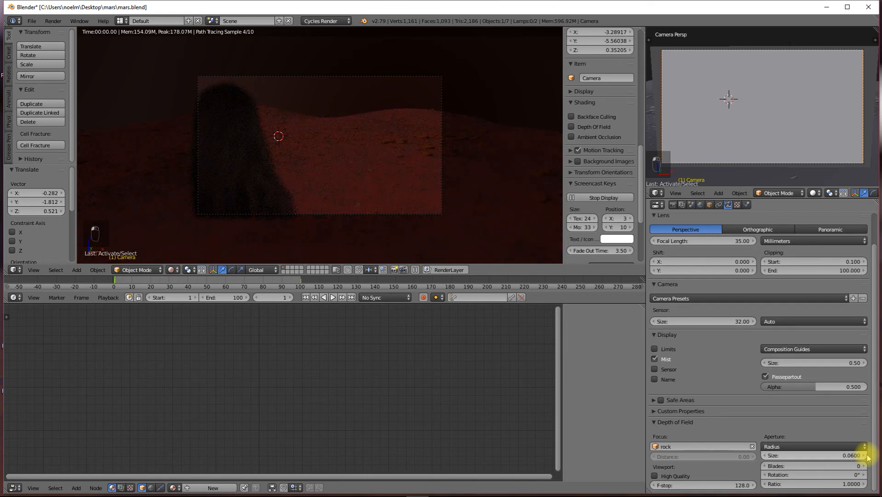
left_click(866, 456)
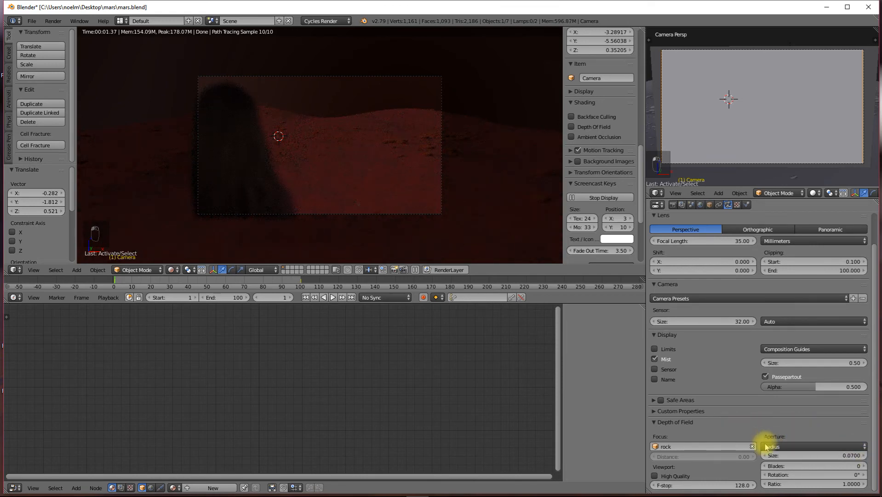
mouse_move(766, 458)
left_mouse_down()
mouse_move(745, 458)
mouse_move(766, 457)
left_mouse_up()
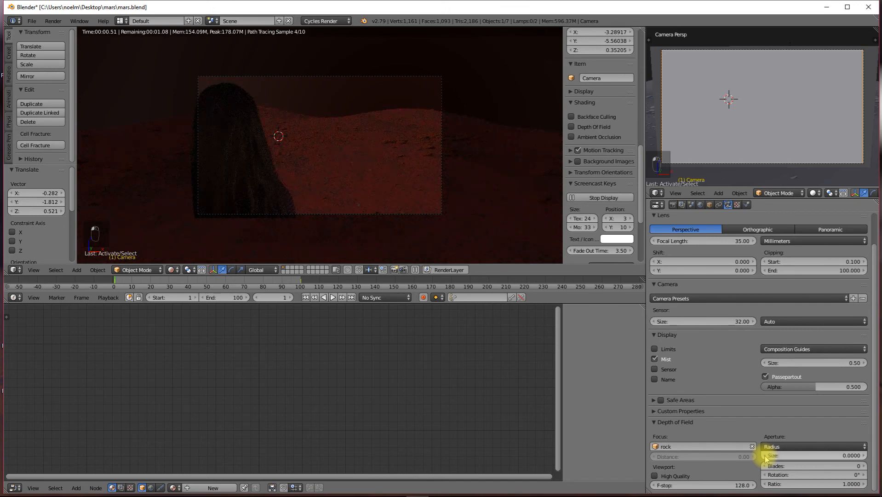
left_click(835, 455)
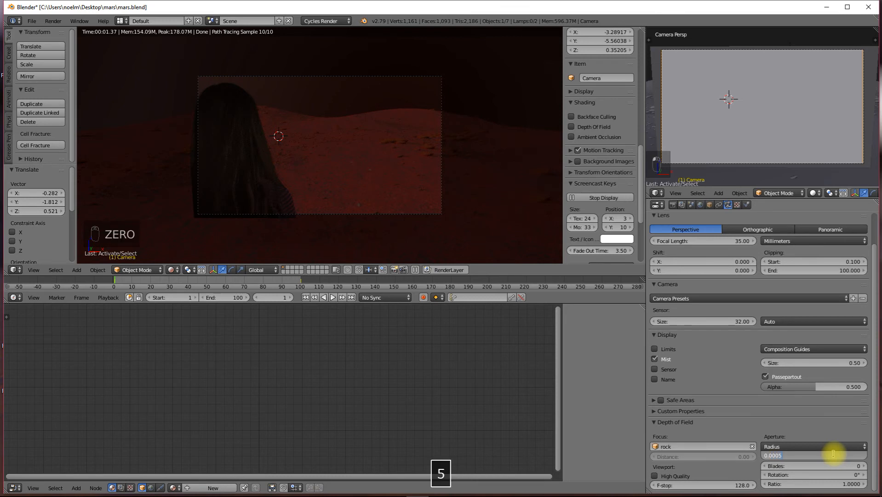
key("Return")
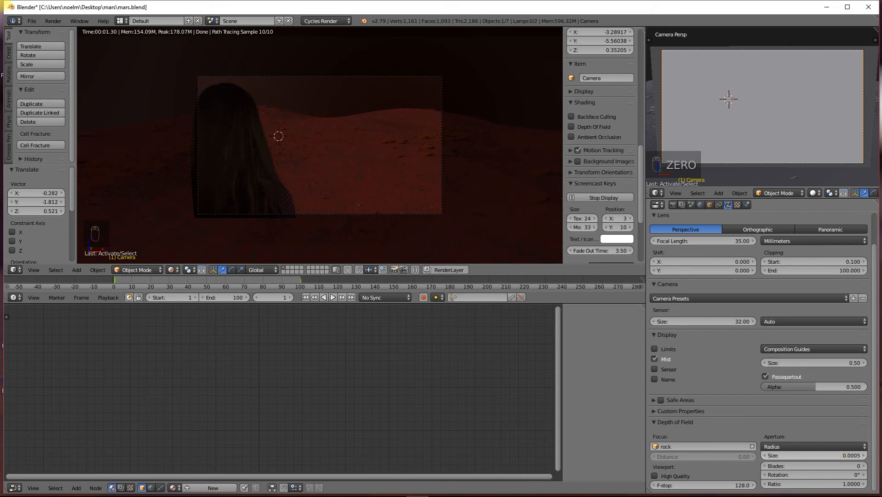
- Set the camera's depth-of-field aperture size to 0.005 and save the file
left_click(832, 454)
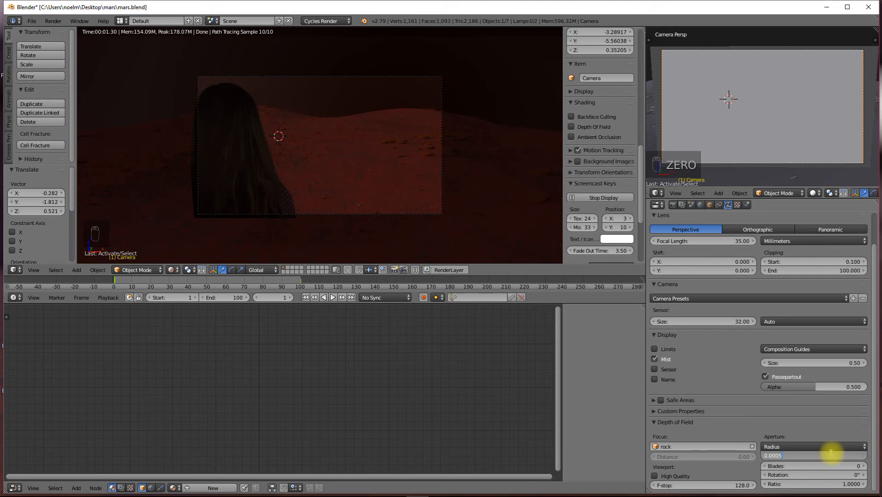
key("BackSpace")
key("BackSpace")
type("5")
key("Return")
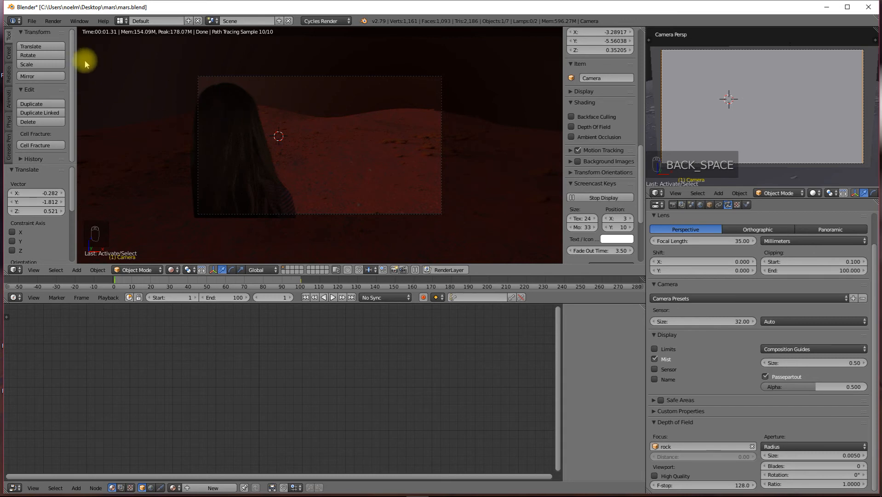
left_click(32, 21)
left_click(63, 95)
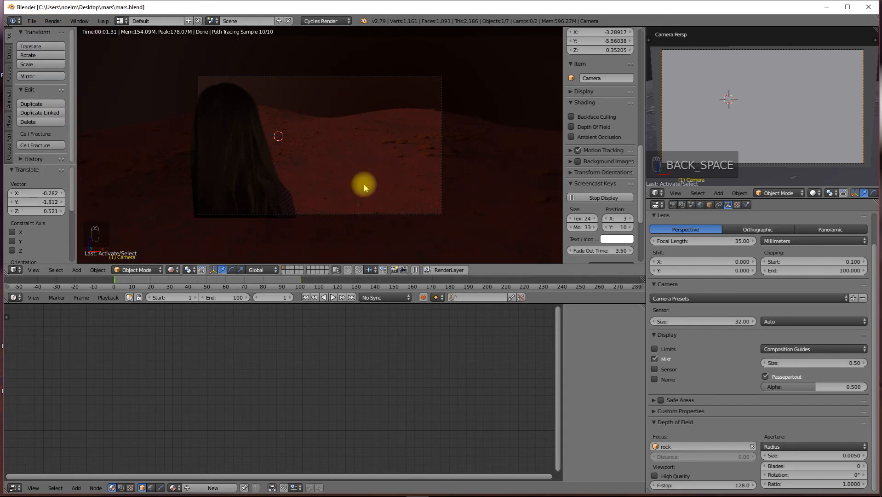
- In a wireframe top view, duplicate the Shoulder plane and place the copy farther back, offset about X 8.54, Y 34.99
left_click_drag(417, 139, 375, 147)
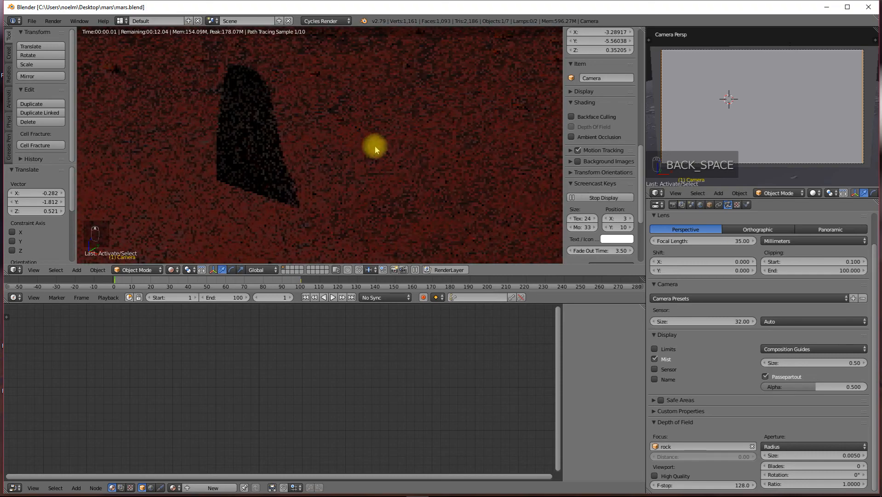
scroll(376, 145, "down", 6)
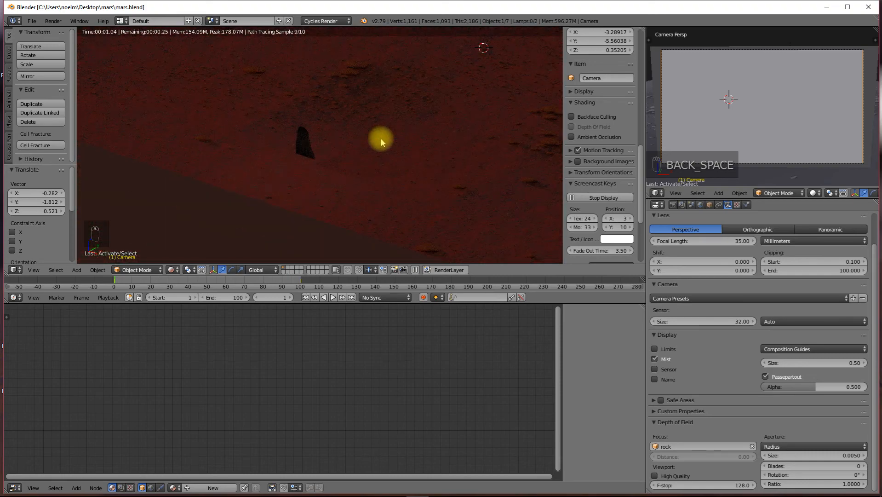
key("z")
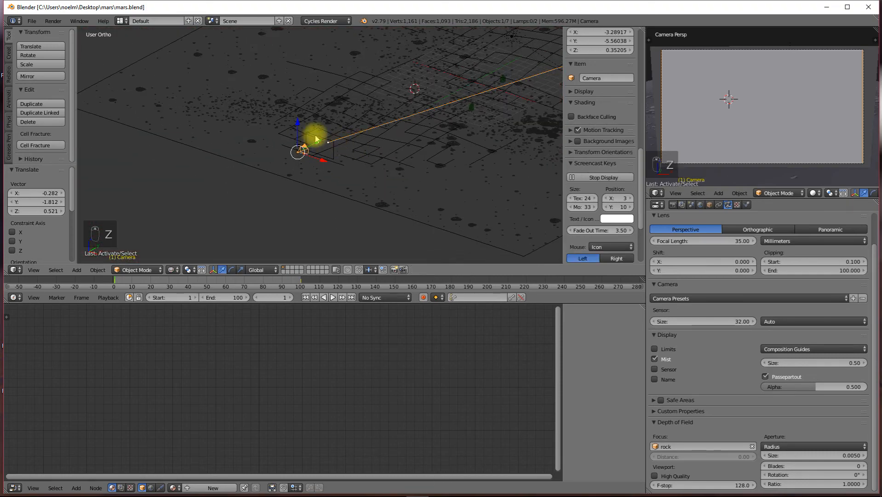
right_click(317, 139)
left_click_drag(364, 342, 316, 310)
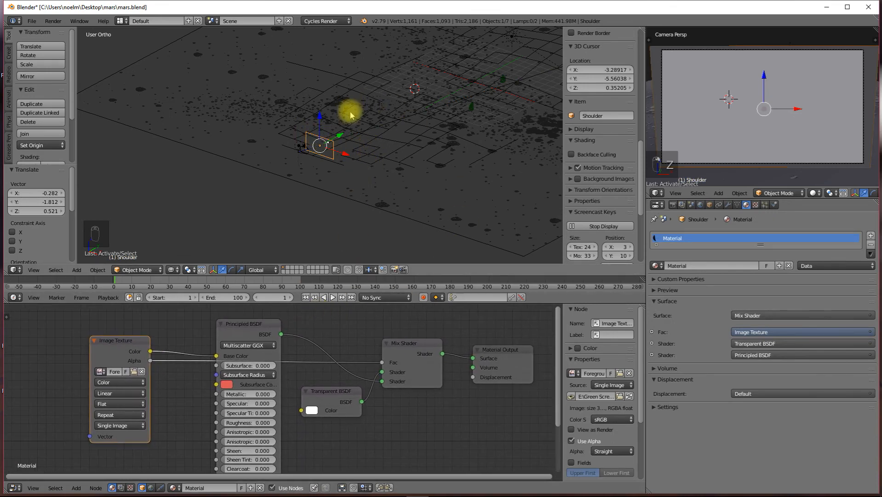
key("KP_7")
scroll(351, 115, "down", 2)
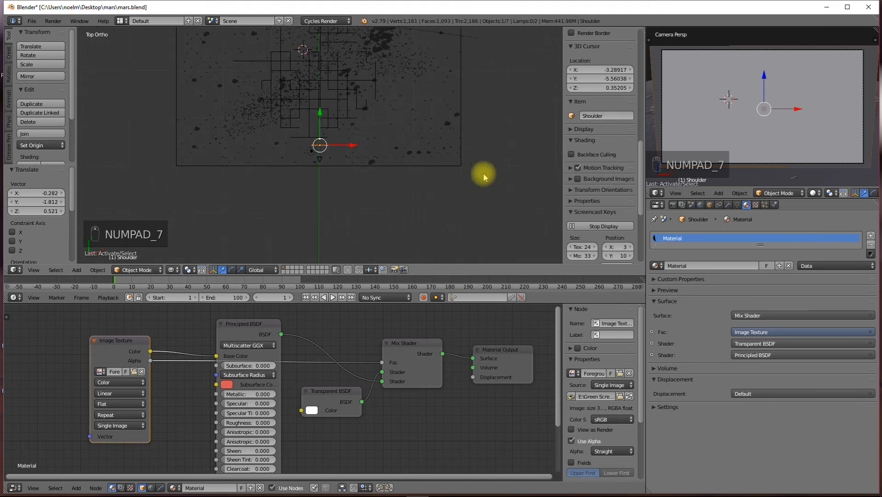
scroll(370, 135, "down", 3)
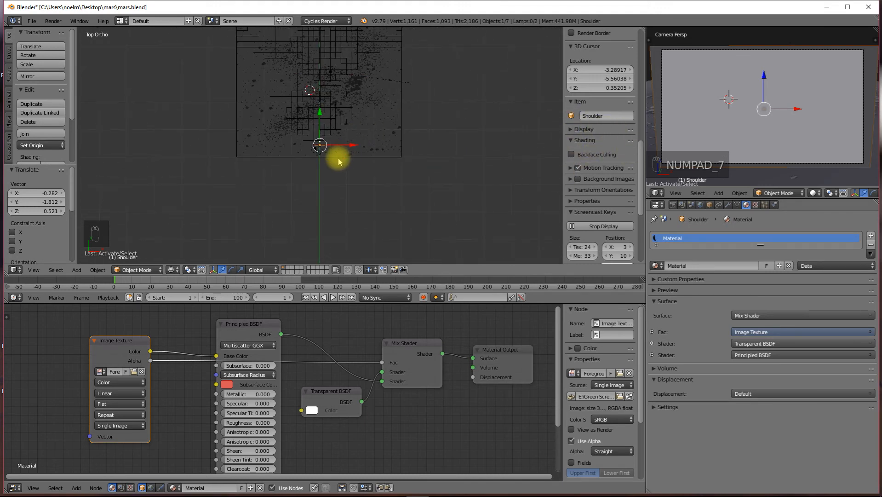
key("shift+d")
left_click(363, 64)
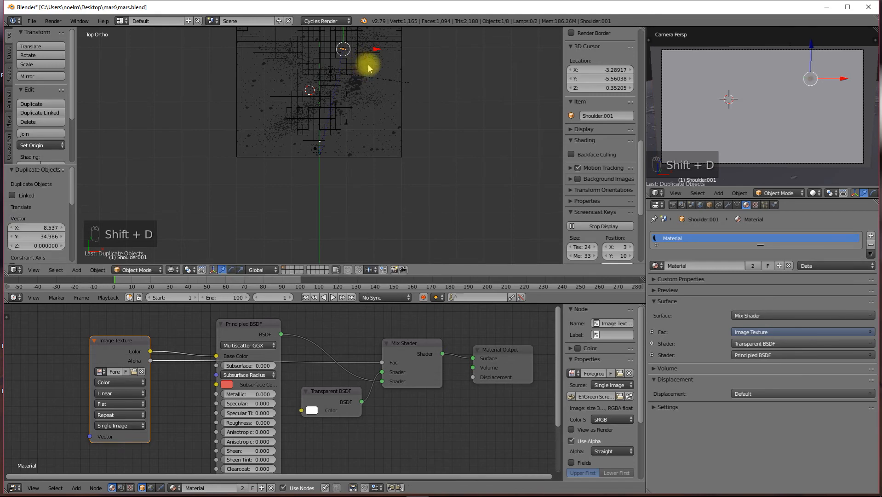
left_click_drag(352, 70, 357, 141)
scroll(357, 142, "up", 4)
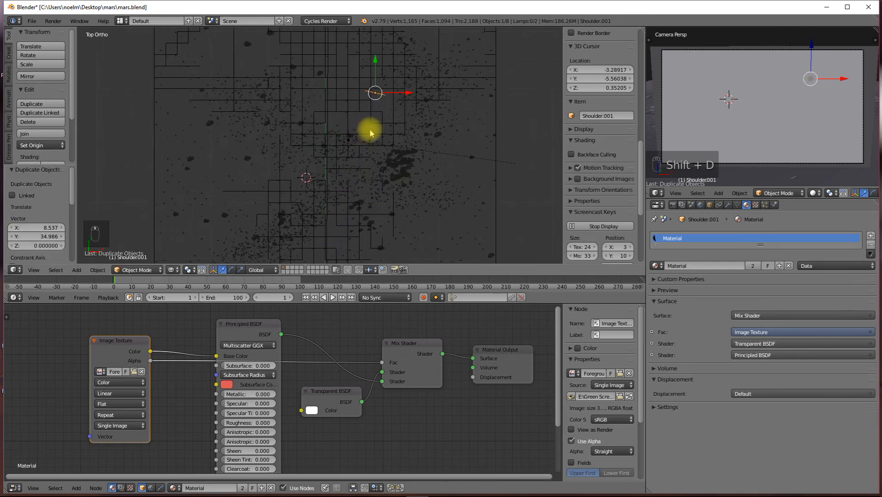
scroll(368, 251, "down", 1)
scroll(370, 218, "down", 1)
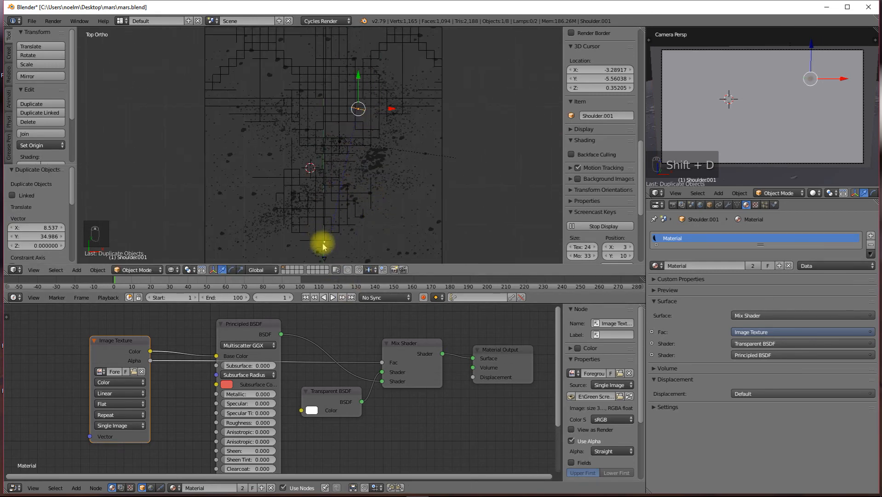
left_click_drag(404, 170, 414, 124)
key("g")
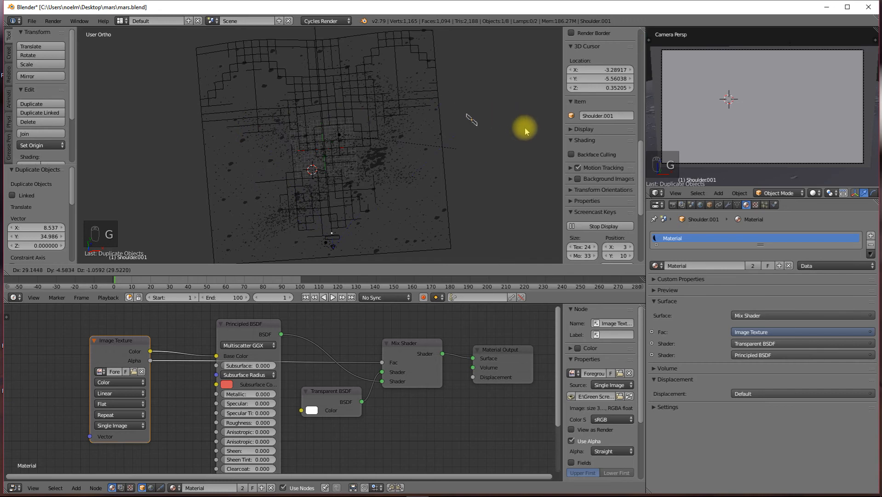
left_click(419, 115)
- Rename the duplicated Shoulder plane as HeadtoToe
left_click_drag(415, 127, 383, 99)
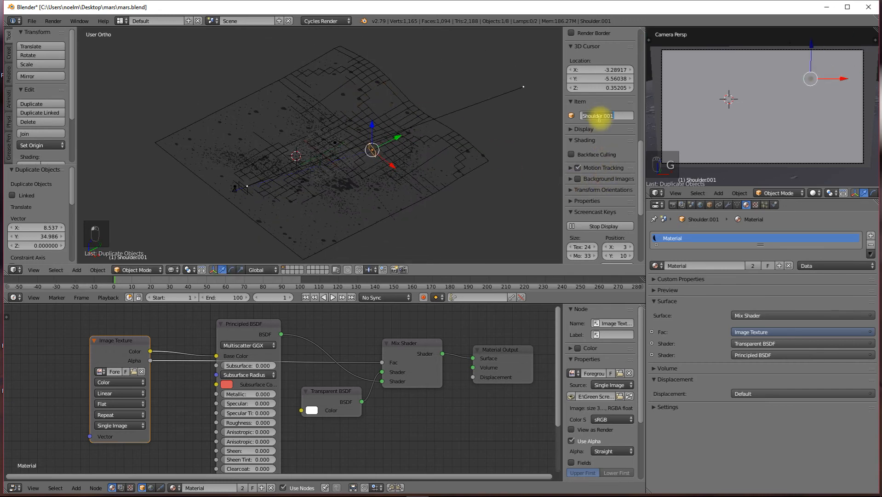
type("H")
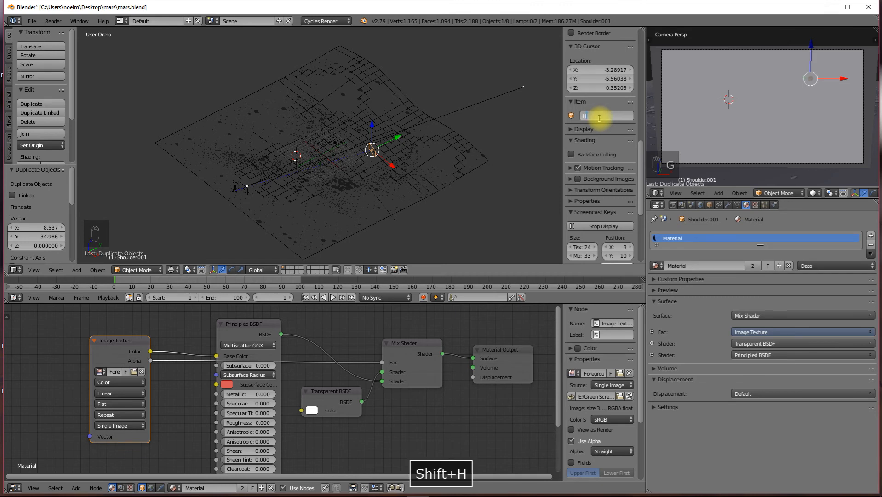
type("eadtoToe")
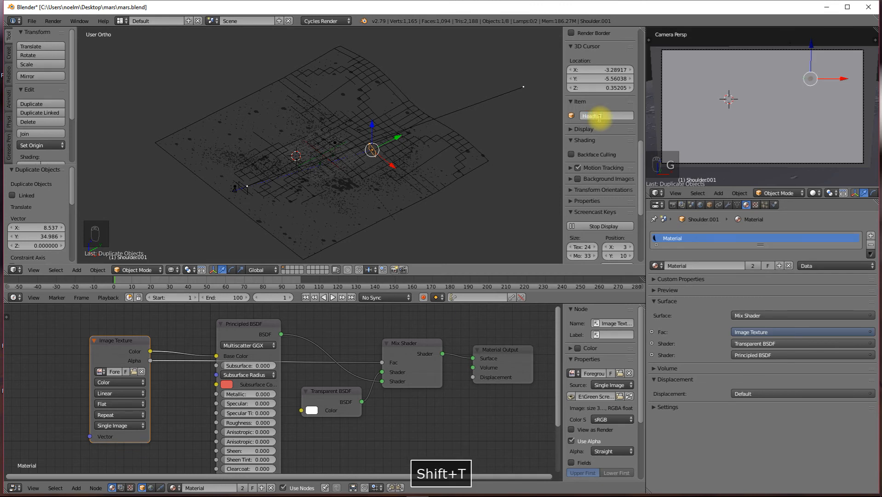
key("Return")
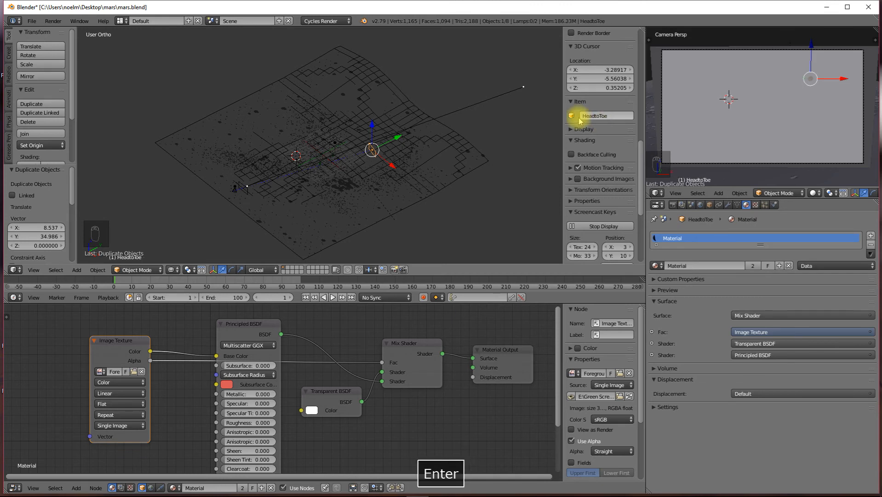
- In solid display, move the HeadtoToe plane along the distant dune by about X -4.28, Y 0.68, Z 0.17
key("z")
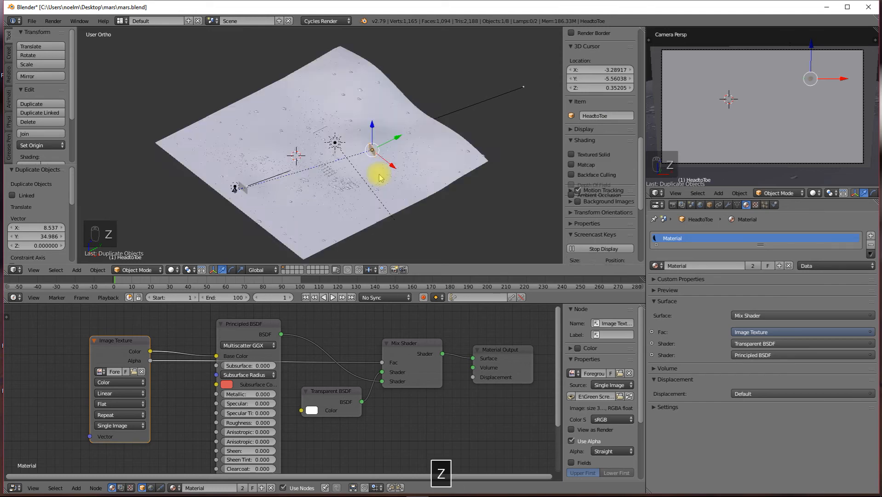
scroll(374, 173, "up", 5)
mouse_move(406, 137)
left_mouse_down()
mouse_move(374, 135)
mouse_move(410, 139)
left_mouse_up()
left_click_drag(442, 164, 371, 152)
left_click_drag(371, 152, 429, 146)
scroll(428, 147, "up", 5)
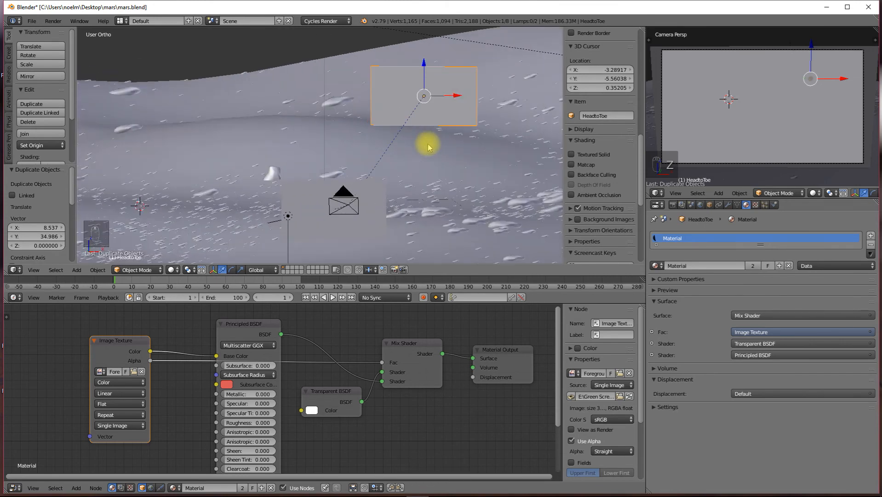
key("g")
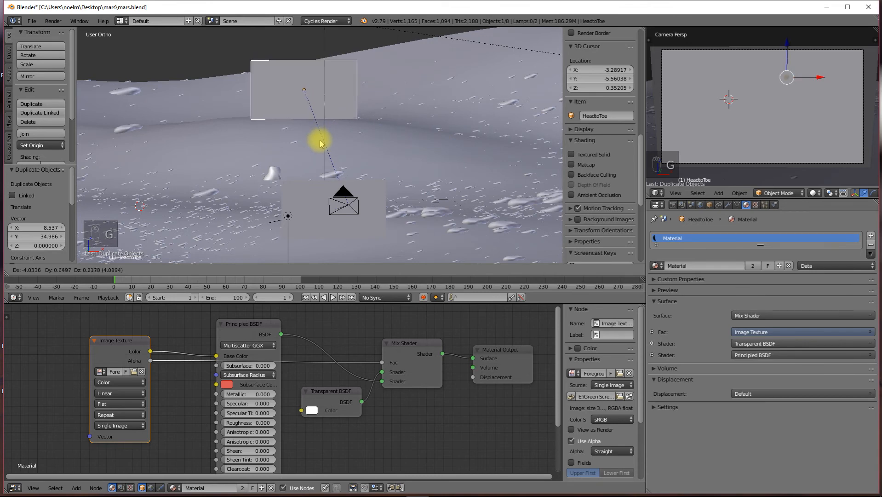
left_click(312, 145)
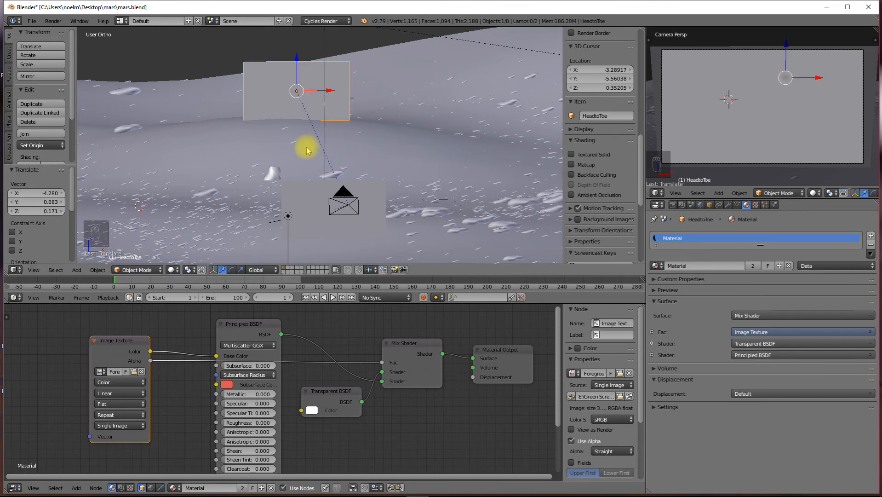
- Display the 3D view as Rendered and examine how the HeadtoToe plane sits on the terrain
left_click_drag(318, 146, 371, 124)
scroll(325, 149, "up", 4)
scroll(325, 150, "up", 1)
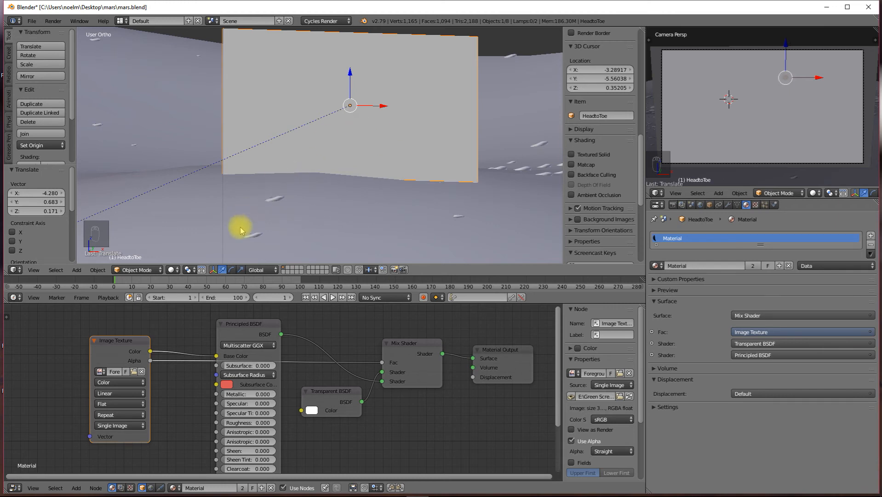
left_click(172, 269)
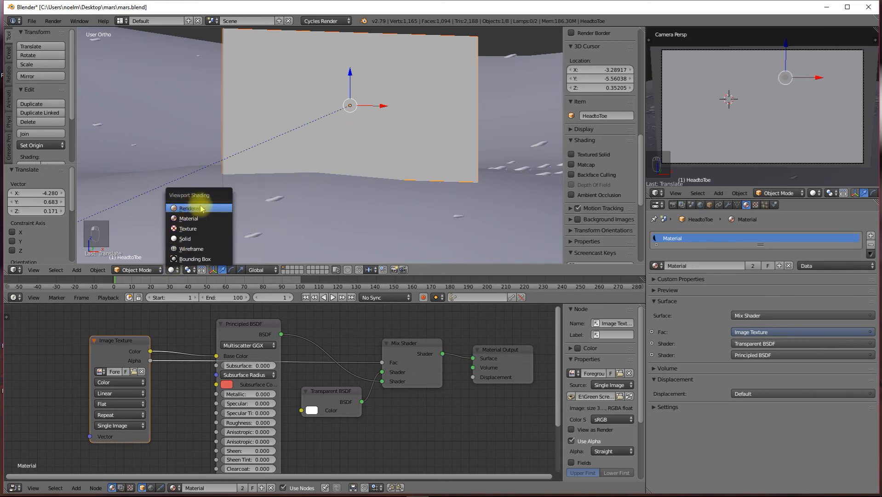
left_click(201, 209)
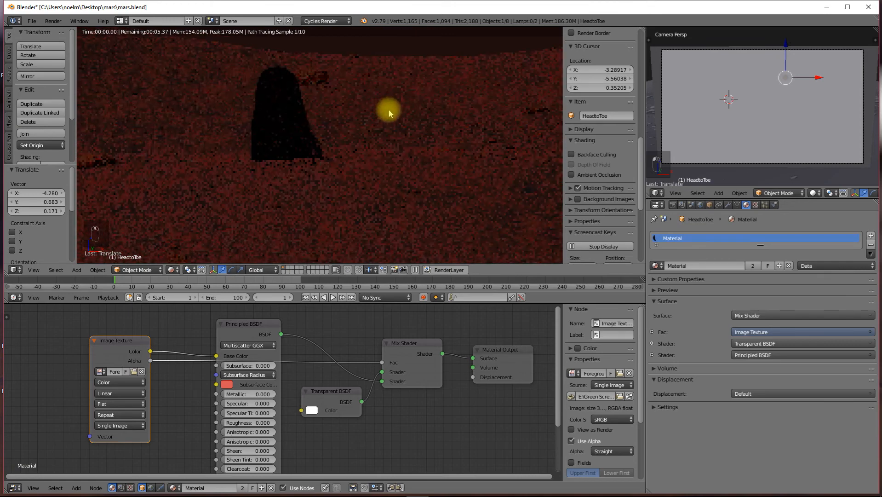
left_click_drag(389, 108, 337, 125)
key("Escape")
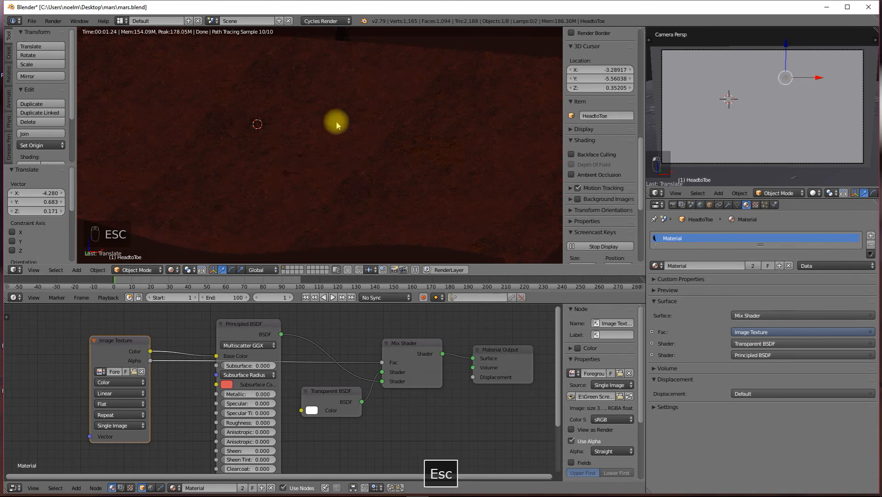
- Return the 3D view to Solid display and rename the material shared by both planes as Shoulder
left_click(172, 269)
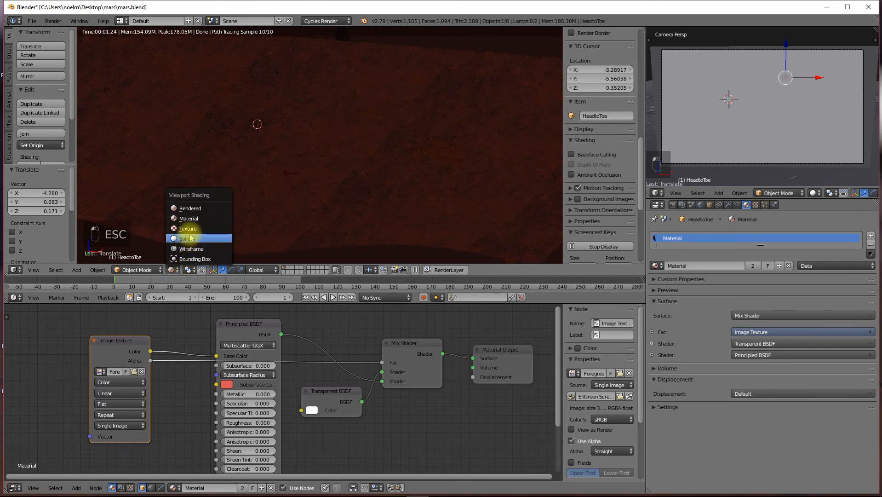
left_click(185, 238)
left_click_drag(265, 97, 335, 88)
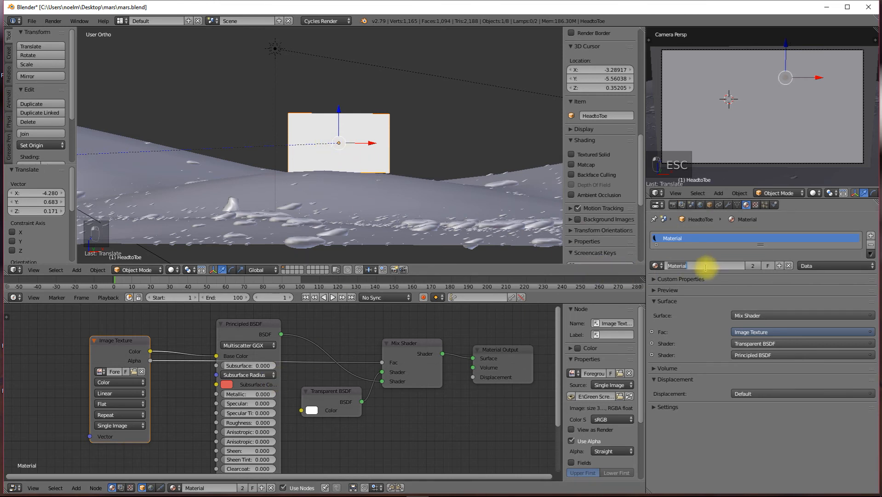
type("Shou")
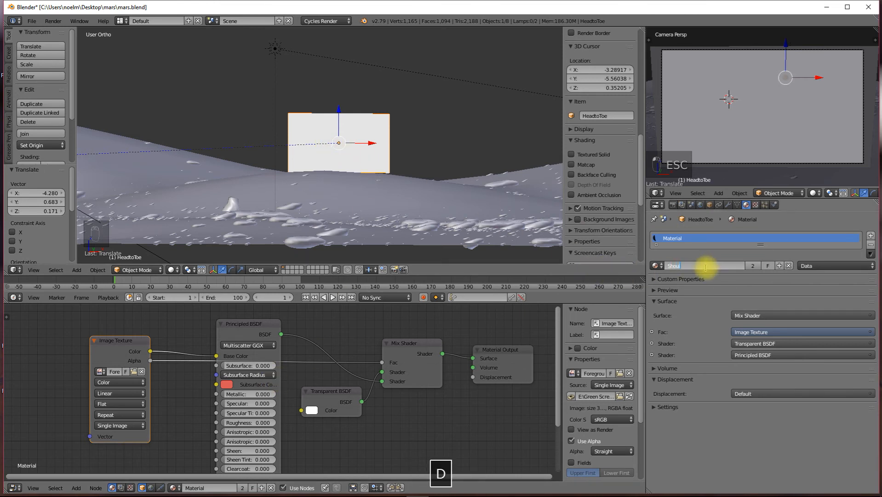
type("lder")
key("Return")
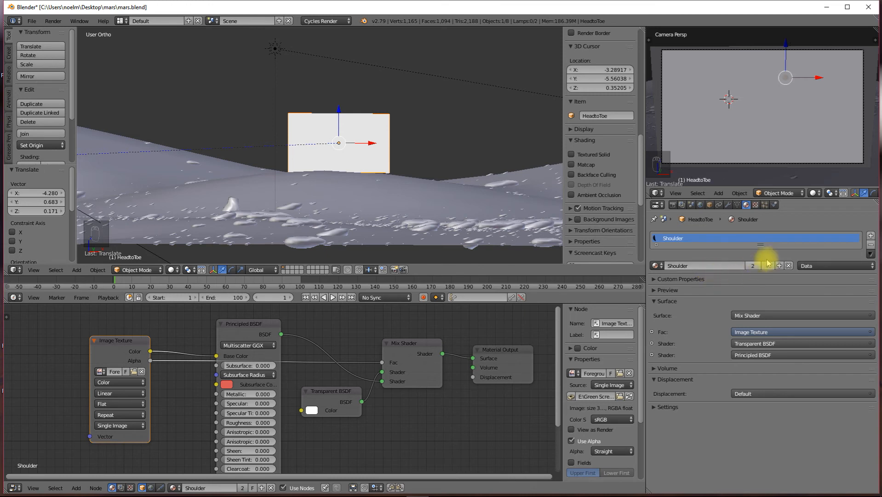
- Make a separate copy of the Shoulder material for the HeadtoToe plane and name it HeadToToe
left_click(780, 266)
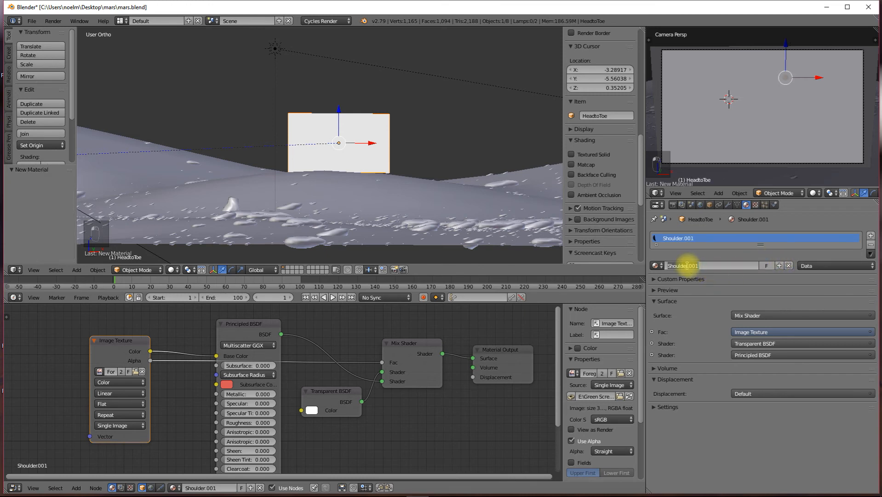
type("Head")
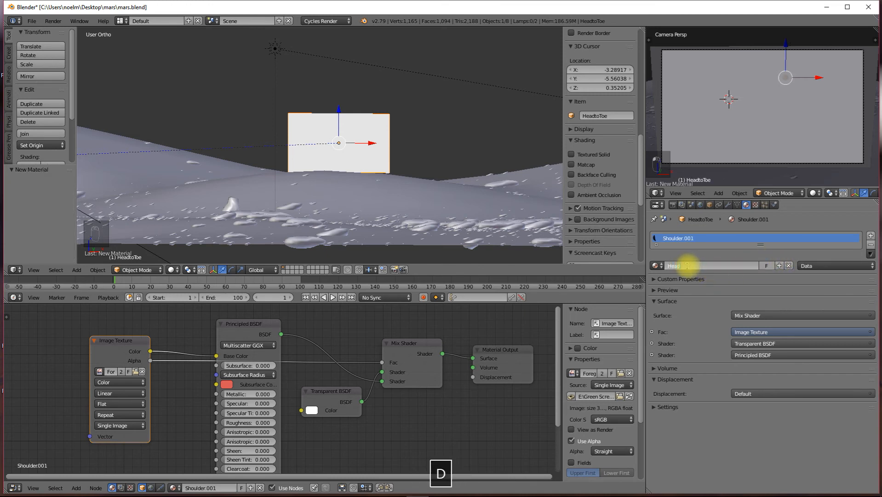
type("ToToe")
key("Return")
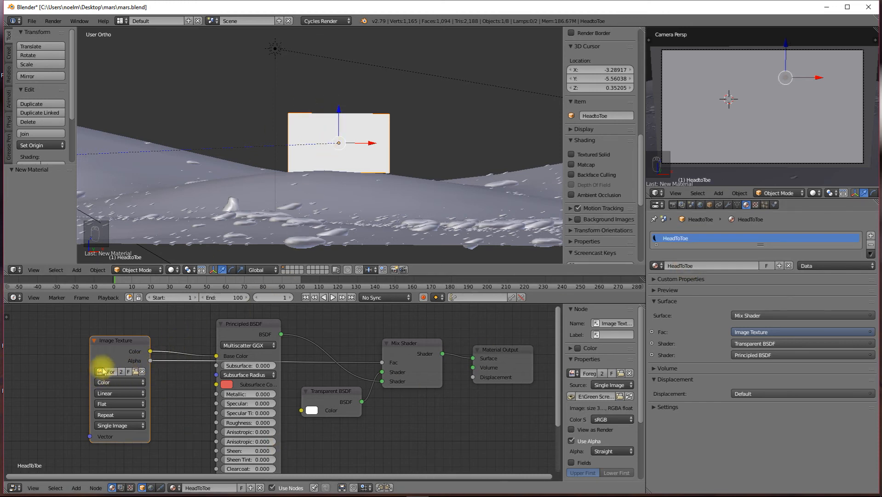
- Load Background0000.png from the Green Screen Seq BG folder into the HeadToToe material's Image Texture node
left_click(135, 372)
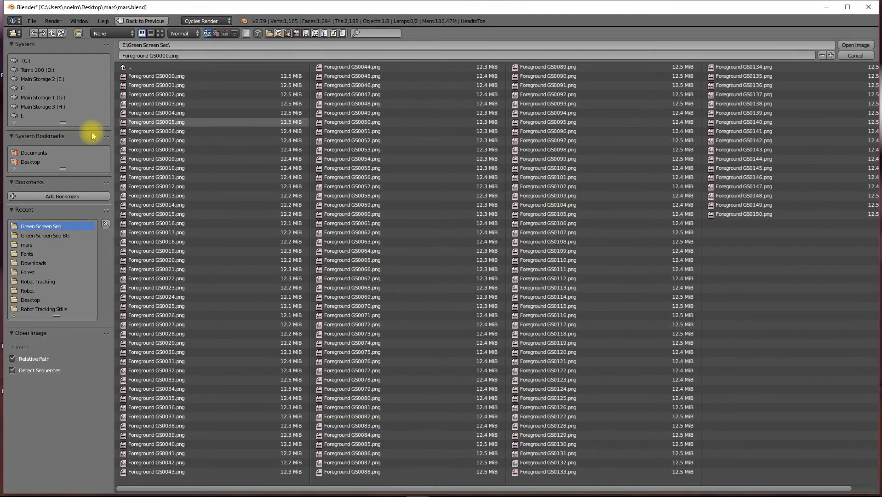
left_click(56, 235)
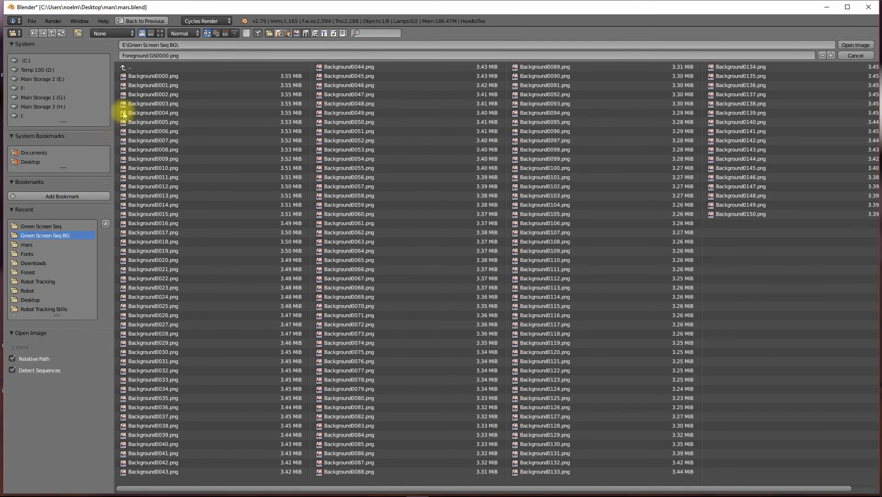
left_click(144, 75)
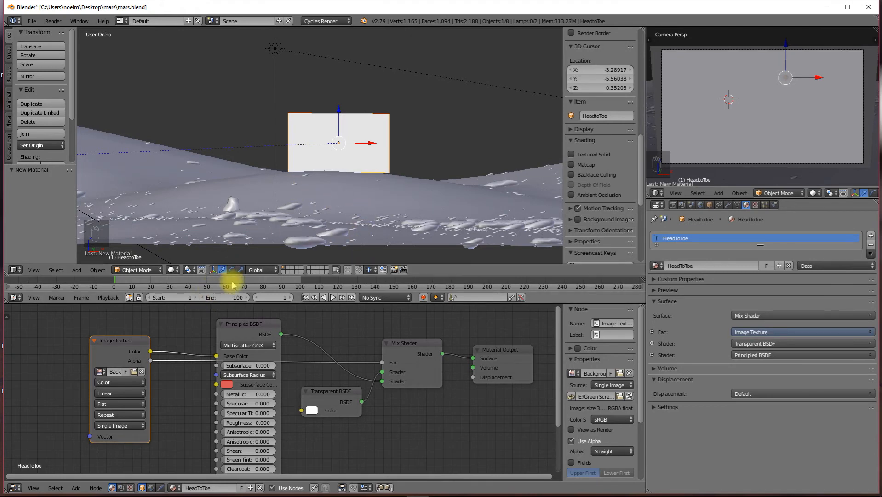
- In Rendered display, lower the HeadtoToe plane toward the distant dune by about 0.376 along global Z
left_click(172, 269)
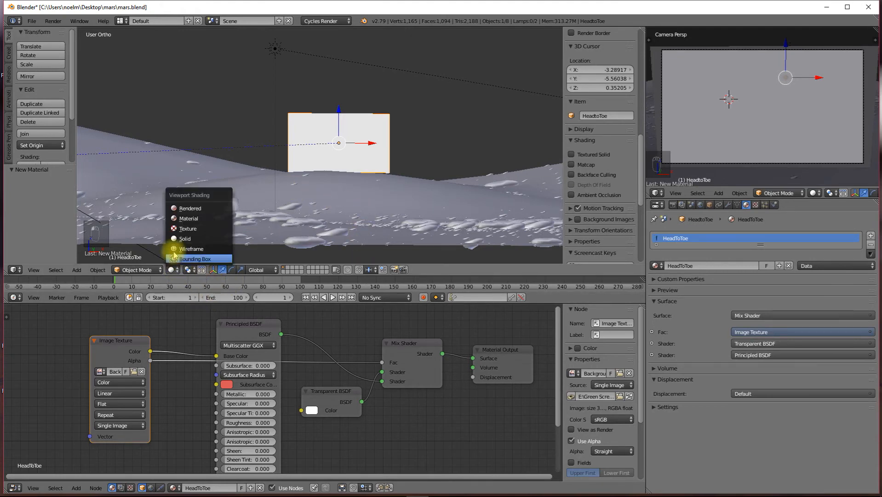
left_click(193, 208)
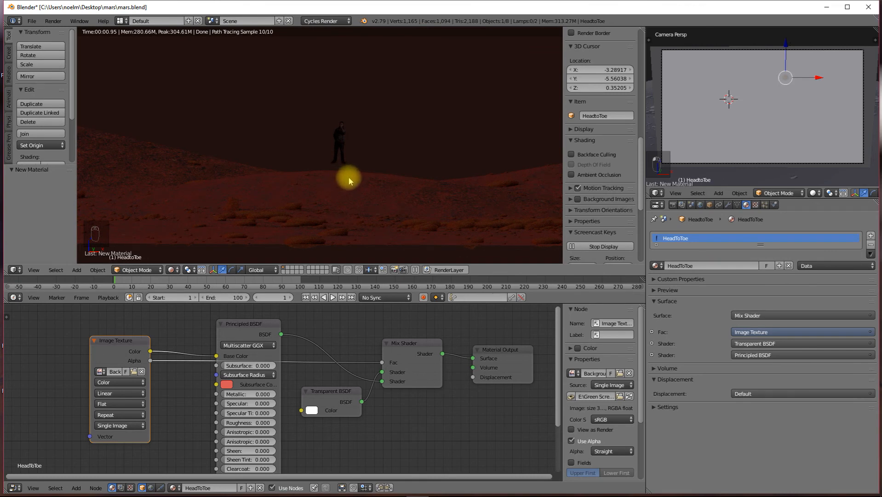
key("z")
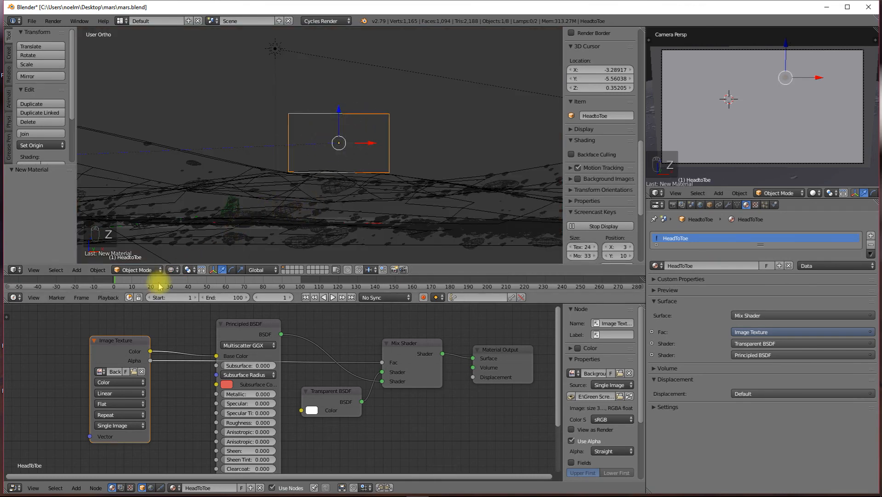
left_click(171, 270)
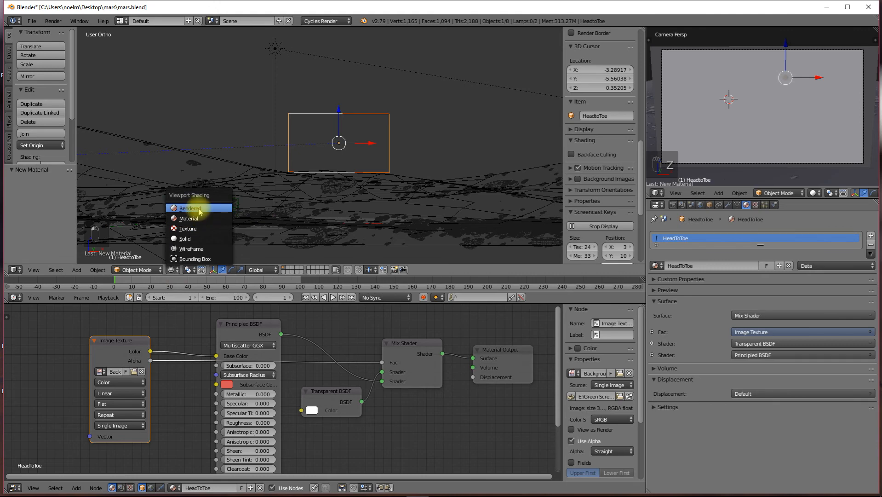
left_click(198, 209)
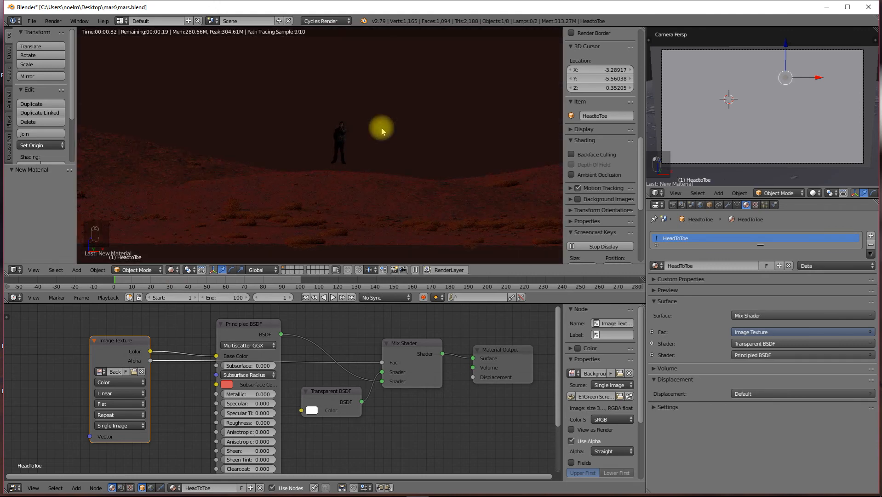
key("g")
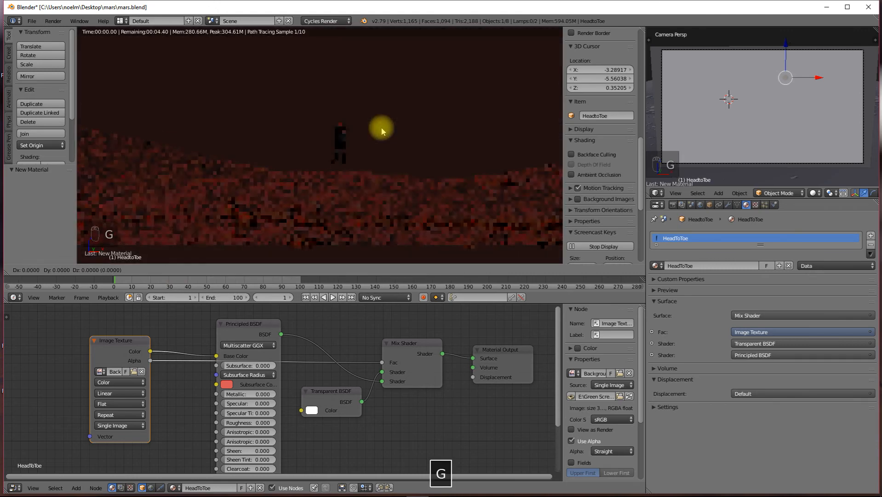
key("z")
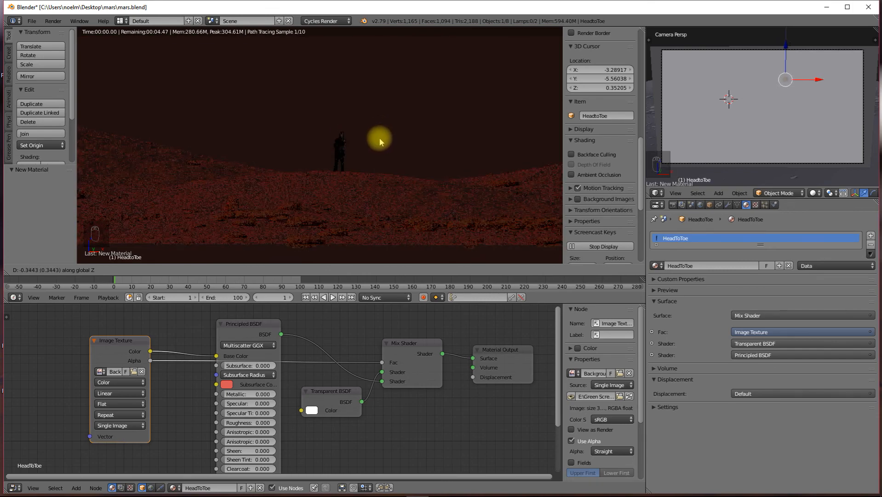
left_click(379, 138)
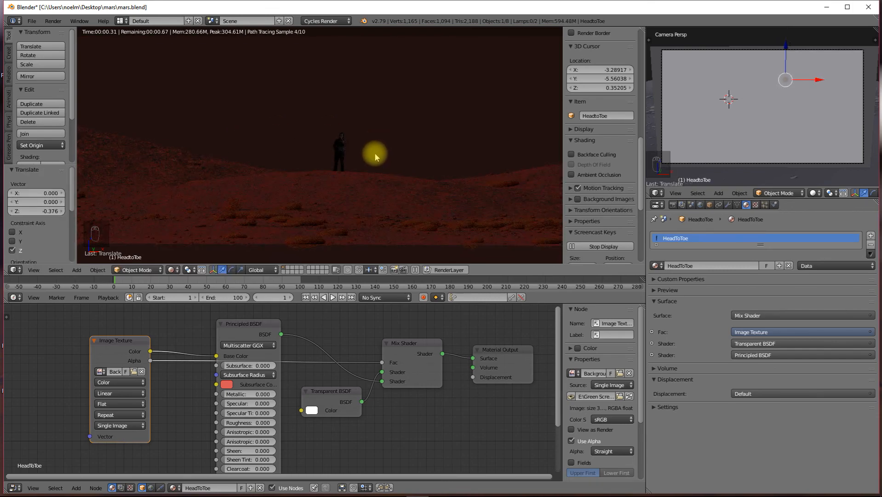
- Check the figure's feet up close and raise the HeadtoToe plane by about 0.125 along global Z
scroll(375, 152, "up", 3)
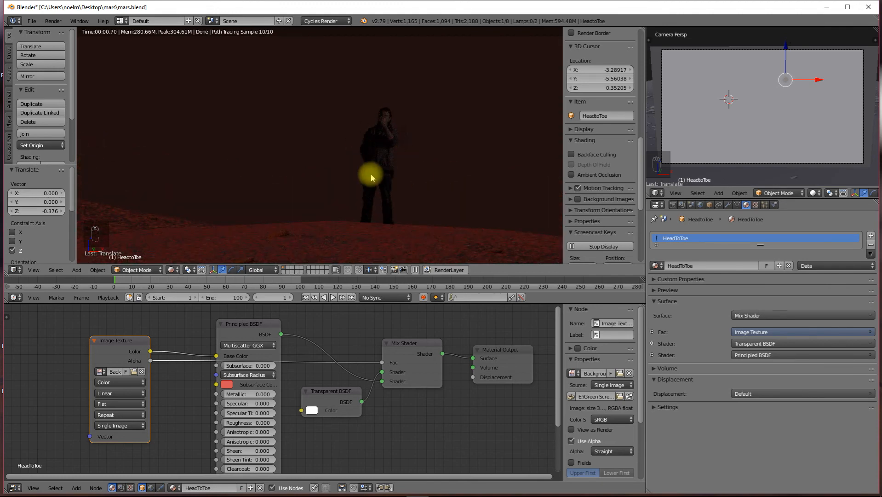
left_click_drag(373, 180, 387, 189)
scroll(301, 190, "up", 3)
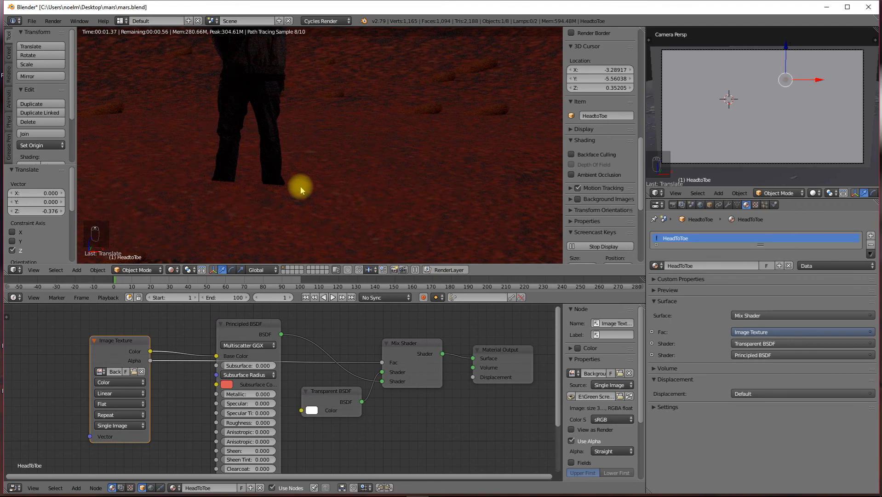
key("g")
key("z")
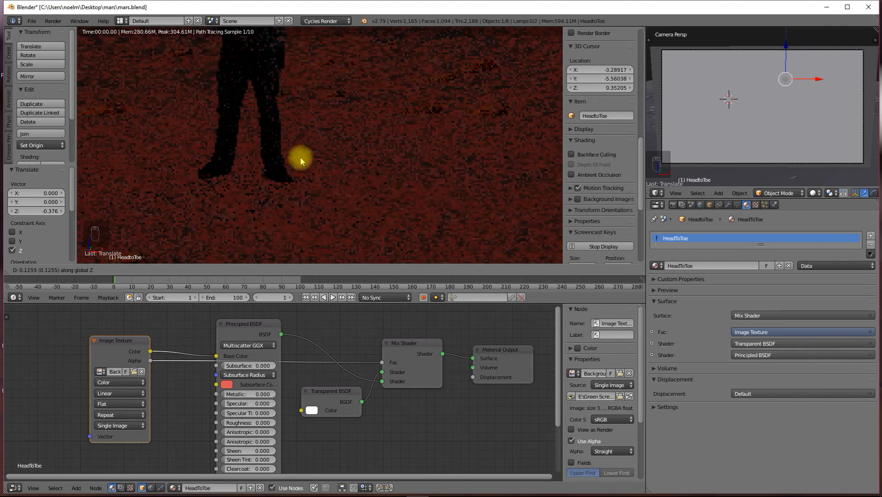
left_click(301, 161)
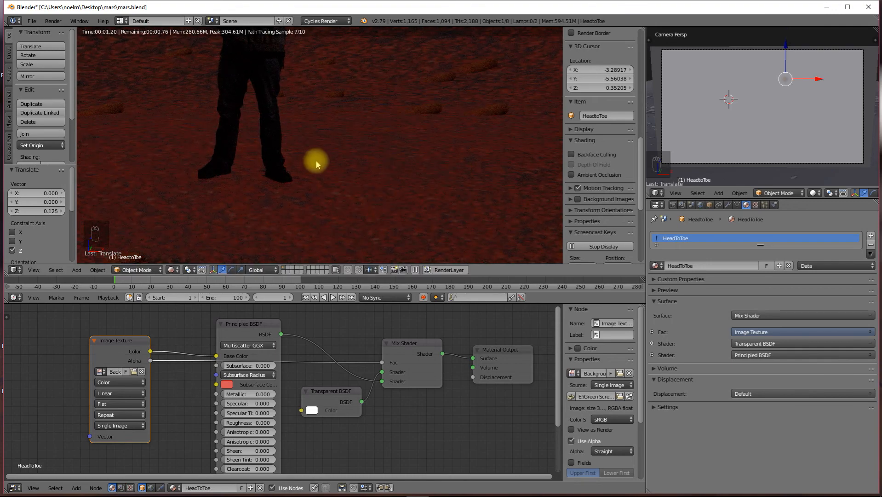
- In a wireframe top view, duplicate the HeadtoToe plane and place the copy nearer the camera, offset about X 3.36, Y -11.16
scroll(322, 158, "down", 5)
mouse_move(335, 145)
left_mouse_down()
mouse_move(303, 153)
mouse_move(365, 145)
left_mouse_up()
key("KP_0")
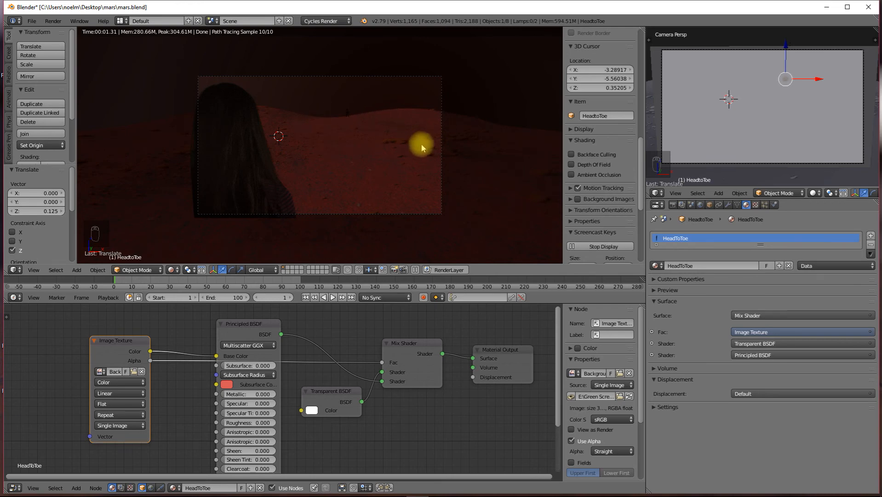
key("KP_7")
key("z")
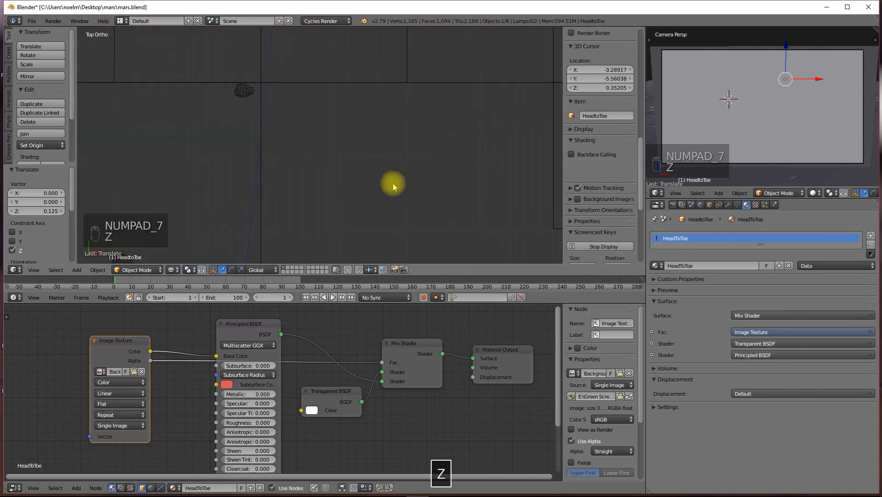
mouse_move(394, 183)
left_mouse_down()
mouse_move(364, 191)
mouse_move(339, 134)
mouse_move(386, 152)
mouse_move(327, 169)
mouse_move(243, 163)
mouse_move(201, 150)
mouse_move(349, 149)
mouse_move(392, 170)
left_mouse_up()
key("KP_0")
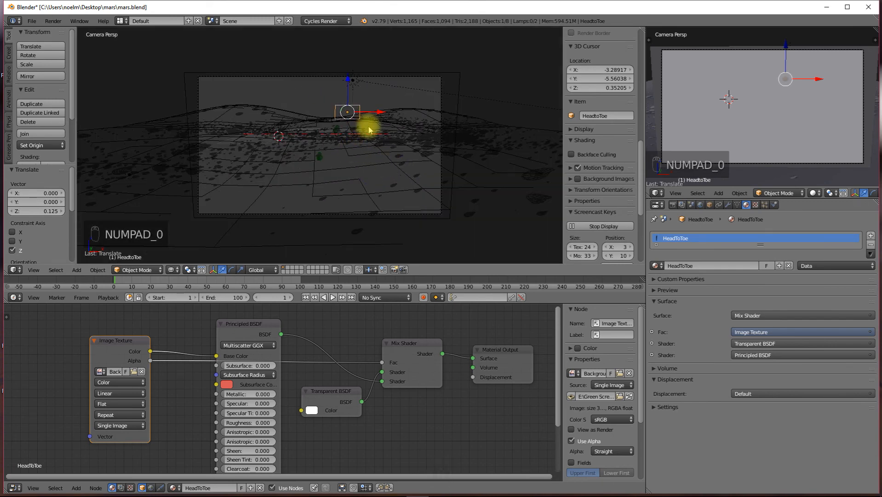
key("KP_7")
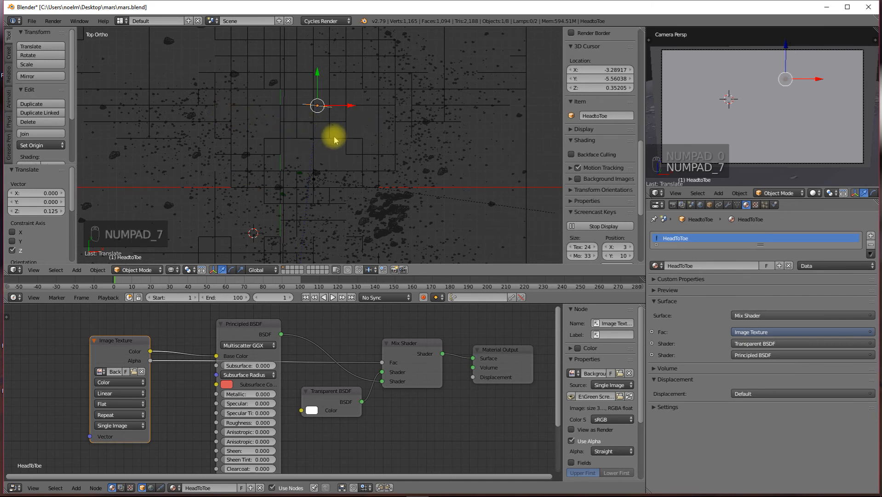
key("shift+d")
left_click(358, 216)
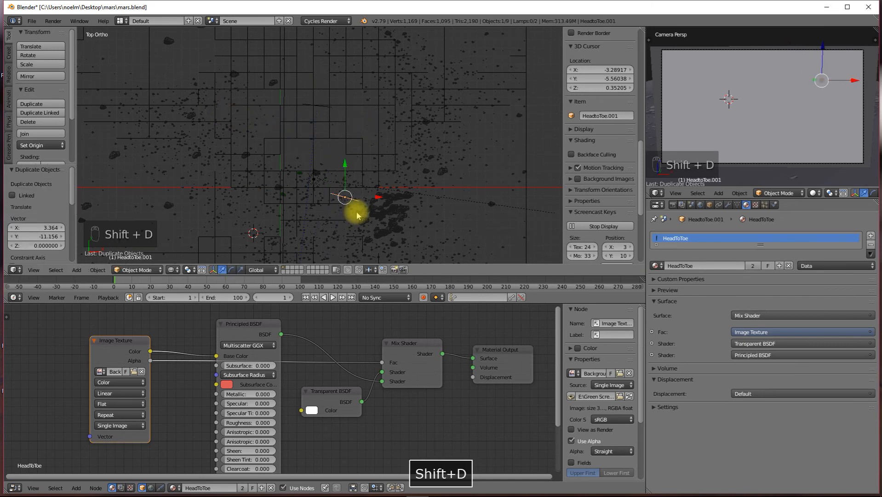
- Through the camera view, shift the duplicated HeadtoToe plane by about X -3.34, Y 0.04, Z 0.14
key("KP_0")
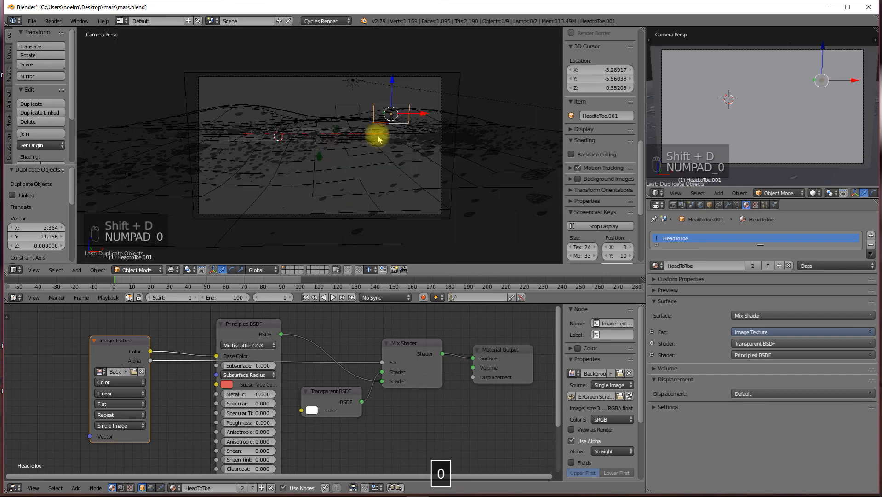
key("g")
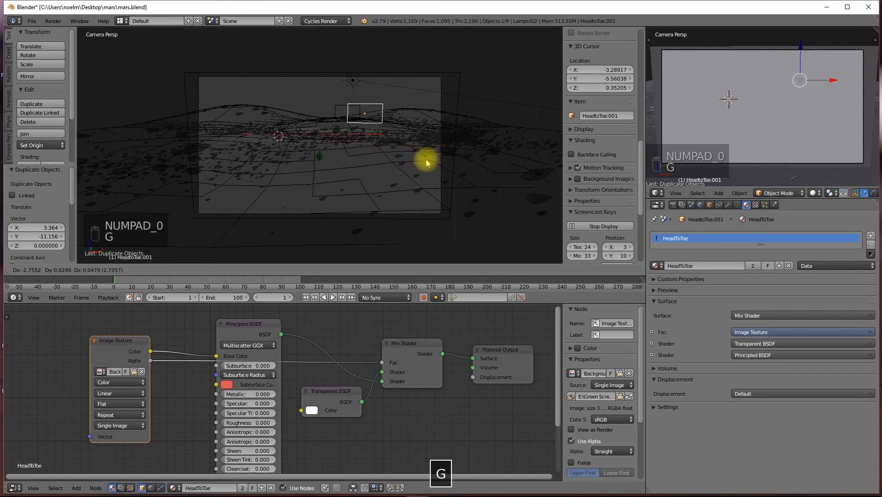
left_click(421, 161)
- In Rendered display, lower the duplicated HeadtoToe plane toward the terrain by about 1.067 along global Z
key("KP_Decimal")
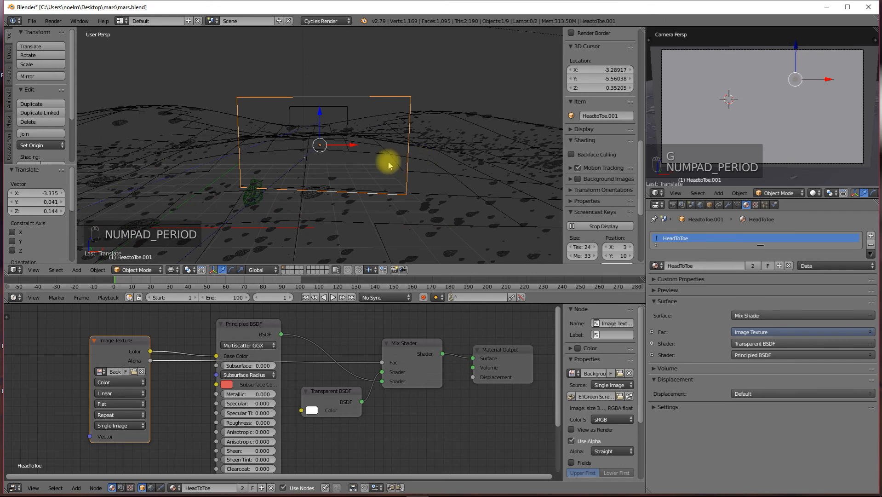
left_click(172, 270)
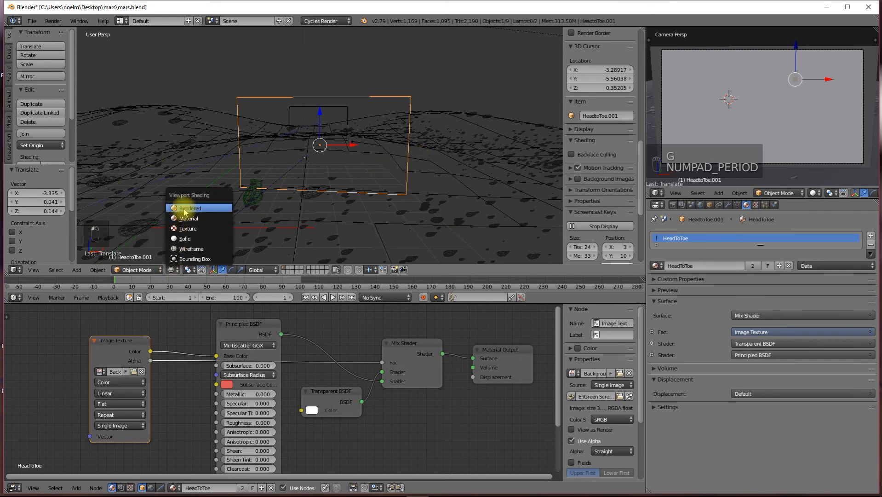
left_click(184, 209)
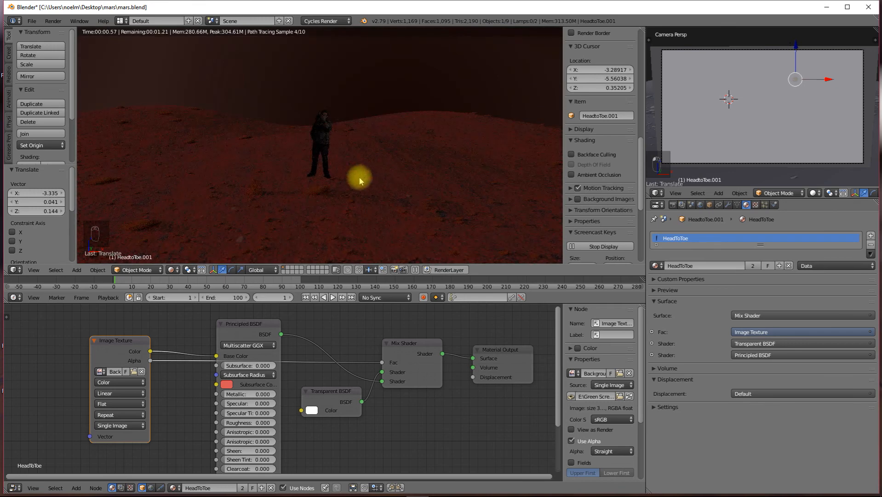
mouse_move(354, 179)
left_mouse_down()
mouse_move(299, 171)
mouse_move(341, 186)
left_mouse_up()
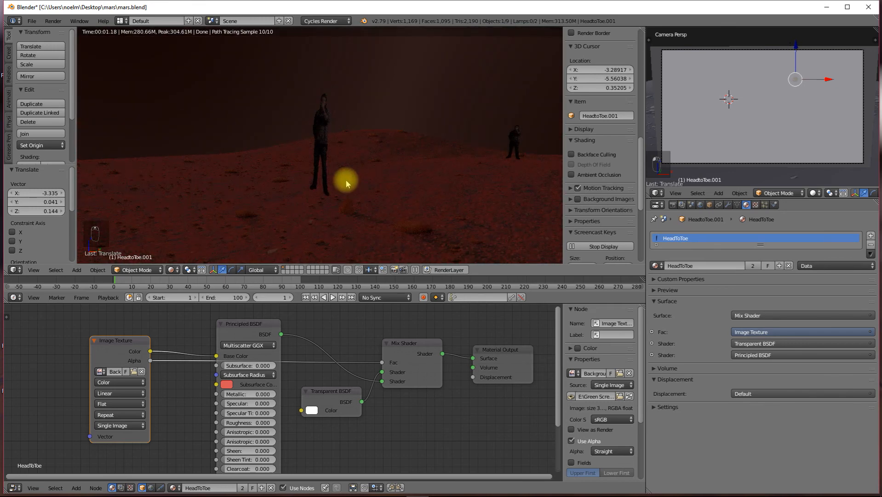
key("g")
key("z")
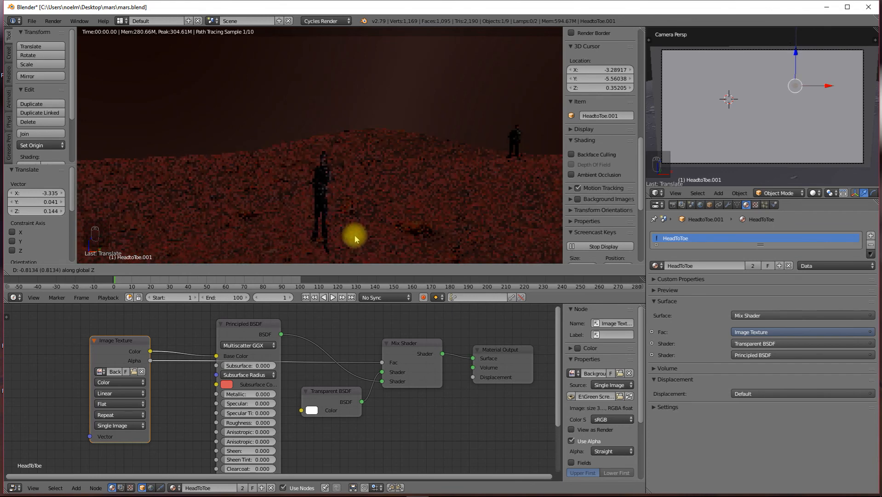
left_click(358, 256)
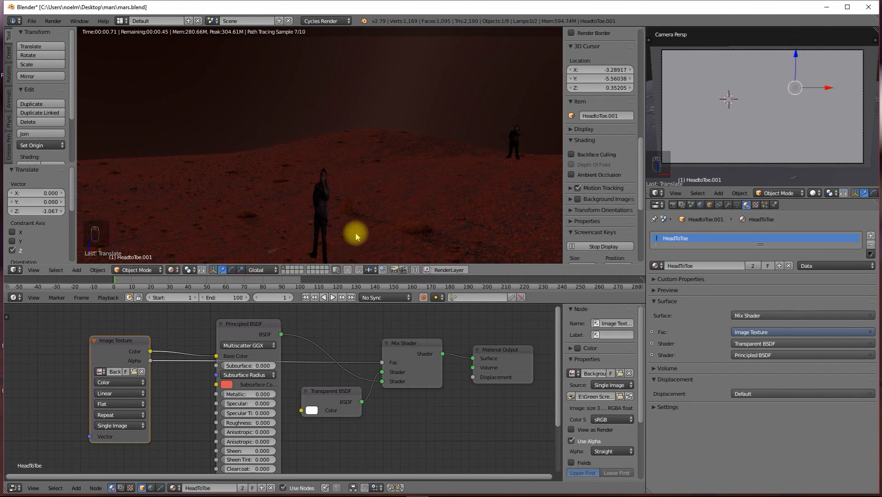
- Lower the duplicated HeadtoToe plane by about 0.510 along global Z to set the figure's feet on the terrain
left_click_drag(359, 225, 360, 161)
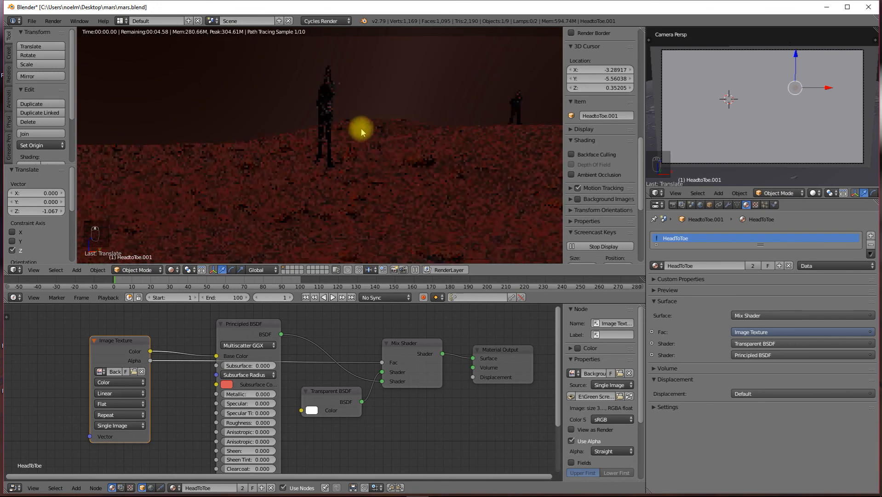
key("g")
key("z")
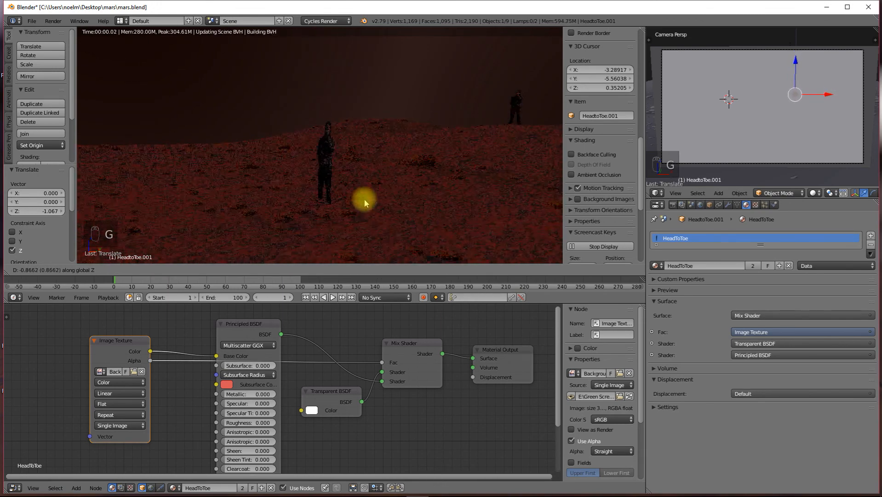
left_click(370, 176)
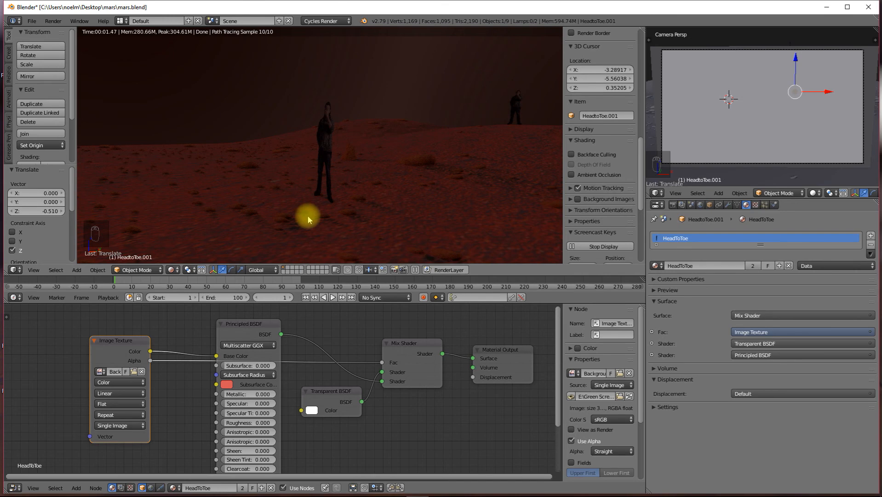
- Check the duplicated figure's size and placement from the camera, front and perspective views in Rendered and Solid display
key("KP_0")
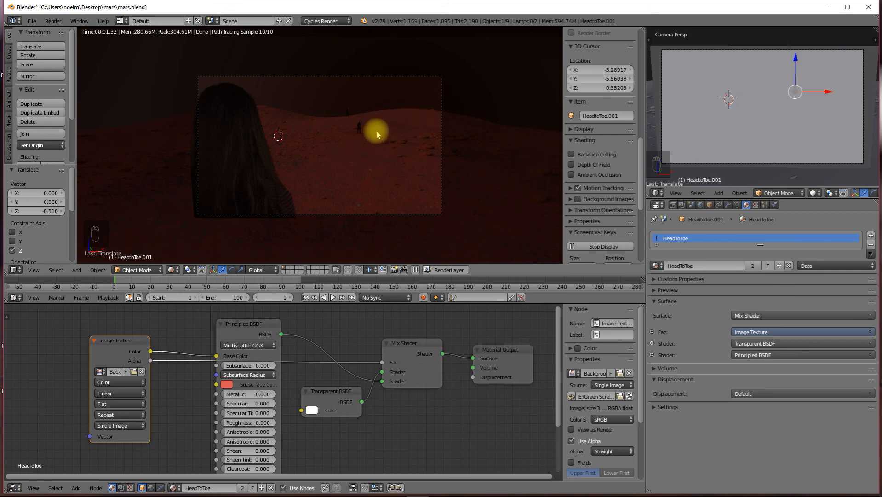
key("KP_1")
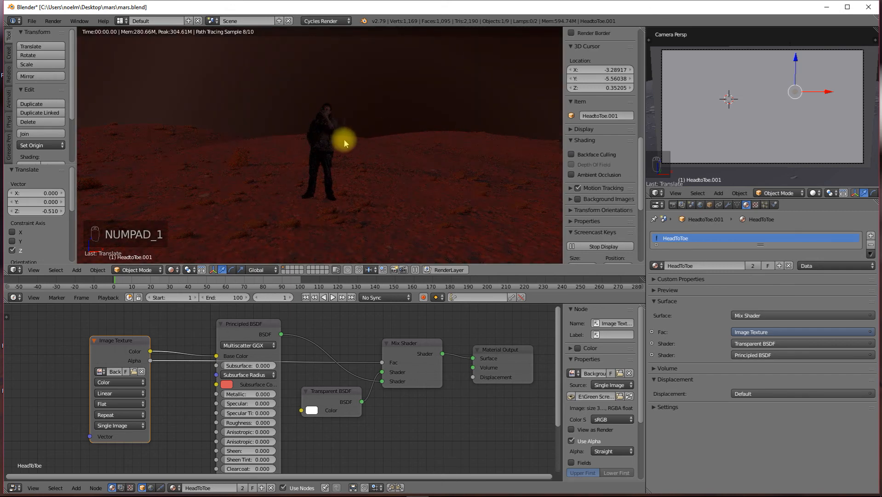
scroll(350, 143, "down", 6)
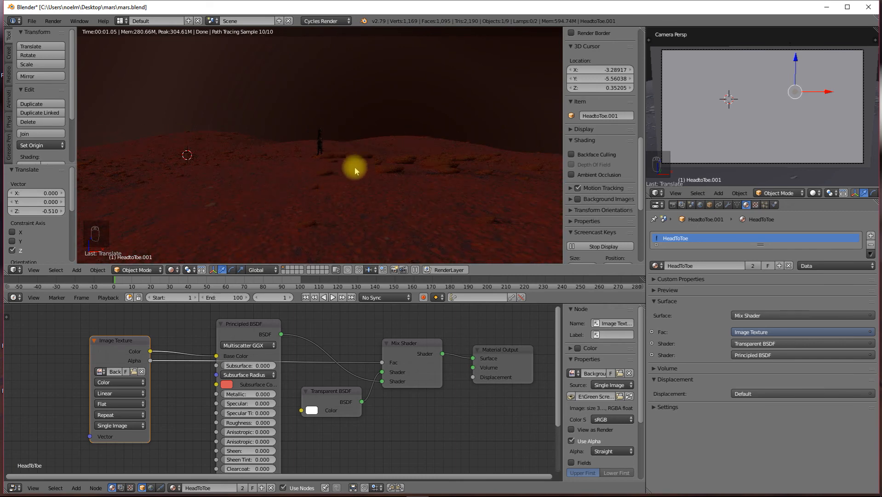
middle_click(297, 208)
left_click_drag(297, 208, 358, 202)
left_click(171, 270)
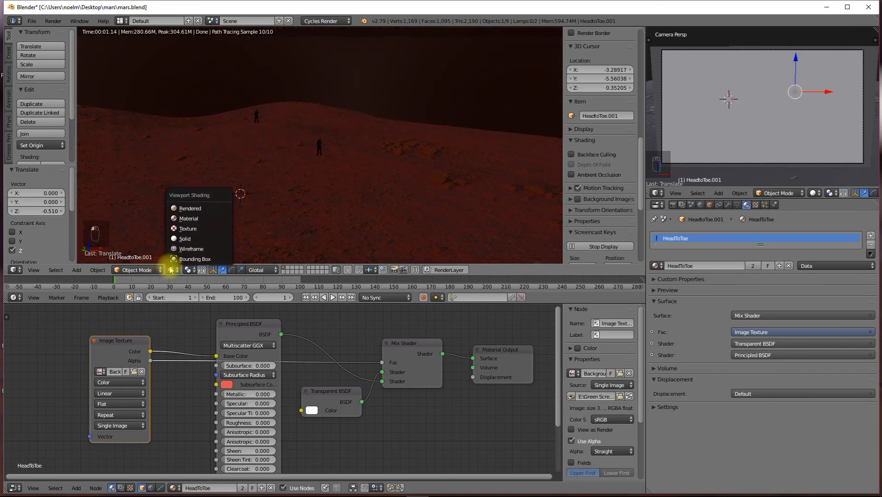
left_click(176, 239)
mouse_move(323, 190)
left_mouse_down()
mouse_move(325, 170)
mouse_move(339, 176)
mouse_move(313, 172)
left_mouse_up()
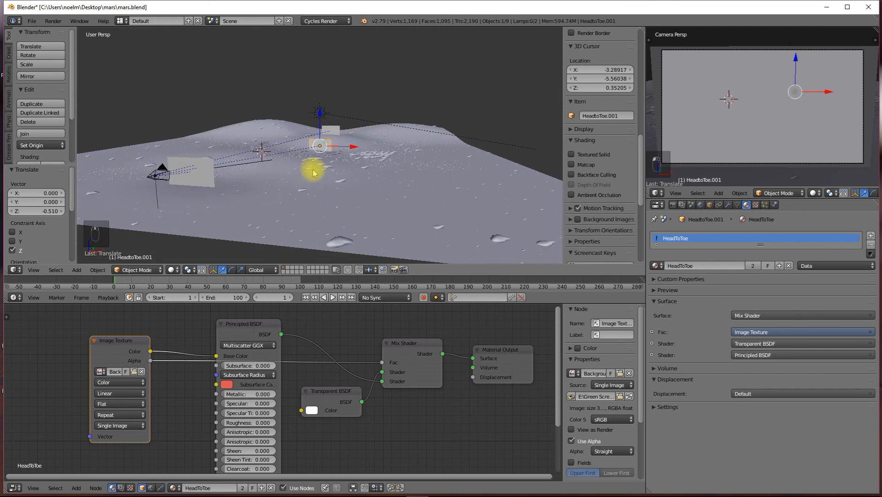
- In the wireframe camera view, scale the duplicated HeadtoToe plane by a factor of 4
key("KP_0")
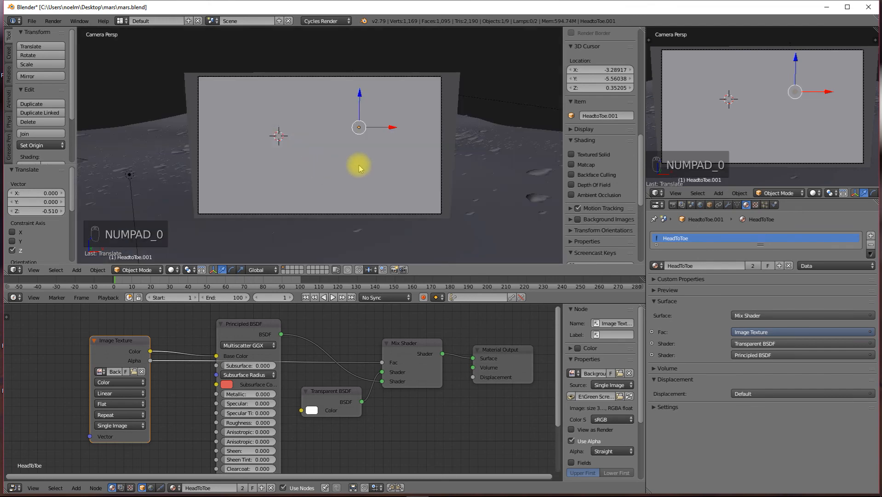
key("z")
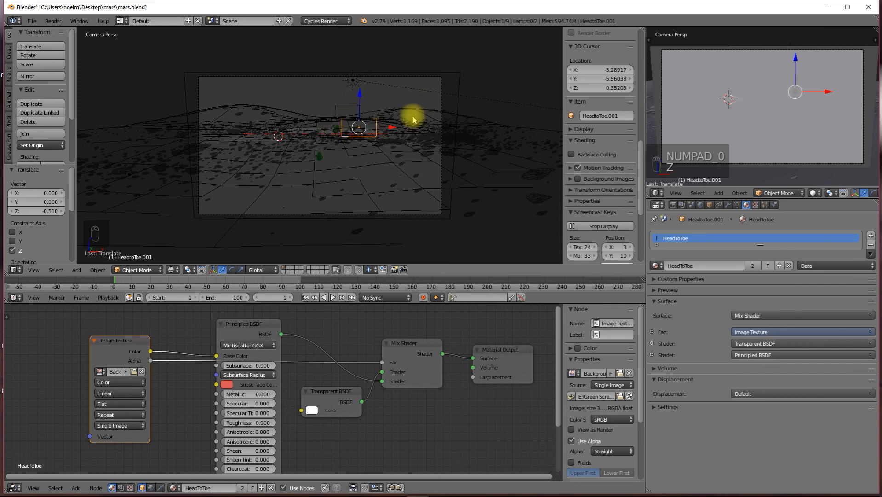
key("s")
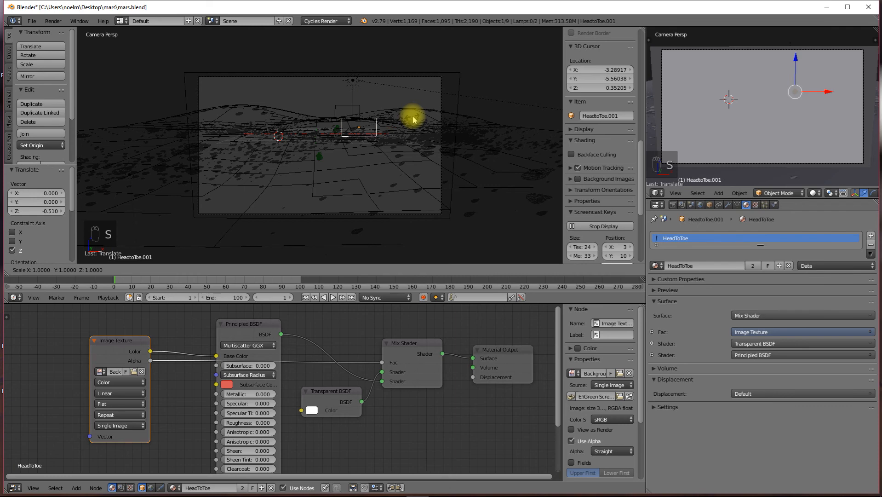
key("4")
left_click(413, 120)
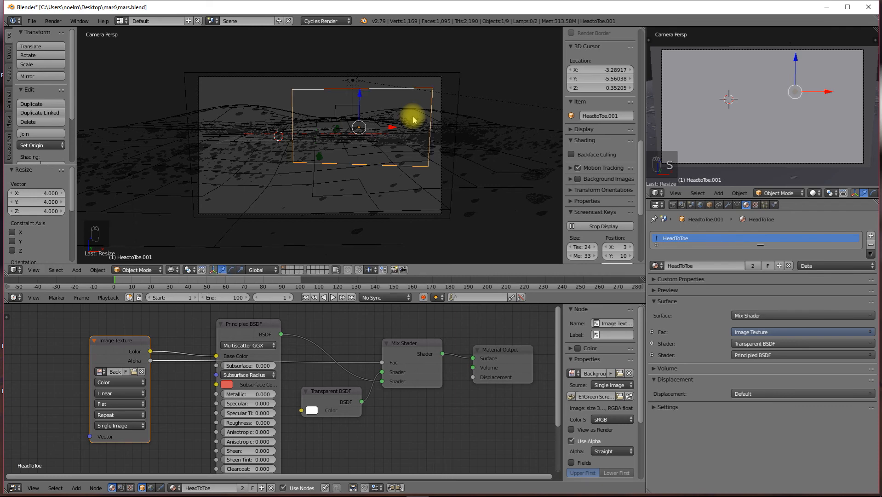
- Raise the enlarged HeadtoToe duplicate by about 3.330 along global Z
left_click_drag(346, 86, 316, 157)
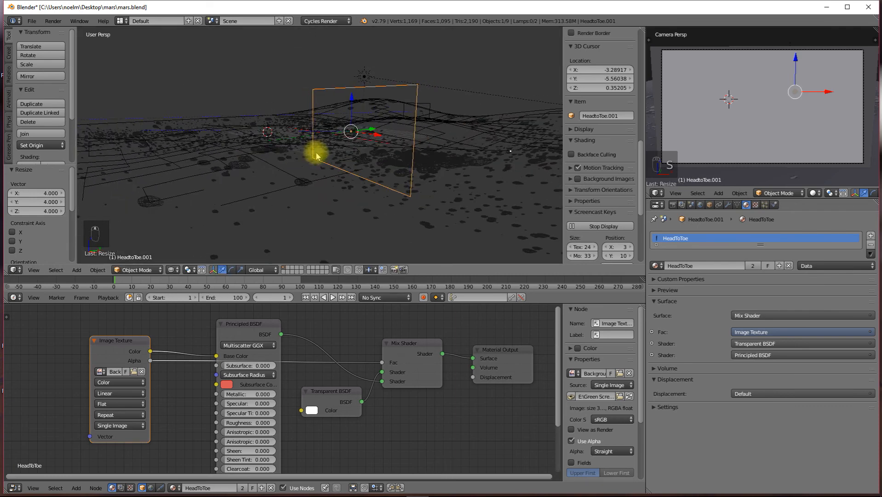
key("g")
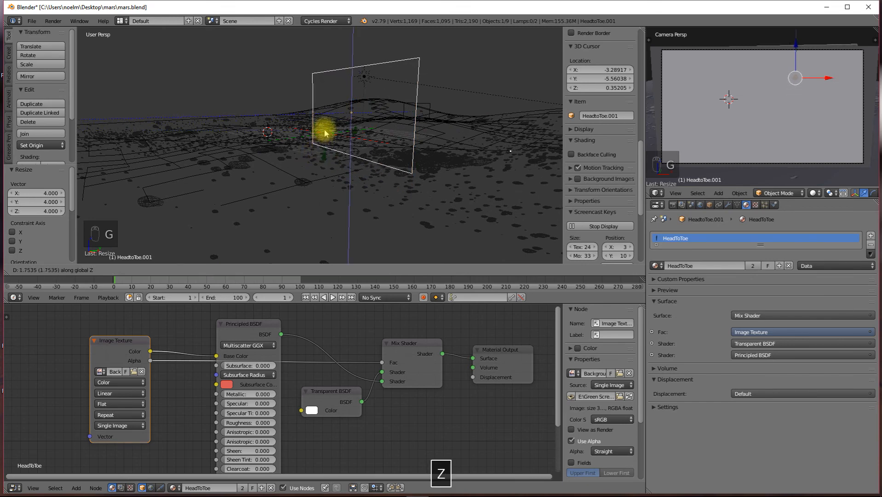
left_click(322, 131)
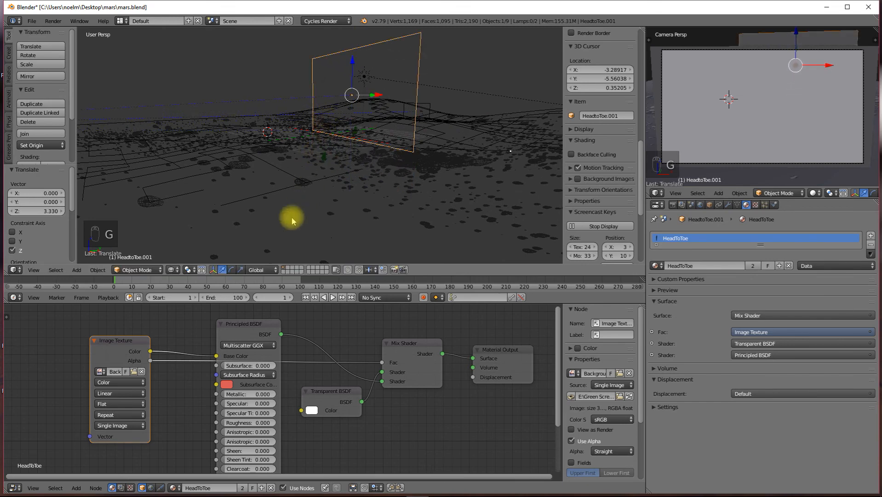
- In Rendered display, lower the enlarged HeadtoToe duplicate by about 1.368 along global Z and check it through the camera
left_click(173, 269)
left_click(197, 209)
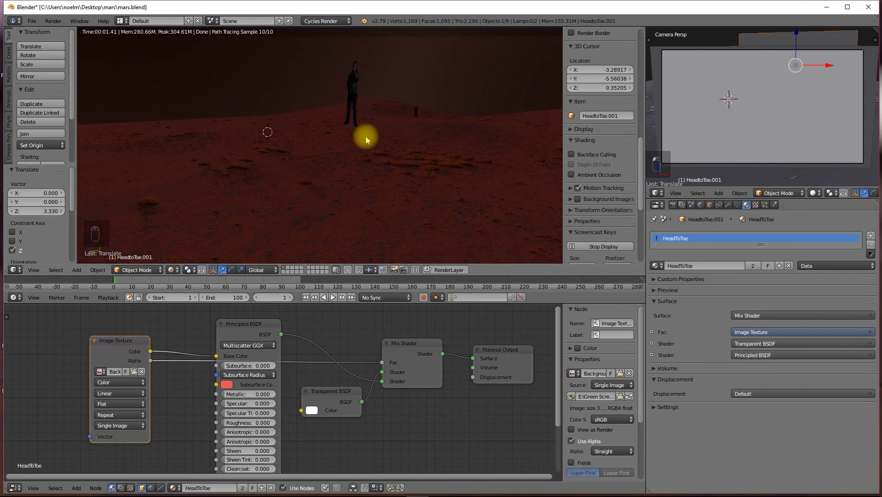
key("g")
key("z")
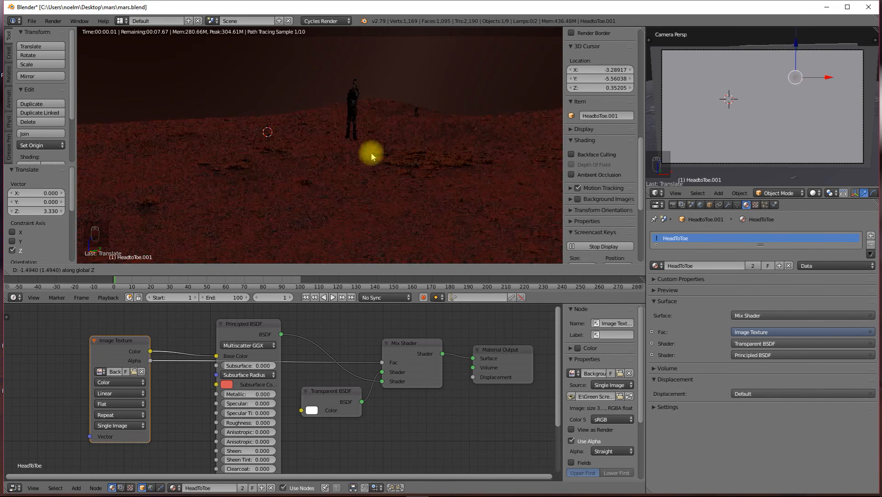
left_click(372, 155)
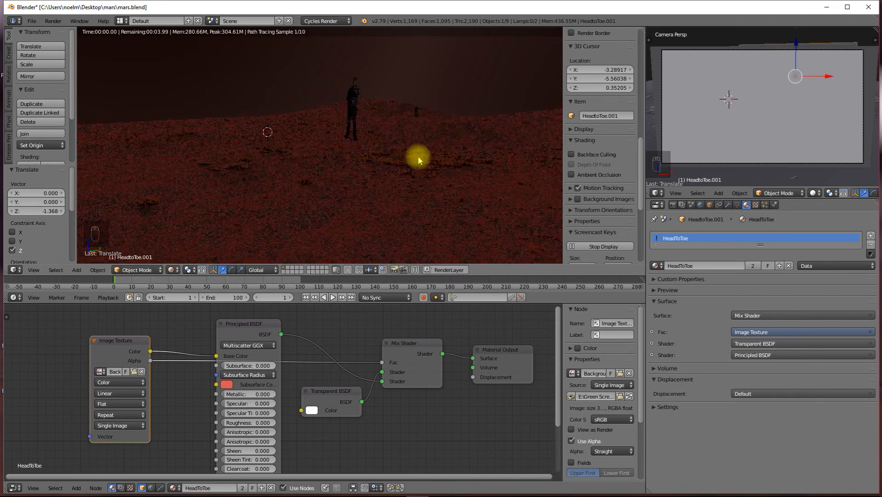
key("KP_0")
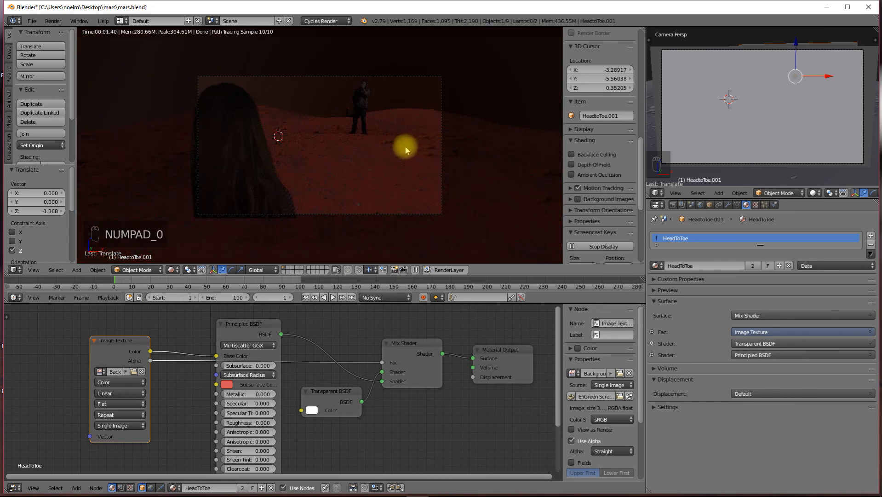
- Select the Sun lamp in wireframe display and rotate it by about 63.3° from an elevated view of the terrain
key("KP_7")
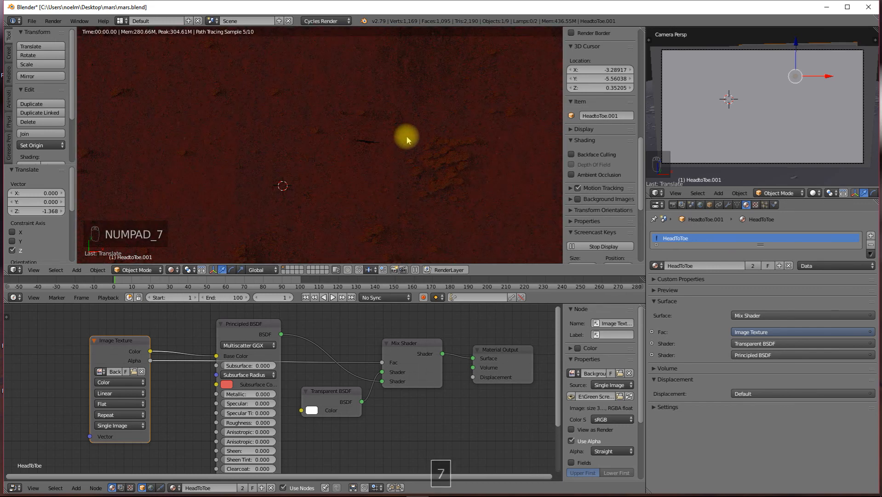
scroll(393, 151, "down", 5)
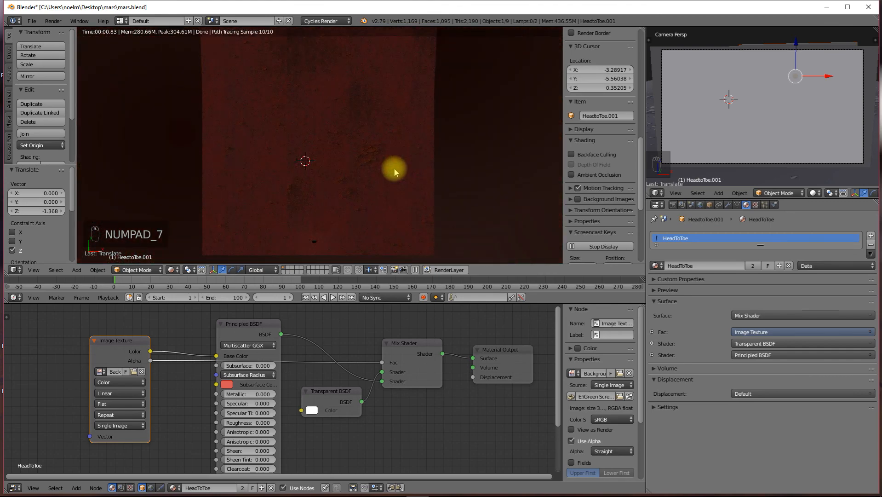
key("z")
left_click_drag(366, 152, 359, 88)
scroll(349, 120, "up", 7)
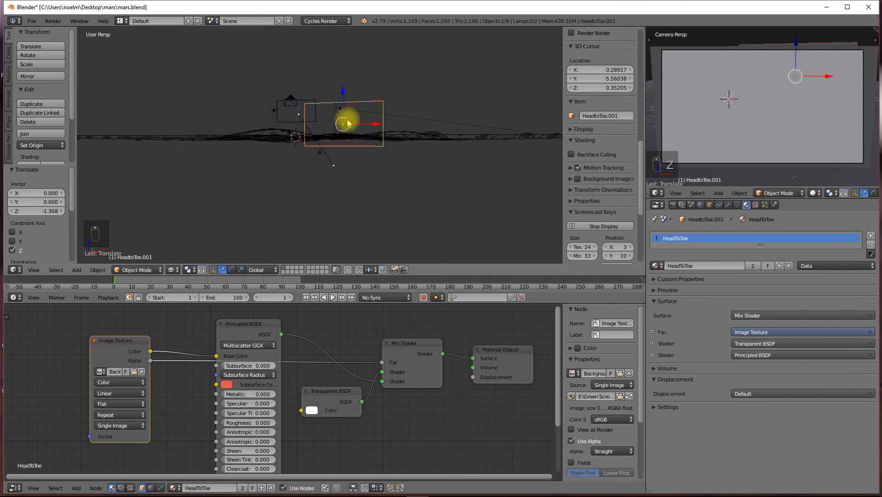
right_click(394, 98)
left_click_drag(354, 92, 335, 154)
scroll(347, 153, "down", 6)
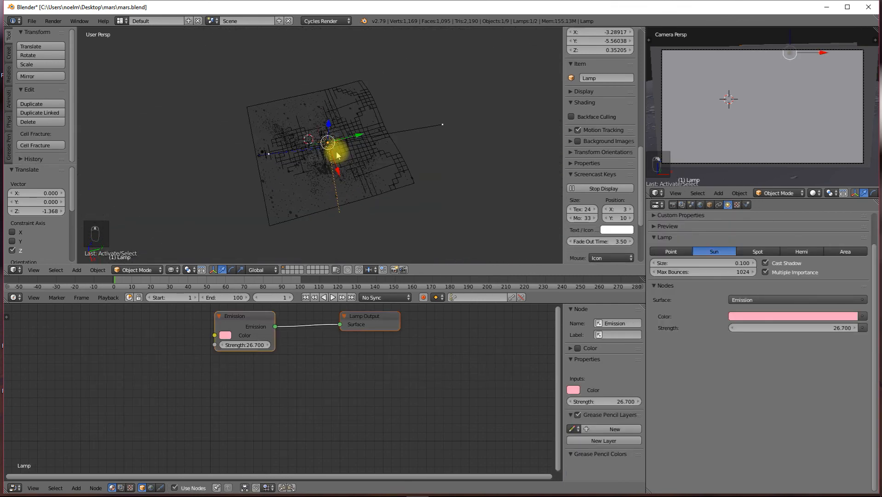
key("r")
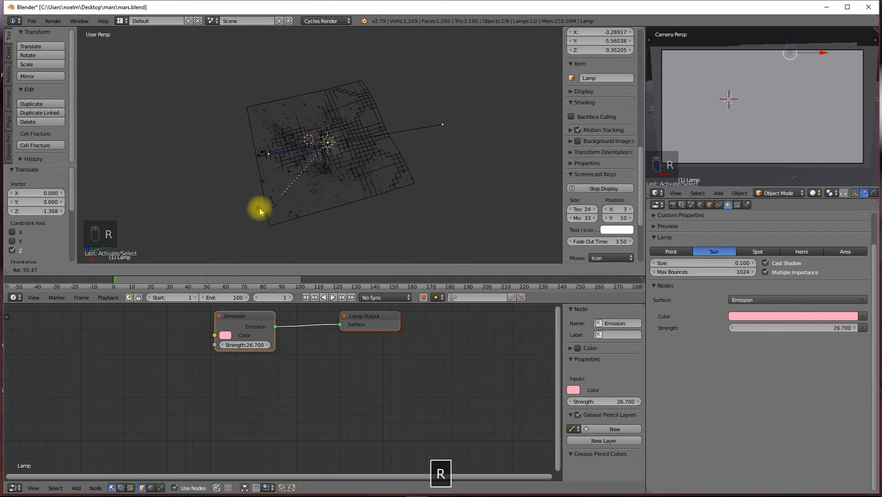
left_click(251, 205)
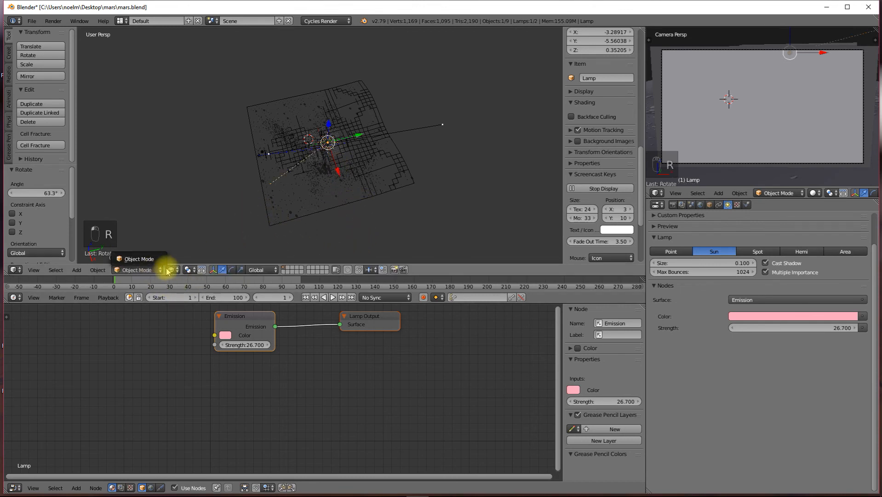
- Inspect the lighting on the figures in Rendered display and set the Sun lamp's emission strength to 200
left_click(171, 270)
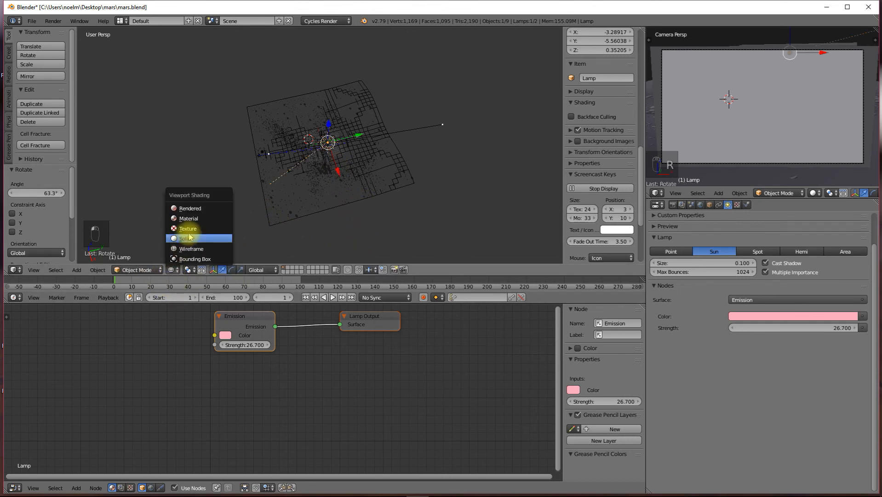
left_click(200, 210)
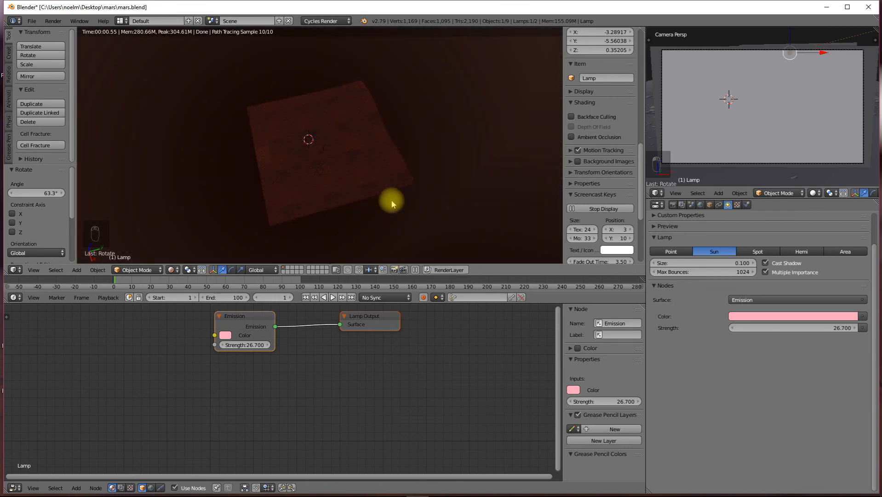
scroll(343, 199, "up", 5)
scroll(352, 197, "up", 3)
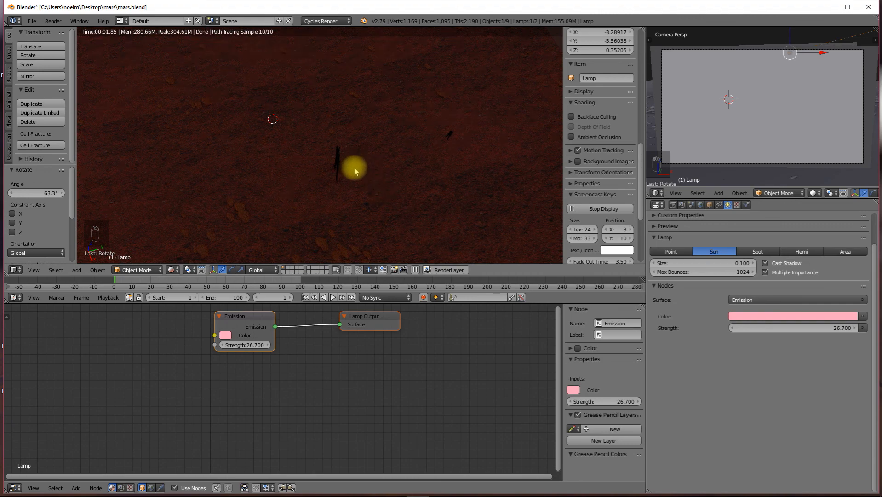
left_click_drag(332, 193, 417, 185)
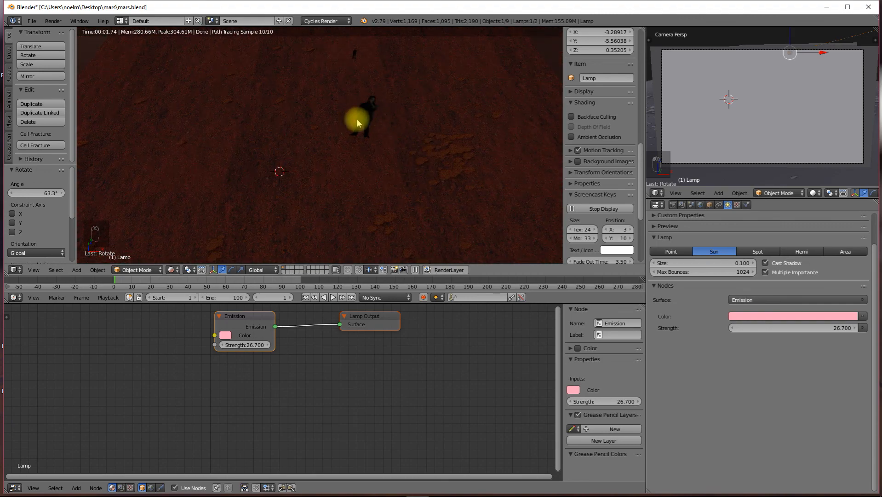
left_click(223, 346)
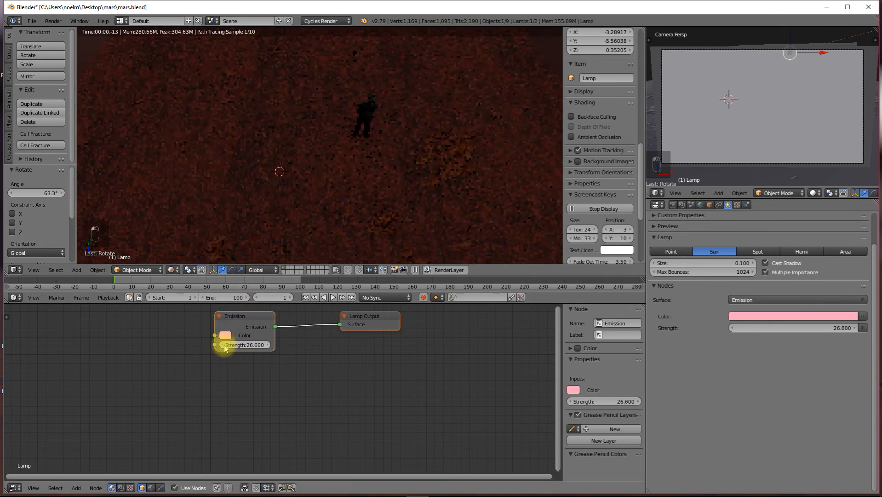
left_click(243, 346)
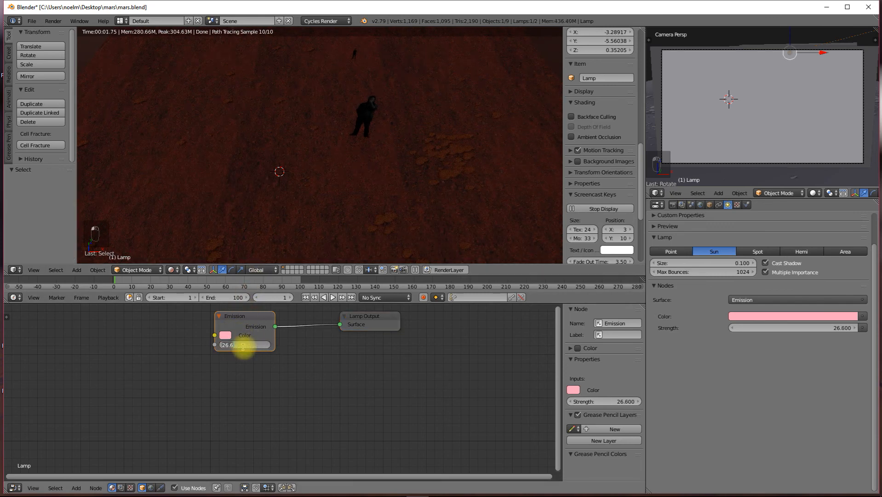
type("2")
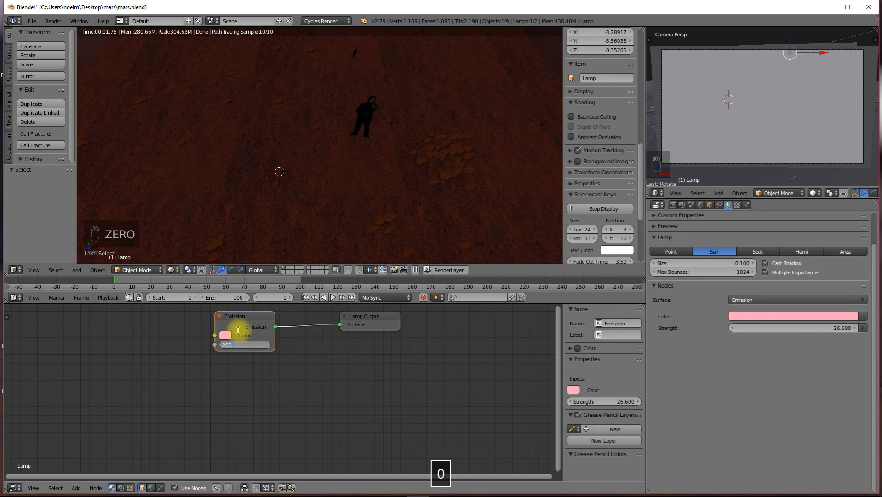
type("00")
key("Return")
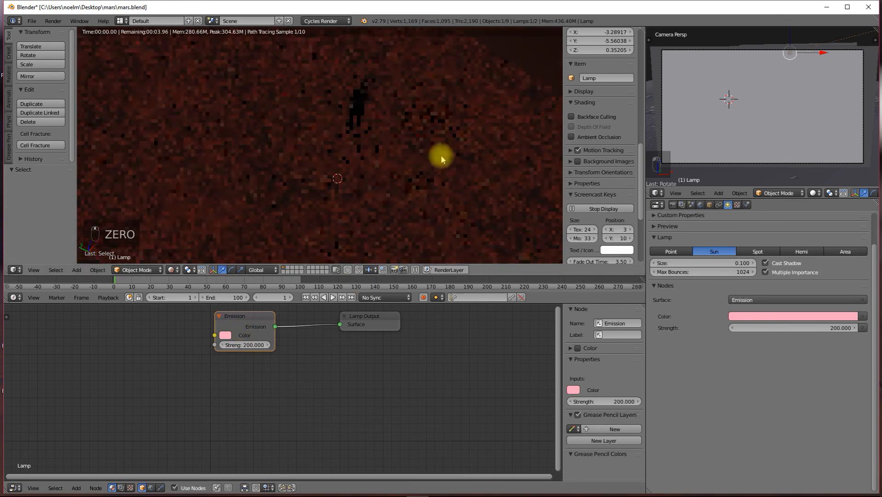
- In wireframe display, rotate the Sun lamp by about 37.1° from a low side view of the terrain
left_click_drag(442, 156, 477, 140)
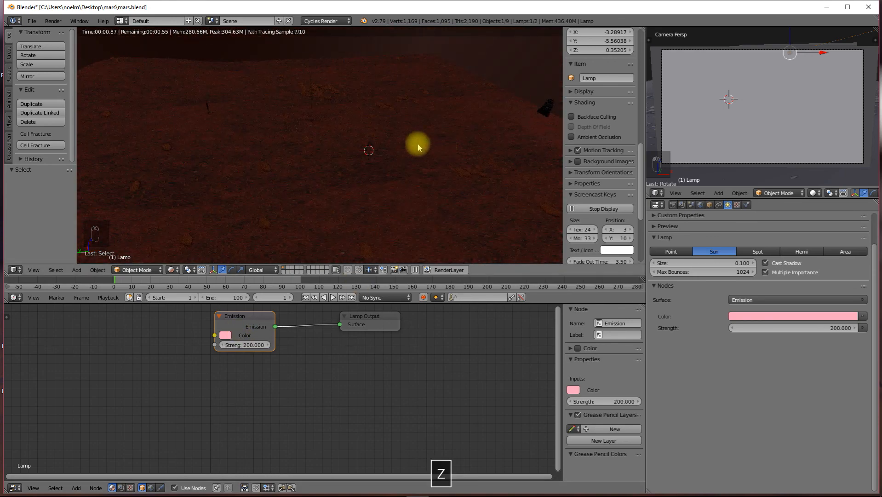
key("z")
left_click_drag(388, 132, 403, 102)
key("r")
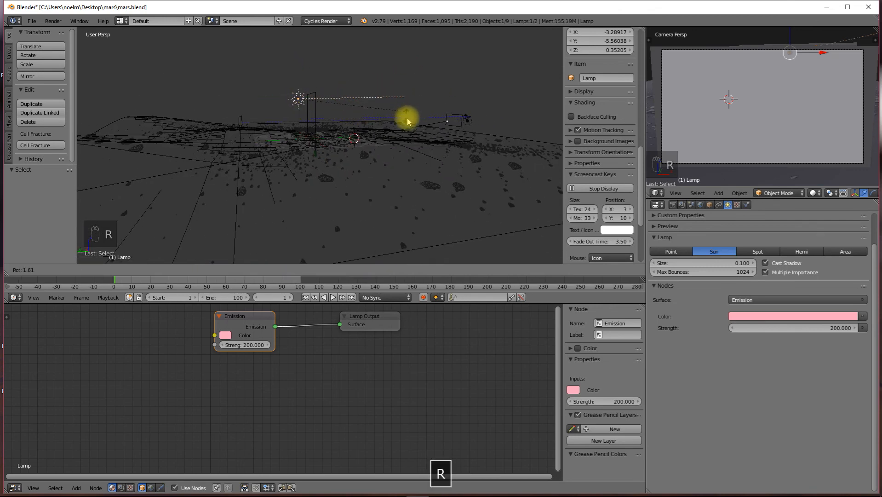
left_click(375, 173)
left_click_drag(382, 157, 315, 223)
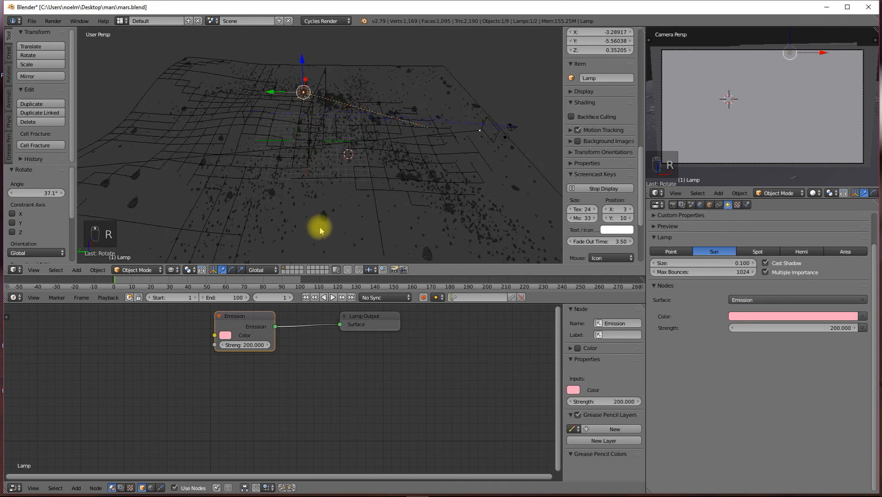
- Examine the figures' lighting and ground shadows in Rendered display, close up on the terrain and through the camera
left_click(172, 270)
left_click(183, 205)
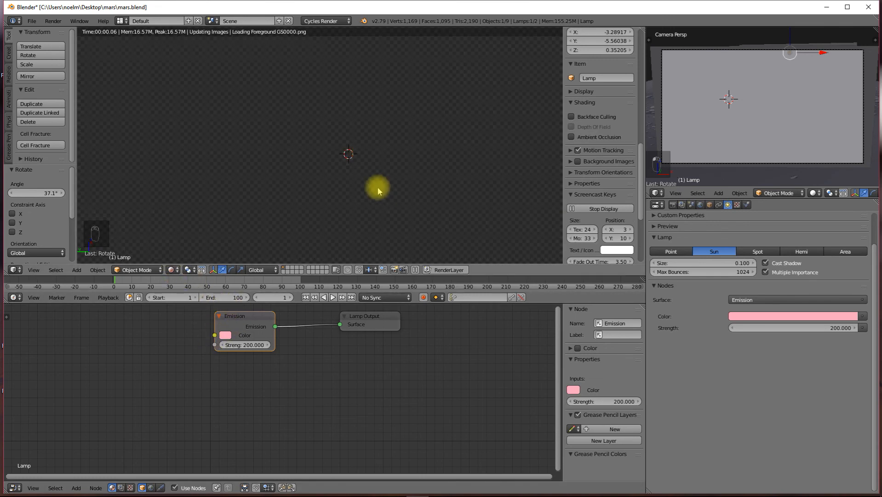
left_click_drag(390, 174, 339, 168)
scroll(409, 156, "up", 3)
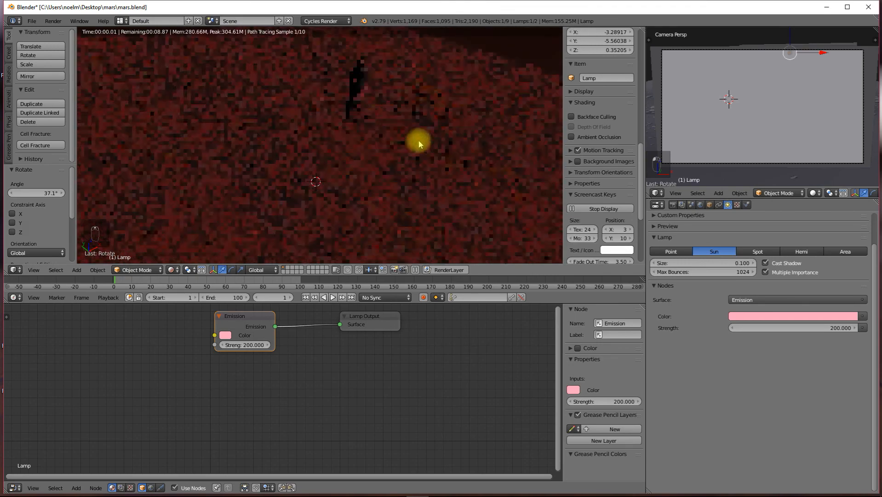
left_click_drag(425, 125, 372, 146)
scroll(367, 148, "up", 3)
scroll(367, 149, "up", 4)
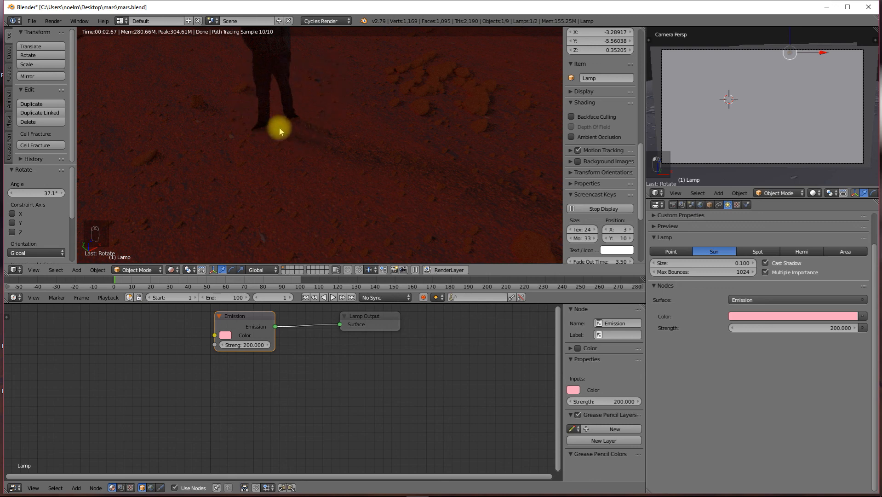
scroll(303, 135, "down", 3)
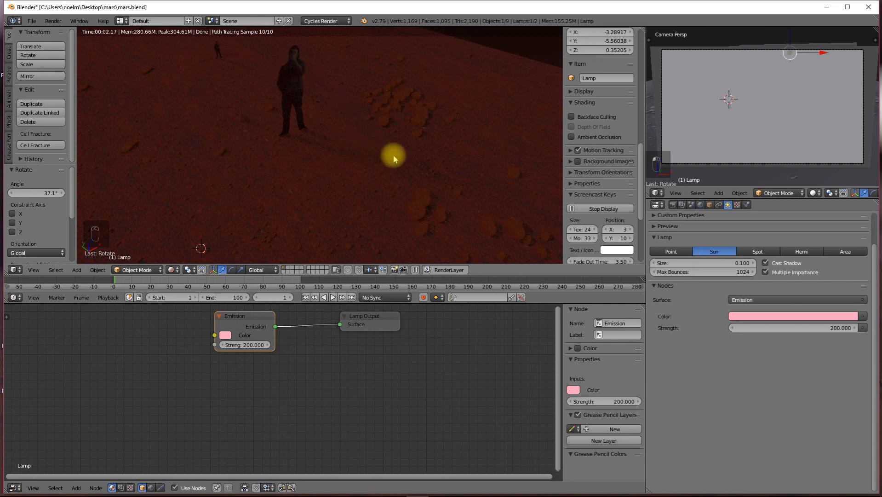
scroll(357, 152, "down", 4)
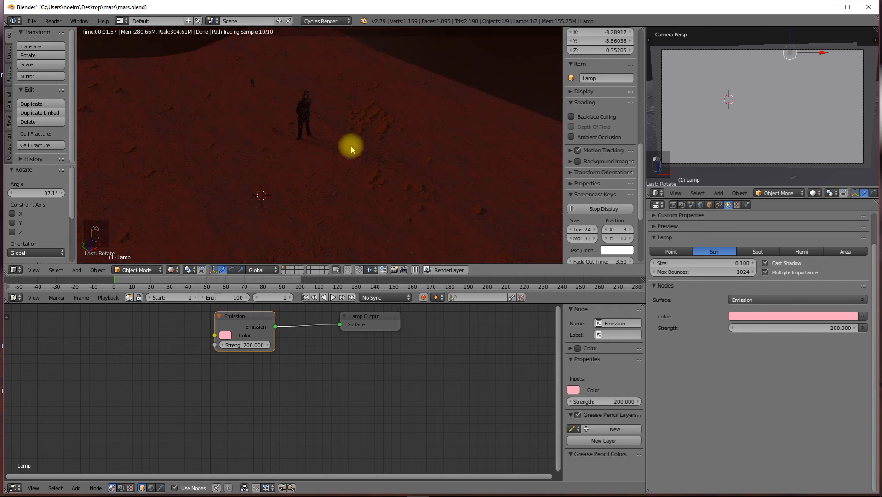
key("KP_0")
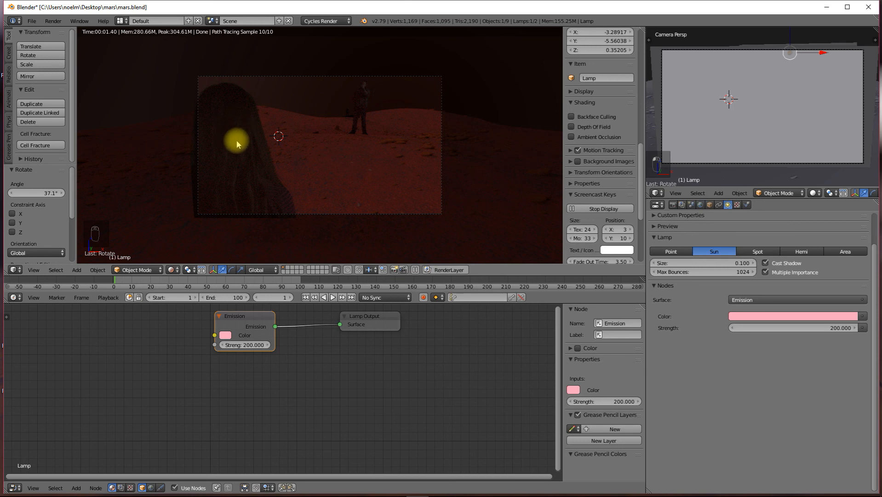
scroll(237, 144, "up", 2)
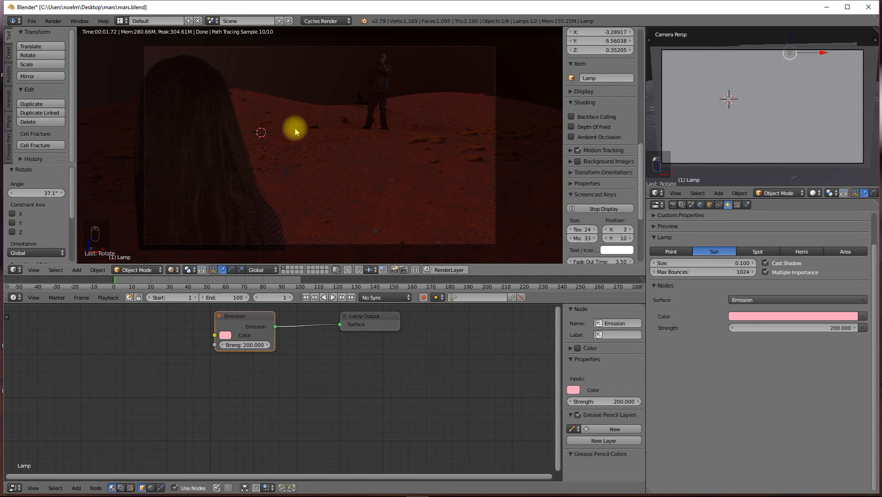
- Save the project file and choose AVI Raw as the render output file format
left_click(31, 20)
left_click(55, 91)
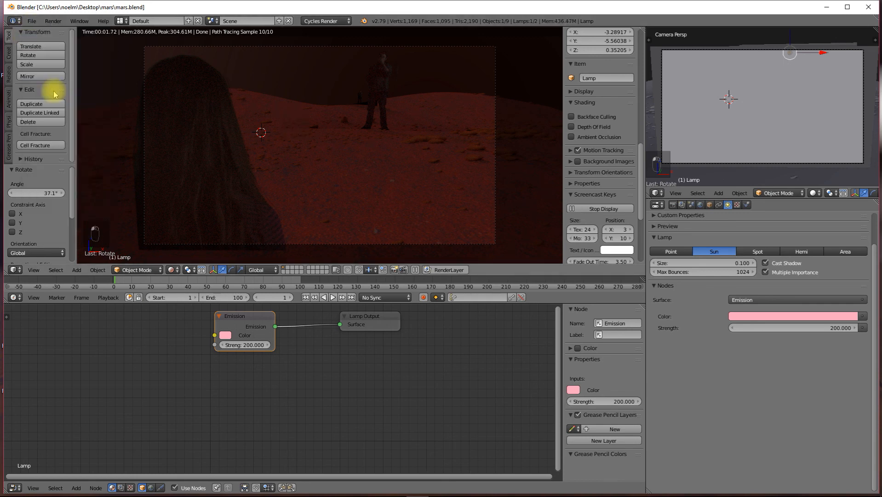
left_click(673, 205)
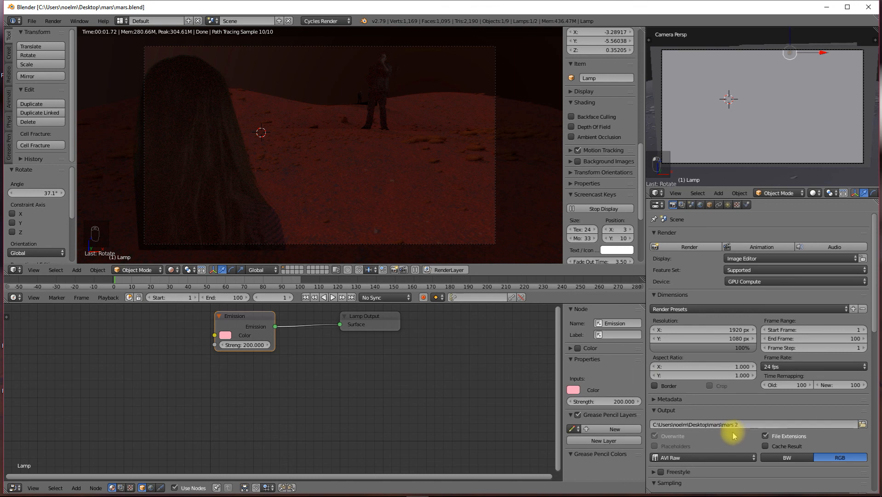
left_click(729, 457)
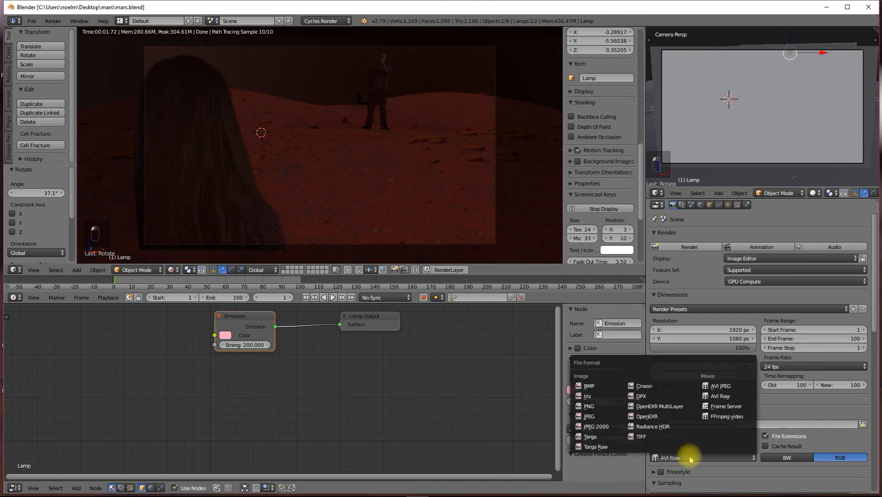
left_click(729, 397)
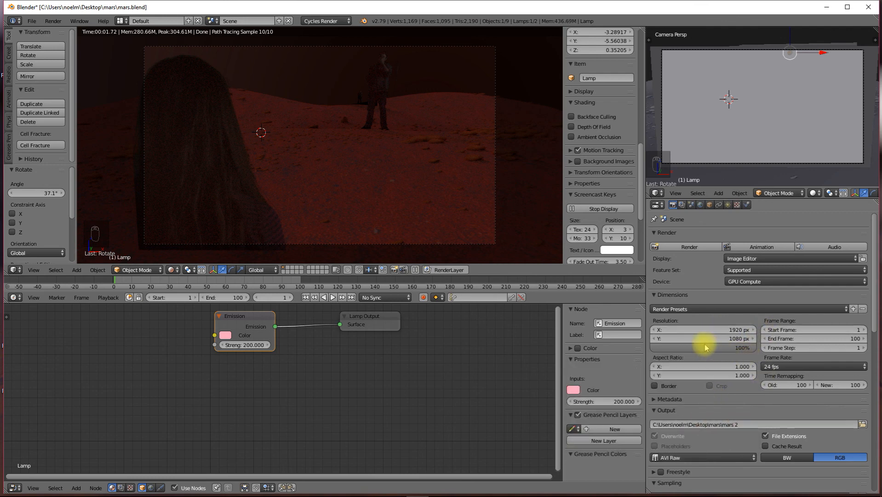
- Set the render resolution percentage to 50%
key("BackSpace")
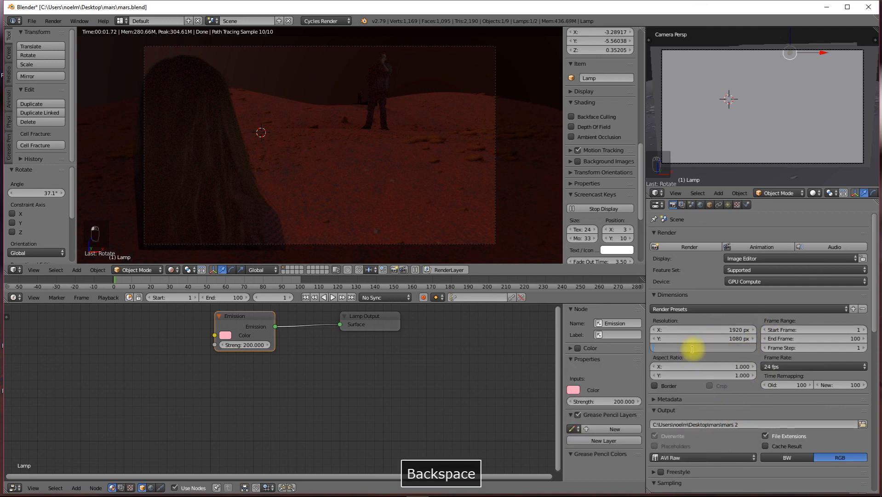
type("50")
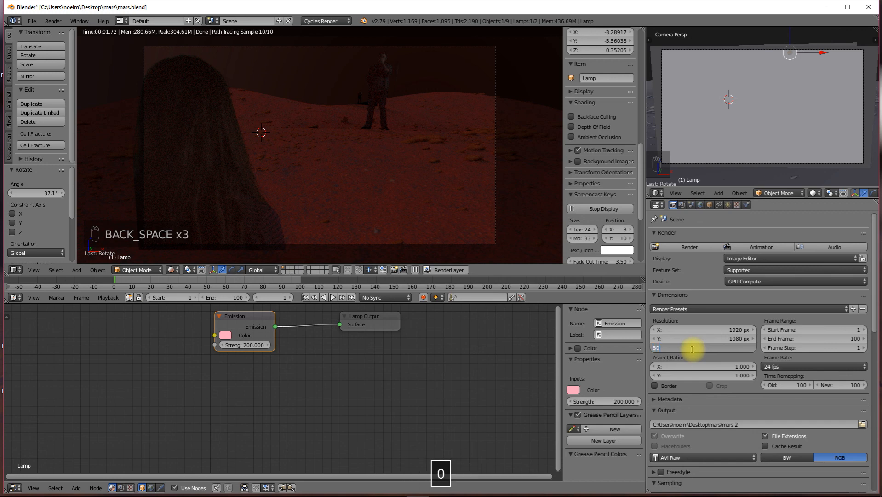
key("Return")
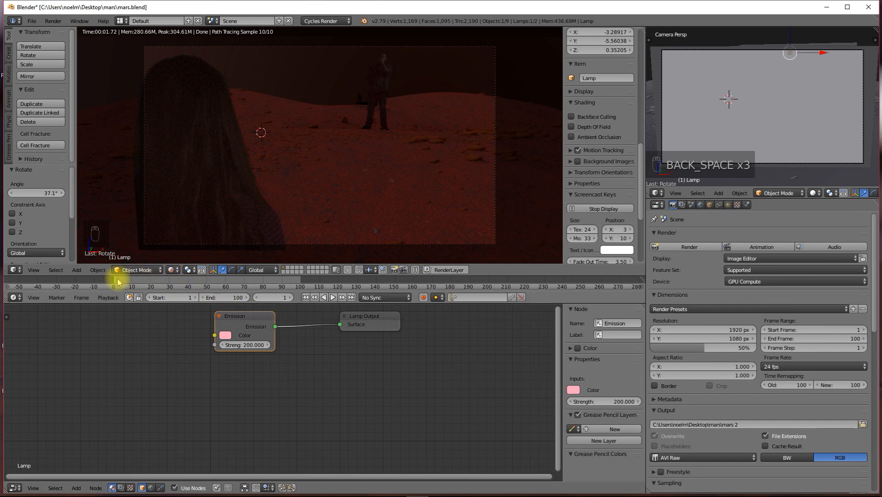
- Preview the camera animation by scrubbing the timeline to frame 99 and briefly playing it back
left_click_drag(119, 282, 298, 282)
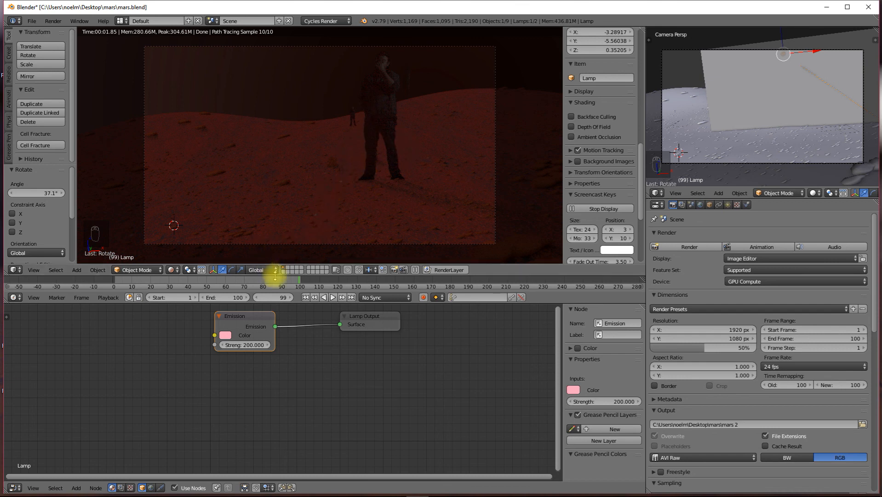
key("alt+a")
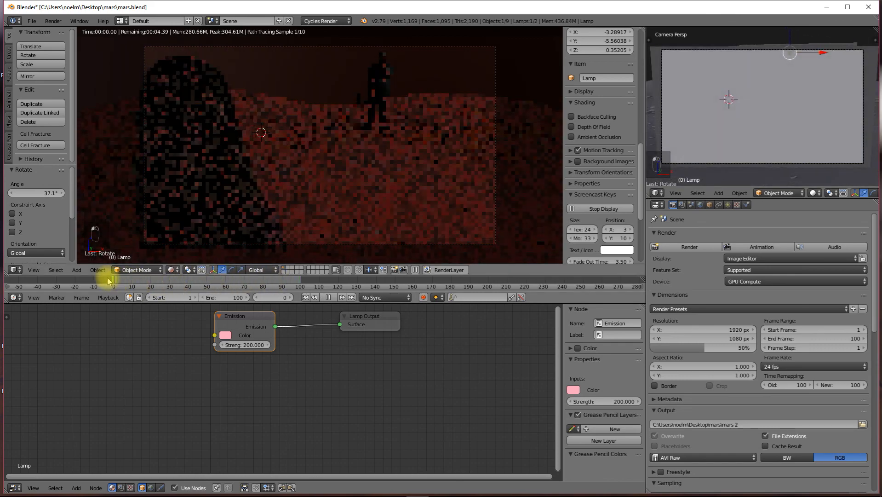
key("Escape")
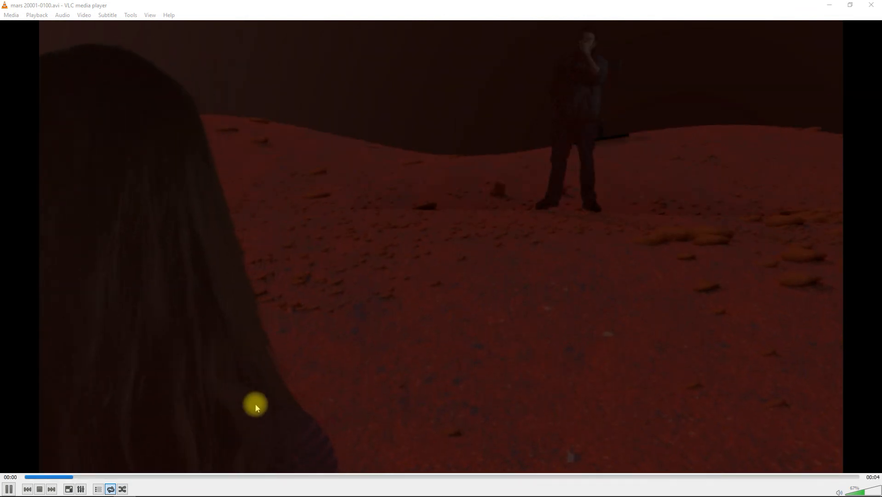
- Pause the rendered clip mars 20001-0100.avi in VLC media player and return to Blender
mouse_move(8, 492)
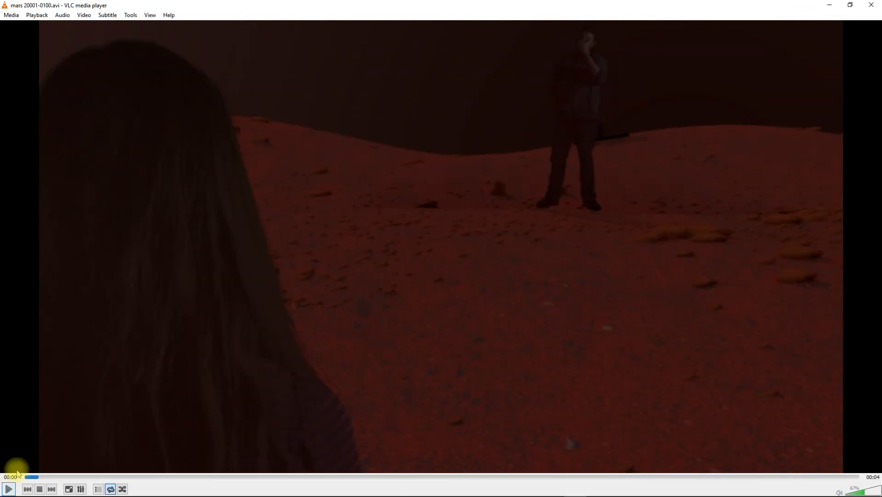
right_click(733, 96)
left_click(830, 4)
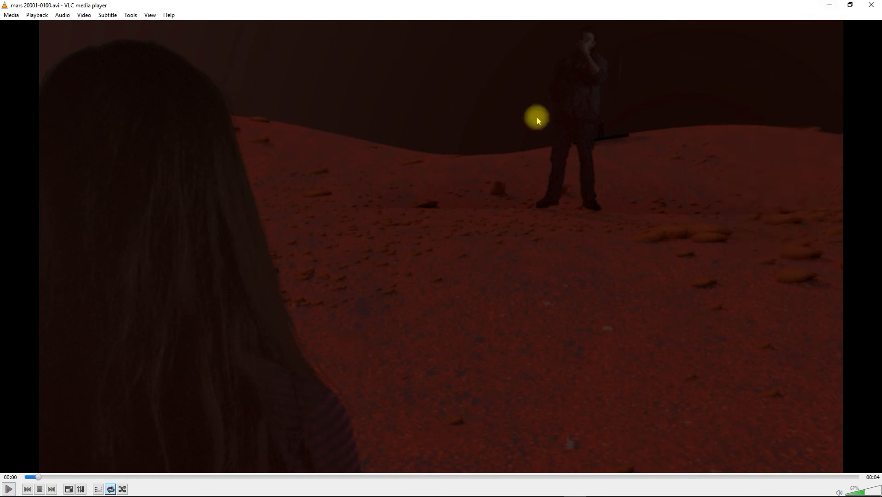
left_click(836, 7)
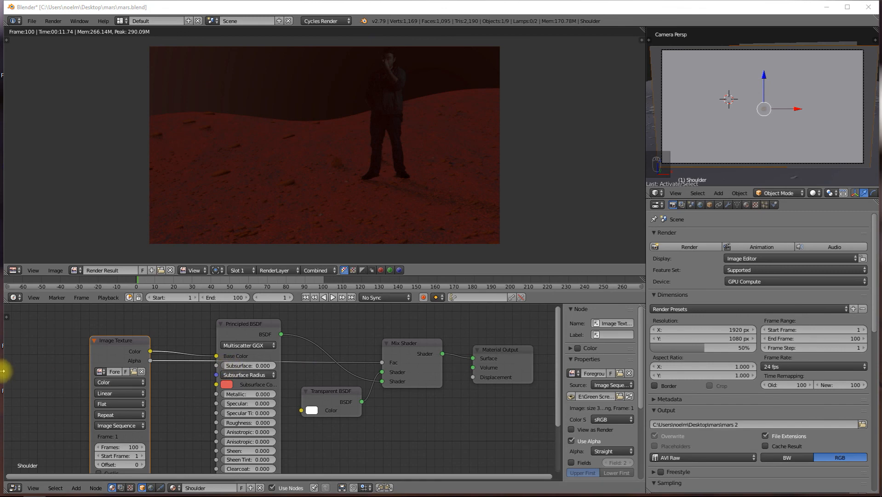
- Switch the Shoulder material's Image Texture source to Single Image and back to Image Sequence
scroll(147, 380, "up", 2)
left_click_drag(310, 363, 366, 369)
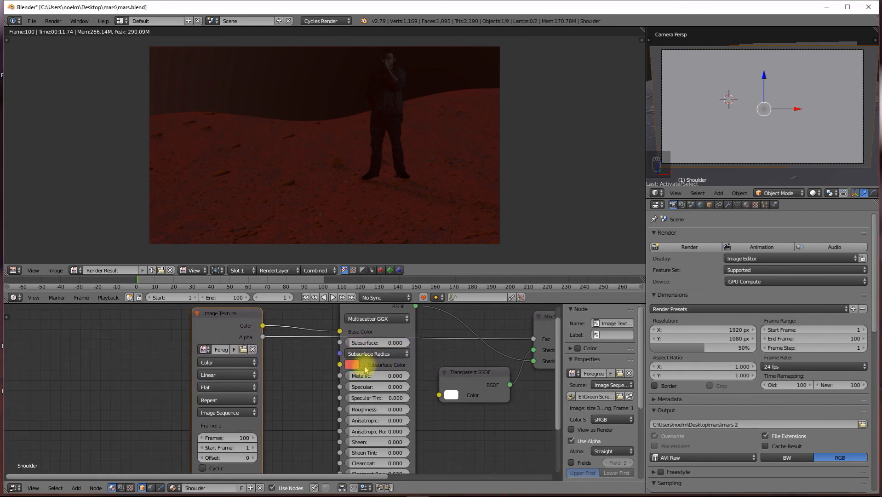
left_click(223, 413)
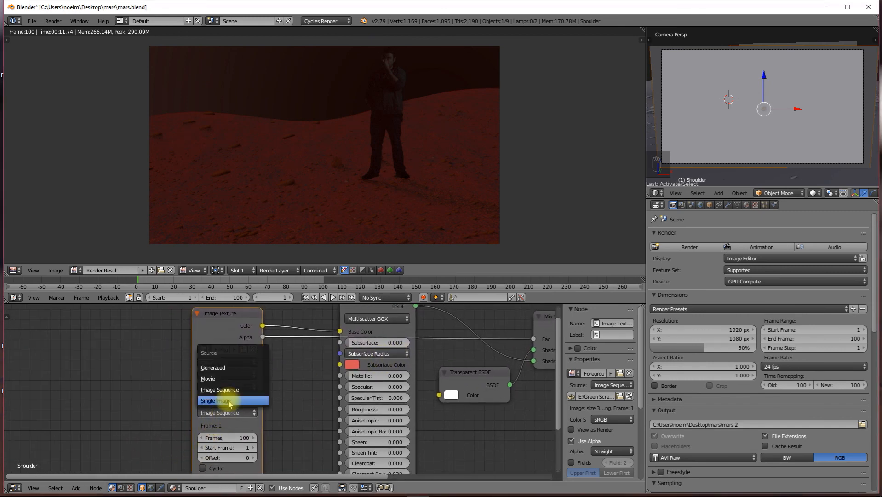
left_click(223, 399)
left_click(222, 350)
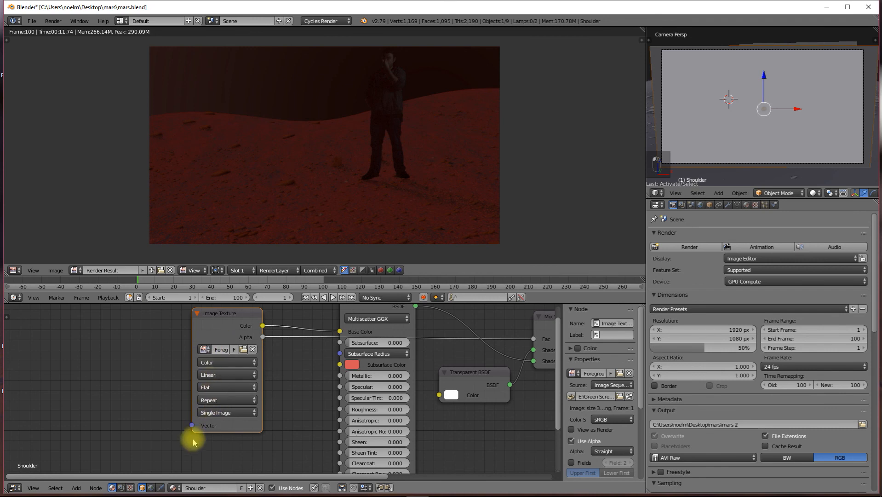
left_click(221, 413)
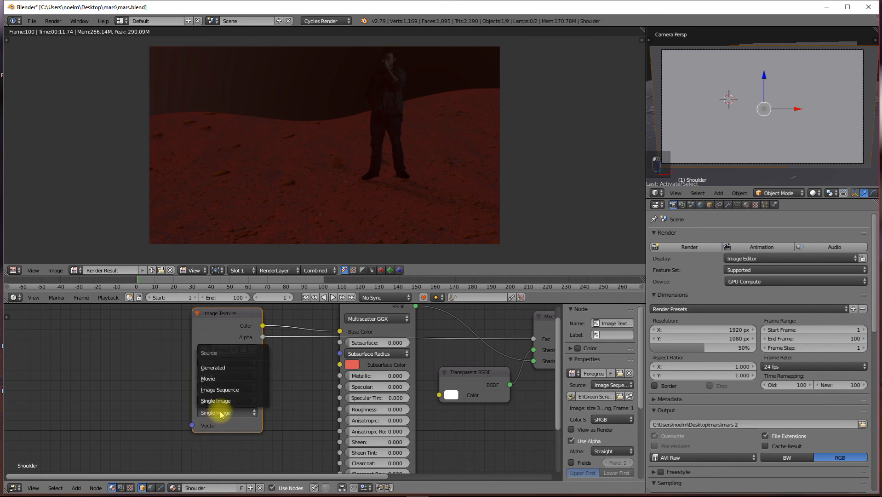
left_click(212, 390)
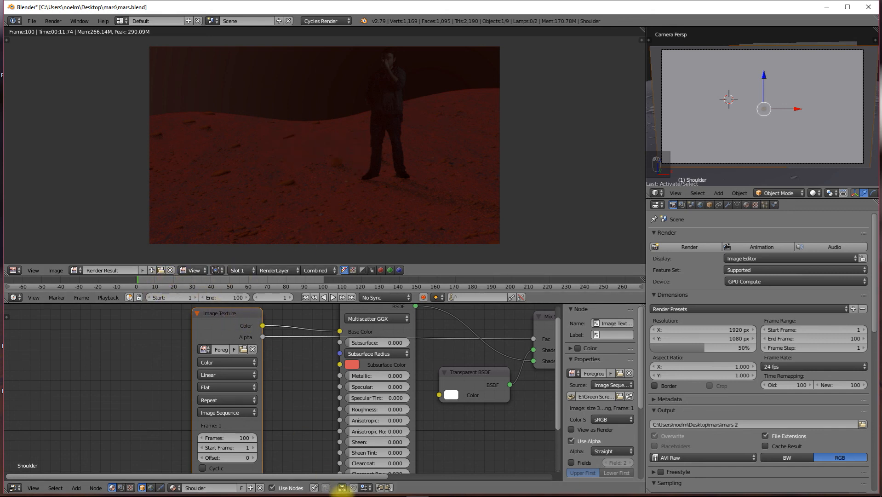
- Switch to VLC media player and play the rendered clip mars 20001-0100.avi to review the animation
mouse_move(391, 495)
left_click(576, 487)
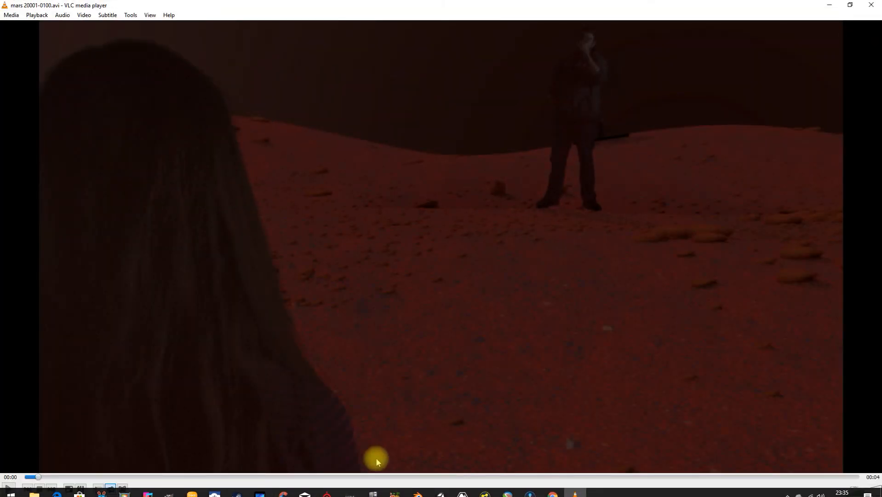
left_click(10, 490)
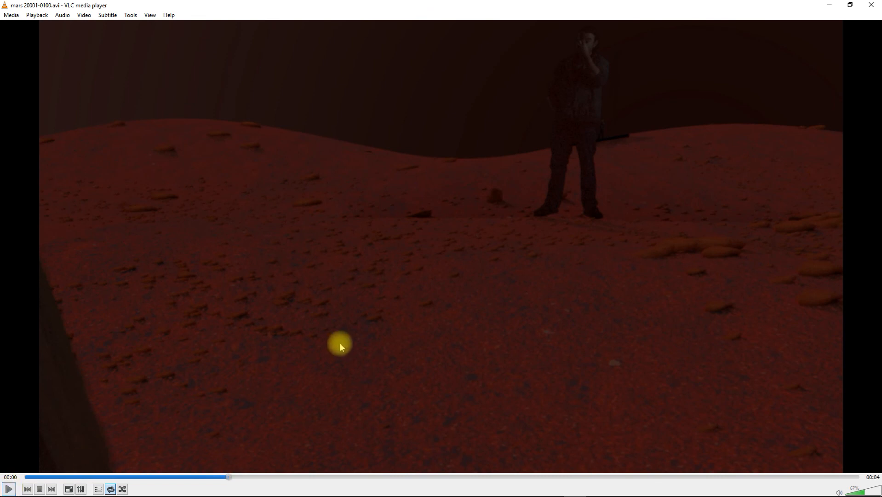